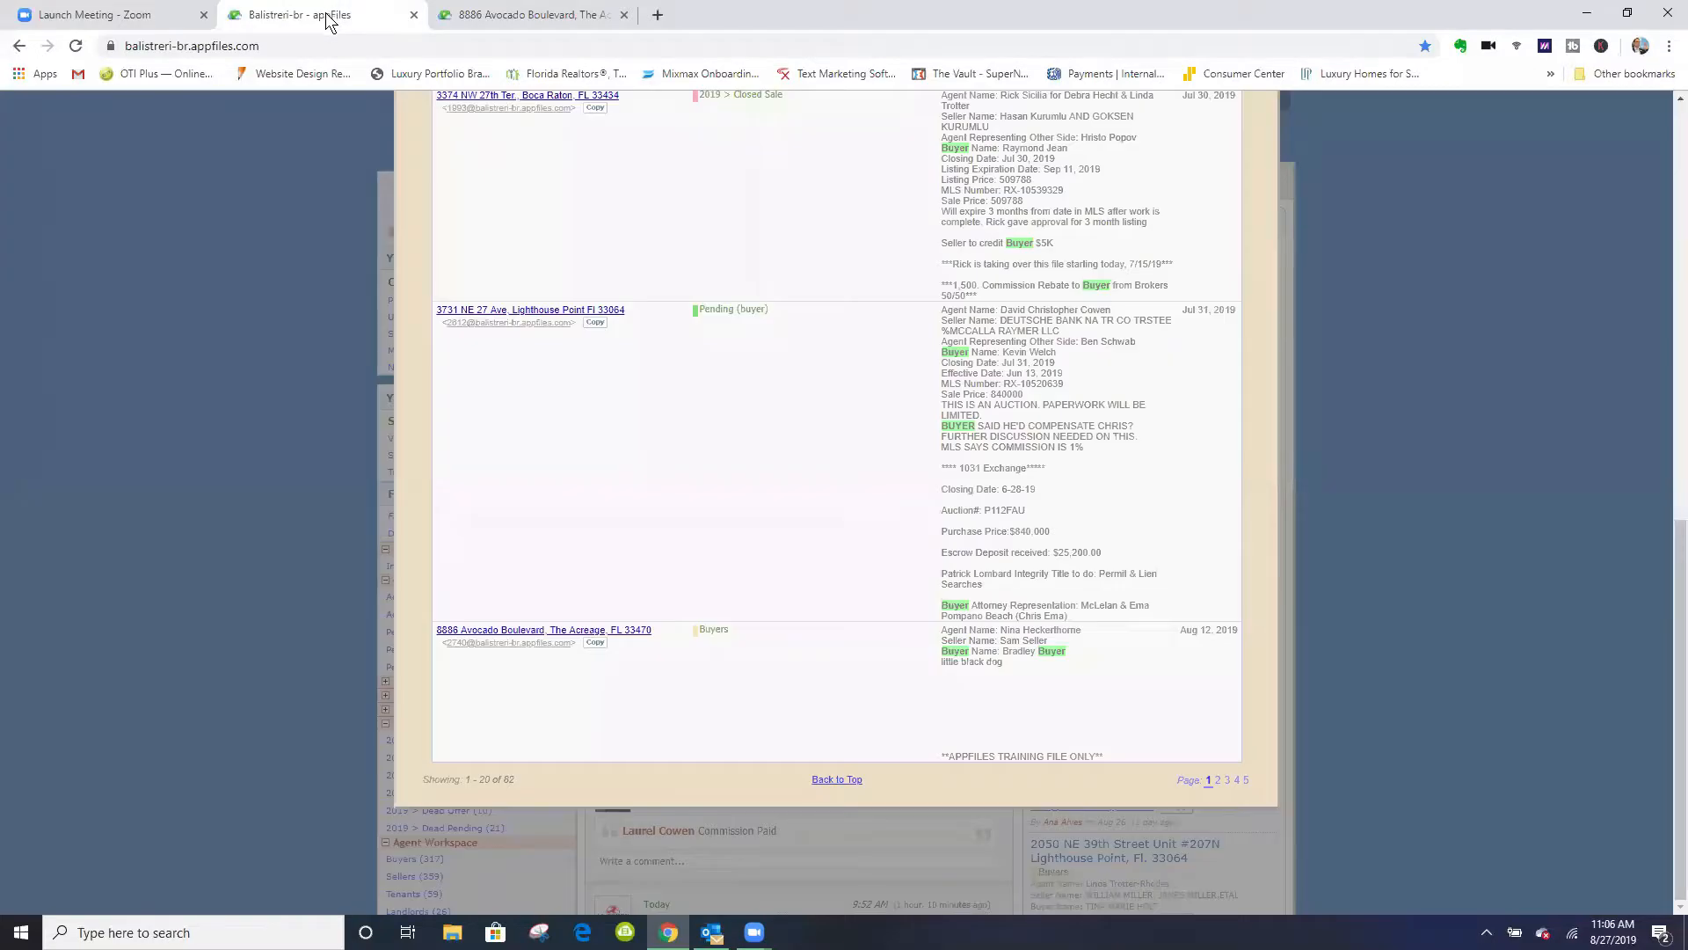
- Close the buyer search results and go to the already open property file's overview to review its paperwork sections
{"action": "scroll", "coordinate": [1432, 337], "scroll_direction": "up", "scroll_amount": 10}
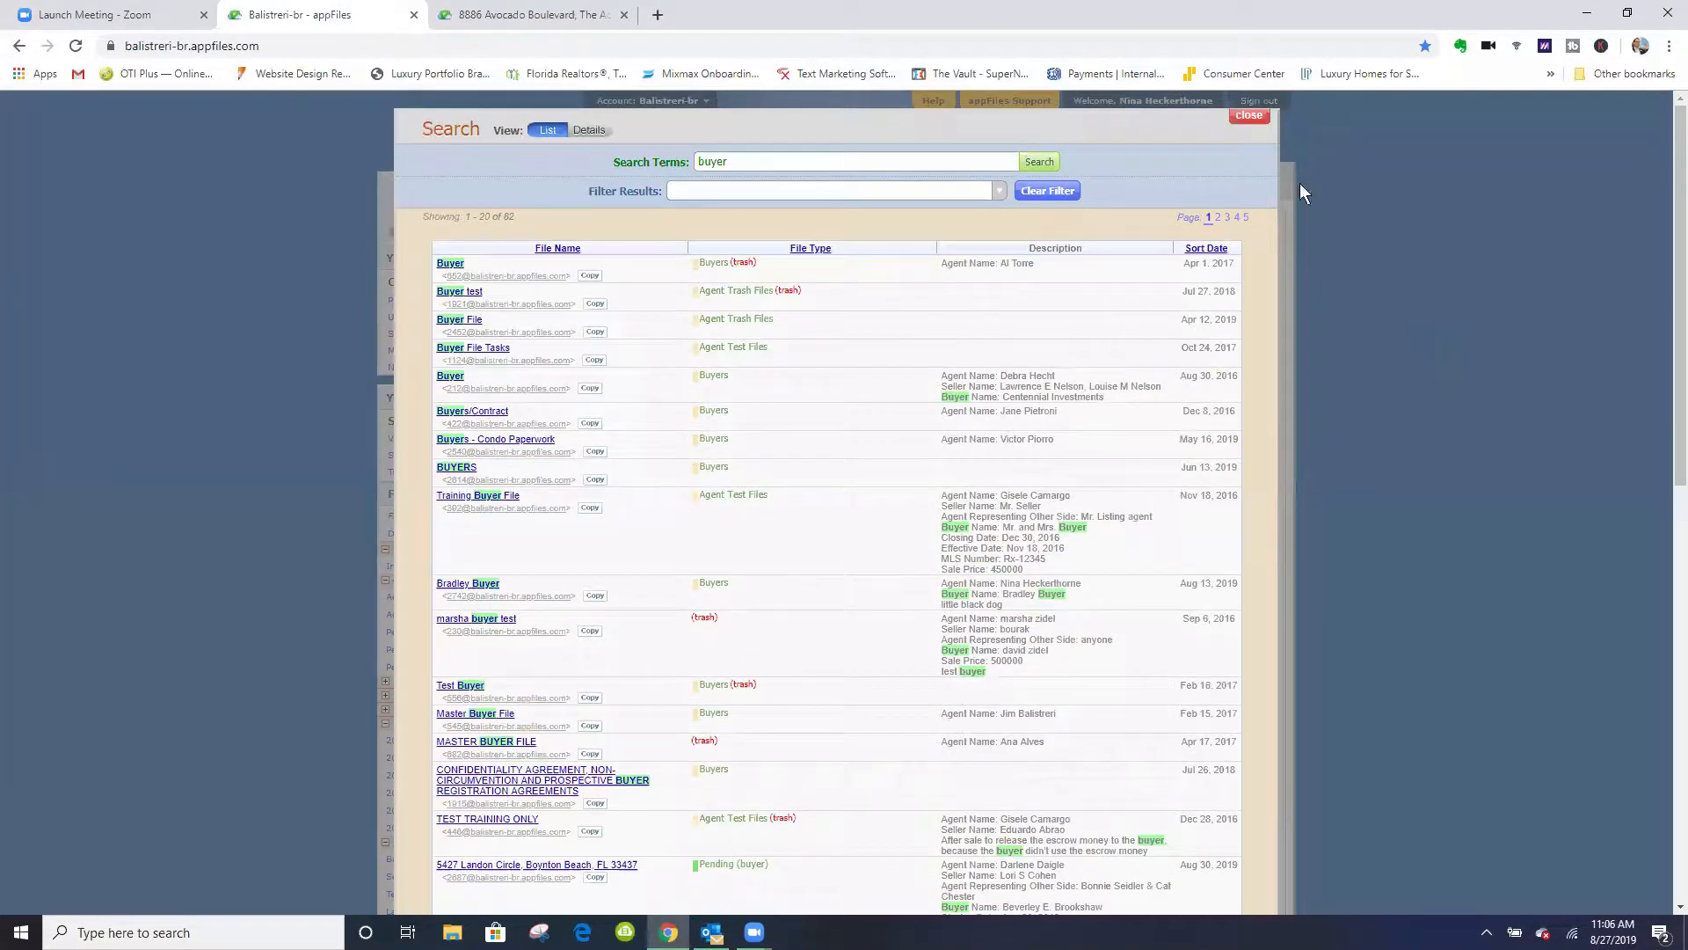
{"action": "left_click", "coordinate": [1249, 116]}
{"action": "left_click", "coordinate": [531, 25]}
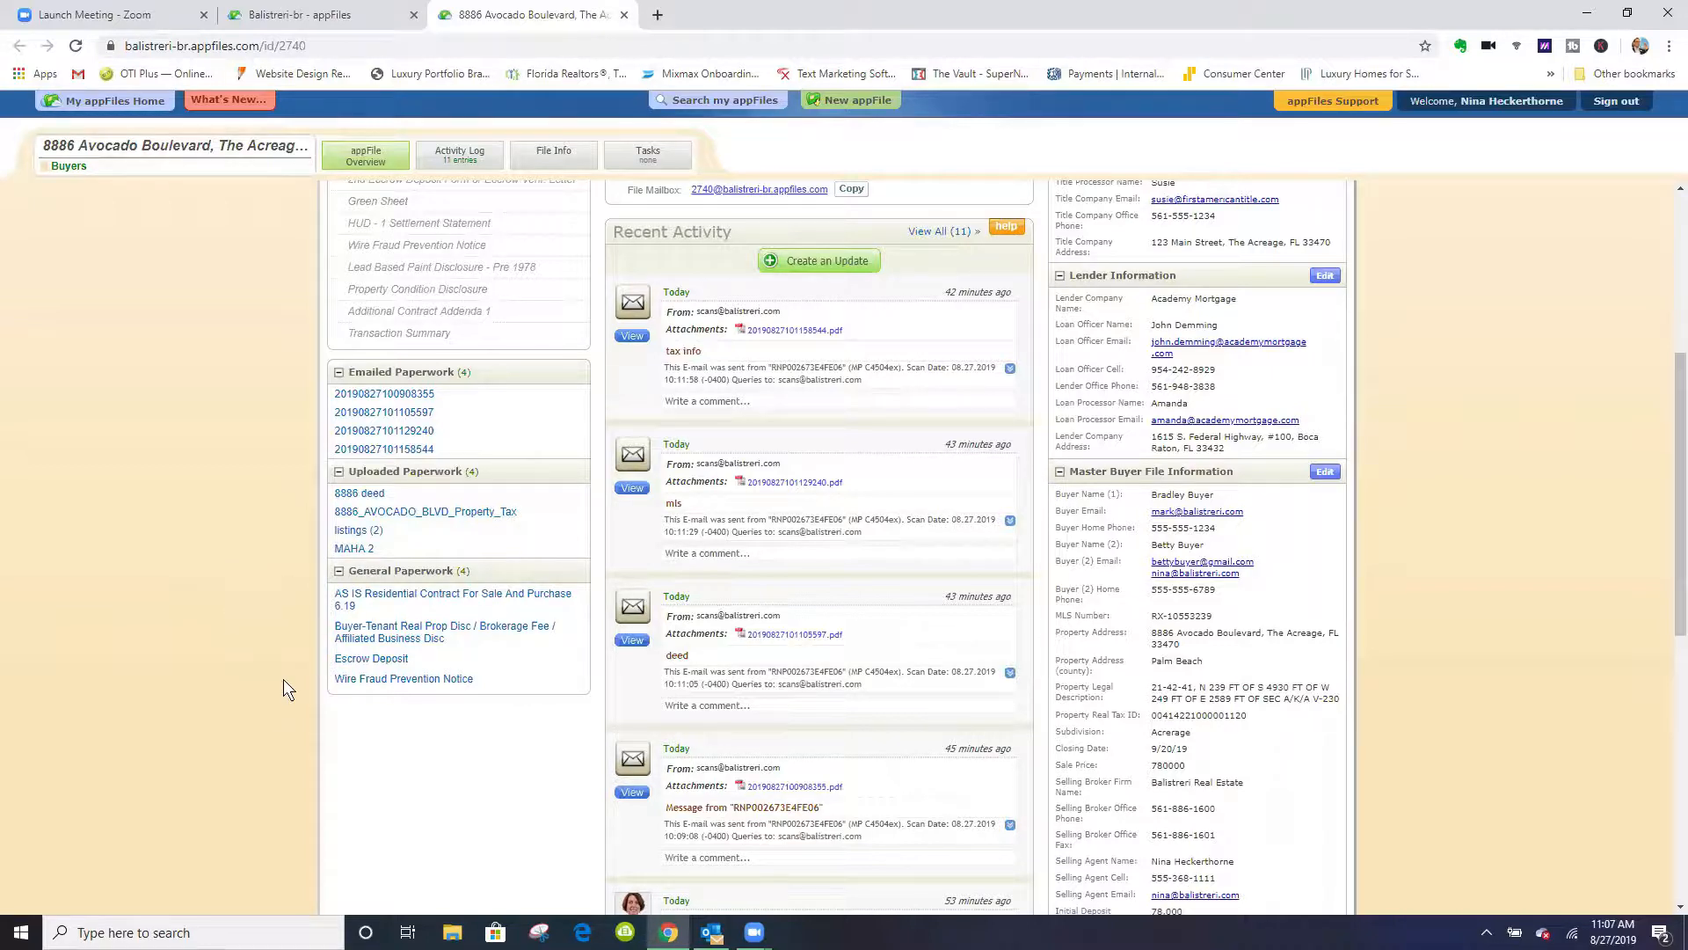
{"action": "scroll", "coordinate": [283, 679], "scroll_direction": "up", "scroll_amount": 3}
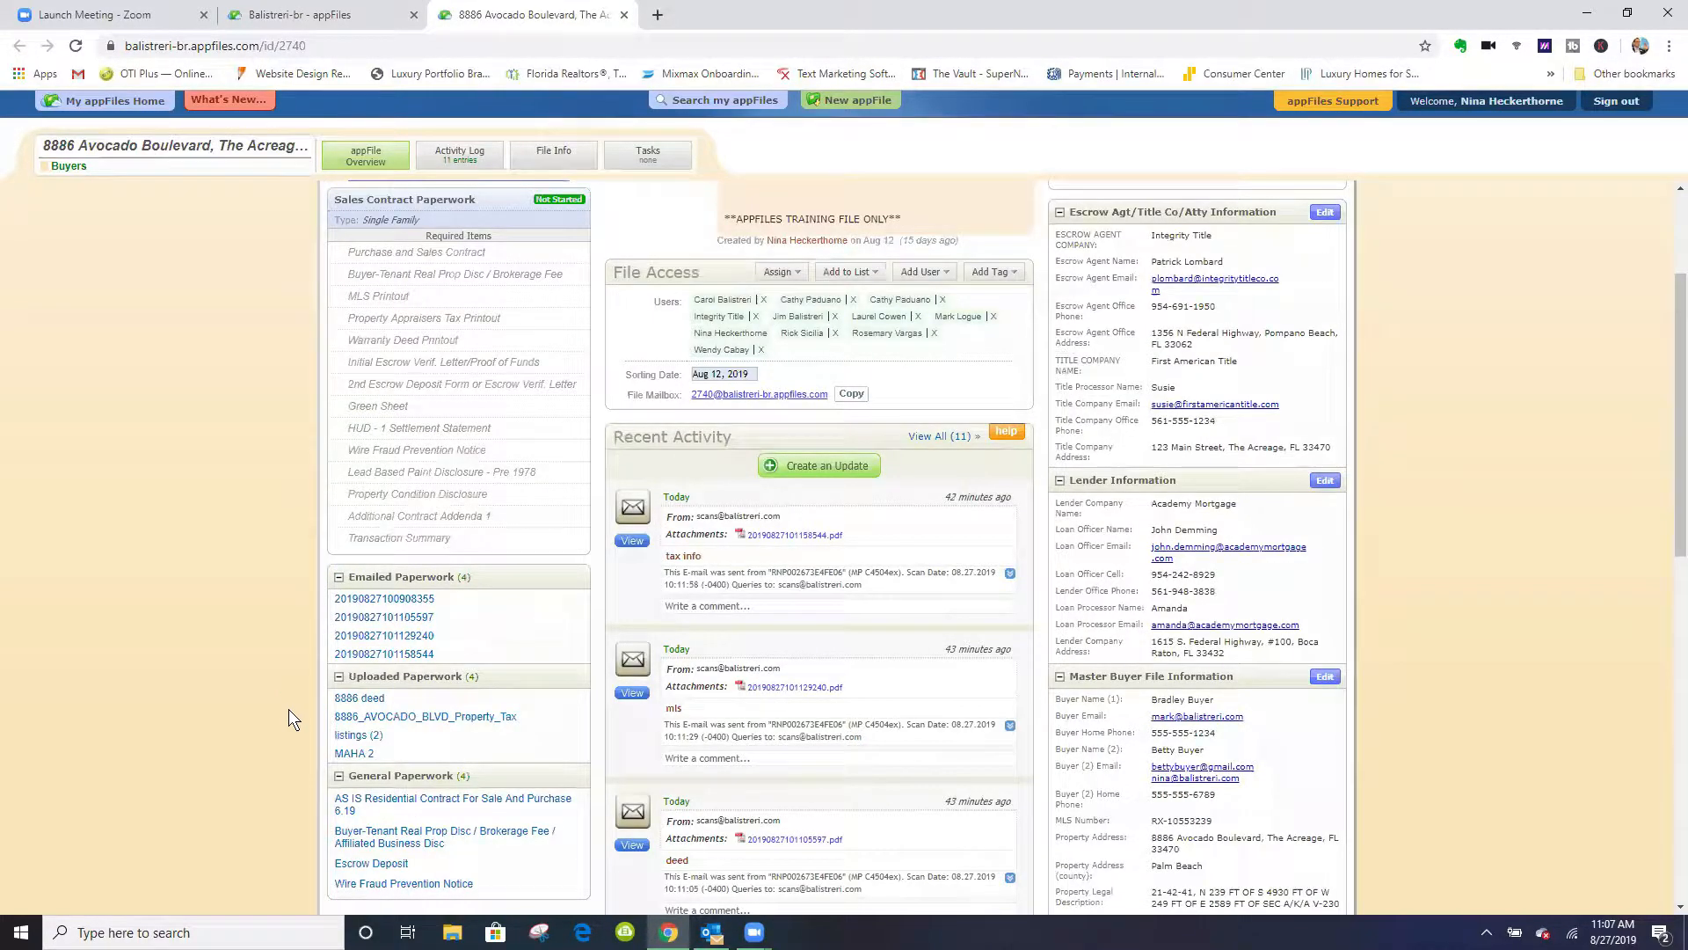
{"action": "scroll", "coordinate": [264, 610], "scroll_direction": "up", "scroll_amount": 3}
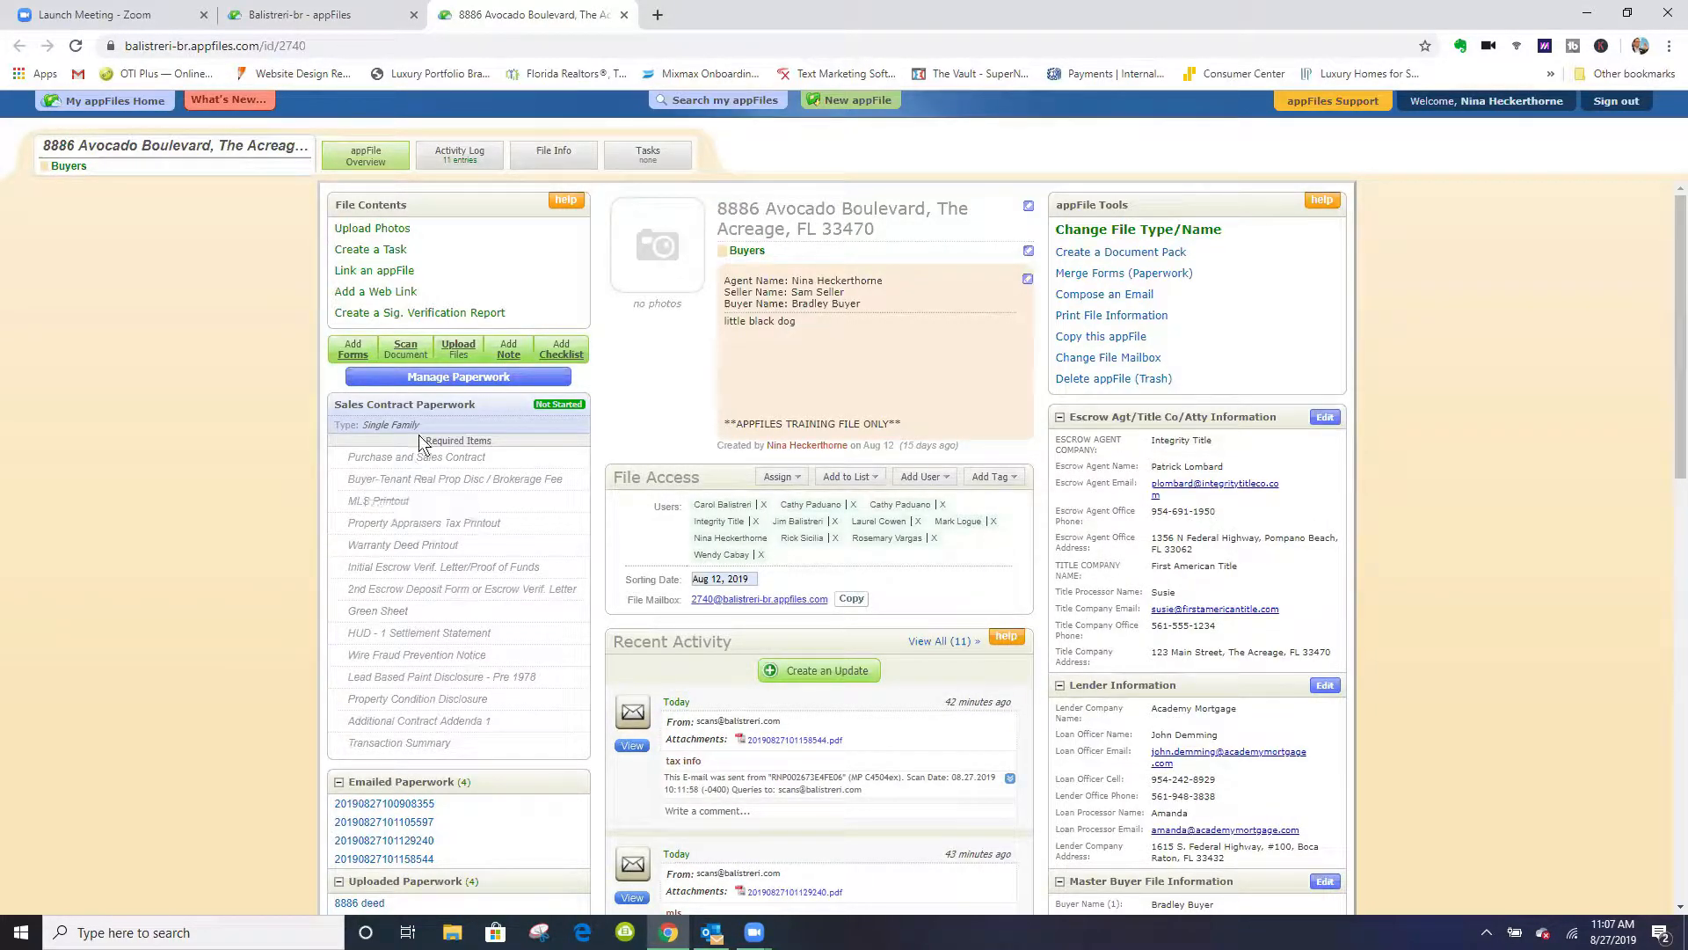
- Upload the 8886 deed, property tax and listings (2) PDFs from the Desktop folder 8886 into the Uploaded Paperwork section
{"action": "left_click", "coordinate": [463, 351]}
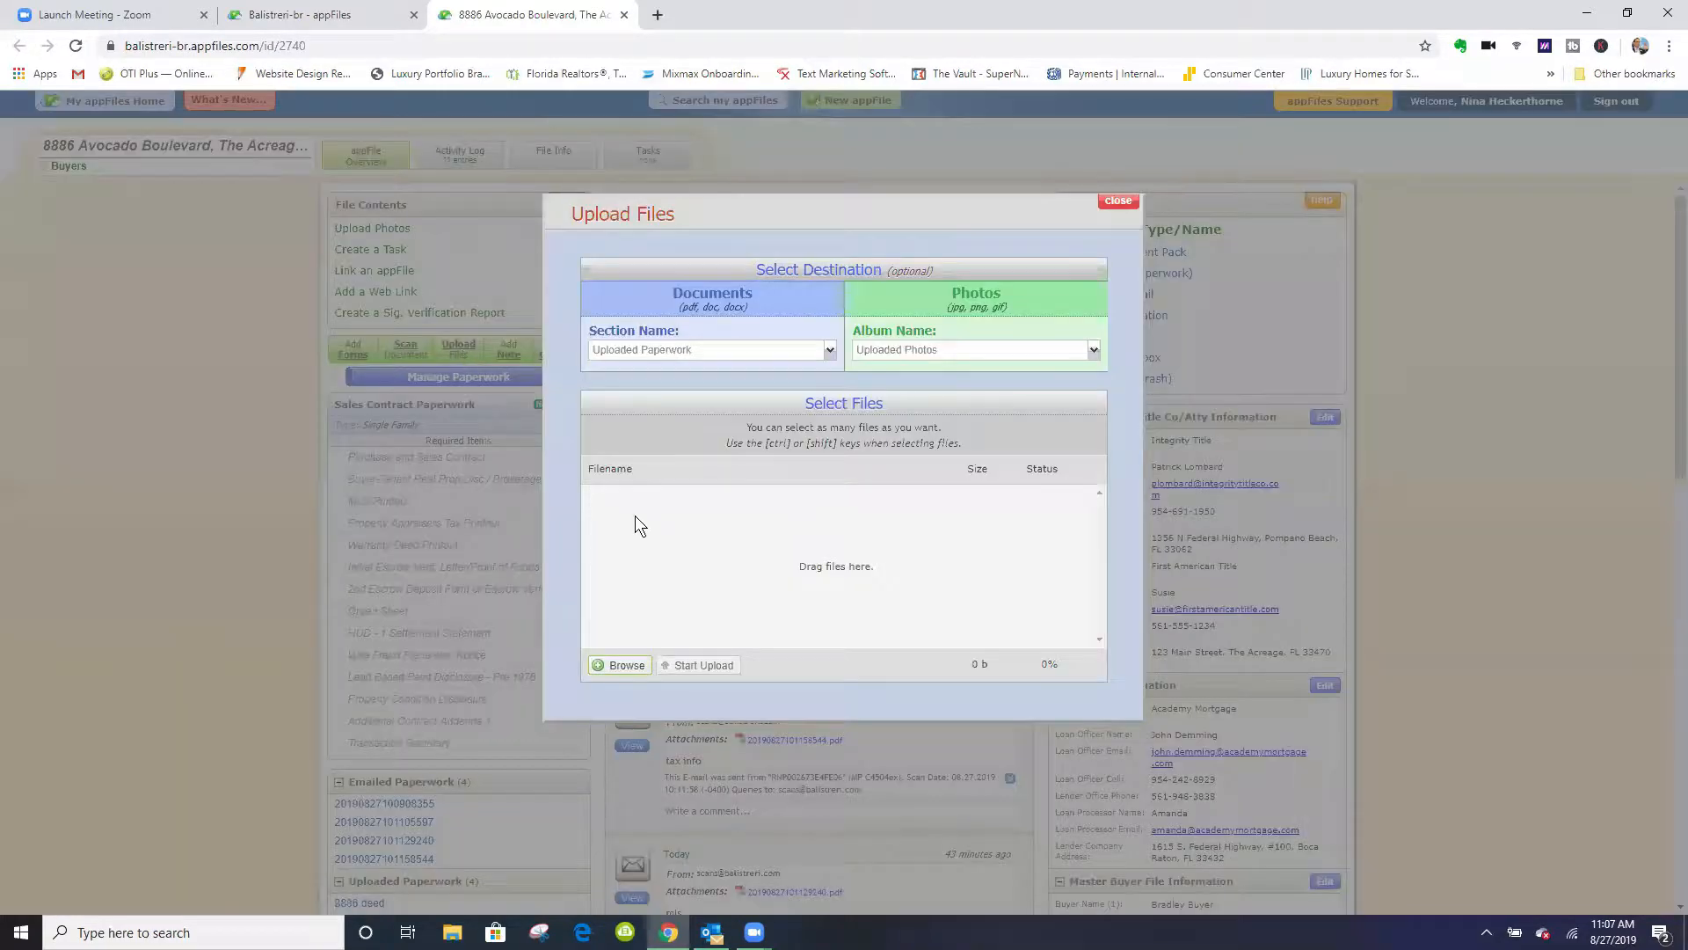
{"action": "left_click", "coordinate": [615, 665]}
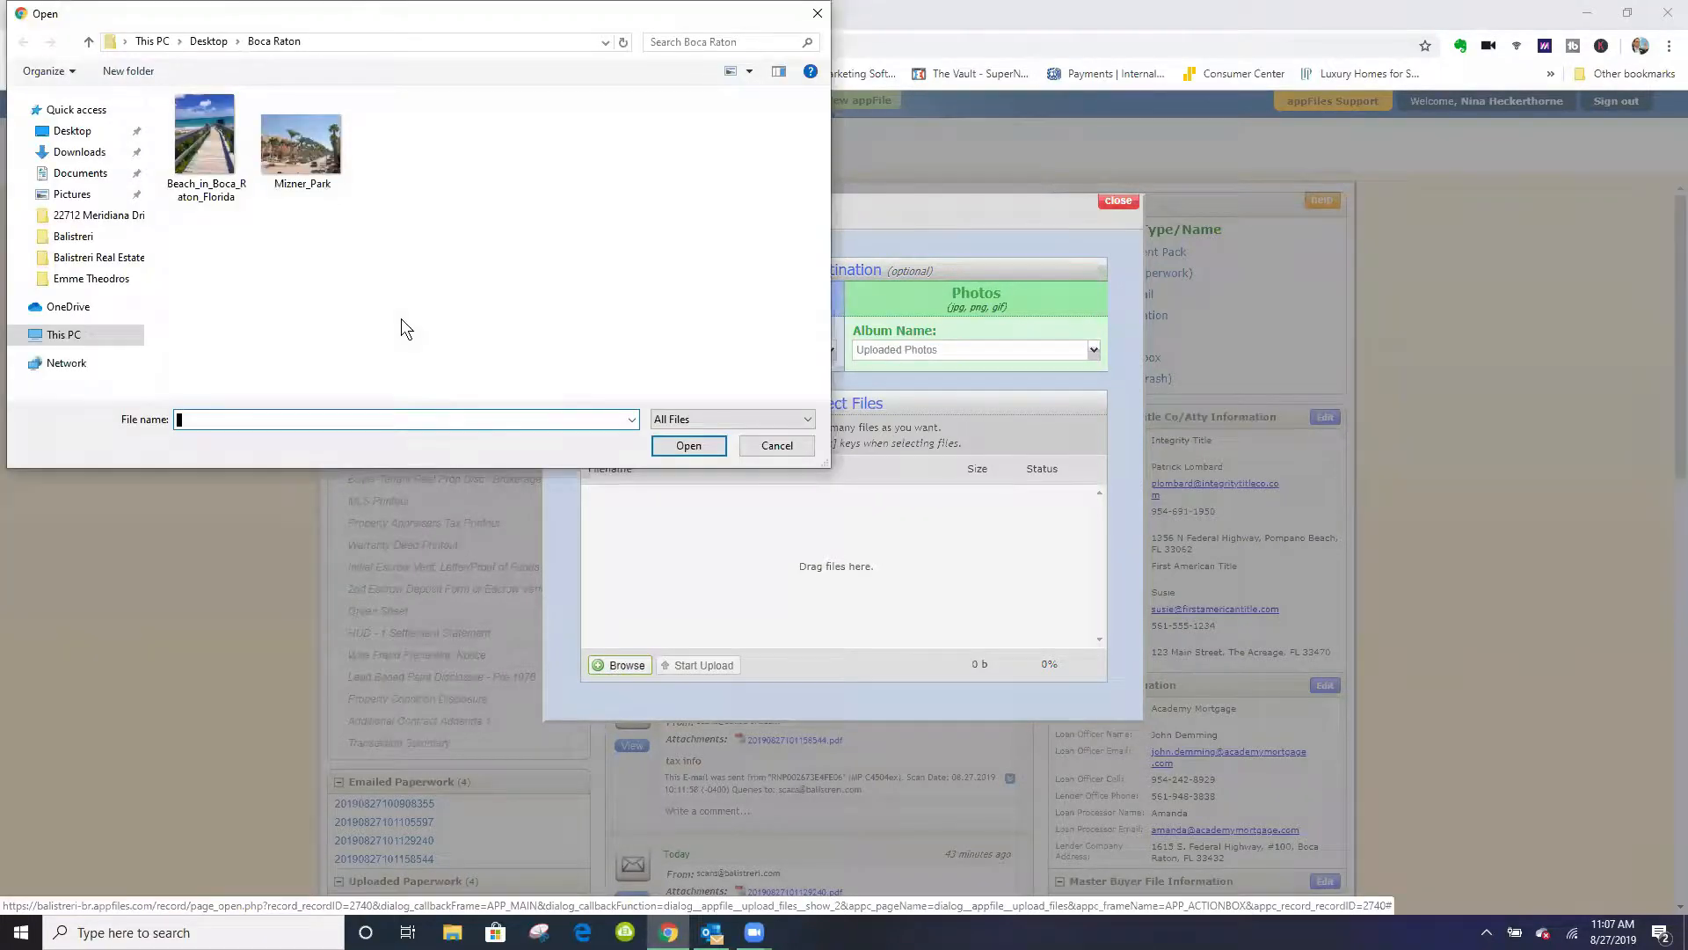
{"action": "left_click", "coordinate": [75, 133]}
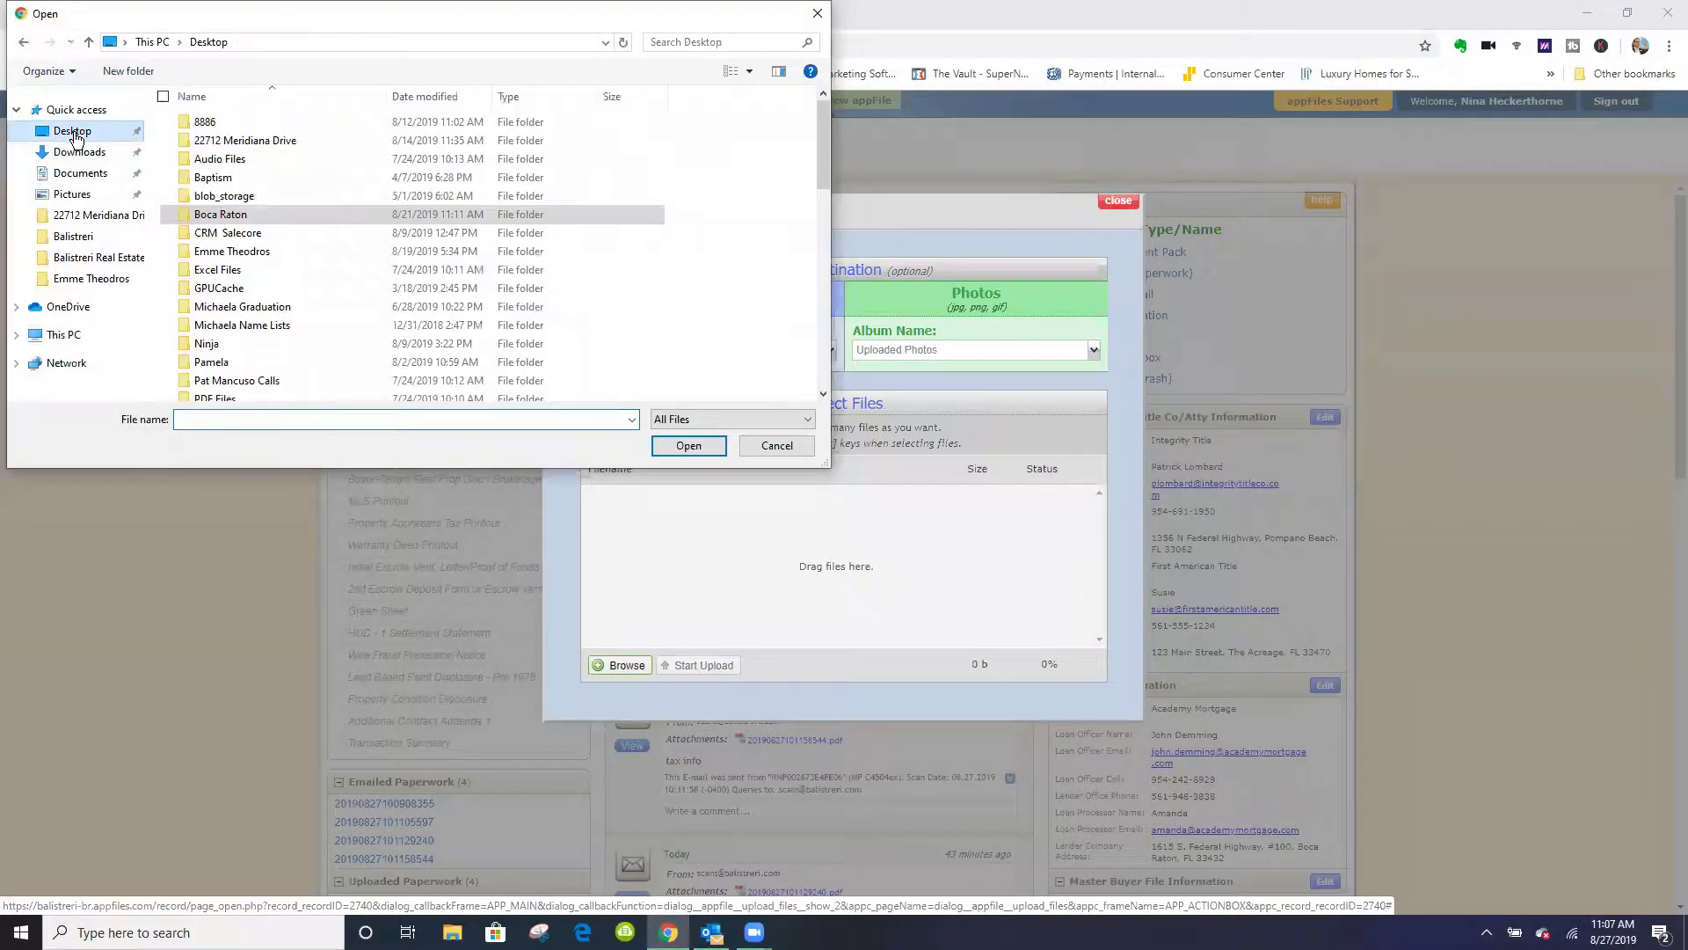
{"action": "double_click", "coordinate": [205, 123]}
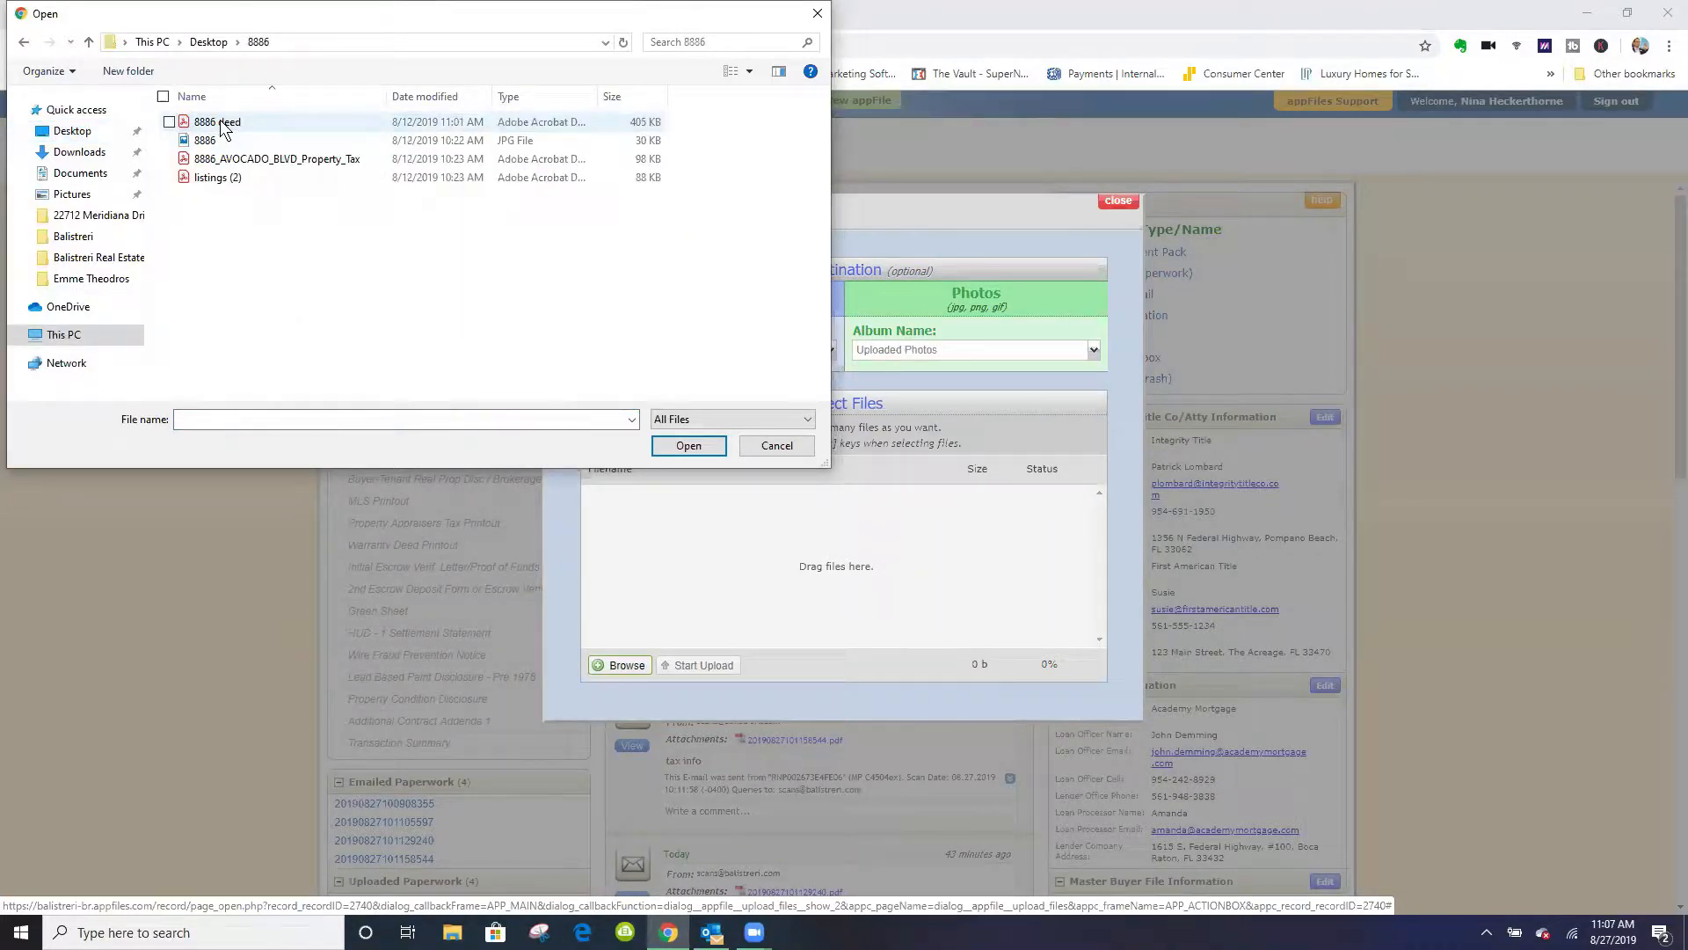
{"action": "left_click", "coordinate": [223, 129]}
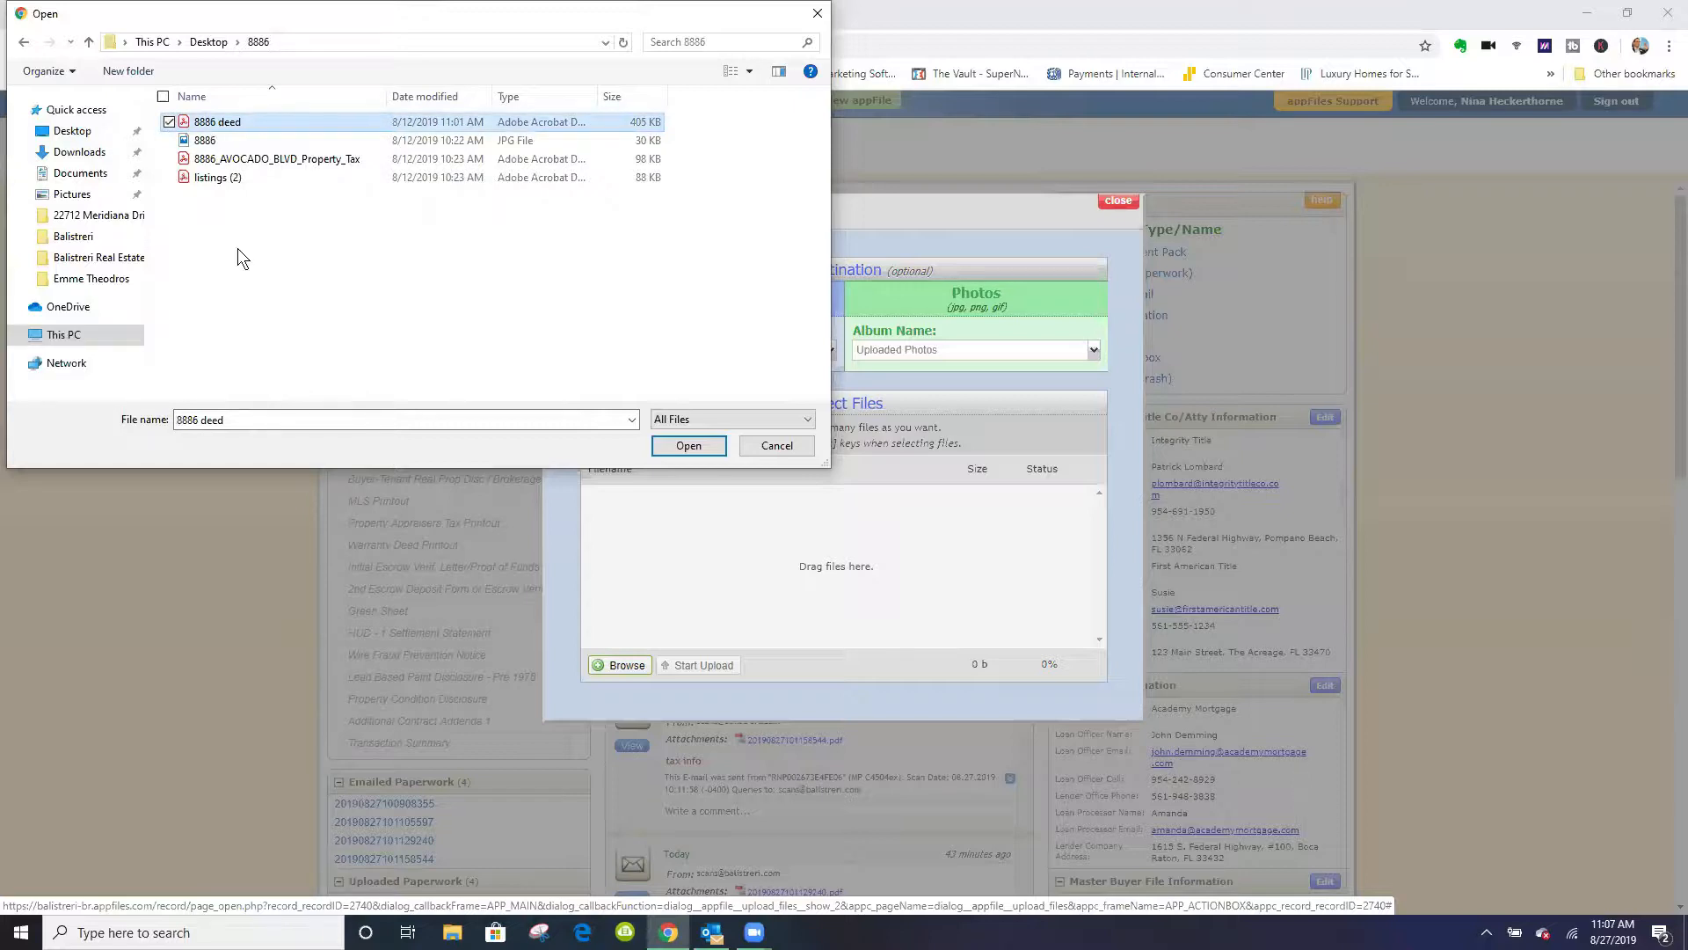
{"action": "left_click", "coordinate": [220, 162], "text": "ctrl"}
{"action": "left_click", "coordinate": [216, 178], "text": "ctrl"}
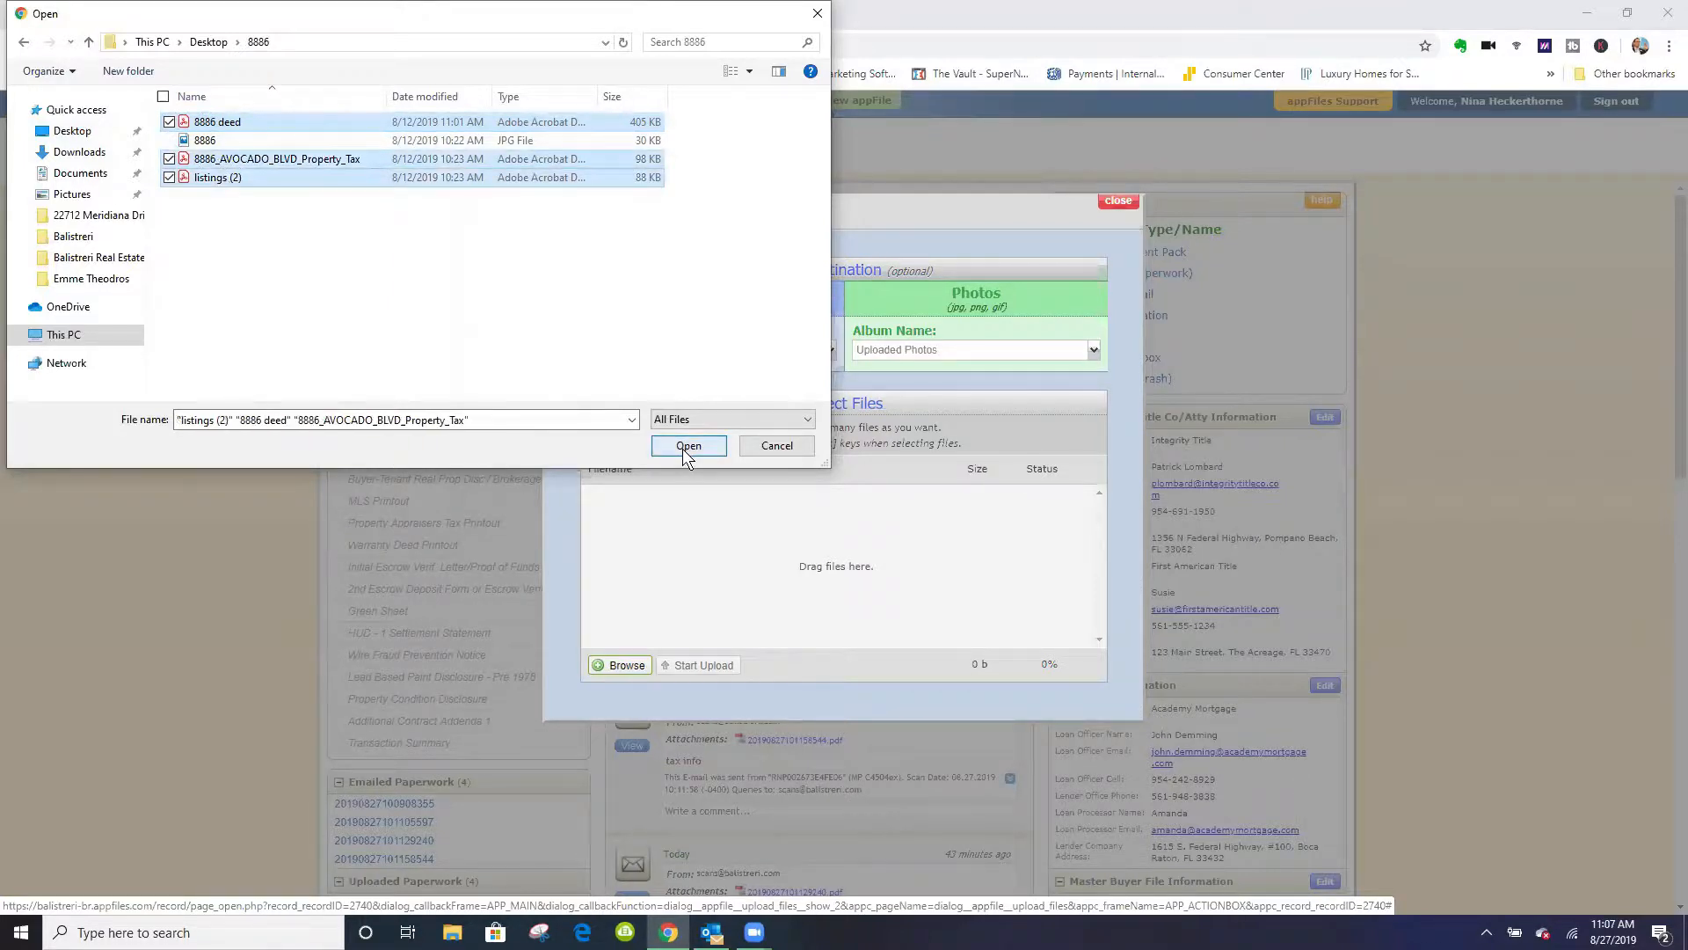
{"action": "left_click", "coordinate": [682, 449]}
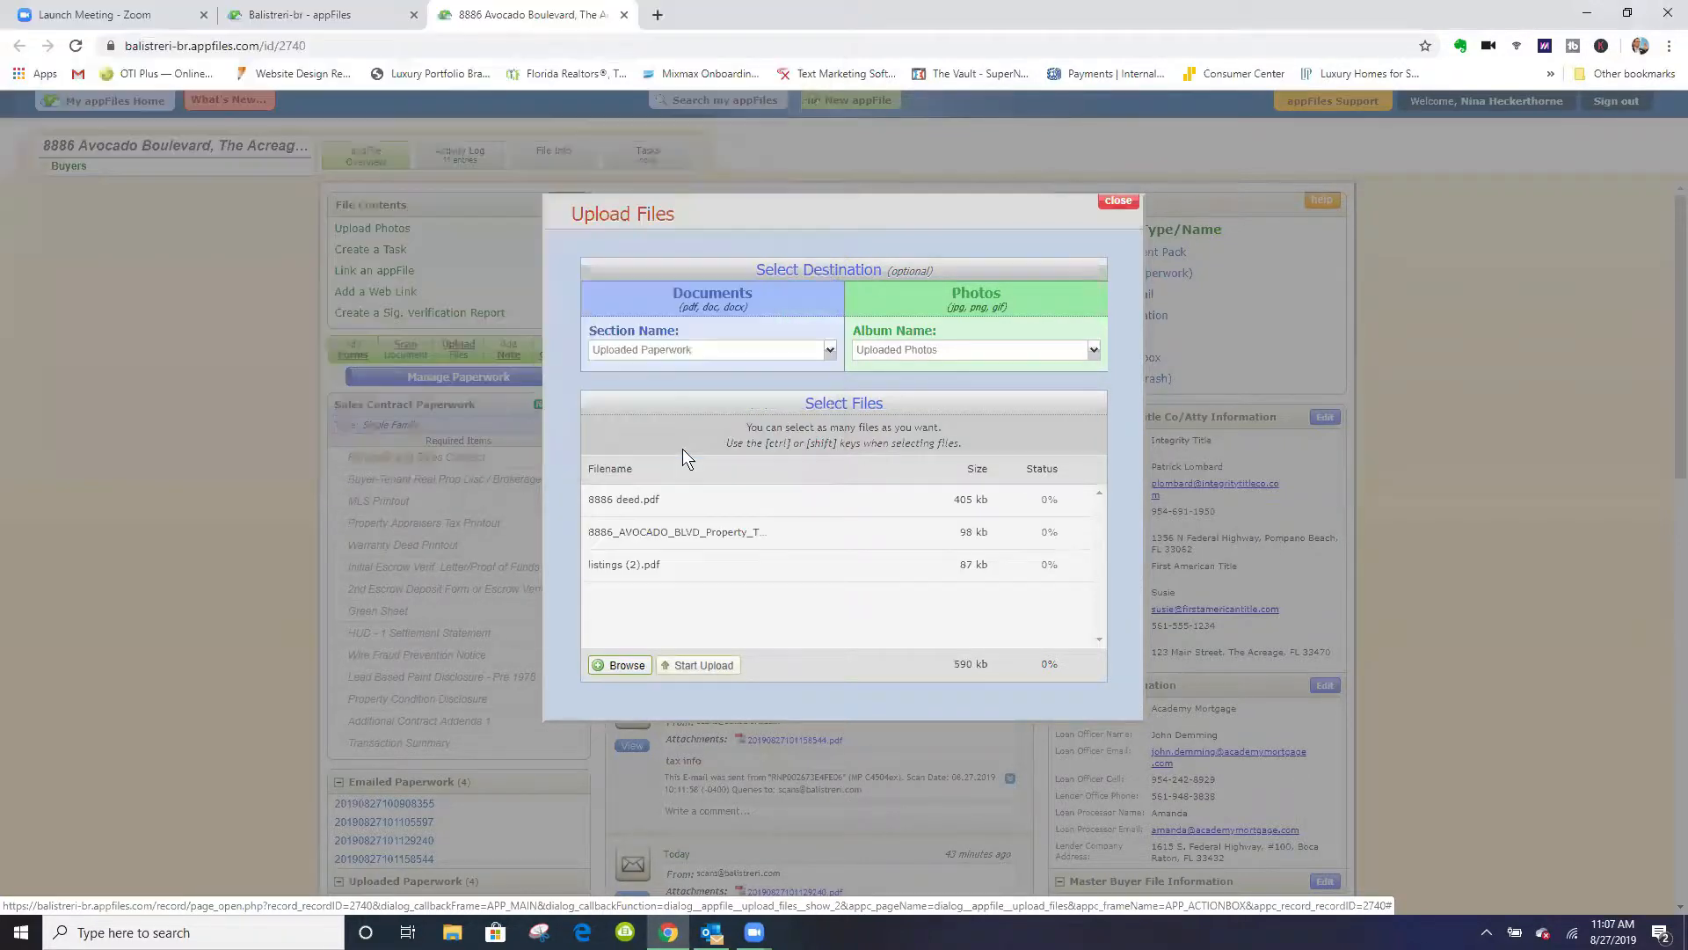
{"action": "left_click", "coordinate": [701, 665]}
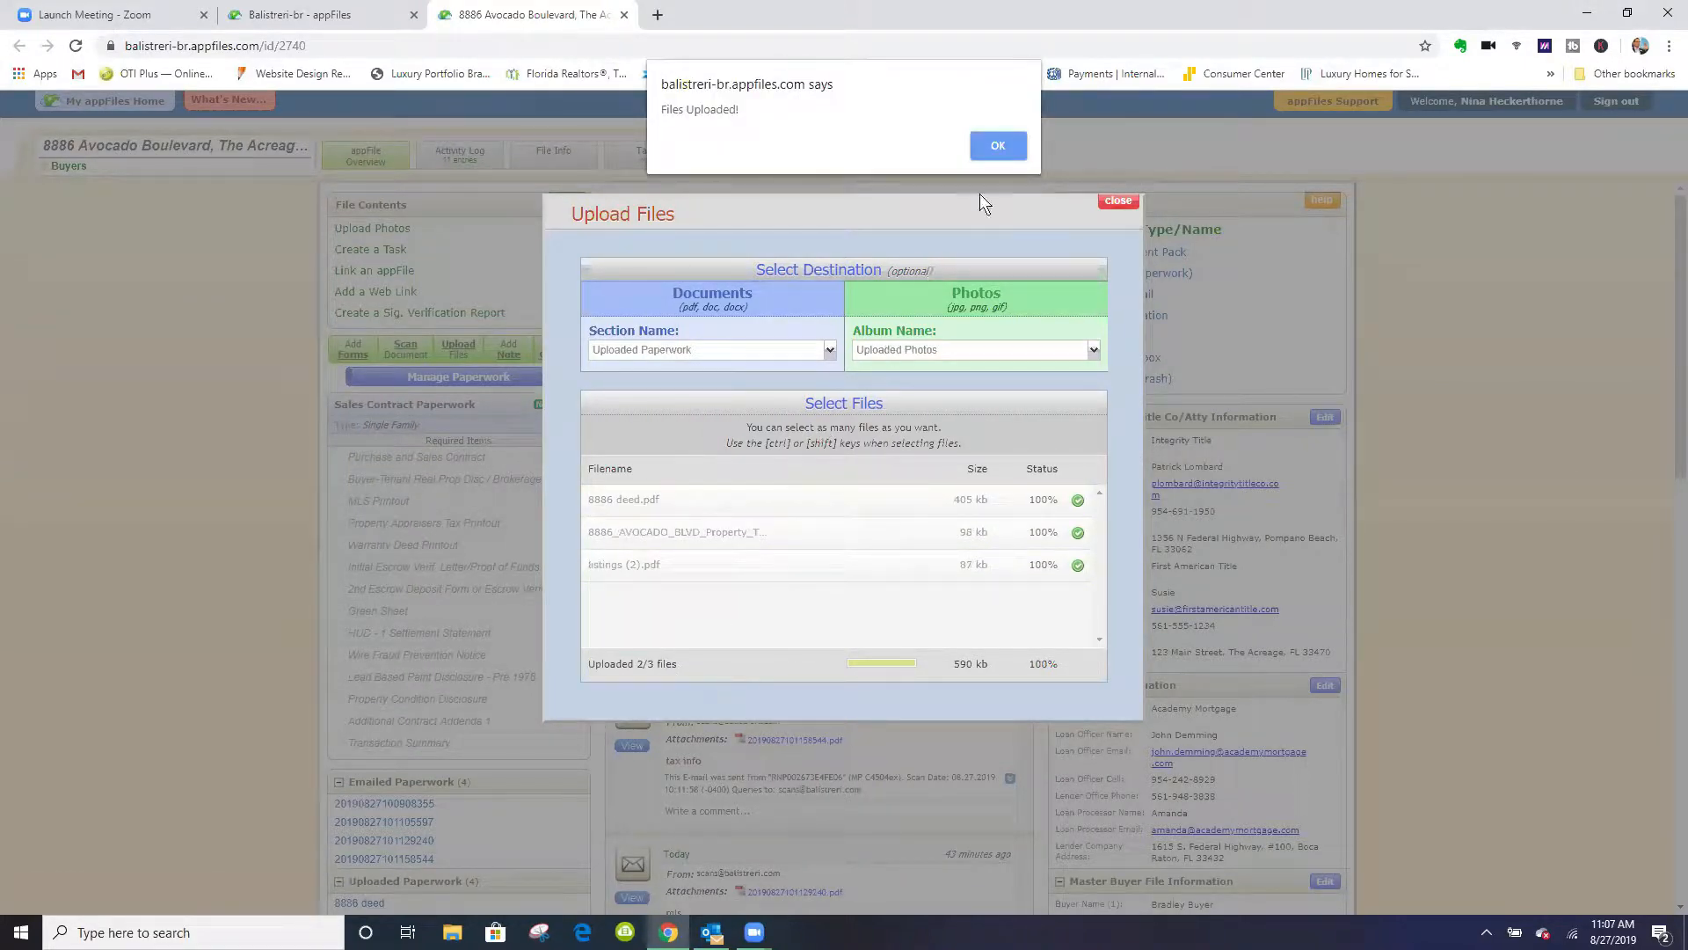
{"action": "left_click", "coordinate": [1001, 146]}
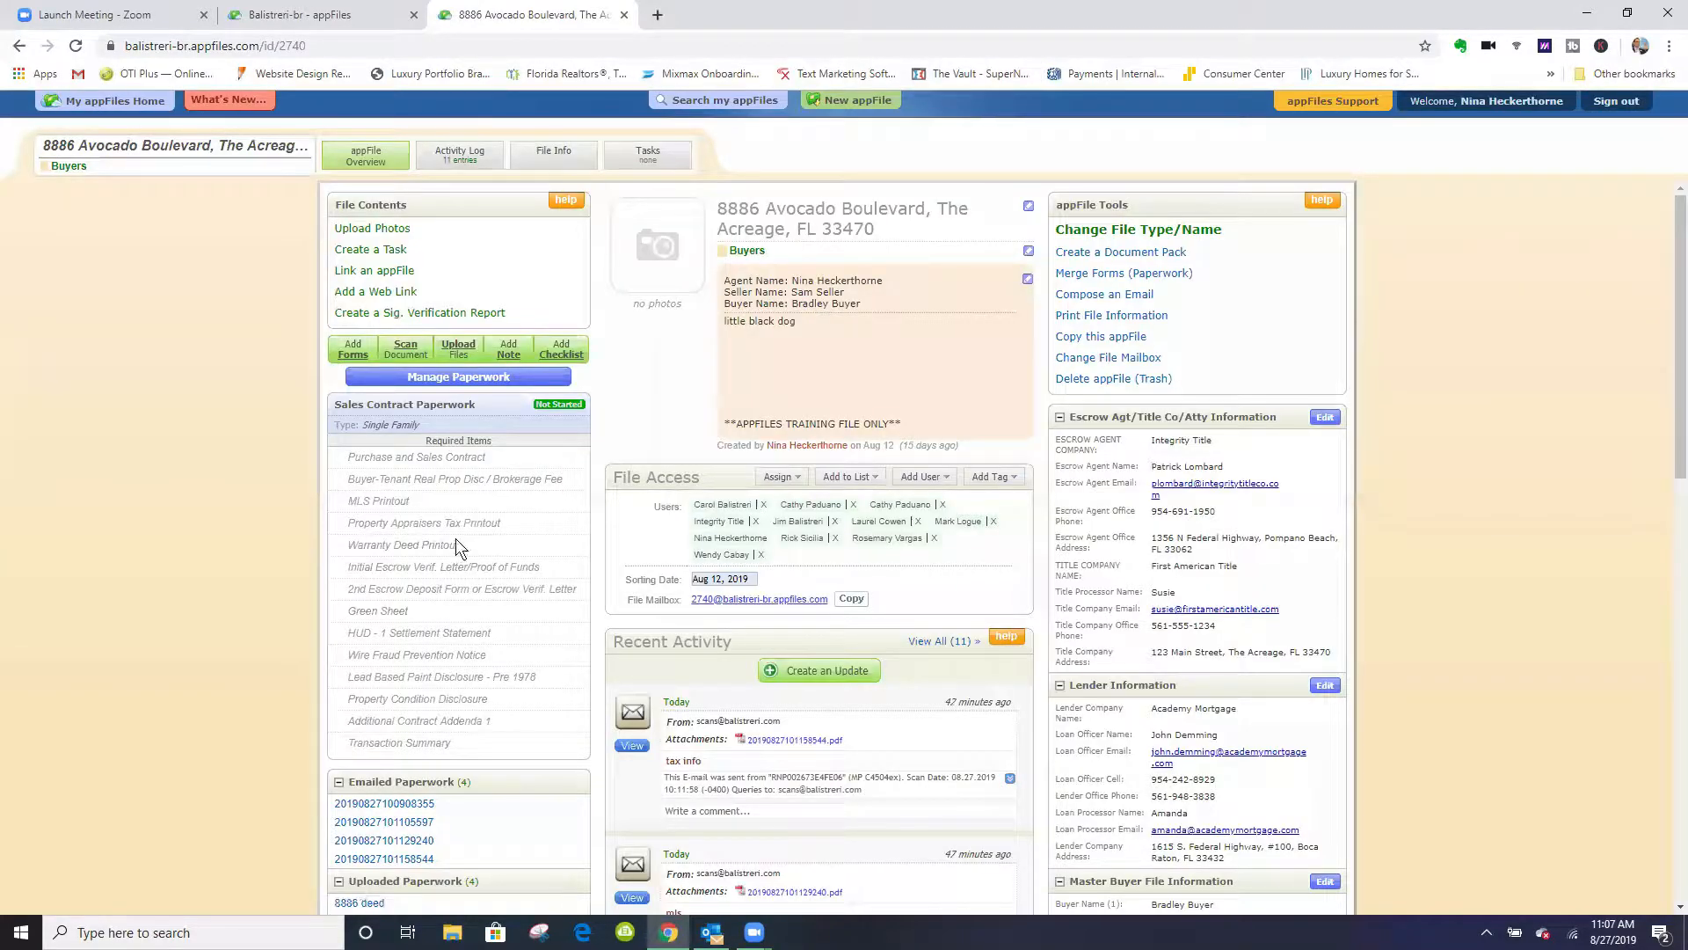
- Copy the property file's mailbox address and paste it as the recipient of a new email in Outlook
{"action": "scroll", "coordinate": [255, 585], "scroll_direction": "down", "scroll_amount": 7}
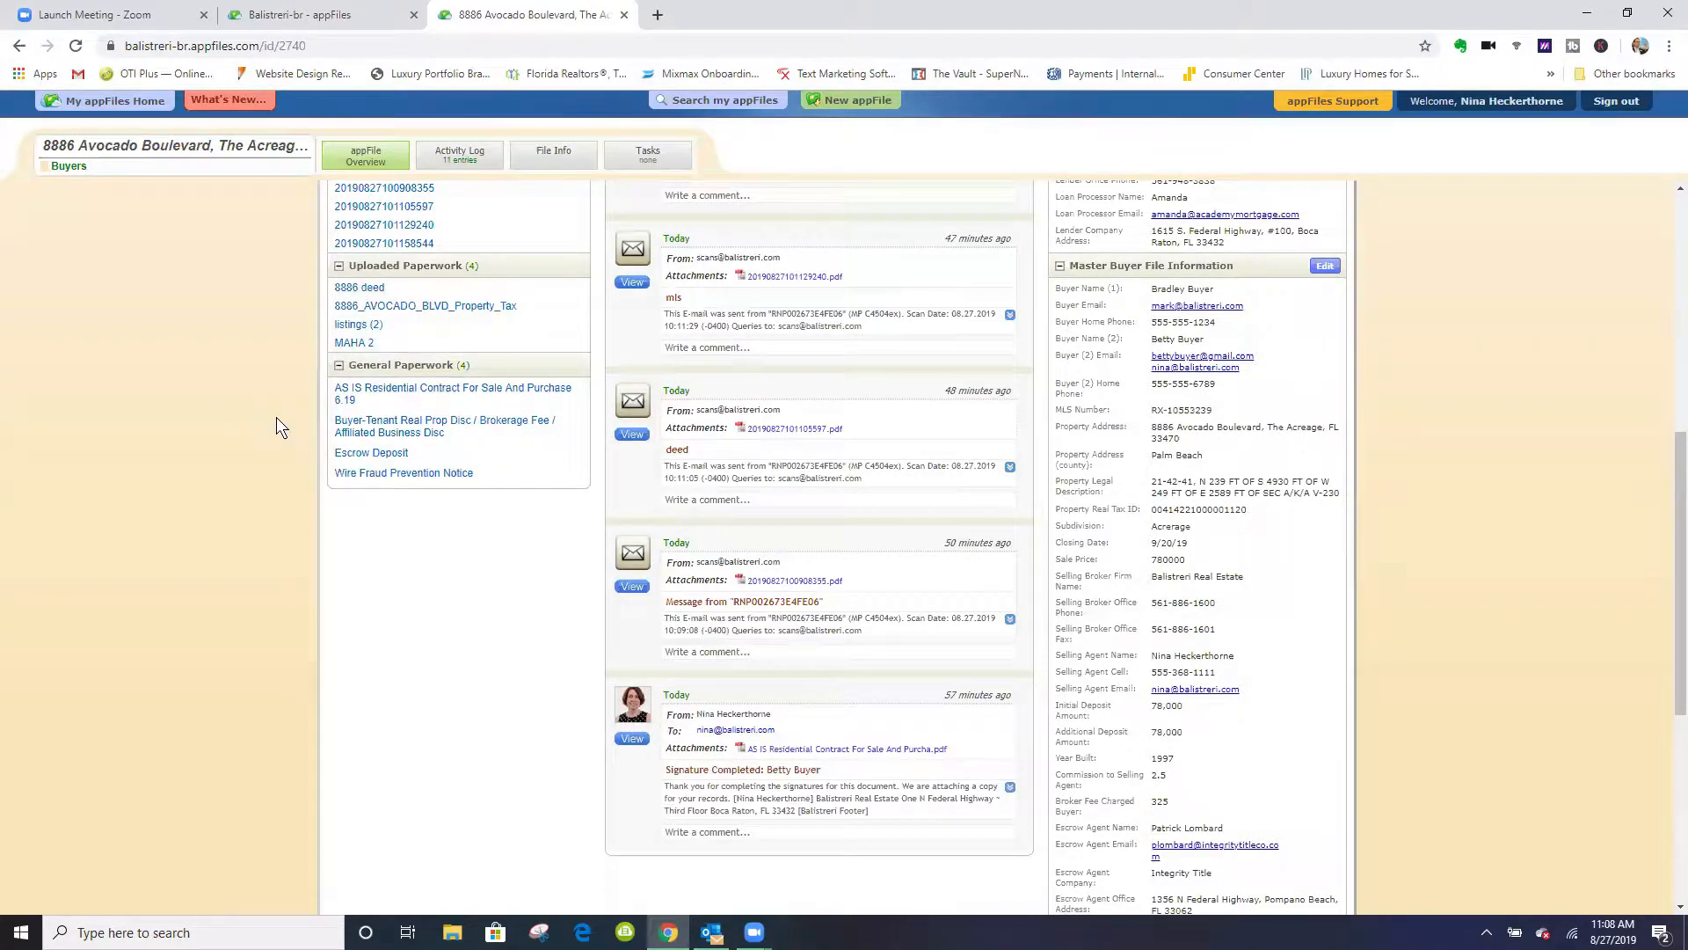
{"action": "scroll", "coordinate": [553, 499], "scroll_direction": "up", "scroll_amount": 5}
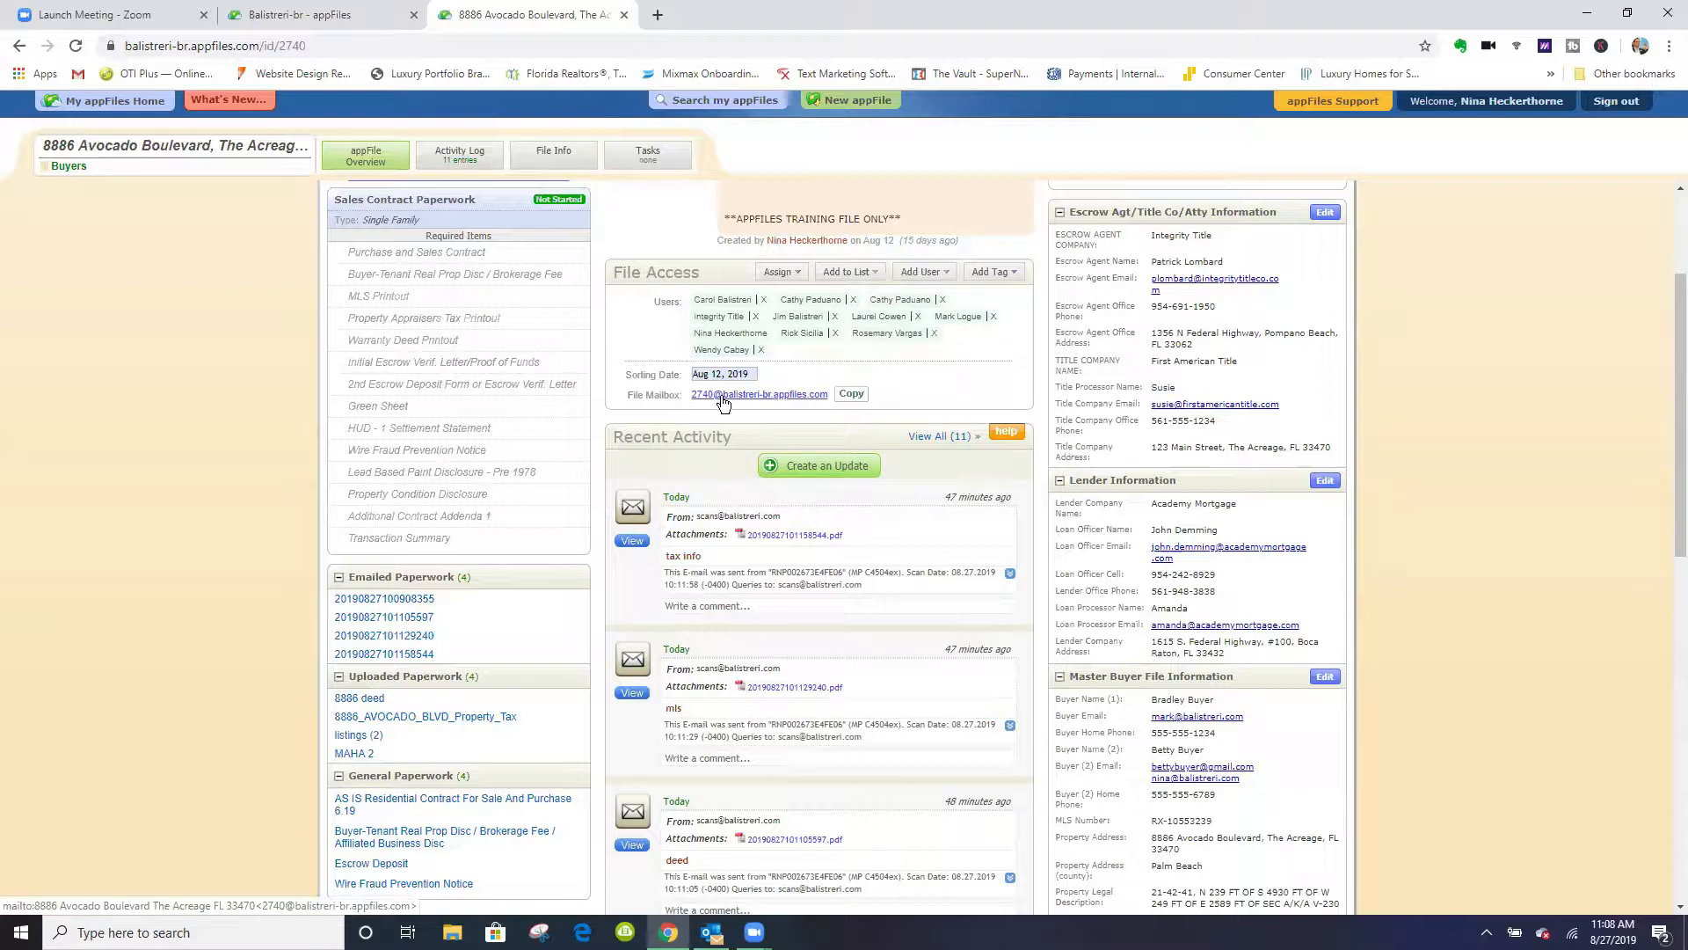
{"action": "left_click", "coordinate": [851, 395]}
{"action": "left_click", "coordinate": [712, 932]}
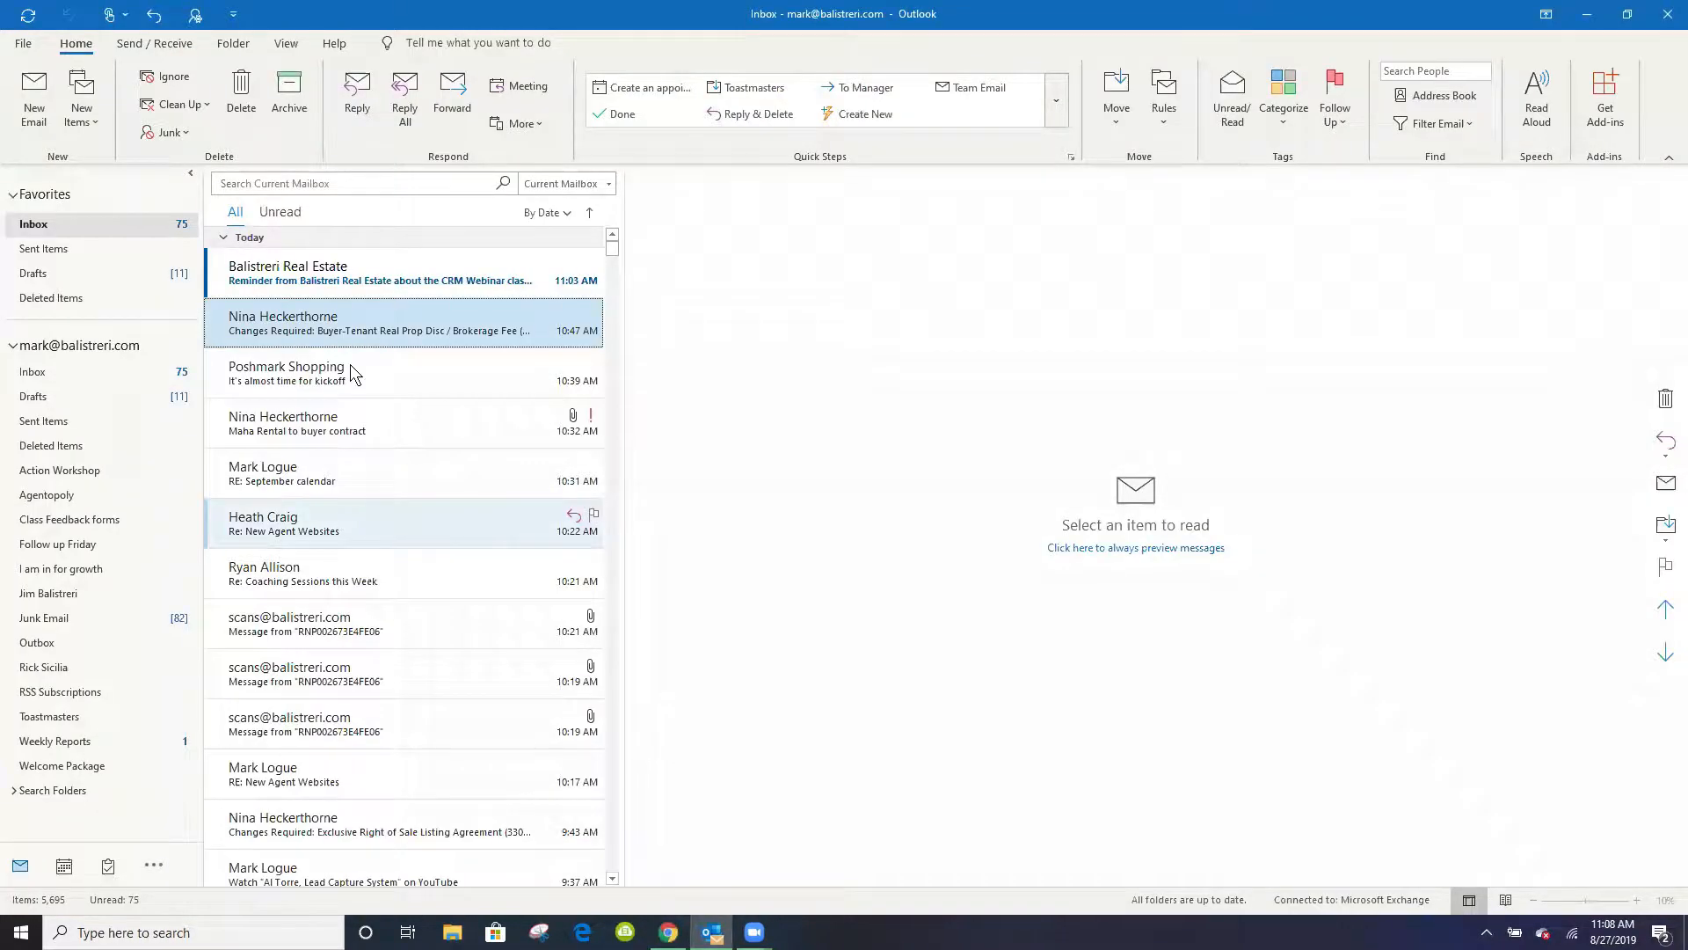
{"action": "left_click", "coordinate": [33, 95]}
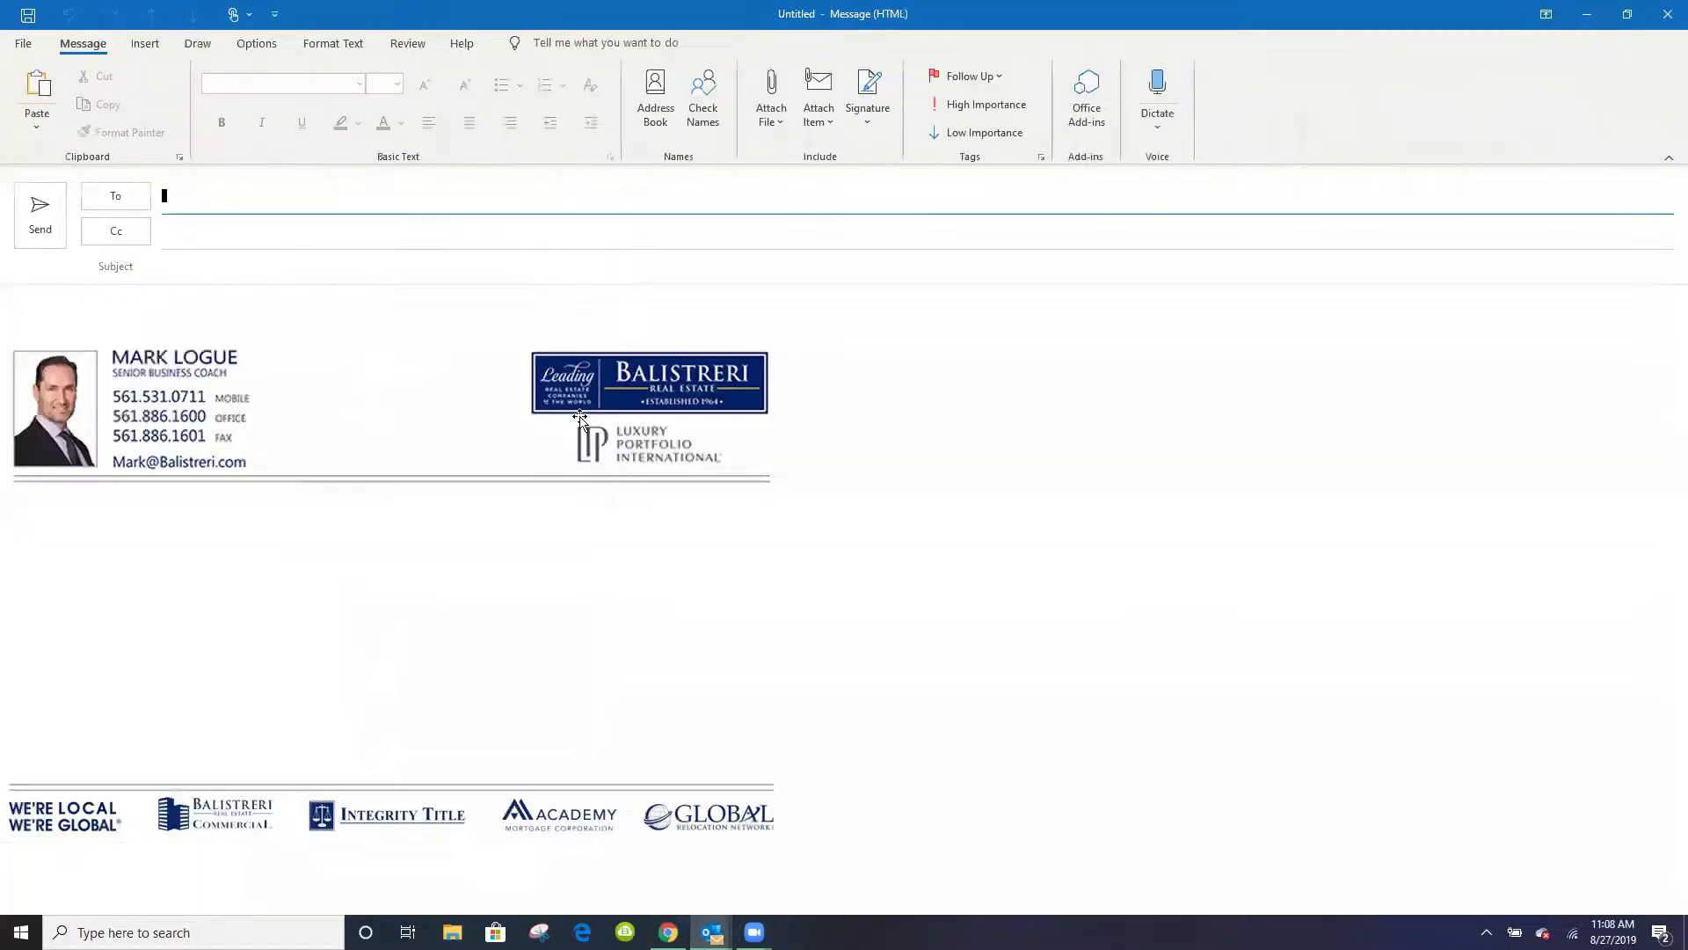
{"action": "right_click", "coordinate": [186, 200]}
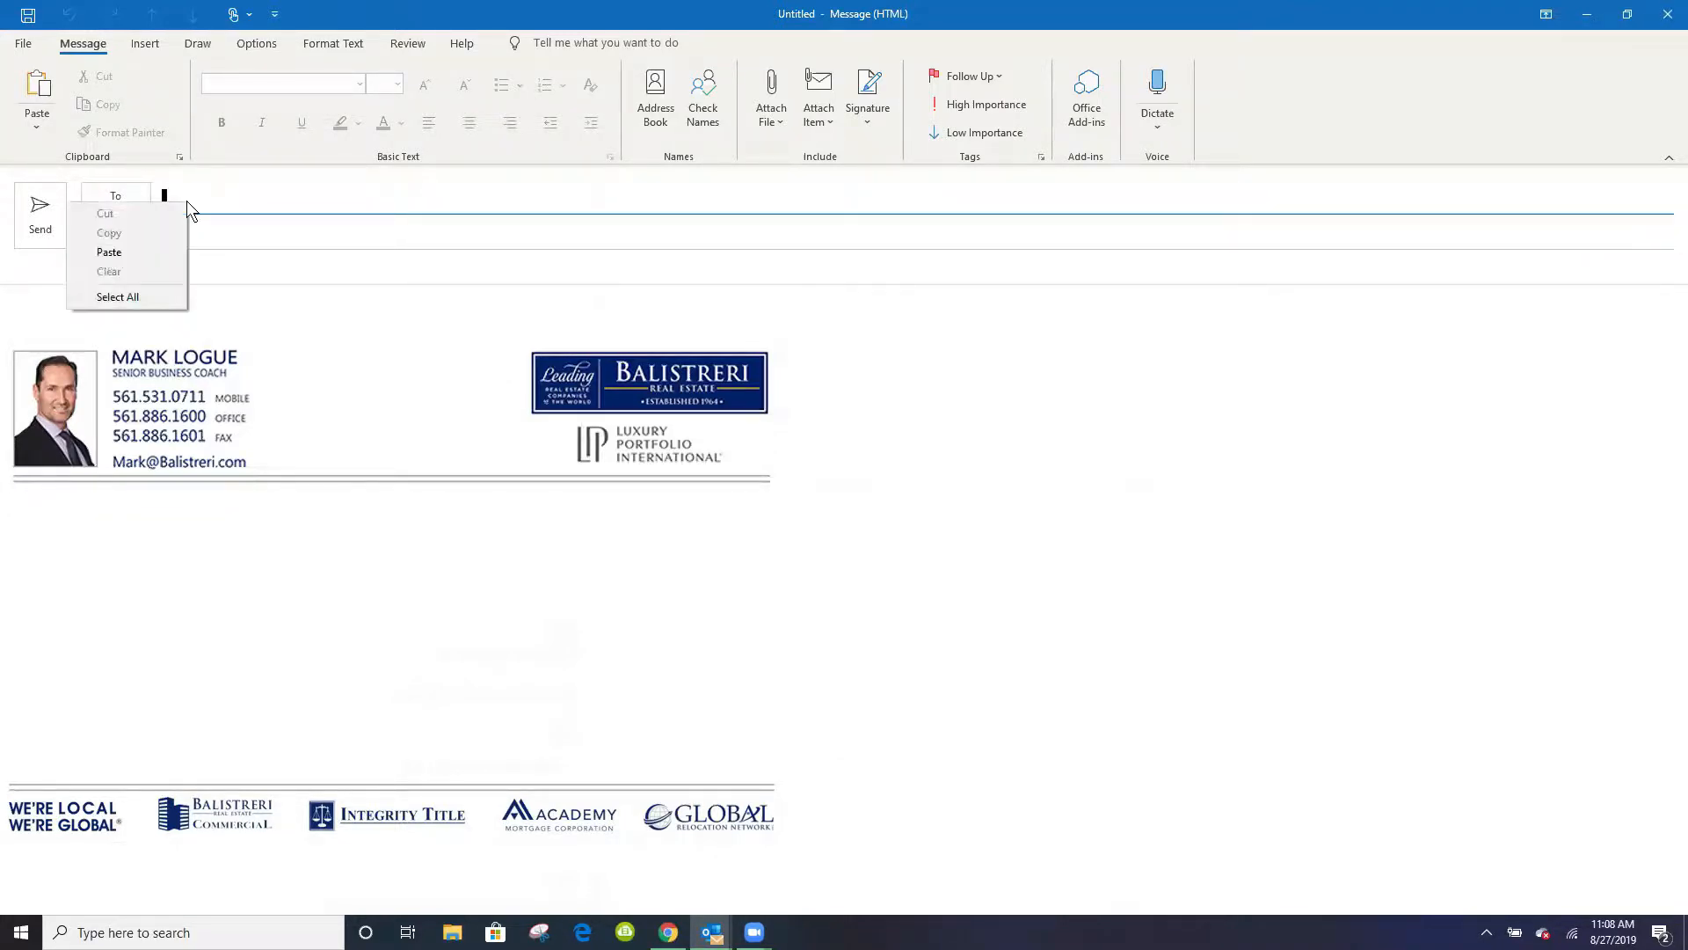
{"action": "left_click", "coordinate": [134, 253]}
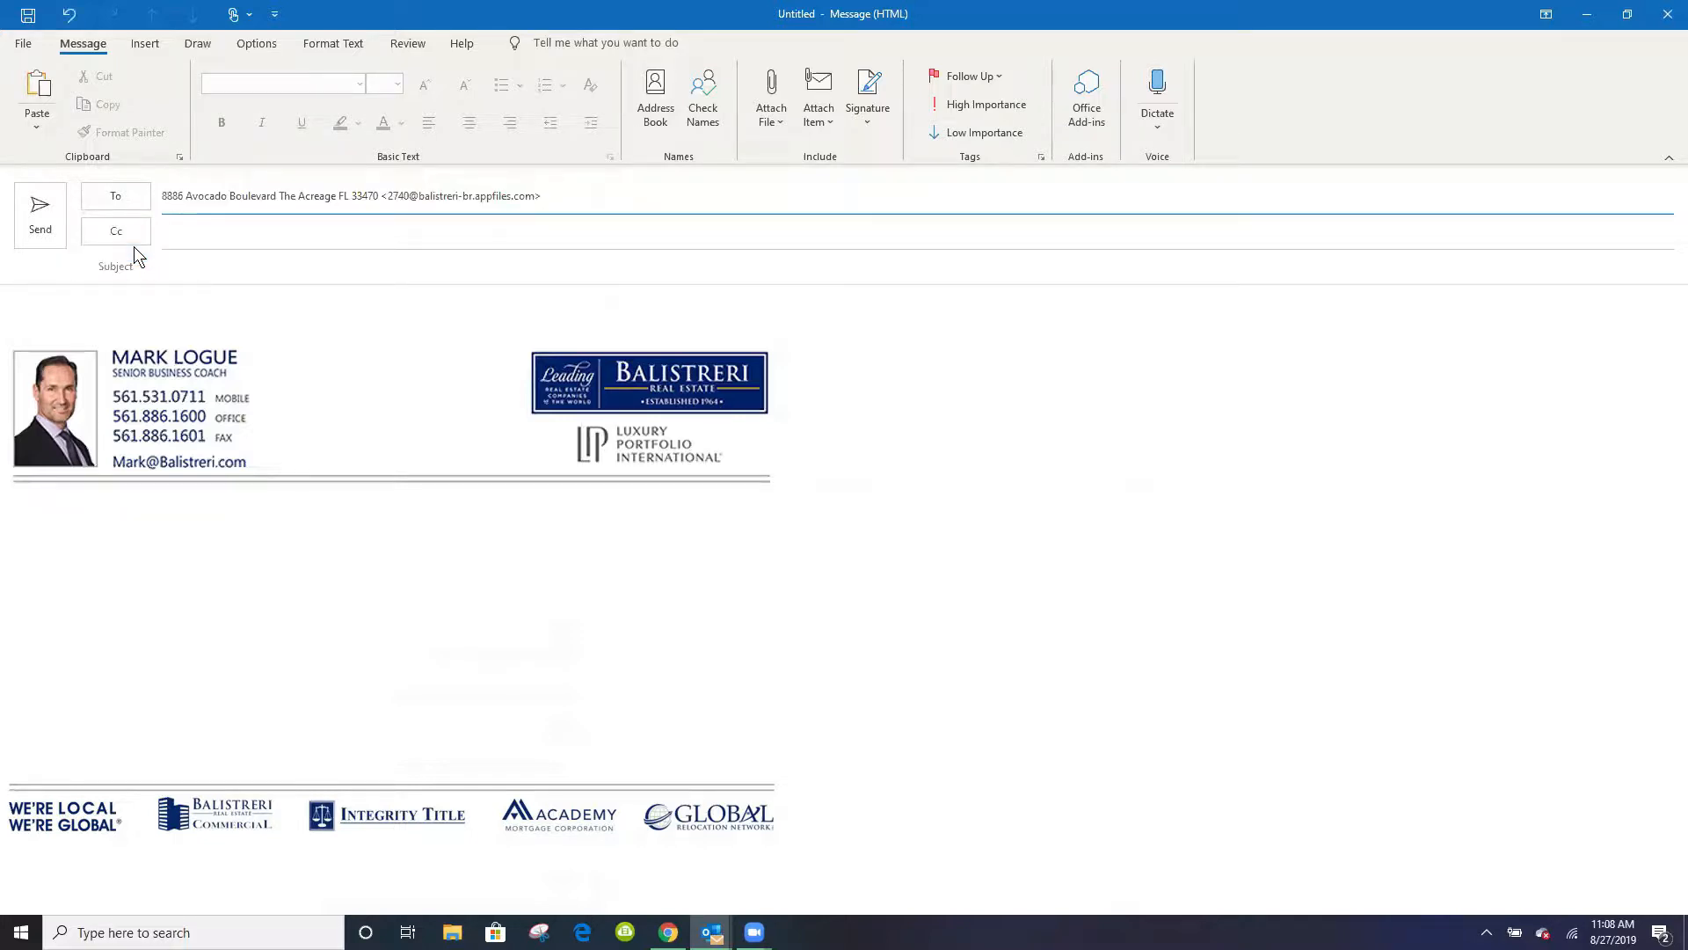
- Enter "test" as both the subject and the message body, and send the email
{"action": "left_click", "coordinate": [189, 270]}
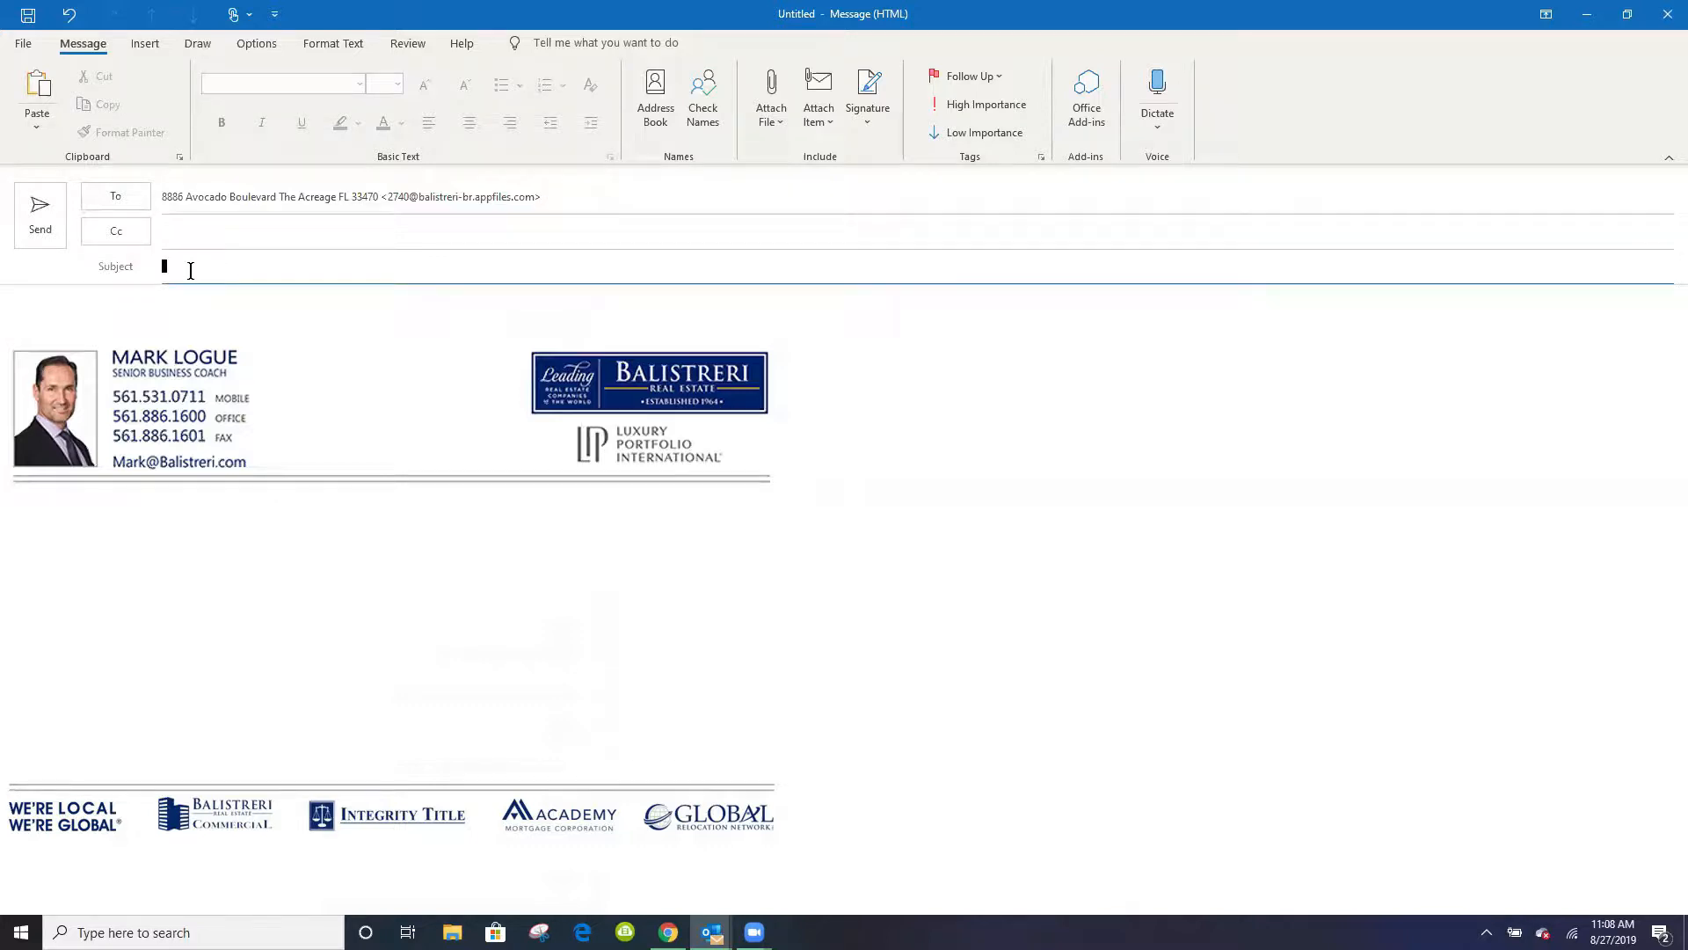
{"action": "type", "text": "test"}
{"action": "left_click", "coordinate": [88, 519]}
{"action": "type", "text": "test"}
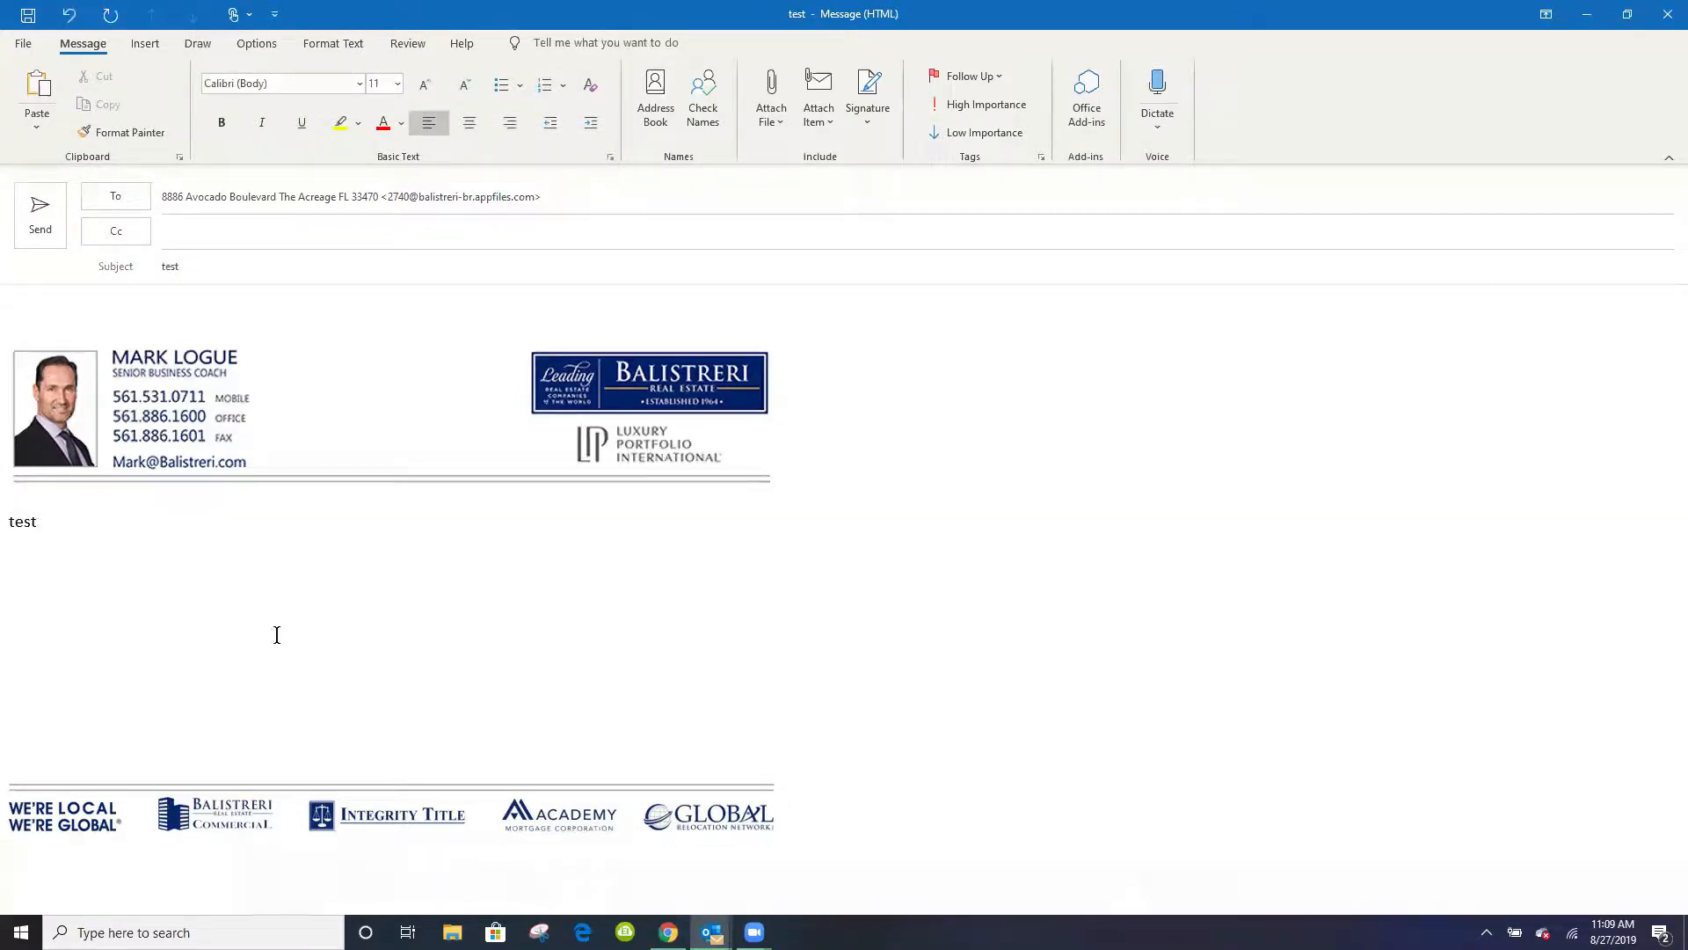
{"action": "left_click", "coordinate": [48, 228]}
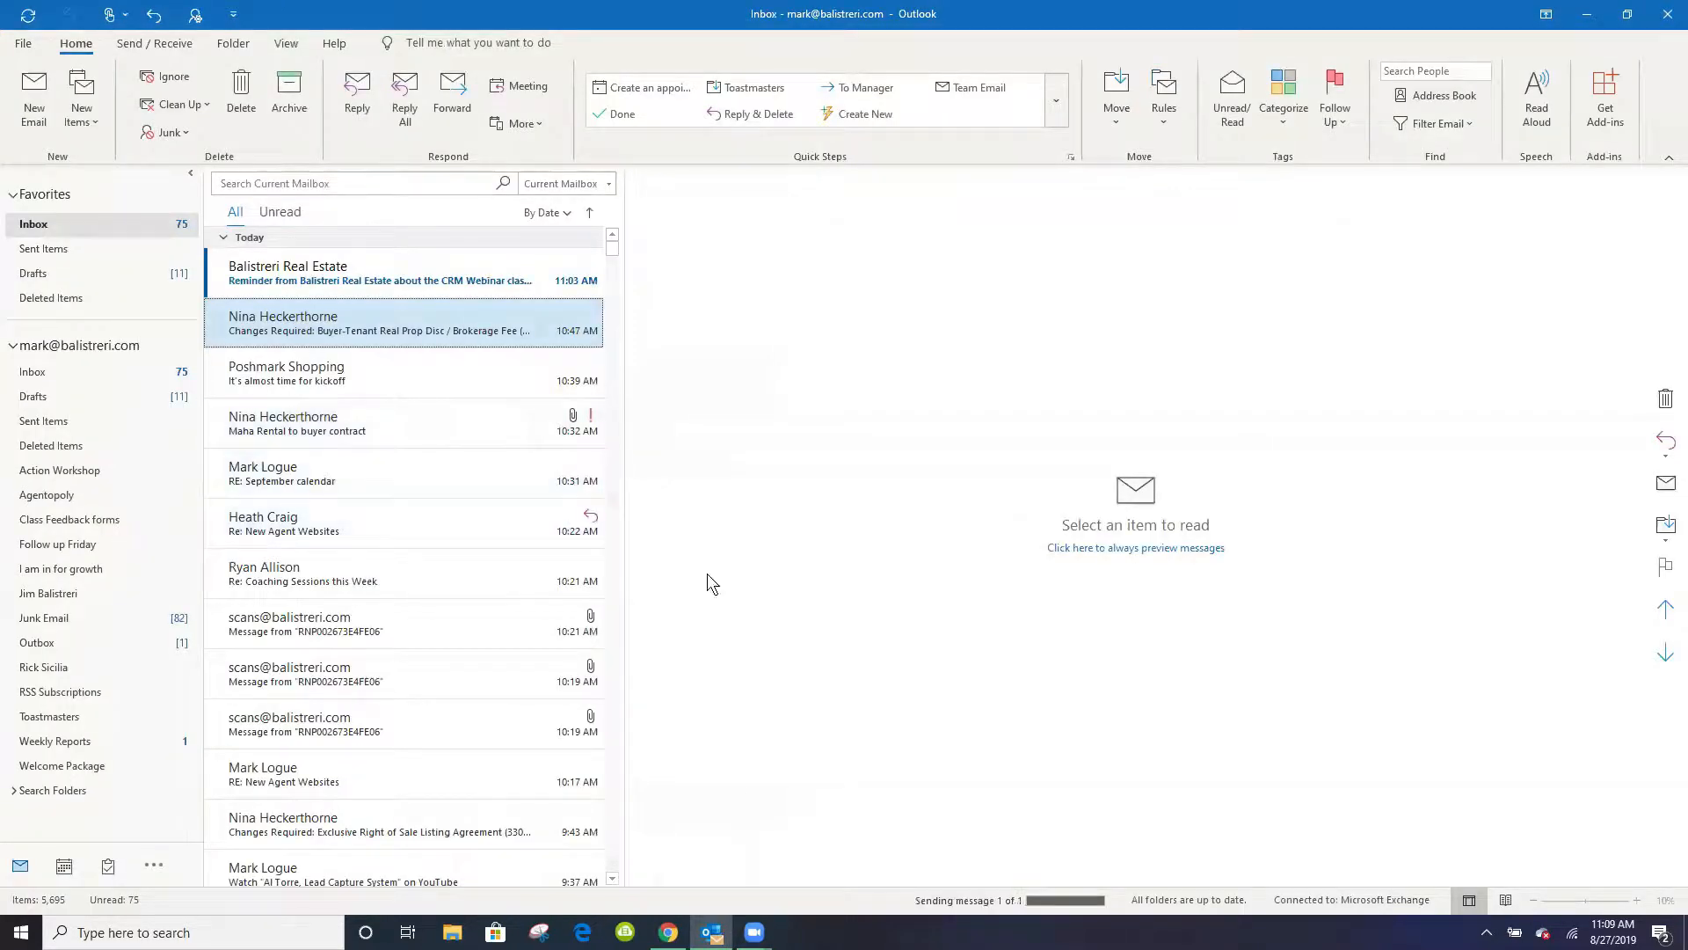
- Switch back to Chrome, reload the property file, and view the test email in Recent Activity before closing it
{"action": "left_click", "coordinate": [668, 932]}
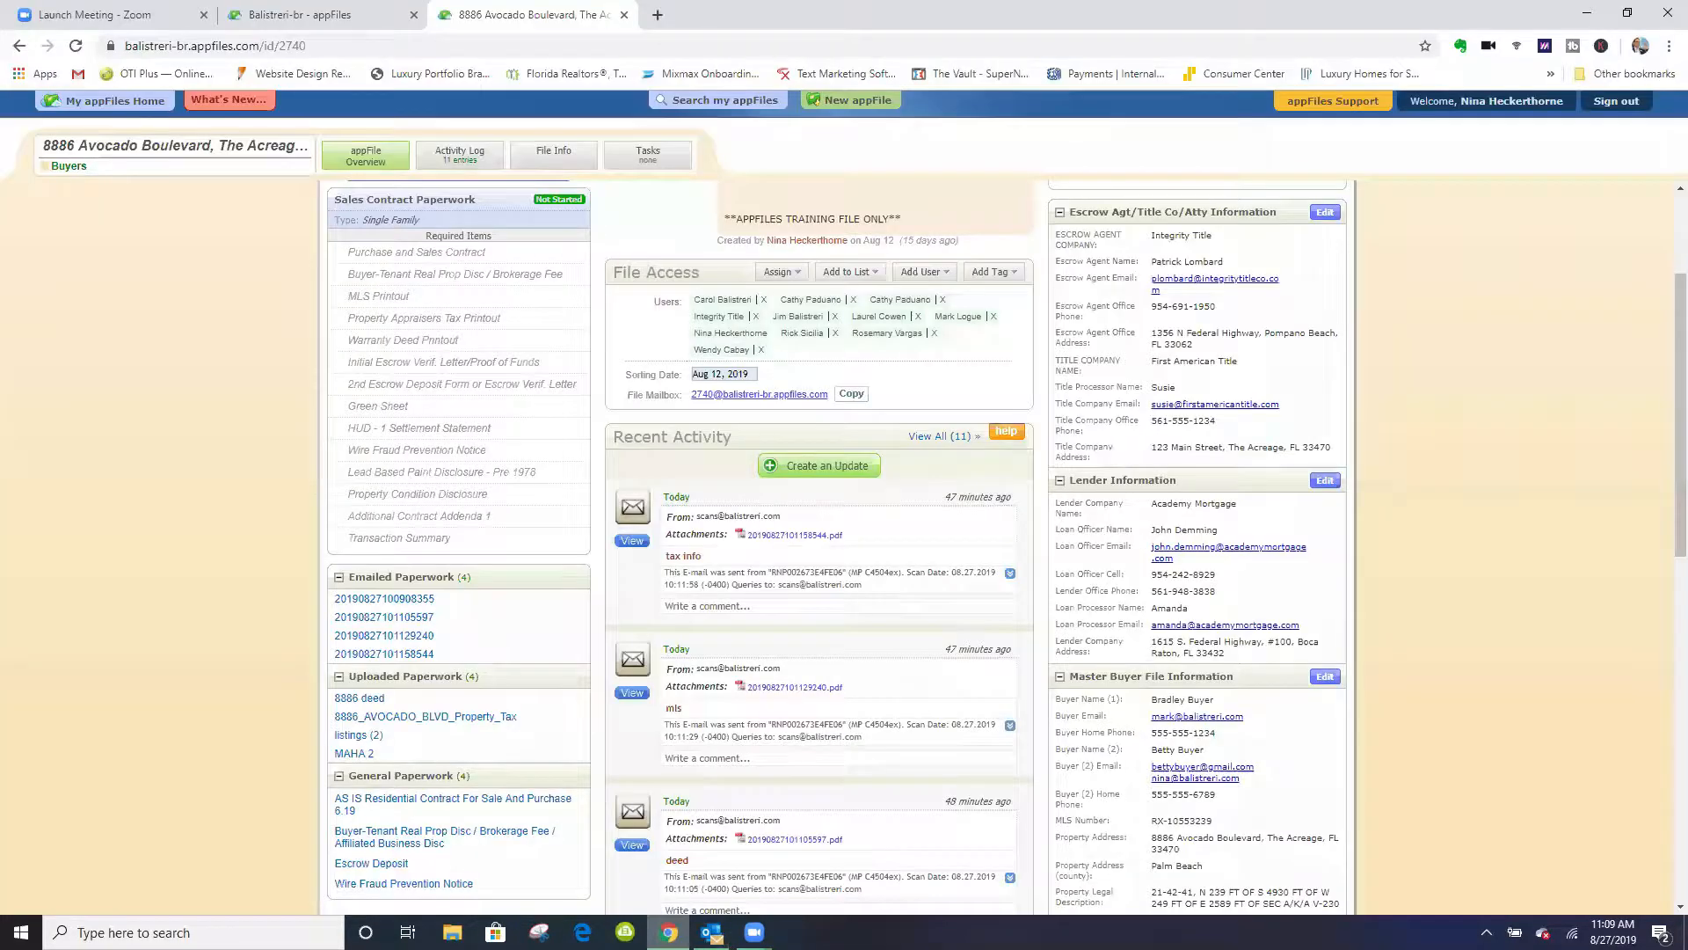
{"action": "left_click", "coordinate": [75, 44]}
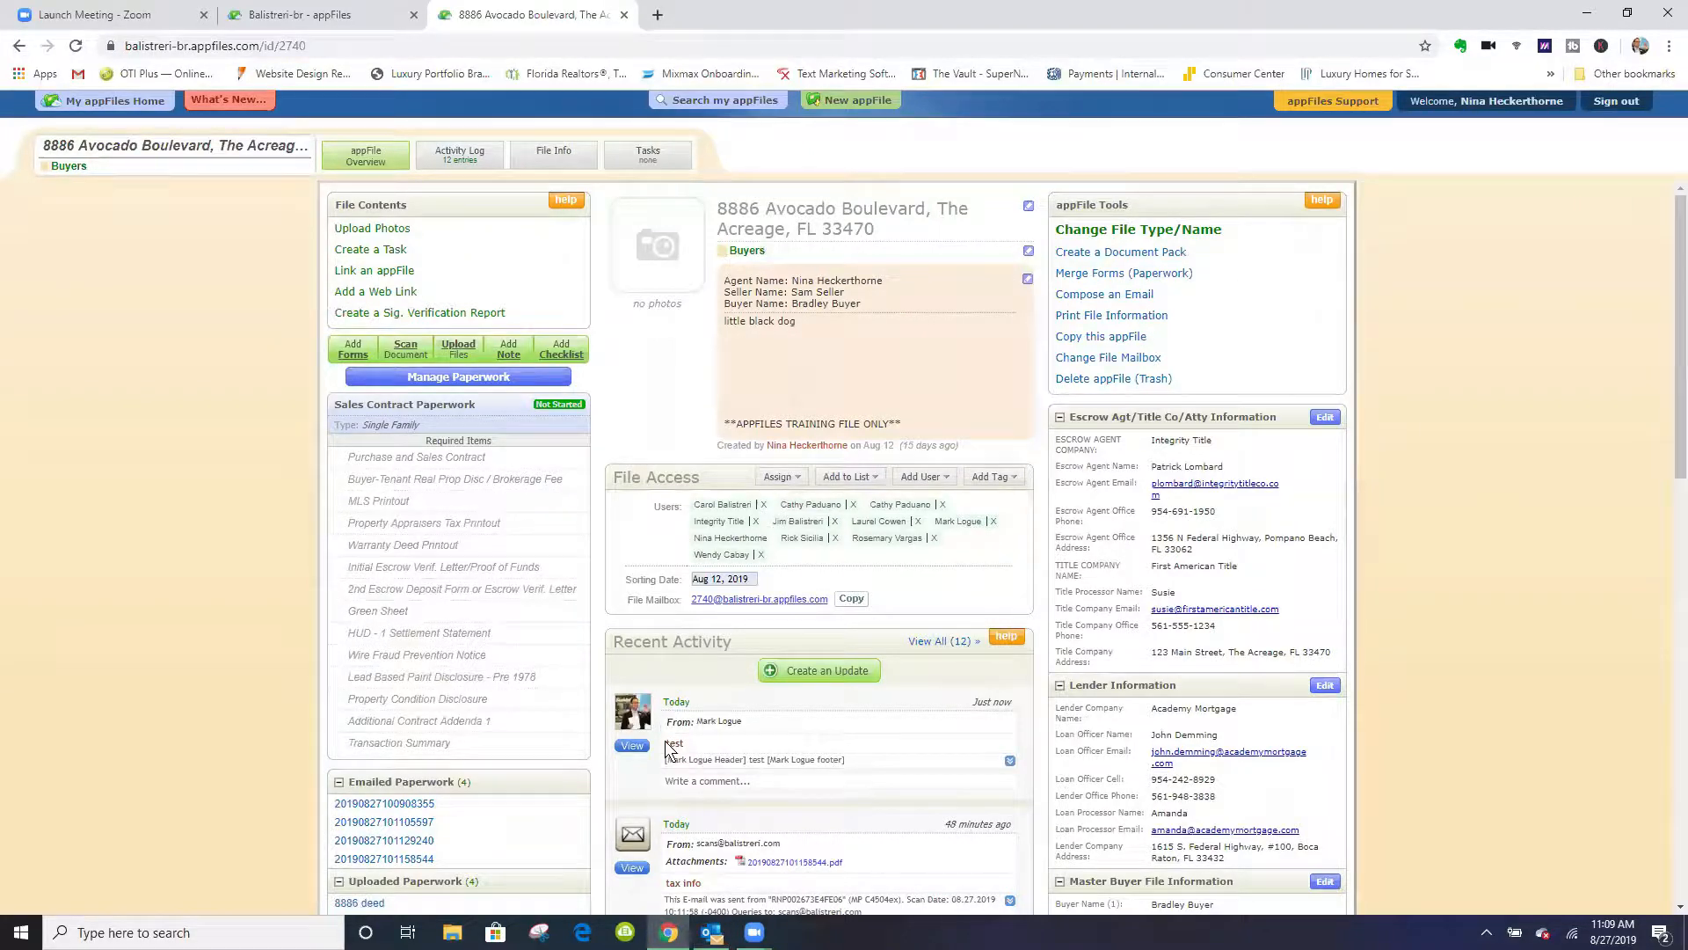
{"action": "left_click", "coordinate": [631, 746]}
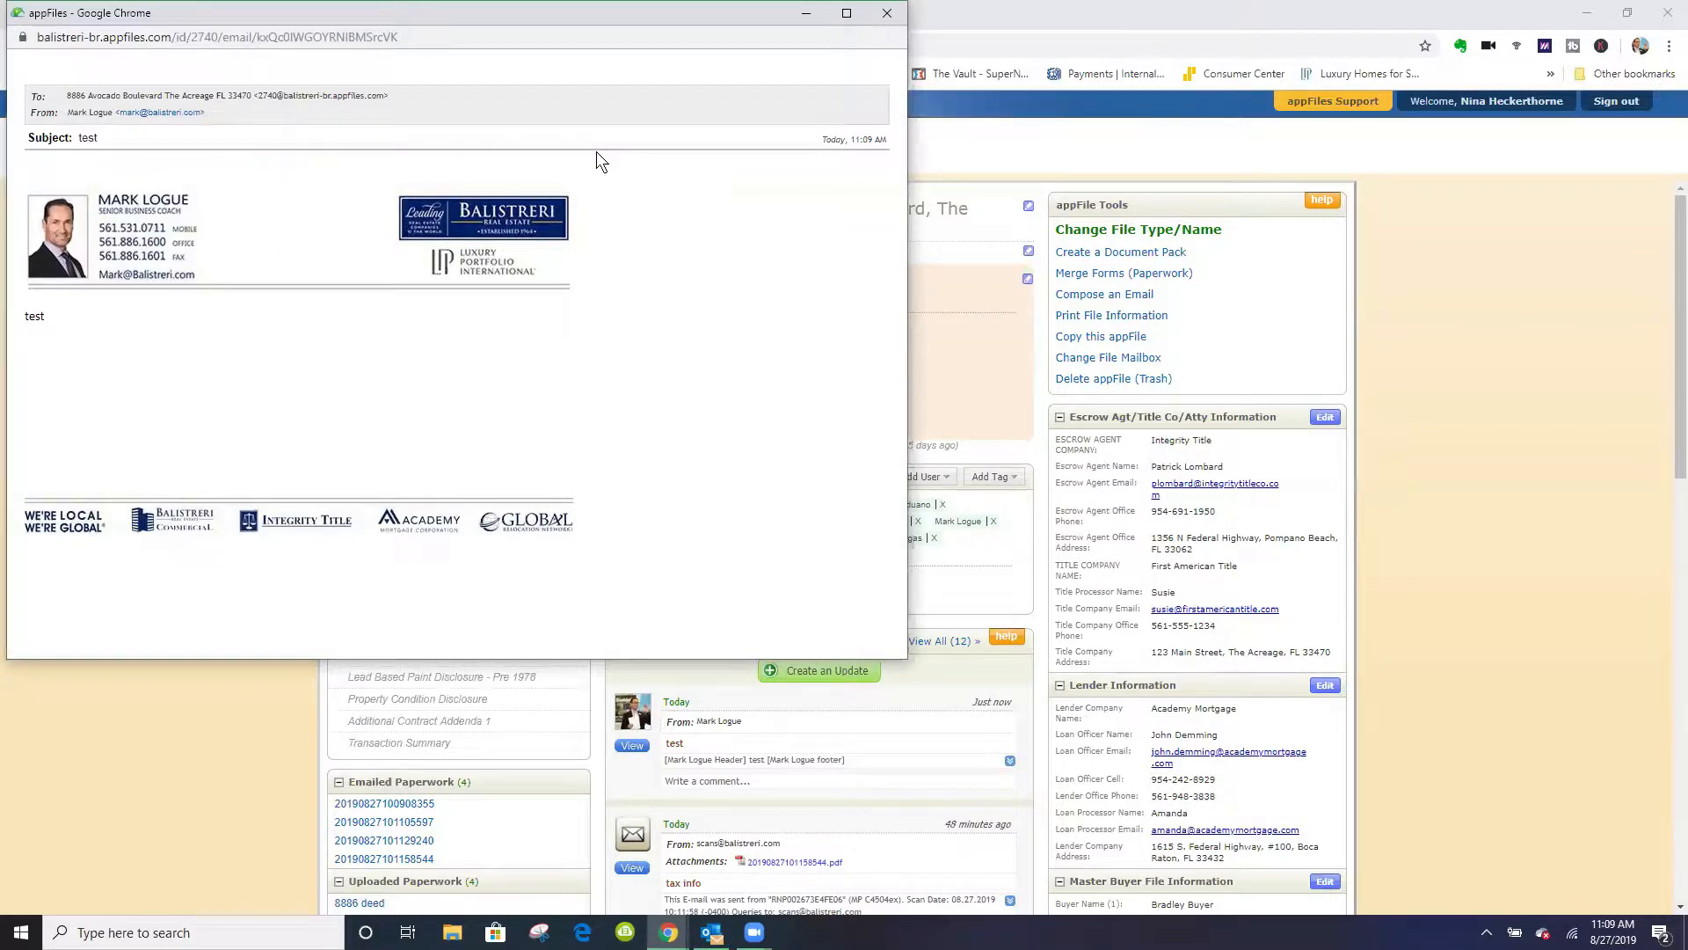
{"action": "left_click", "coordinate": [884, 14]}
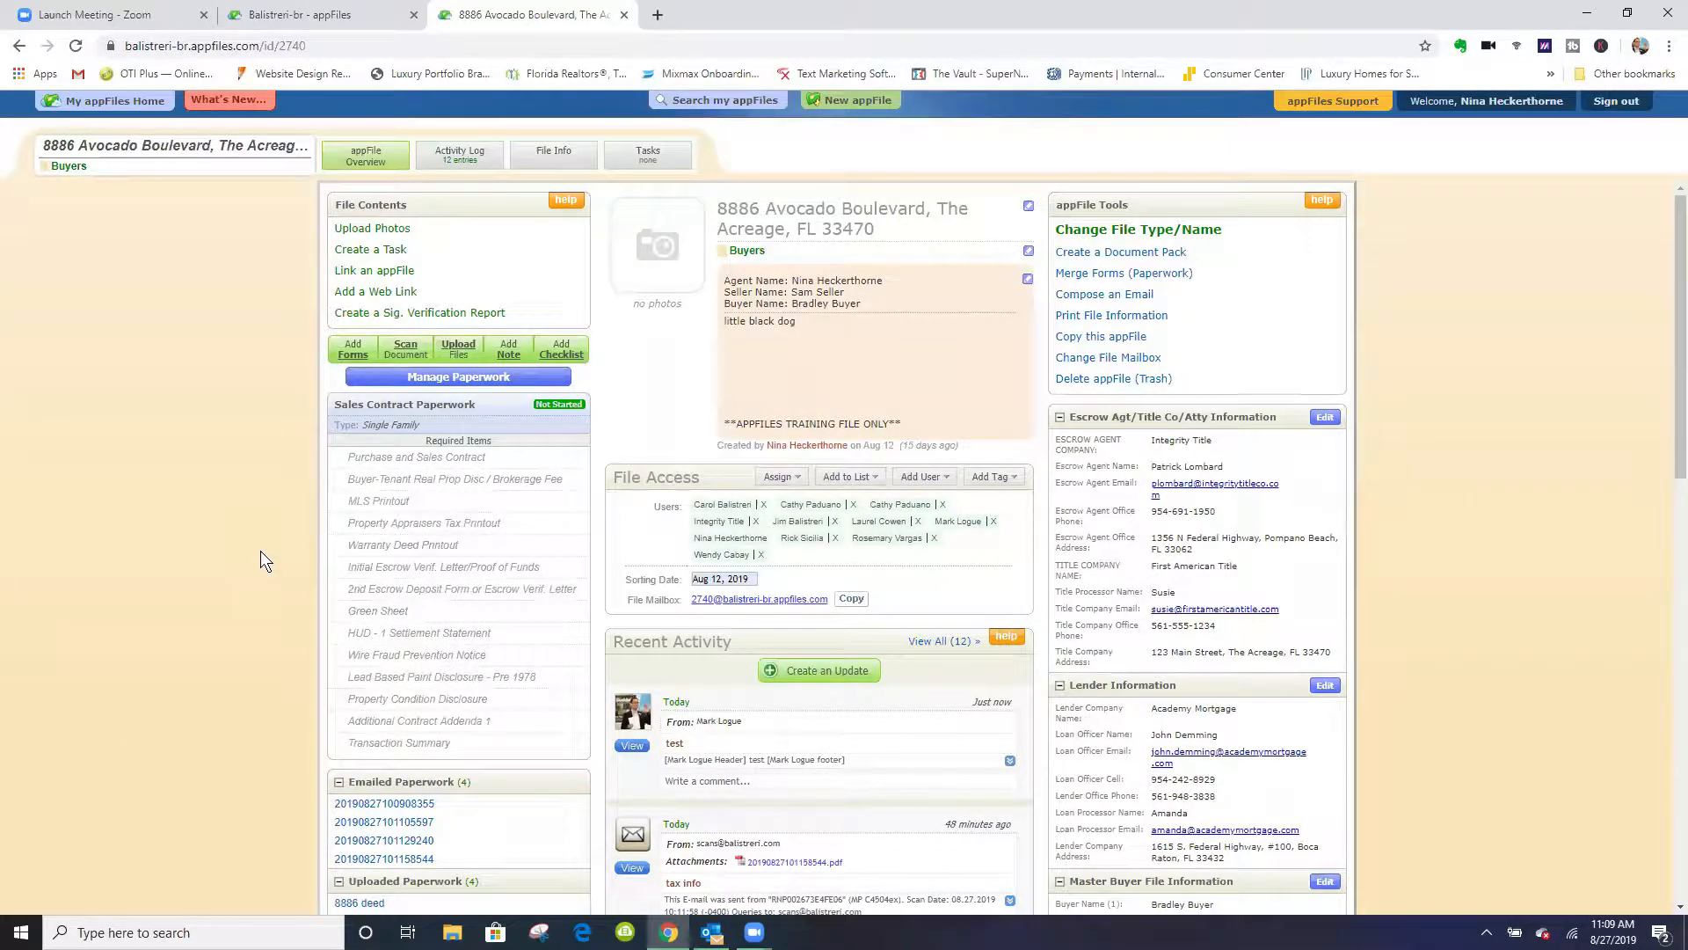
- Submit the uploaded 8886 deed to the Sales Contract Paperwork checklist as the Warranty Deed Printout, and close the document
{"action": "scroll", "coordinate": [261, 552], "scroll_direction": "down", "scroll_amount": 2}
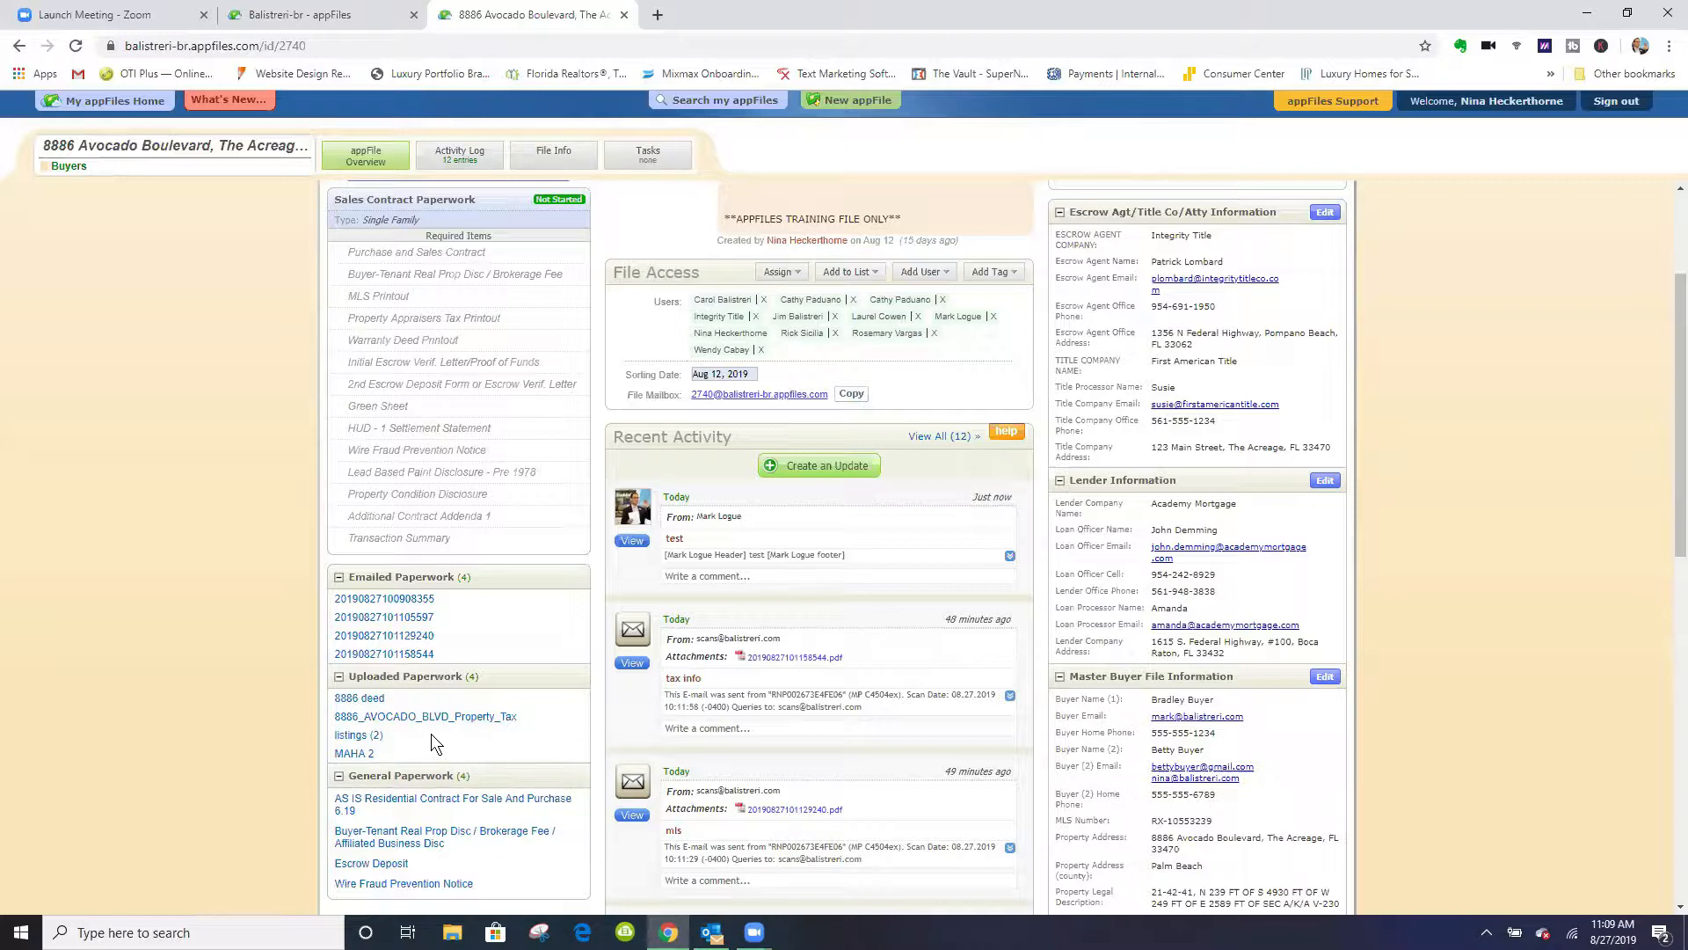
{"action": "left_click", "coordinate": [362, 700]}
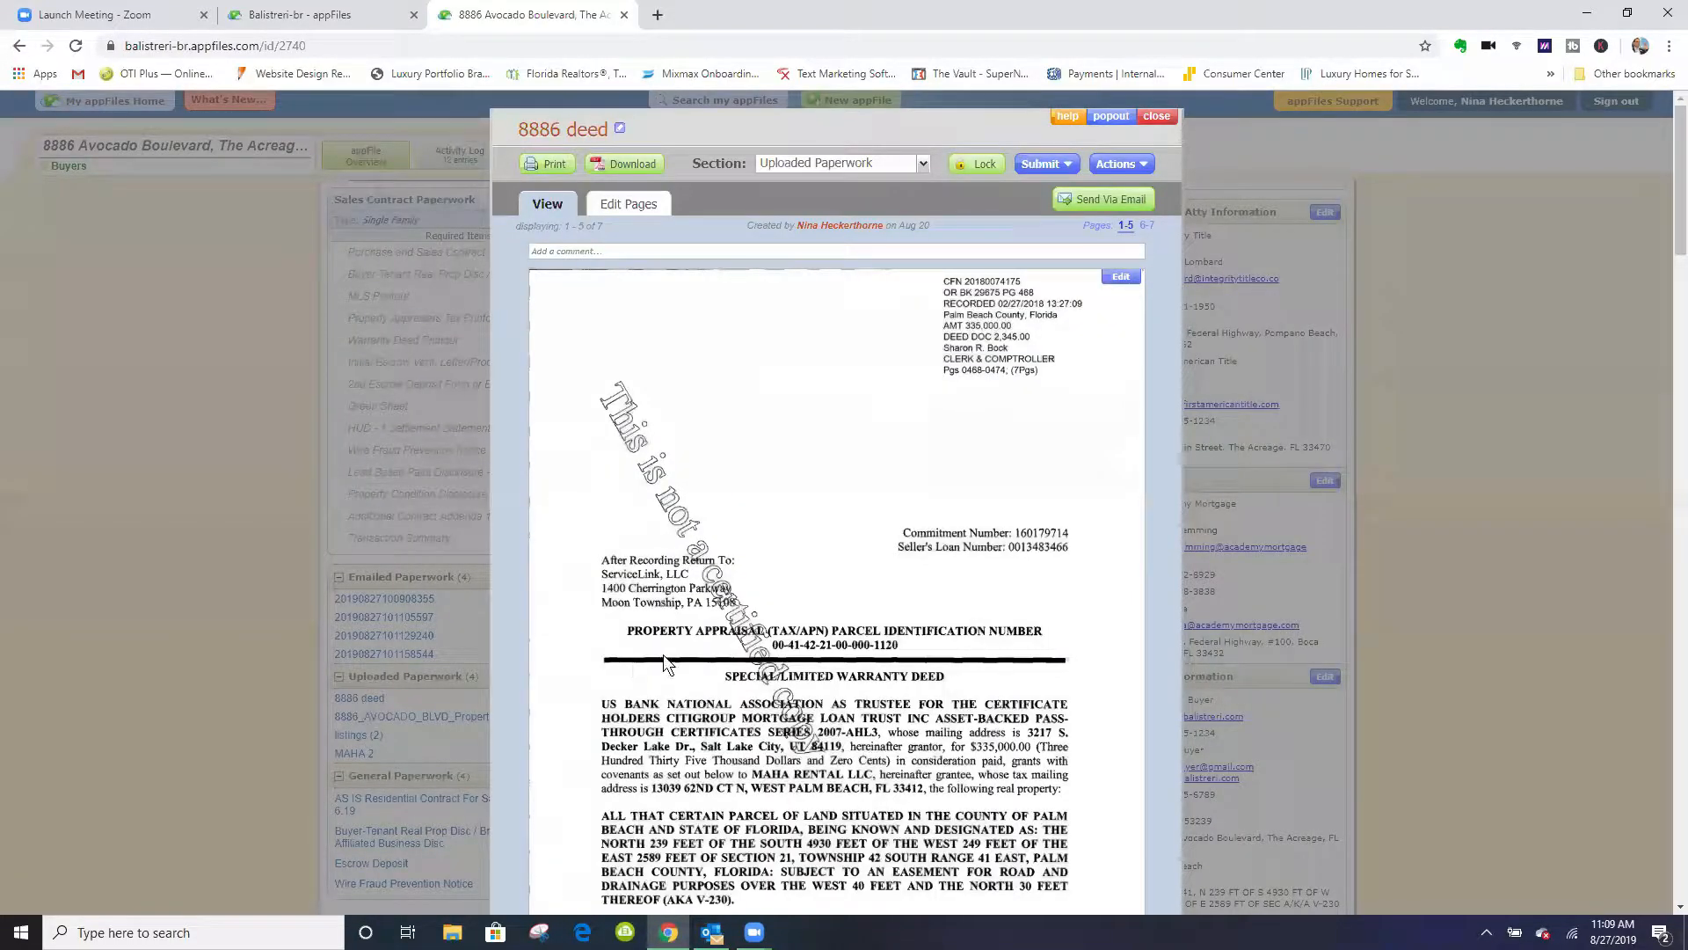
{"action": "left_click", "coordinate": [1055, 170]}
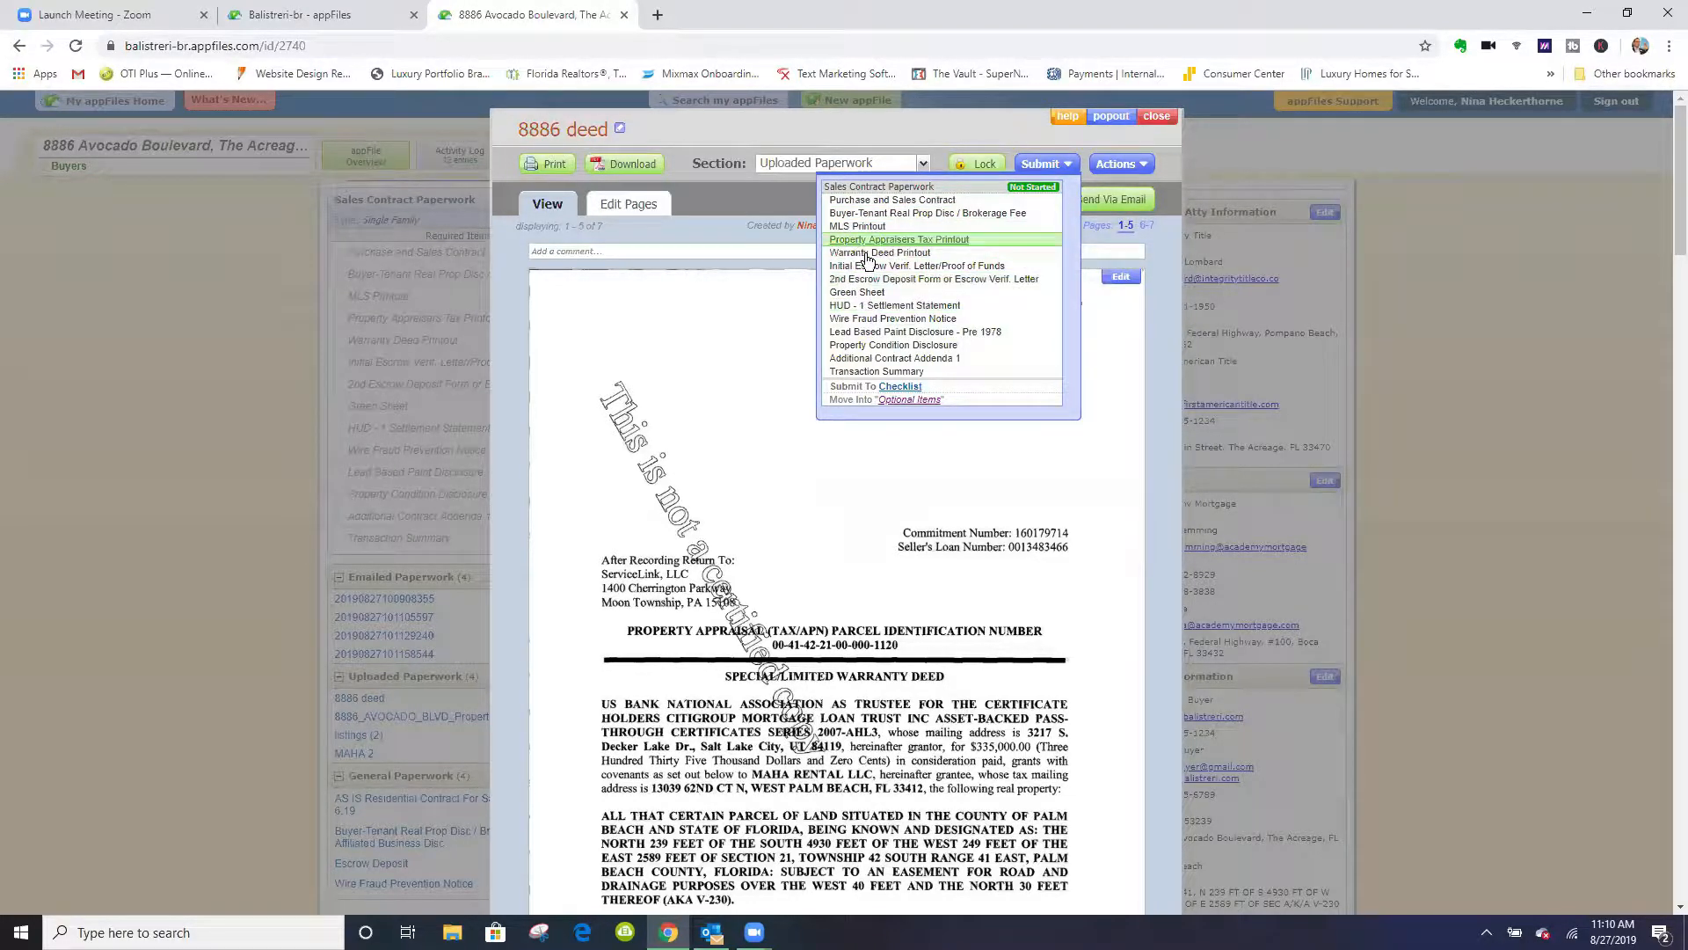
{"action": "left_click", "coordinate": [923, 253]}
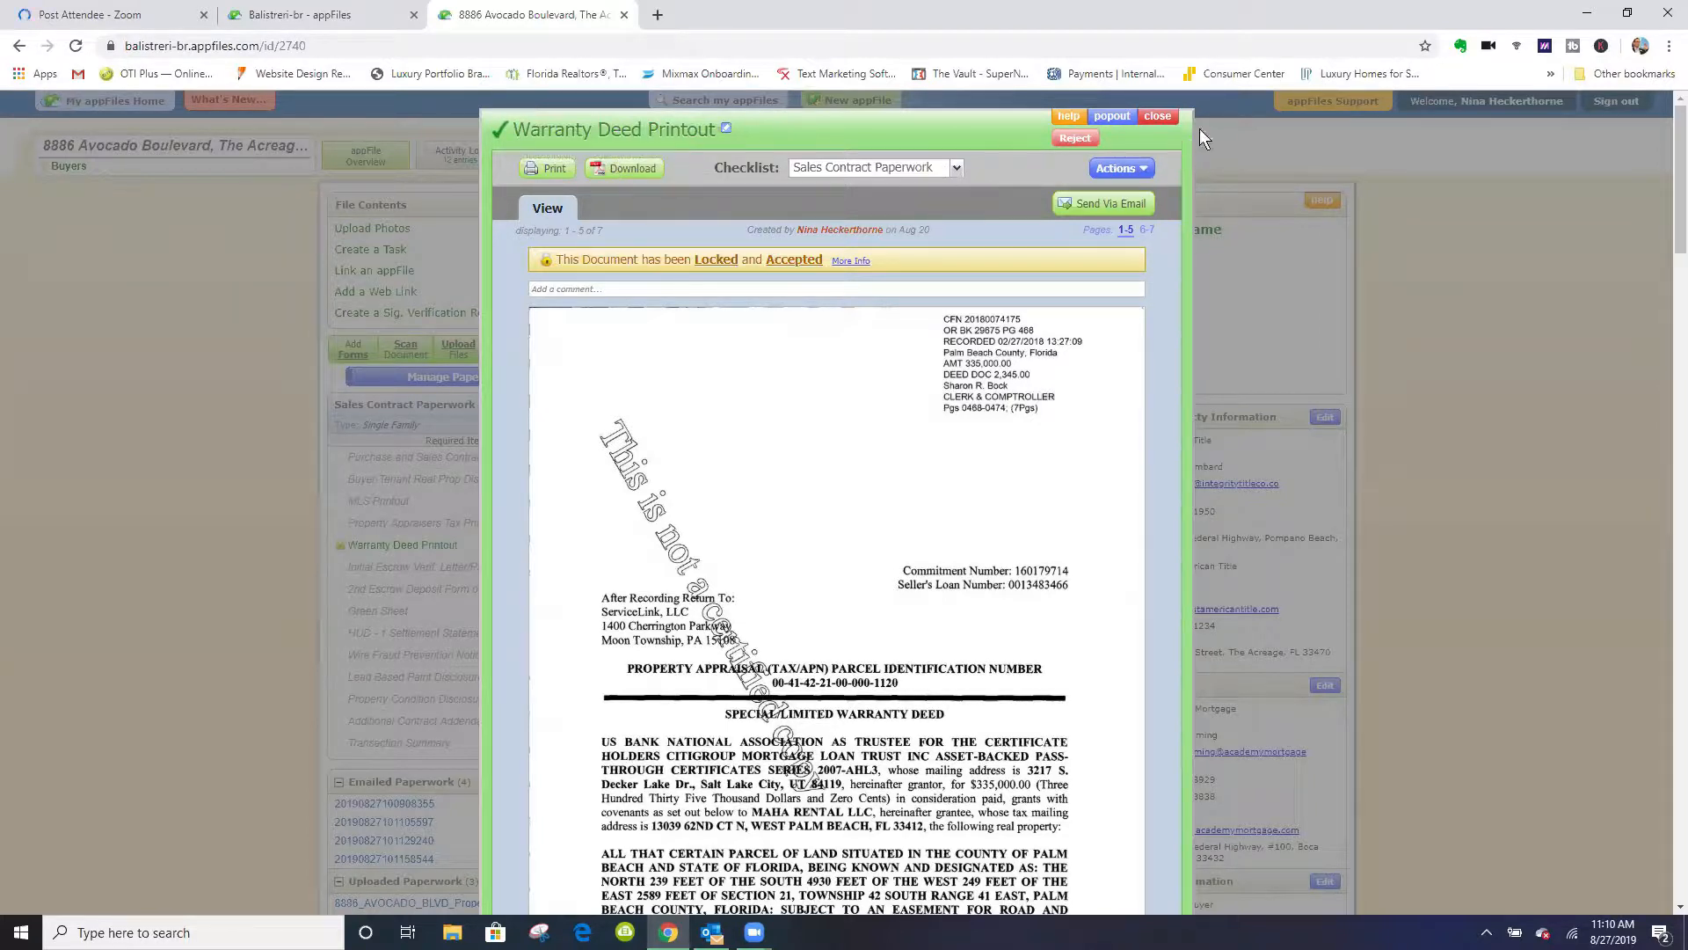
{"action": "left_click", "coordinate": [1155, 118]}
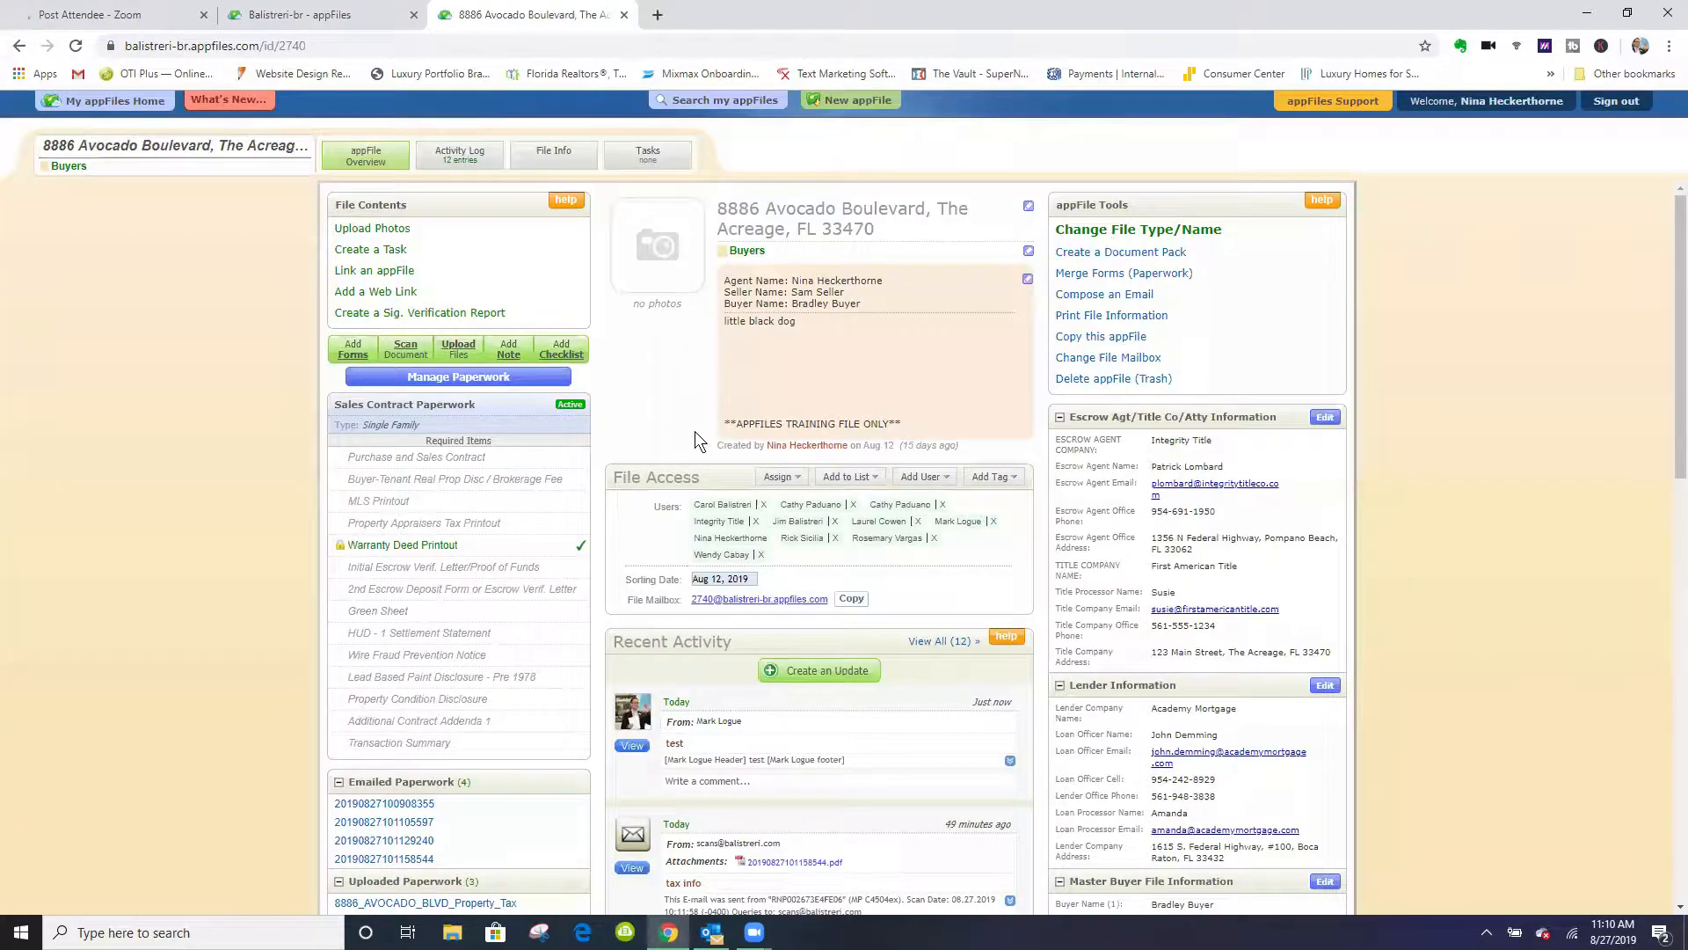
- Submit the uploaded property tax document to the checklist as the Property Appraisers Tax Printout
{"action": "scroll", "coordinate": [257, 599], "scroll_direction": "down", "scroll_amount": 5}
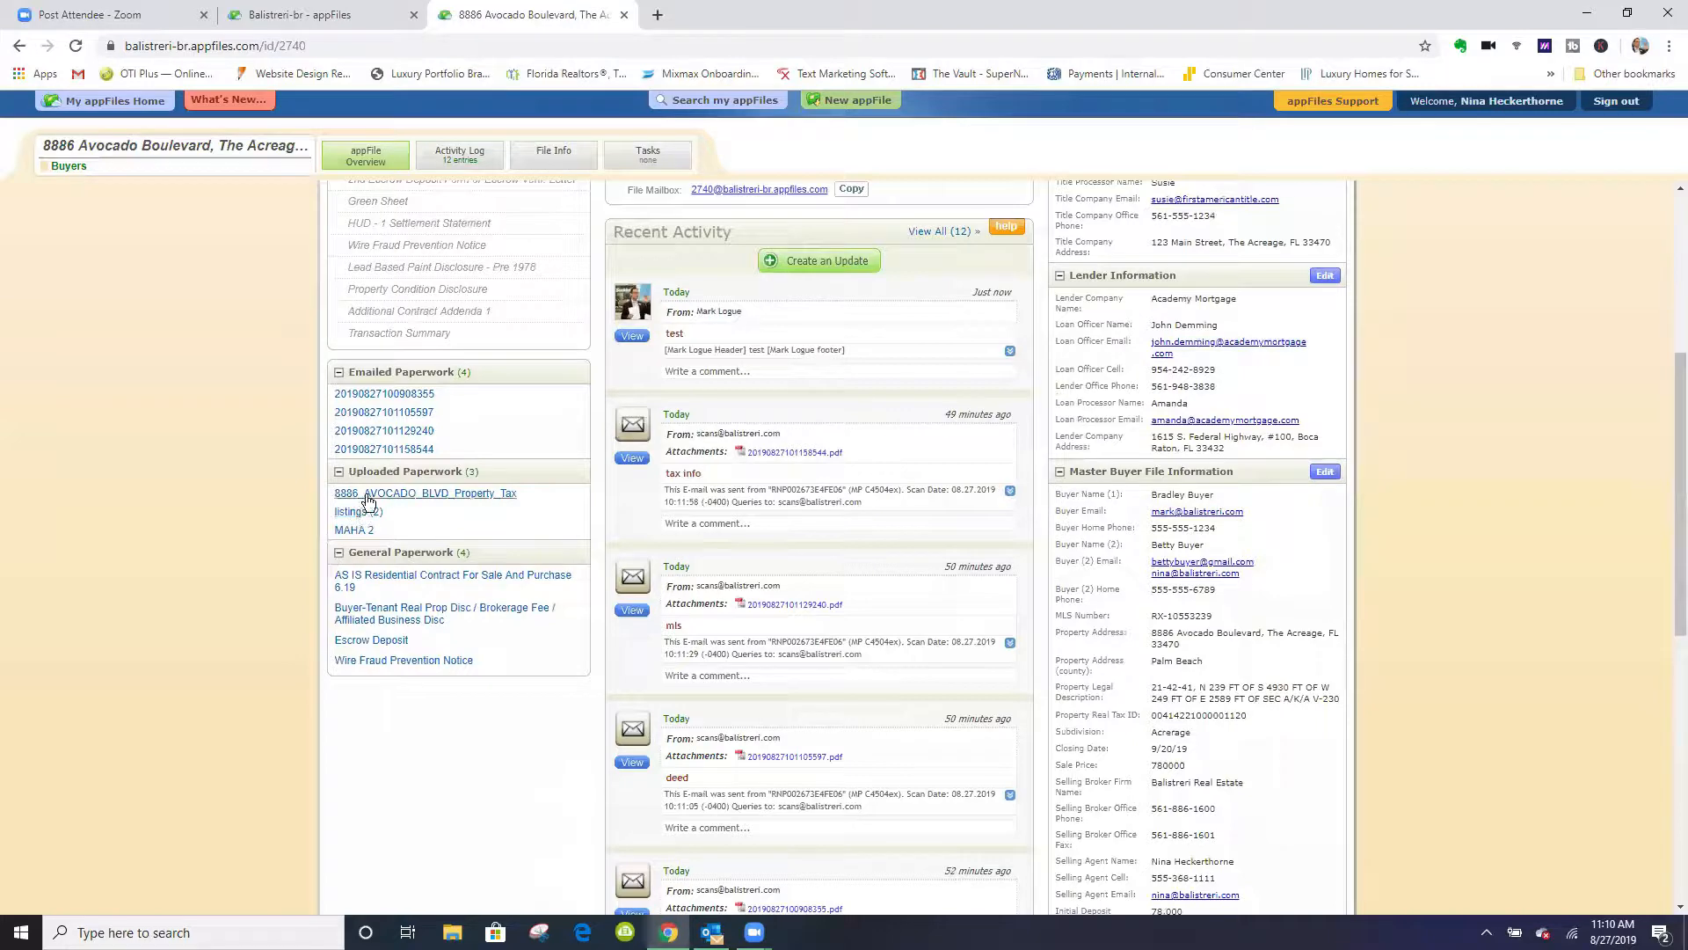
{"action": "left_click", "coordinate": [424, 493]}
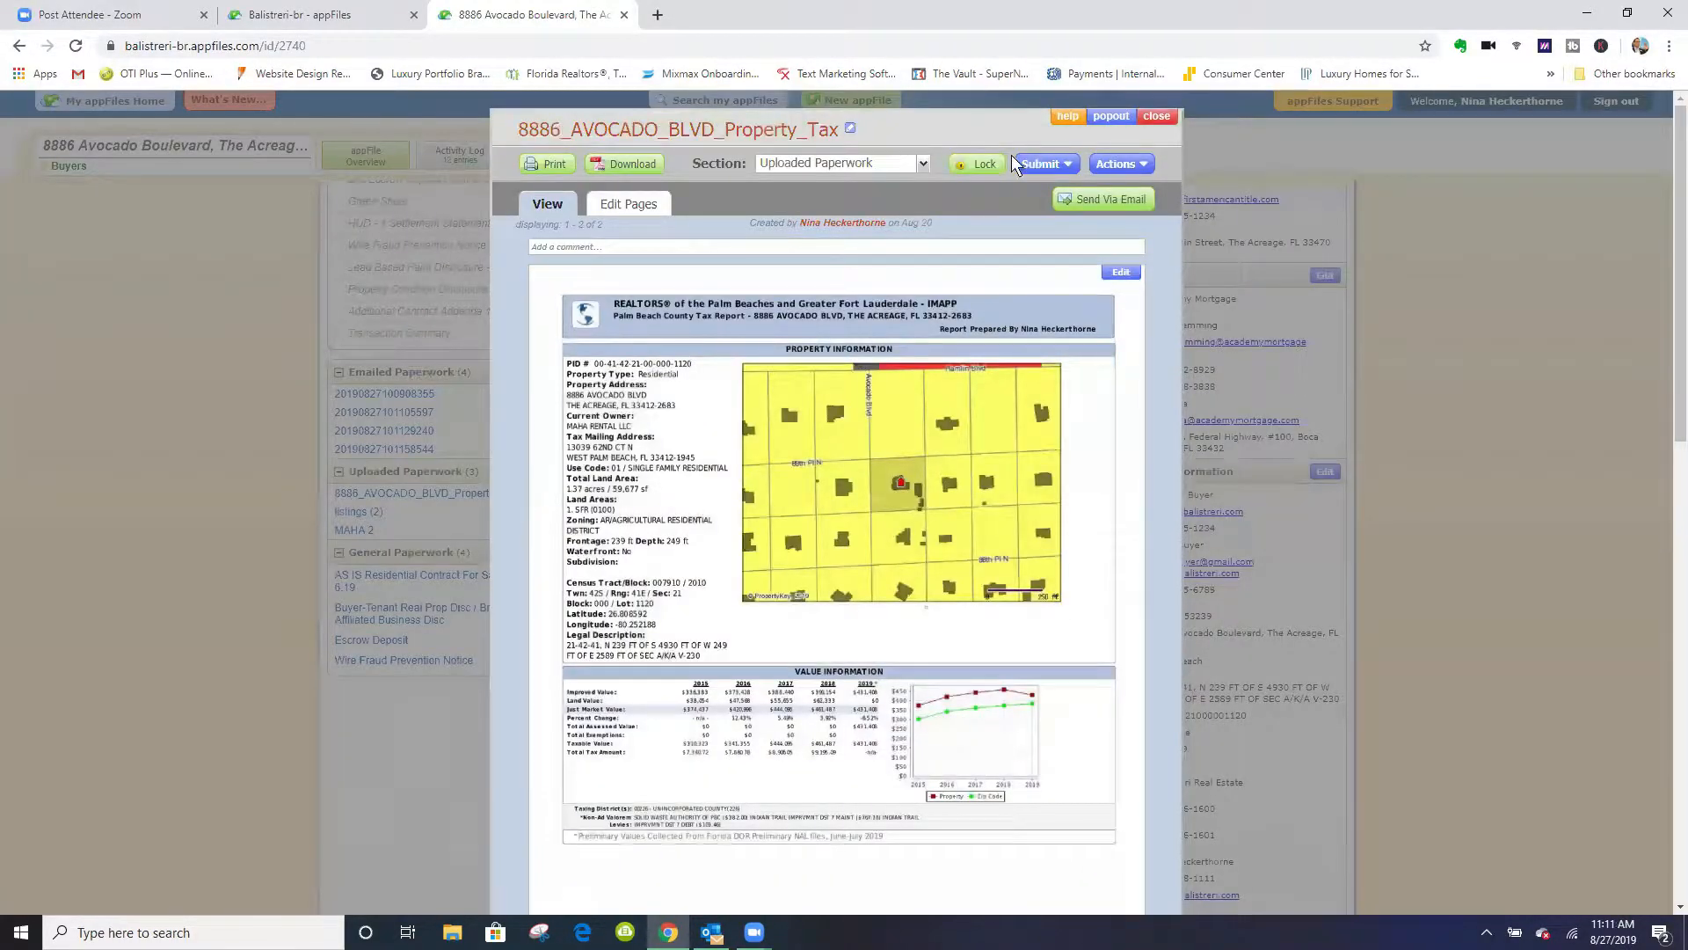
{"action": "left_click", "coordinate": [1058, 166]}
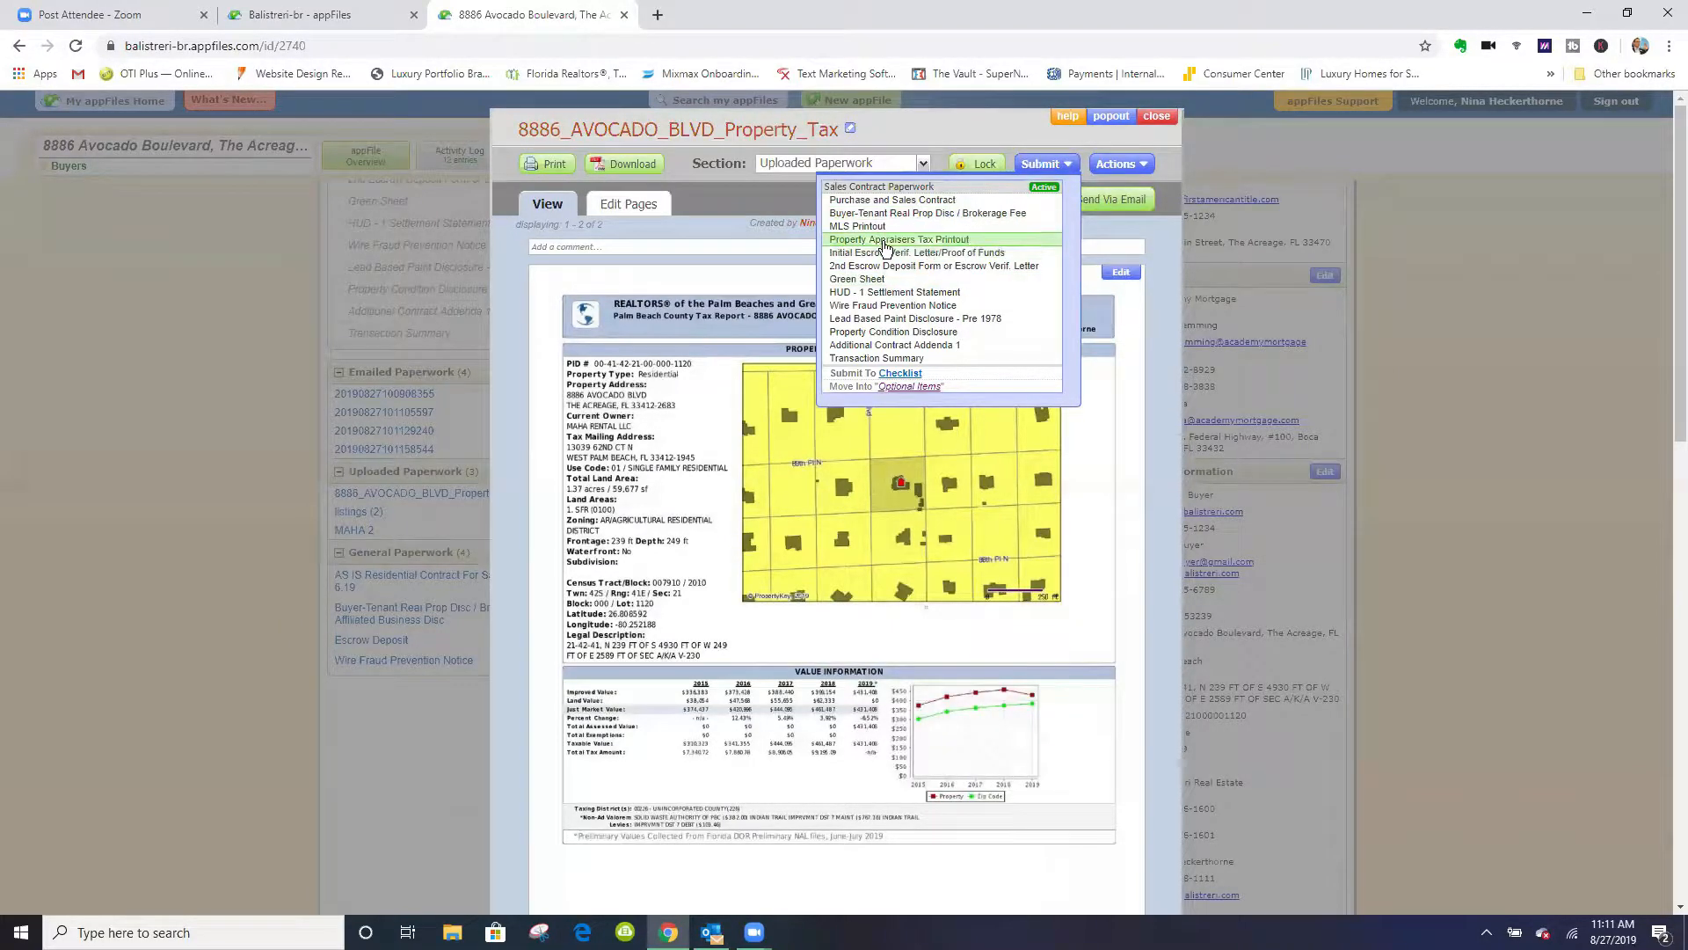
{"action": "left_click", "coordinate": [939, 241]}
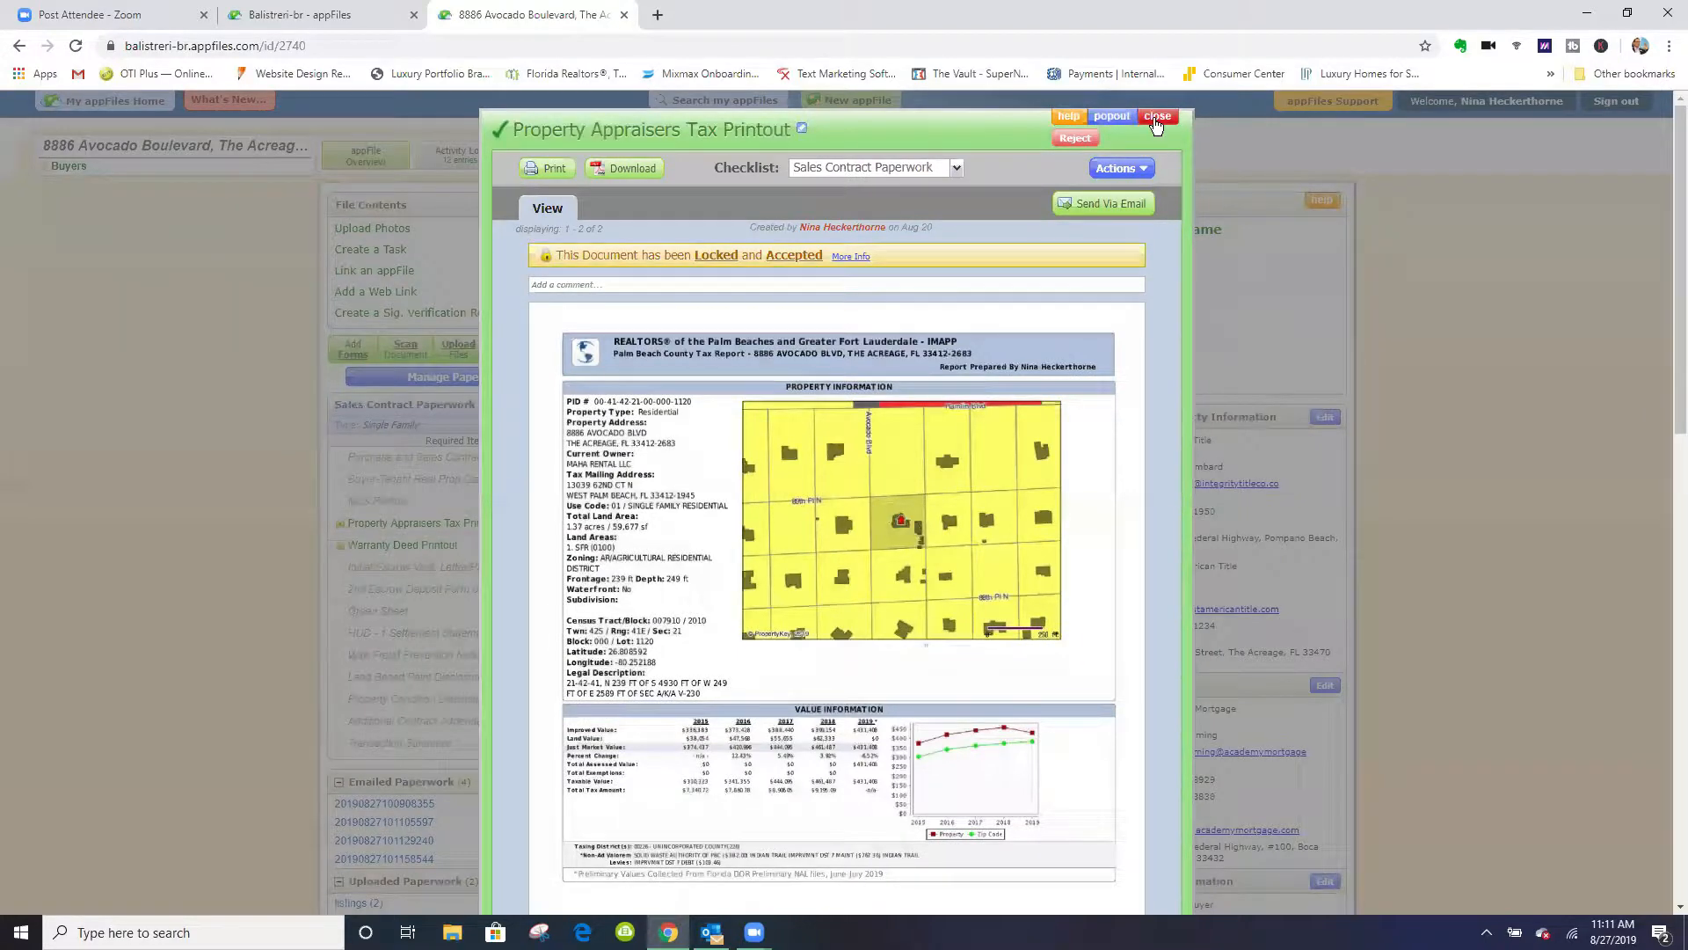
- Close the property tax document and review the Sales Contract Paperwork checklist, the paperwork sections and the Recent Activity entries
{"action": "left_click", "coordinate": [1156, 118]}
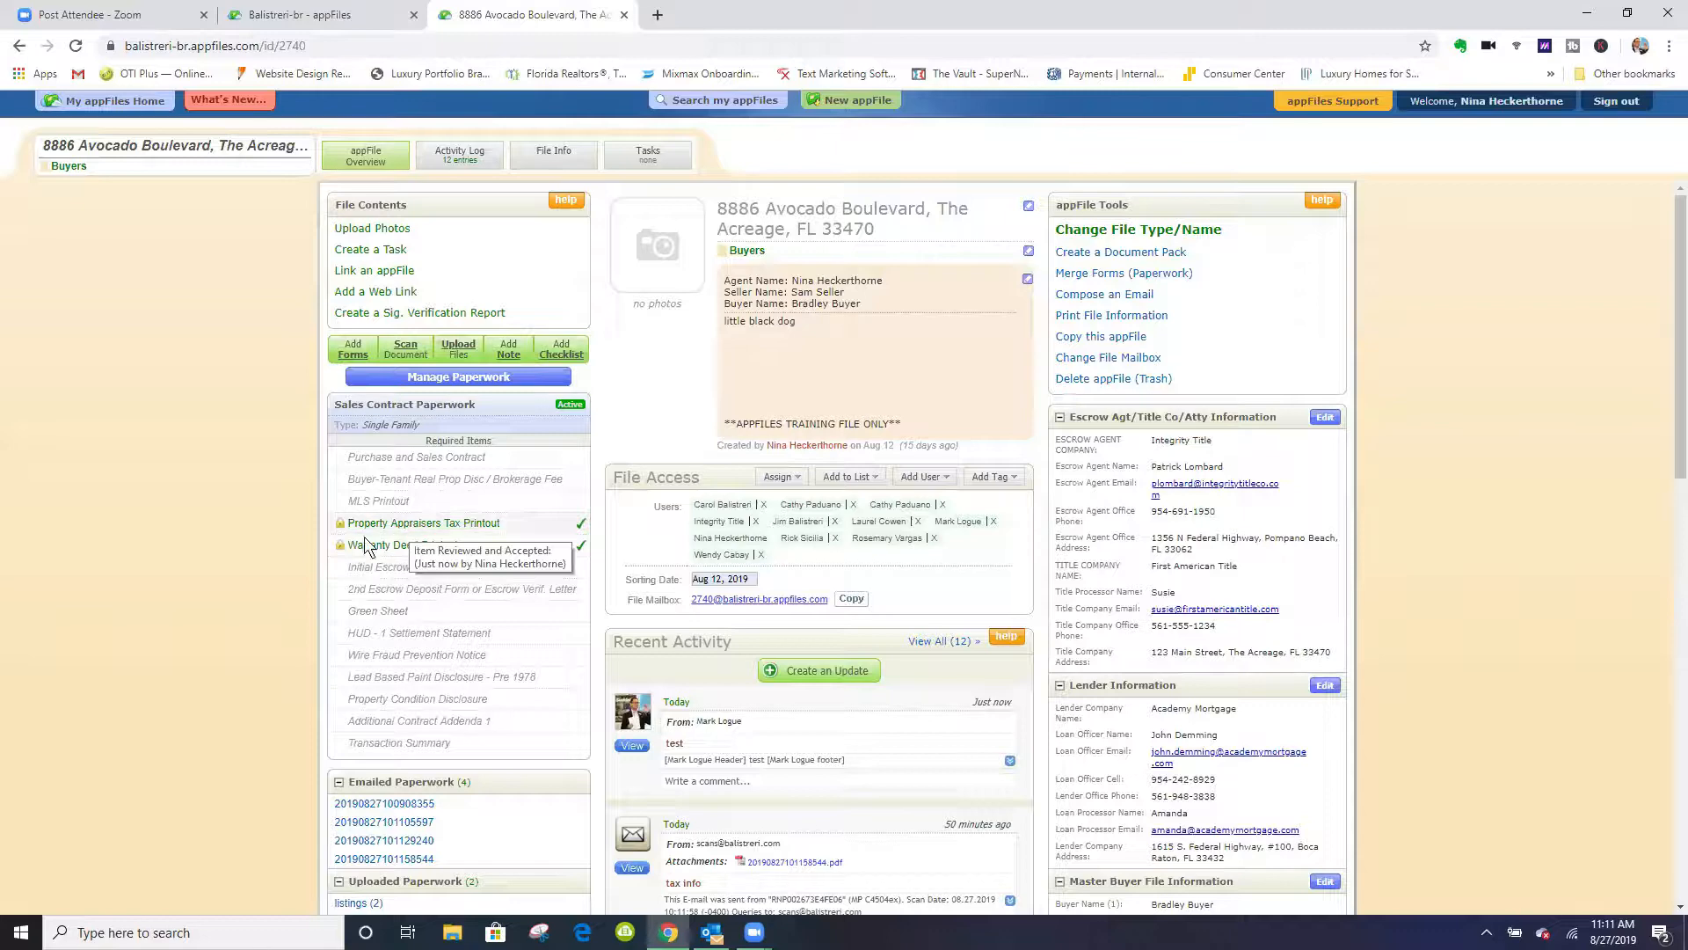
{"action": "scroll", "coordinate": [285, 580], "scroll_direction": "down", "scroll_amount": 2}
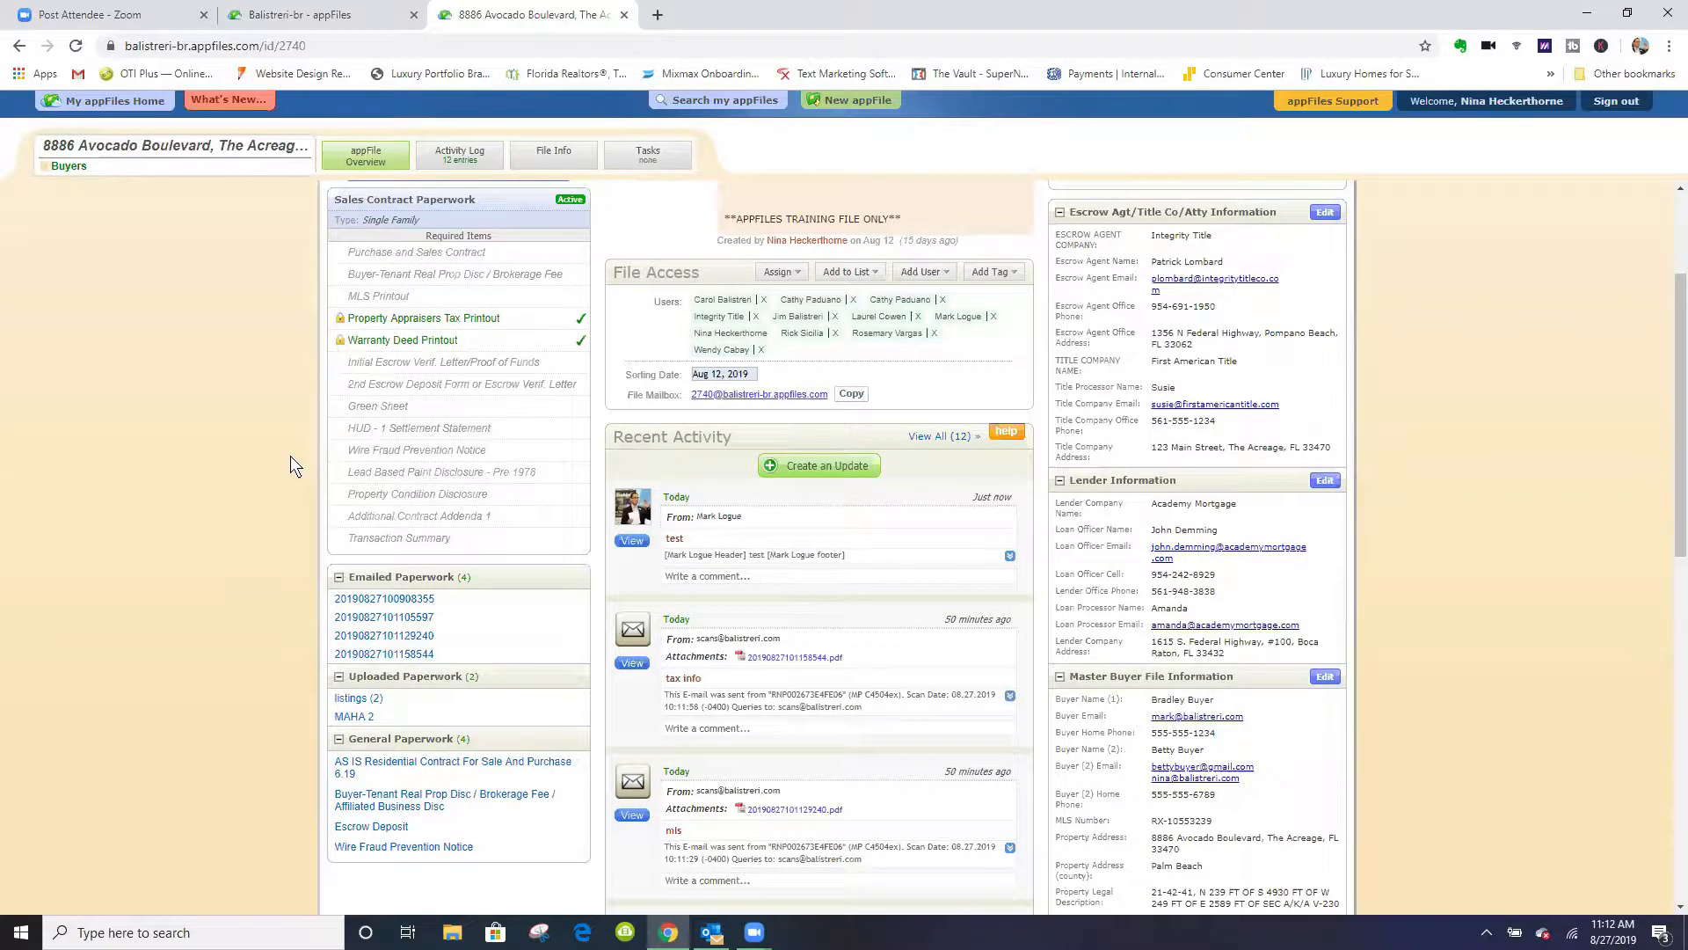
{"action": "scroll", "coordinate": [291, 456], "scroll_direction": "up", "scroll_amount": 3}
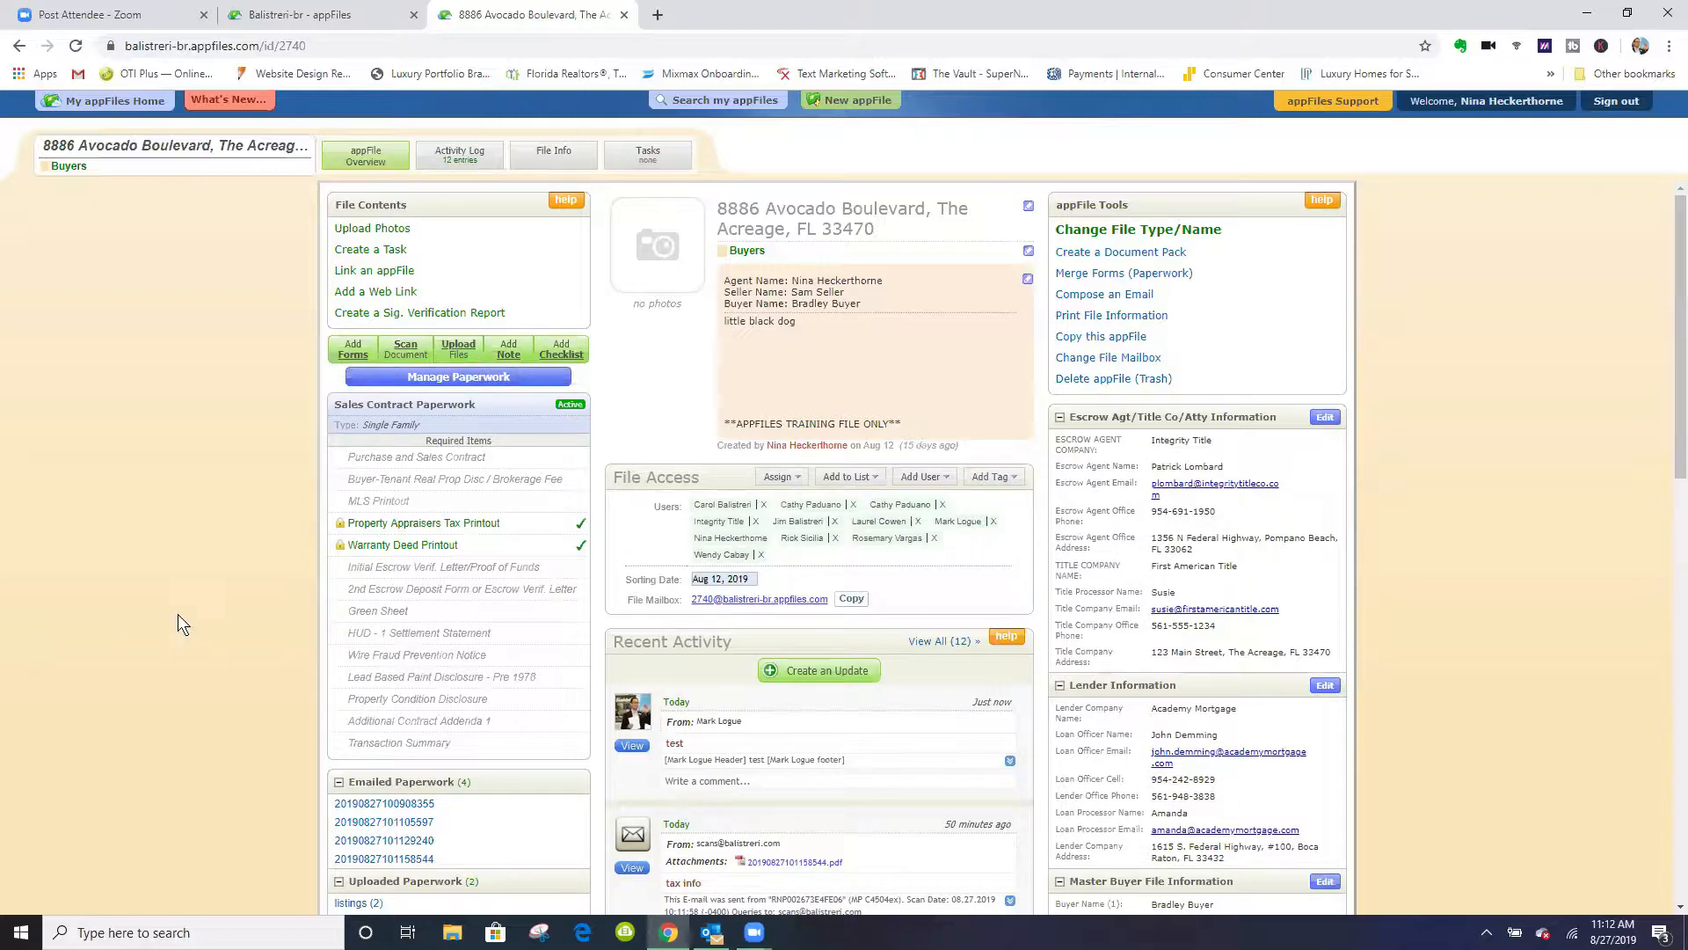
{"action": "scroll", "coordinate": [218, 578], "scroll_direction": "down", "scroll_amount": 5}
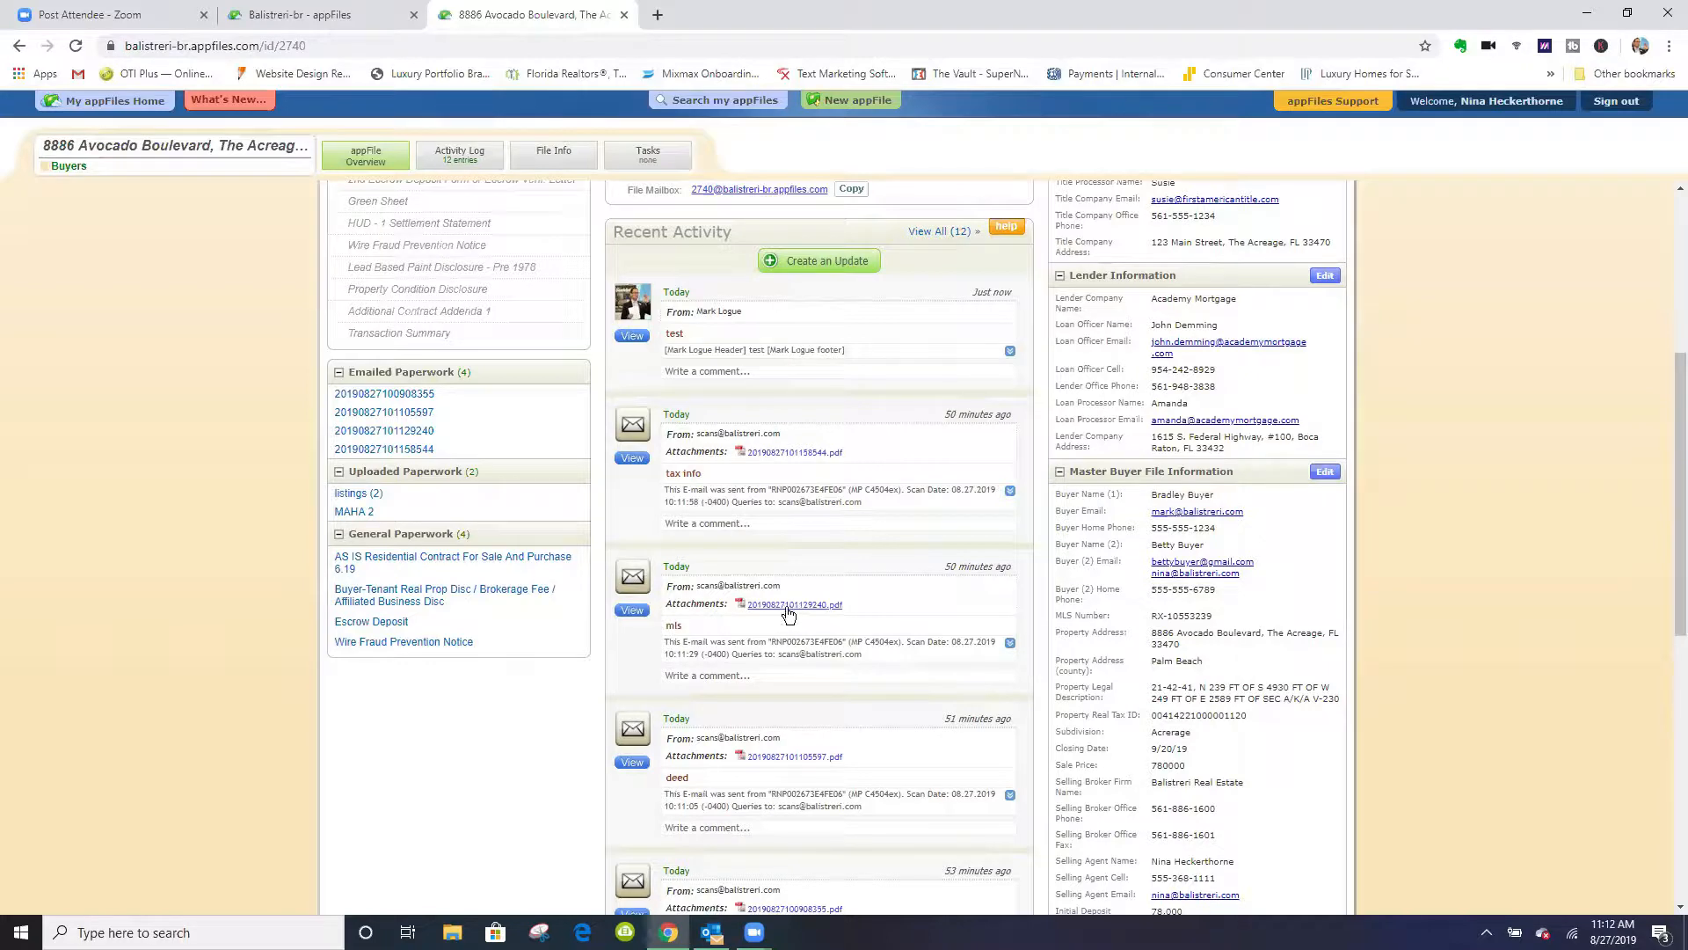
{"action": "scroll", "coordinate": [788, 614], "scroll_direction": "down", "scroll_amount": 3}
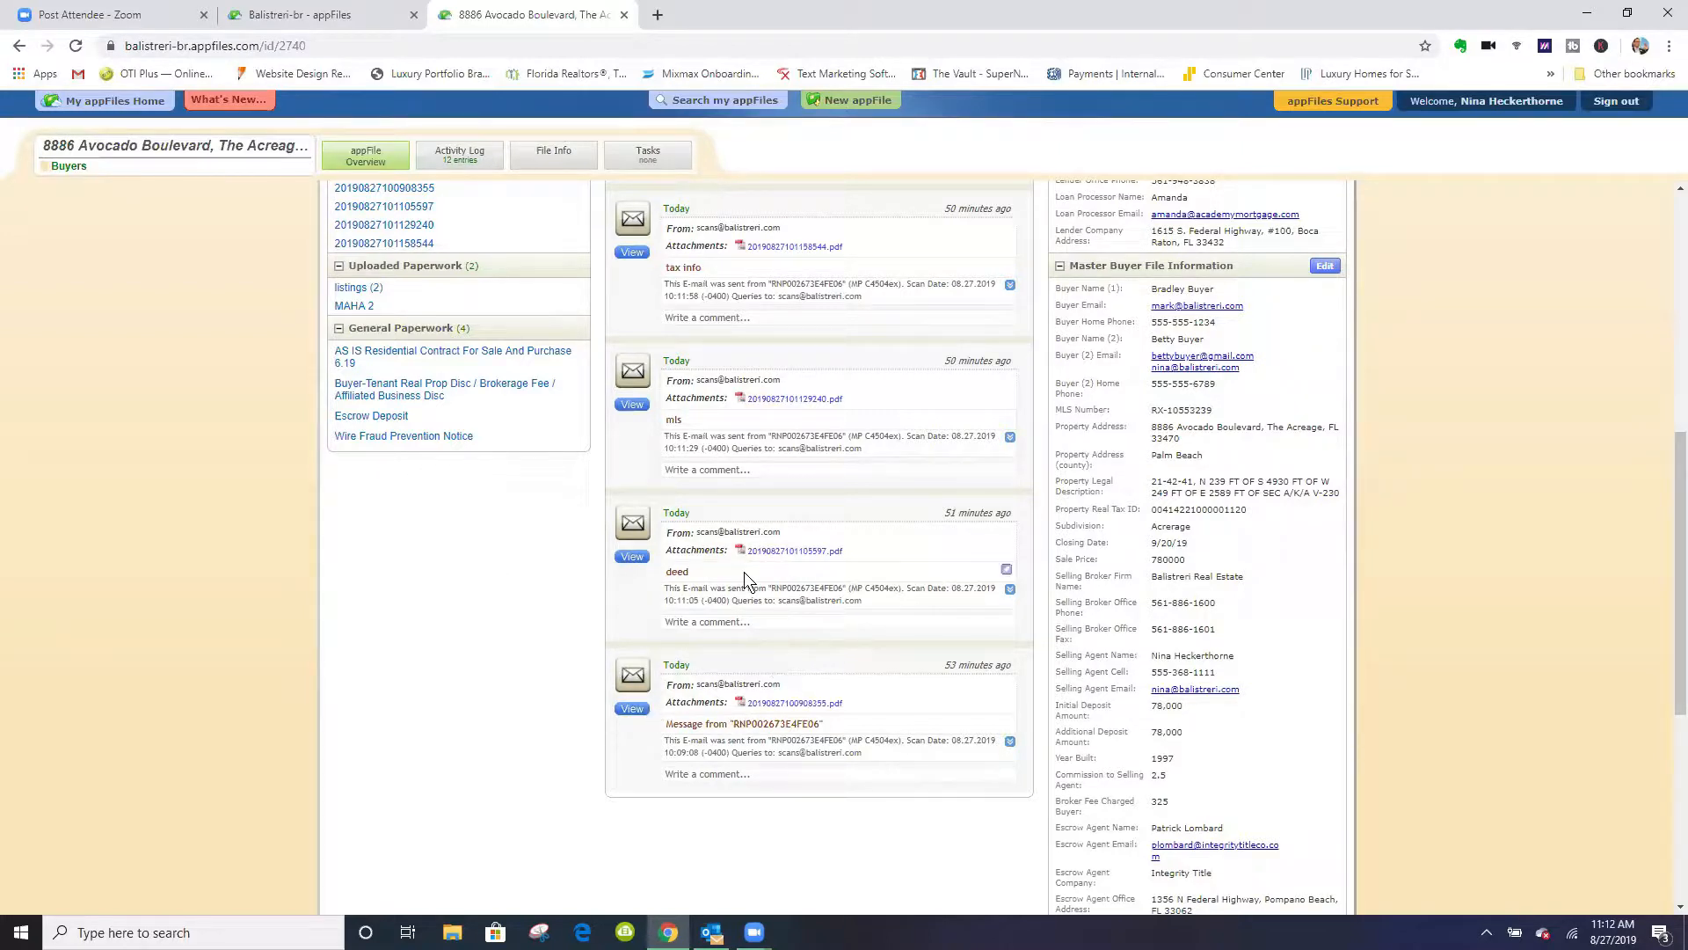
{"action": "scroll", "coordinate": [357, 526], "scroll_direction": "up", "scroll_amount": 1}
{"action": "scroll", "coordinate": [357, 528], "scroll_direction": "up", "scroll_amount": 2}
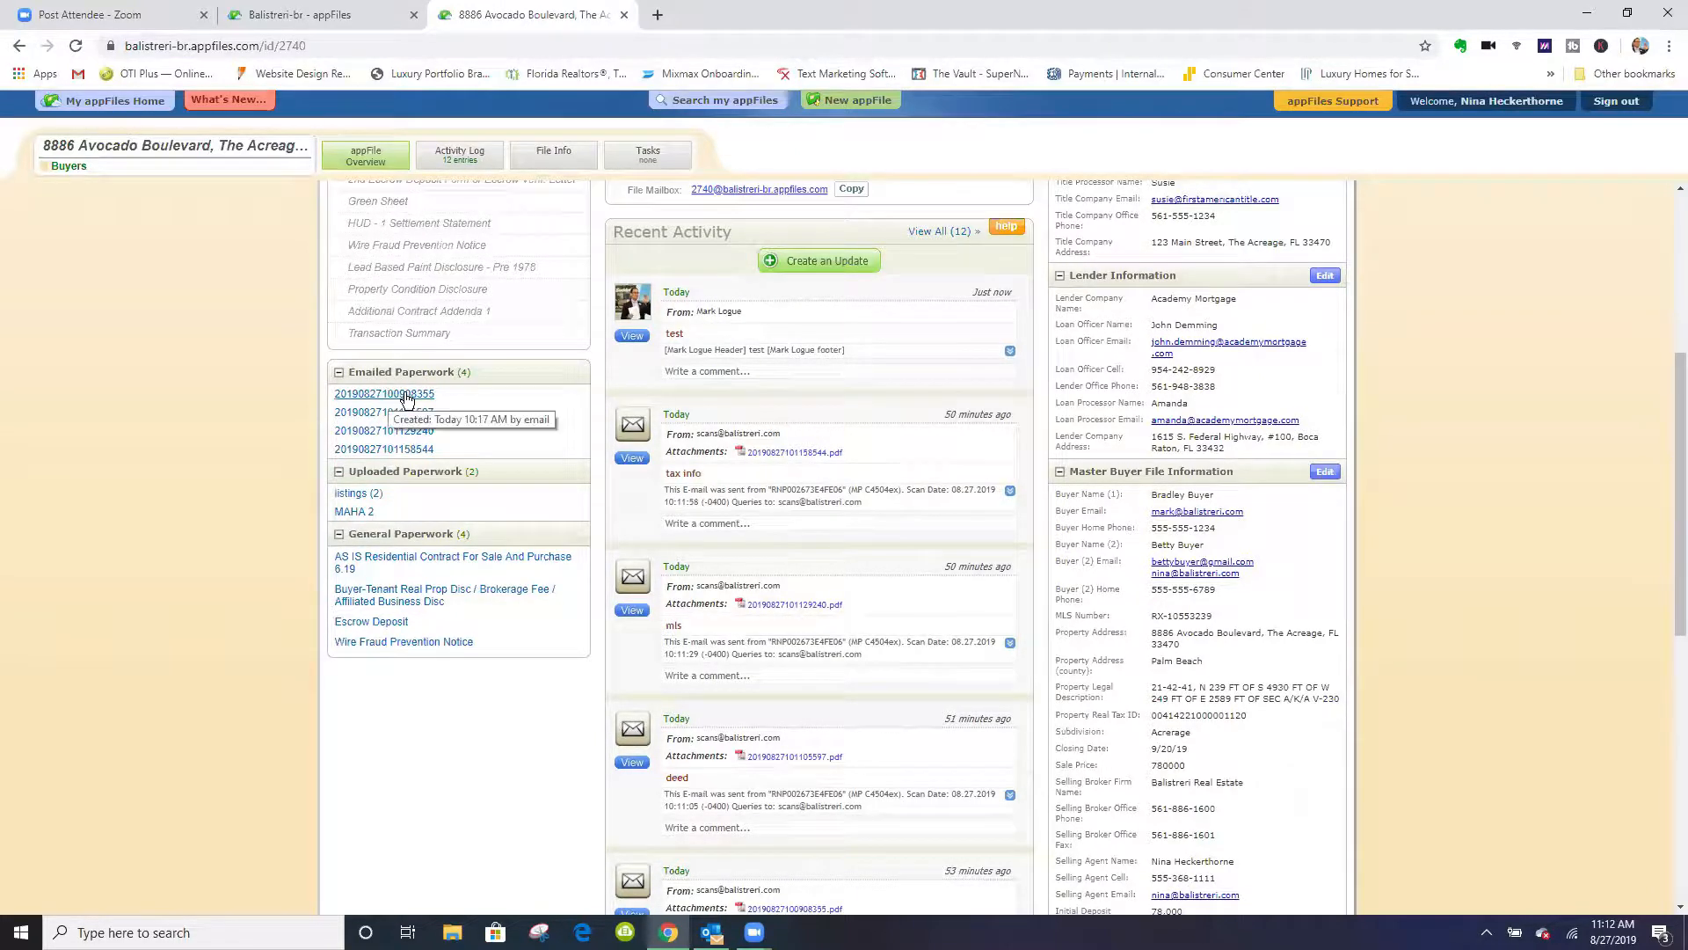
{"action": "left_click", "coordinate": [367, 401]}
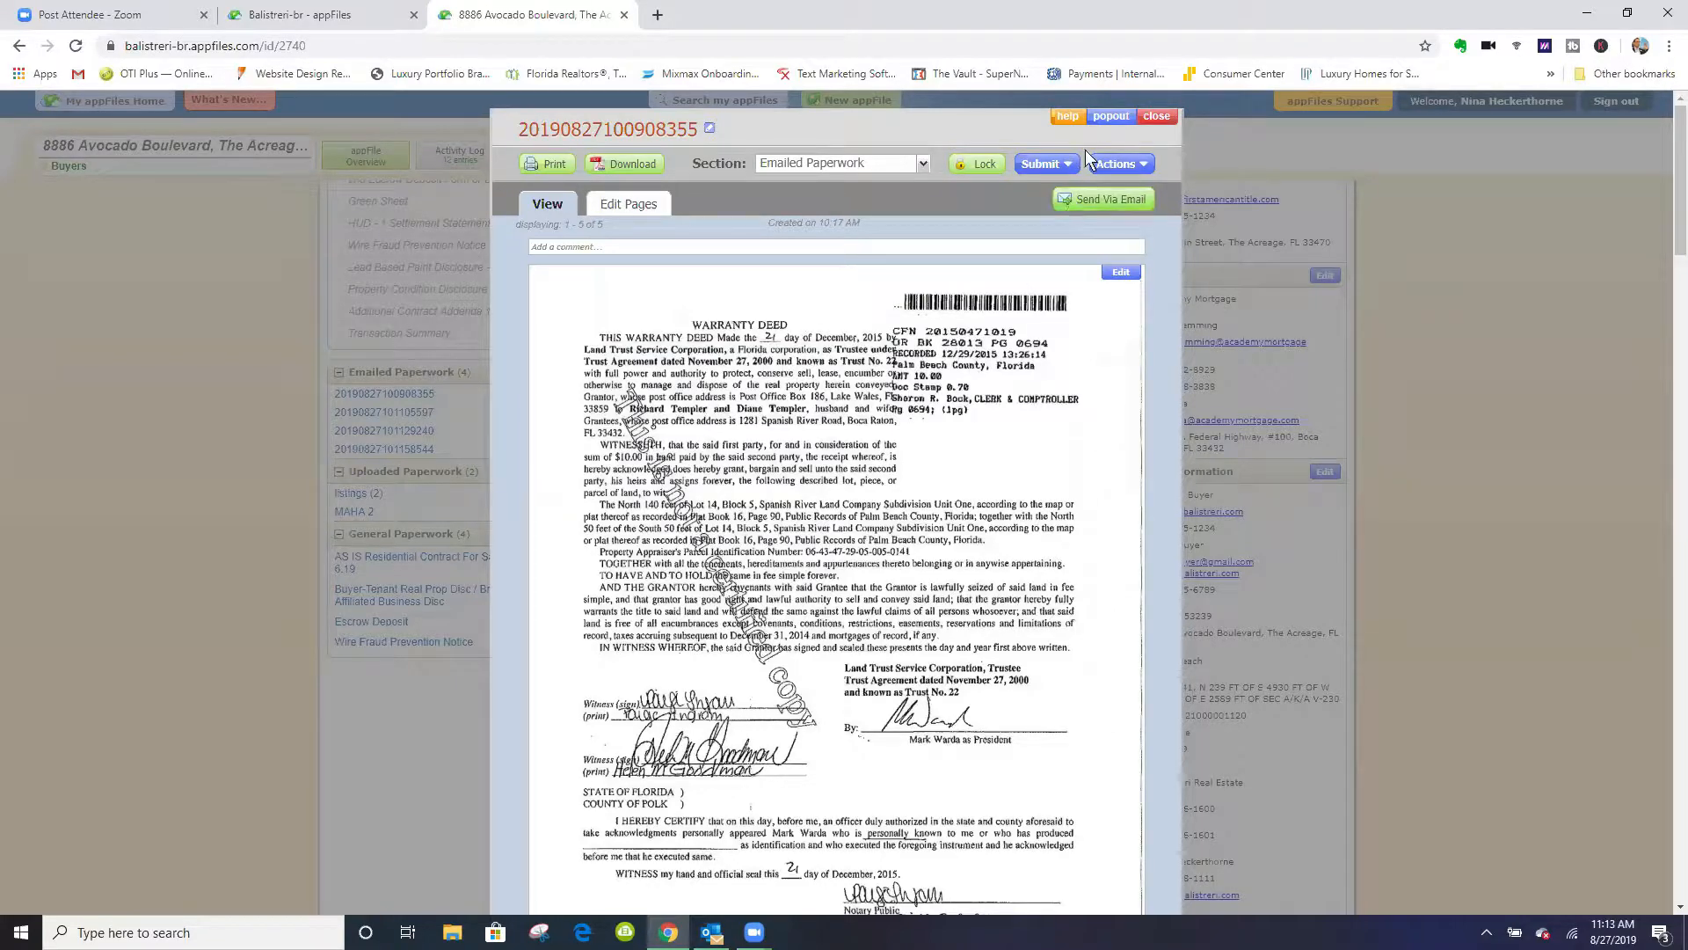
{"action": "left_click", "coordinate": [1158, 117]}
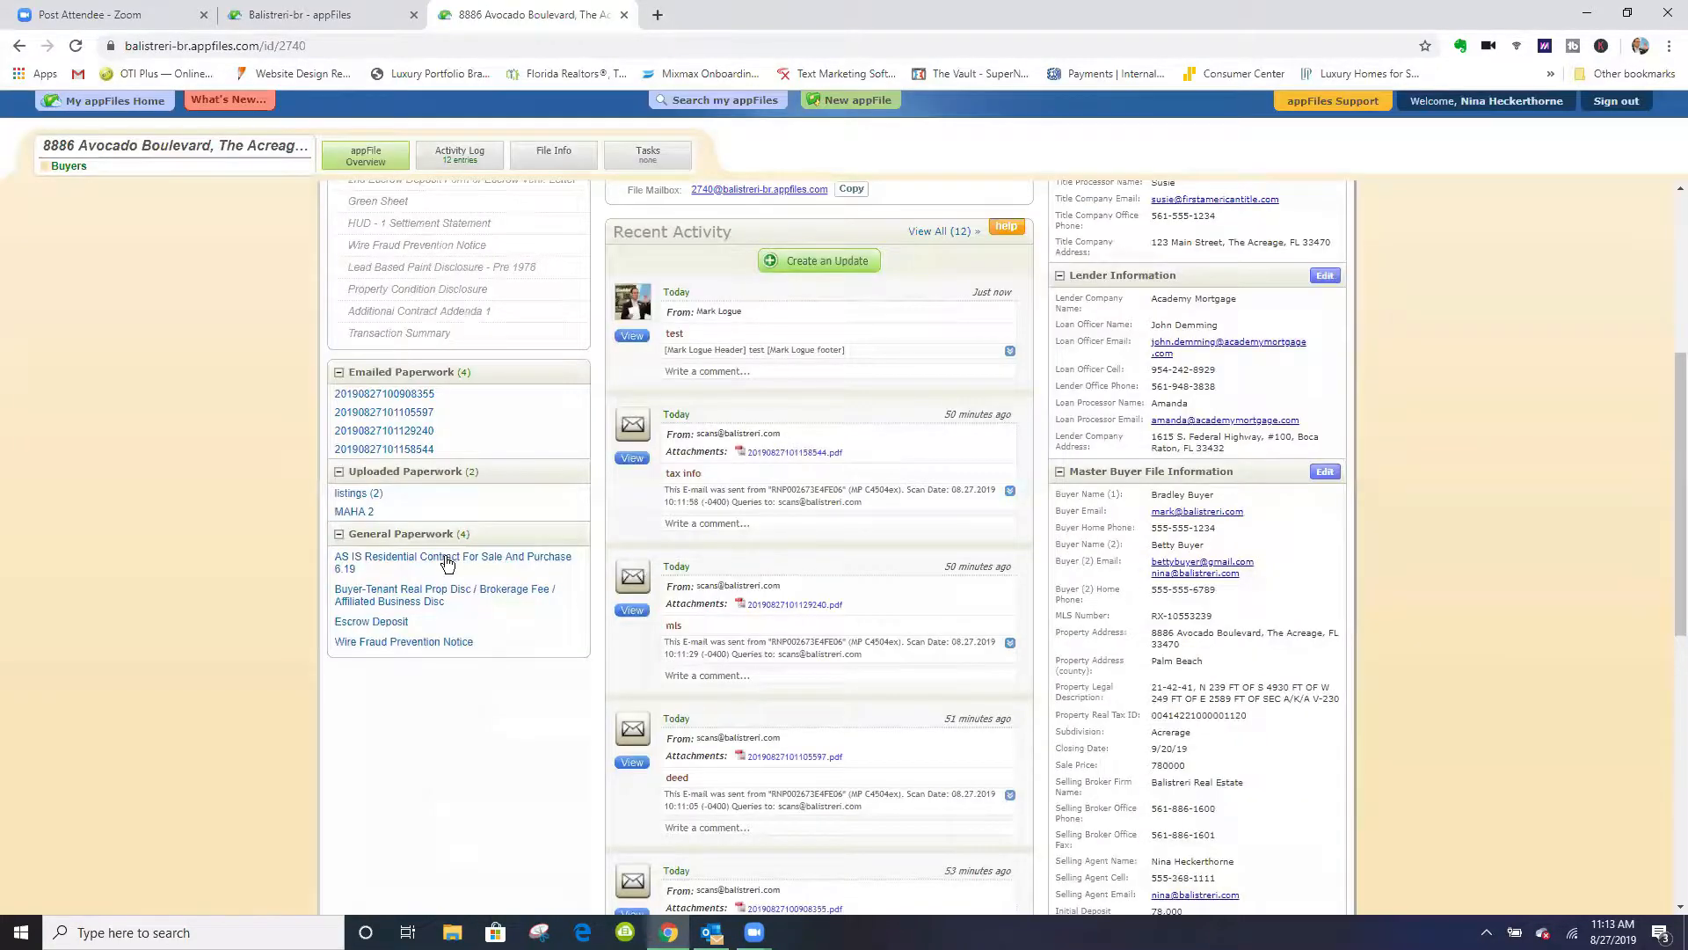
{"action": "scroll", "coordinate": [287, 567], "scroll_direction": "down", "scroll_amount": 5}
{"action": "scroll", "coordinate": [287, 566], "scroll_direction": "up", "scroll_amount": 5}
{"action": "scroll", "coordinate": [287, 566], "scroll_direction": "up", "scroll_amount": 5}
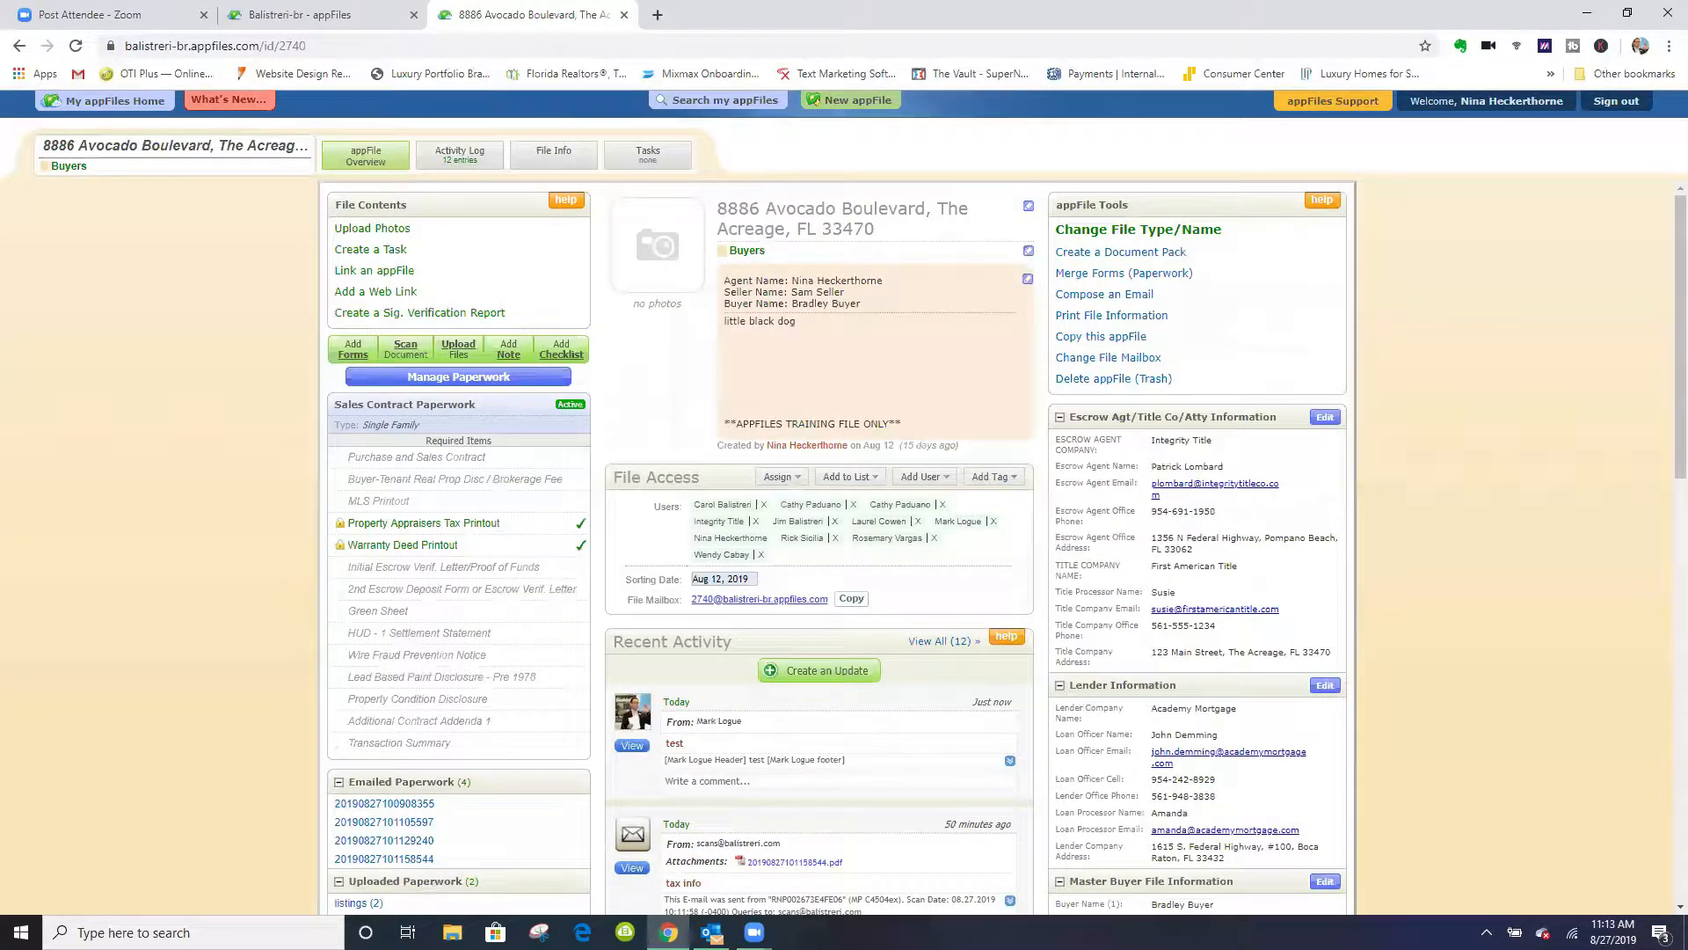
- Check the "Maha Rental to buyer contract" email in Outlook, and return to Chrome to copy the property file's mailbox address
{"action": "mouse_move", "coordinate": [668, 932]}
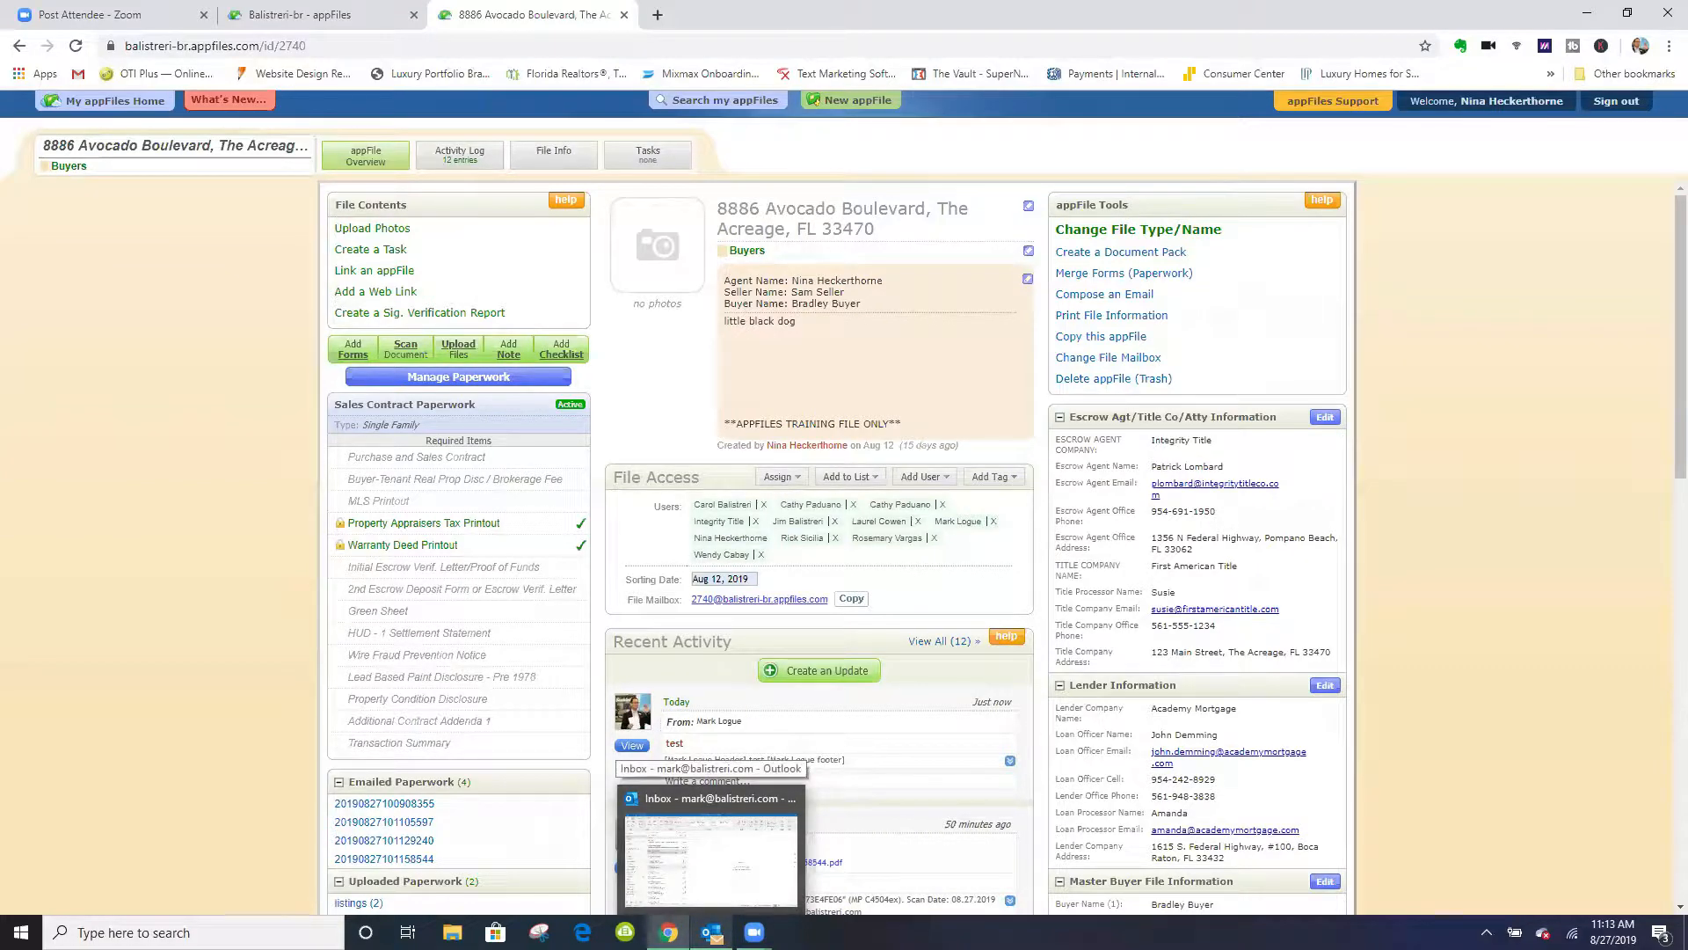
{"action": "left_click", "coordinate": [710, 861]}
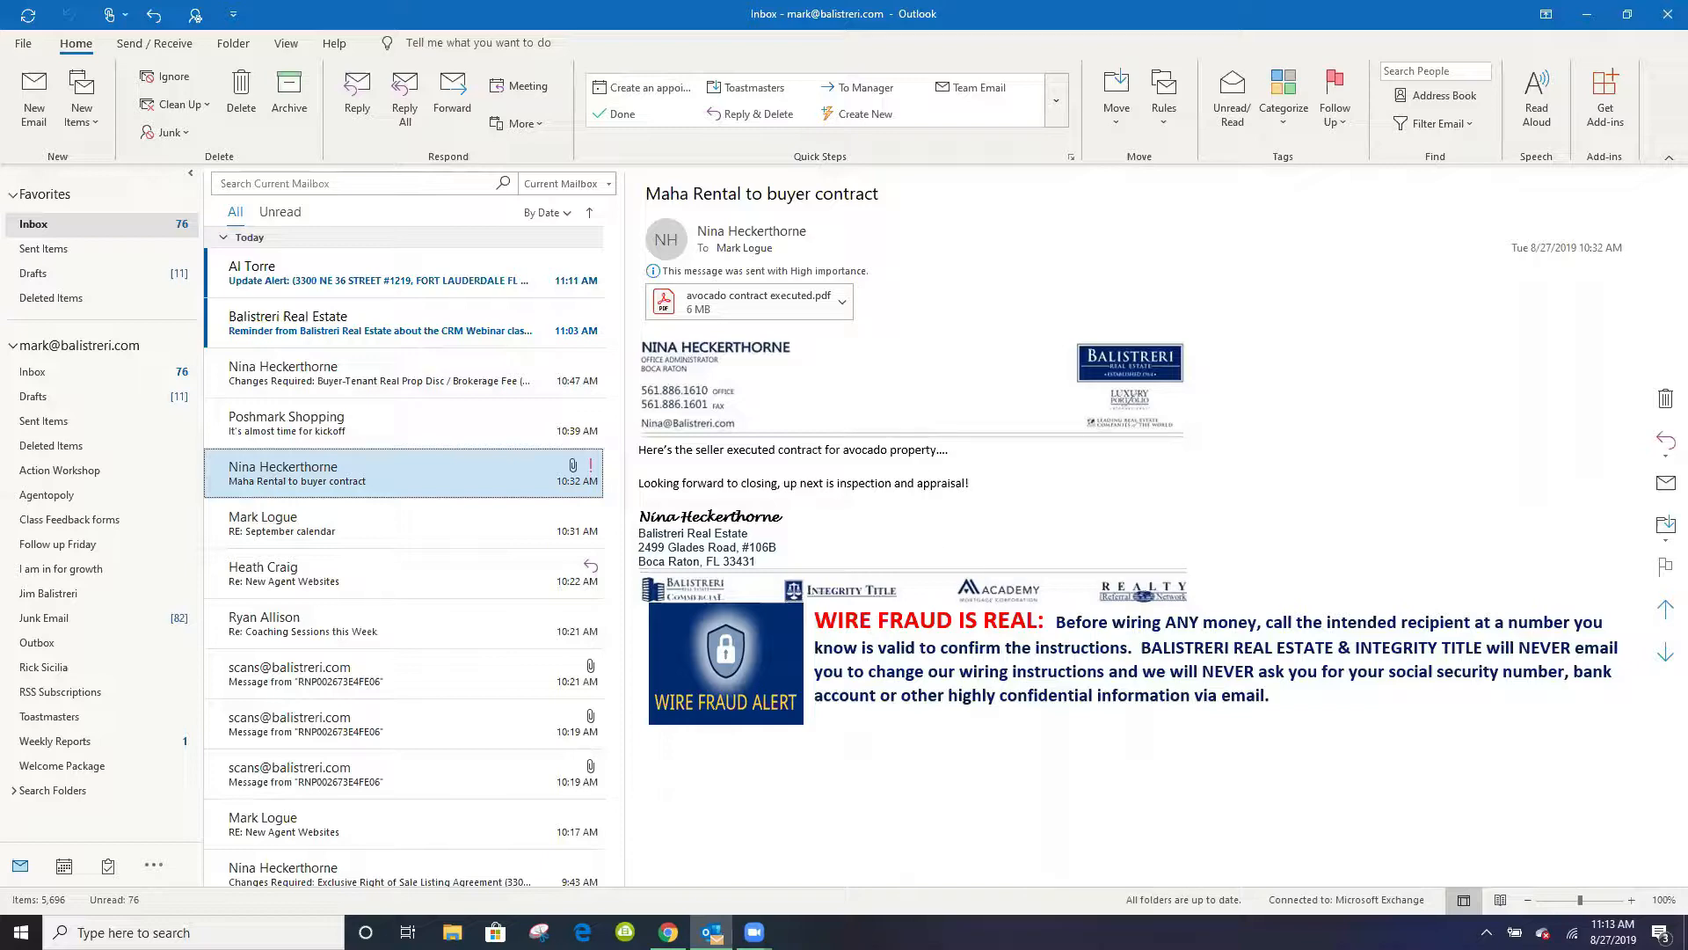
{"action": "mouse_move", "coordinate": [668, 932]}
{"action": "left_click", "coordinate": [730, 812]}
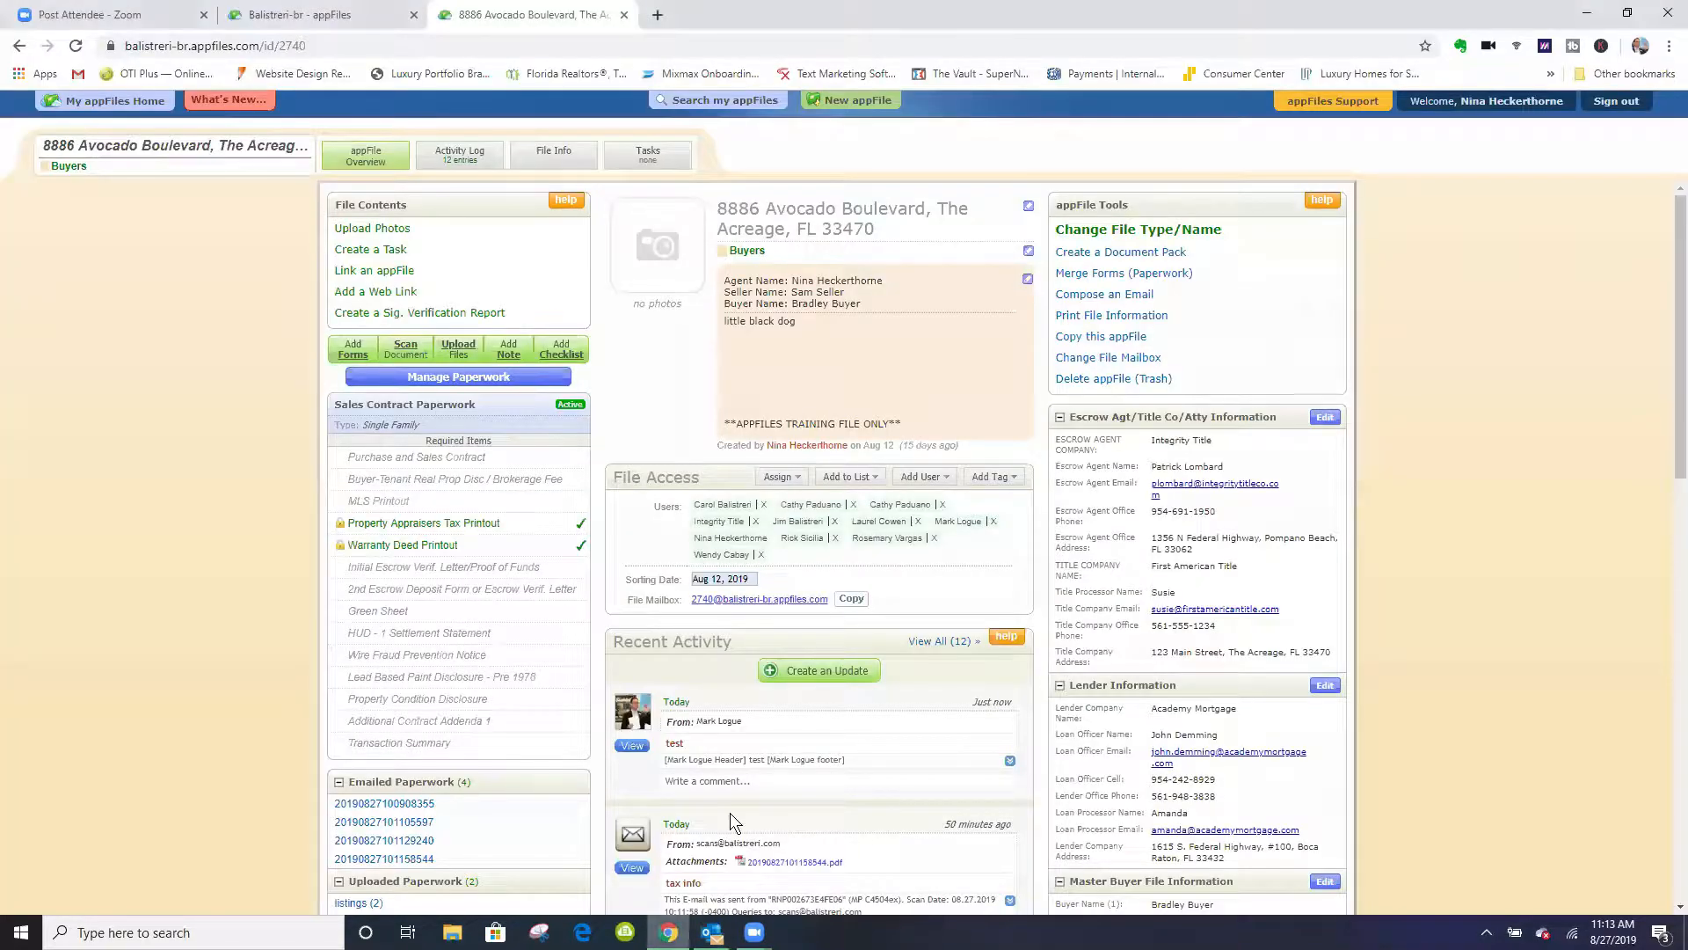
{"action": "left_click", "coordinate": [850, 599]}
- Switch to Outlook and forward the "Maha Rental to buyer contract" email with its attachment to the copied file mailbox address
{"action": "left_click", "coordinate": [713, 932]}
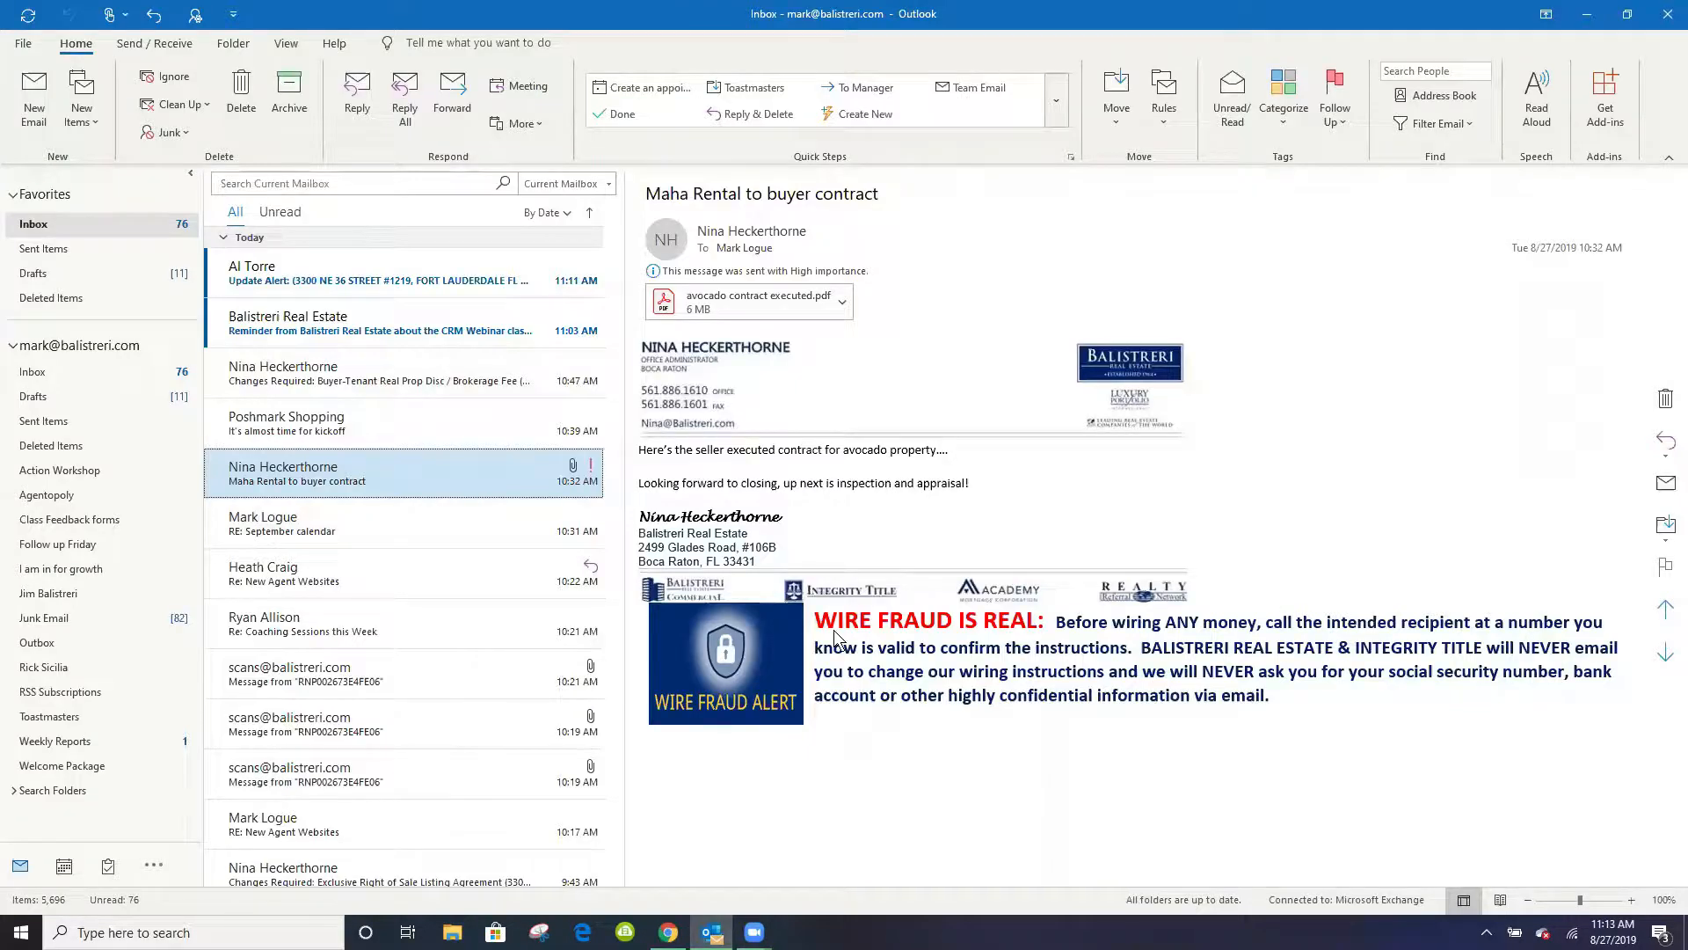
{"action": "left_click", "coordinate": [454, 91]}
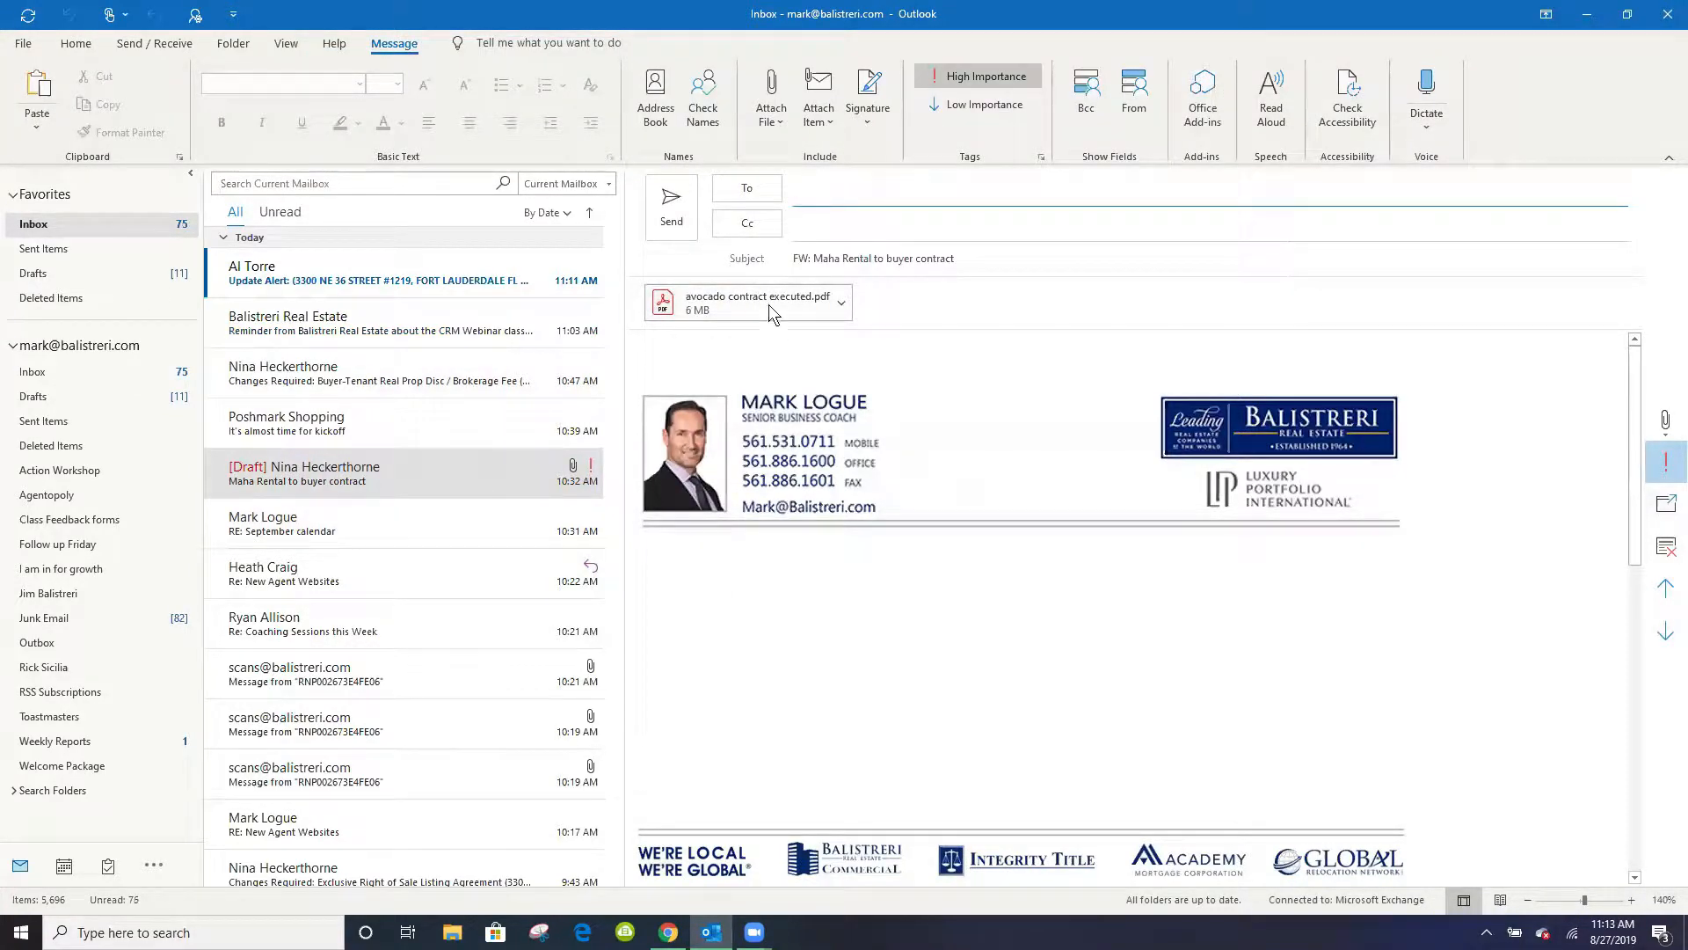
{"action": "right_click", "coordinate": [810, 194]}
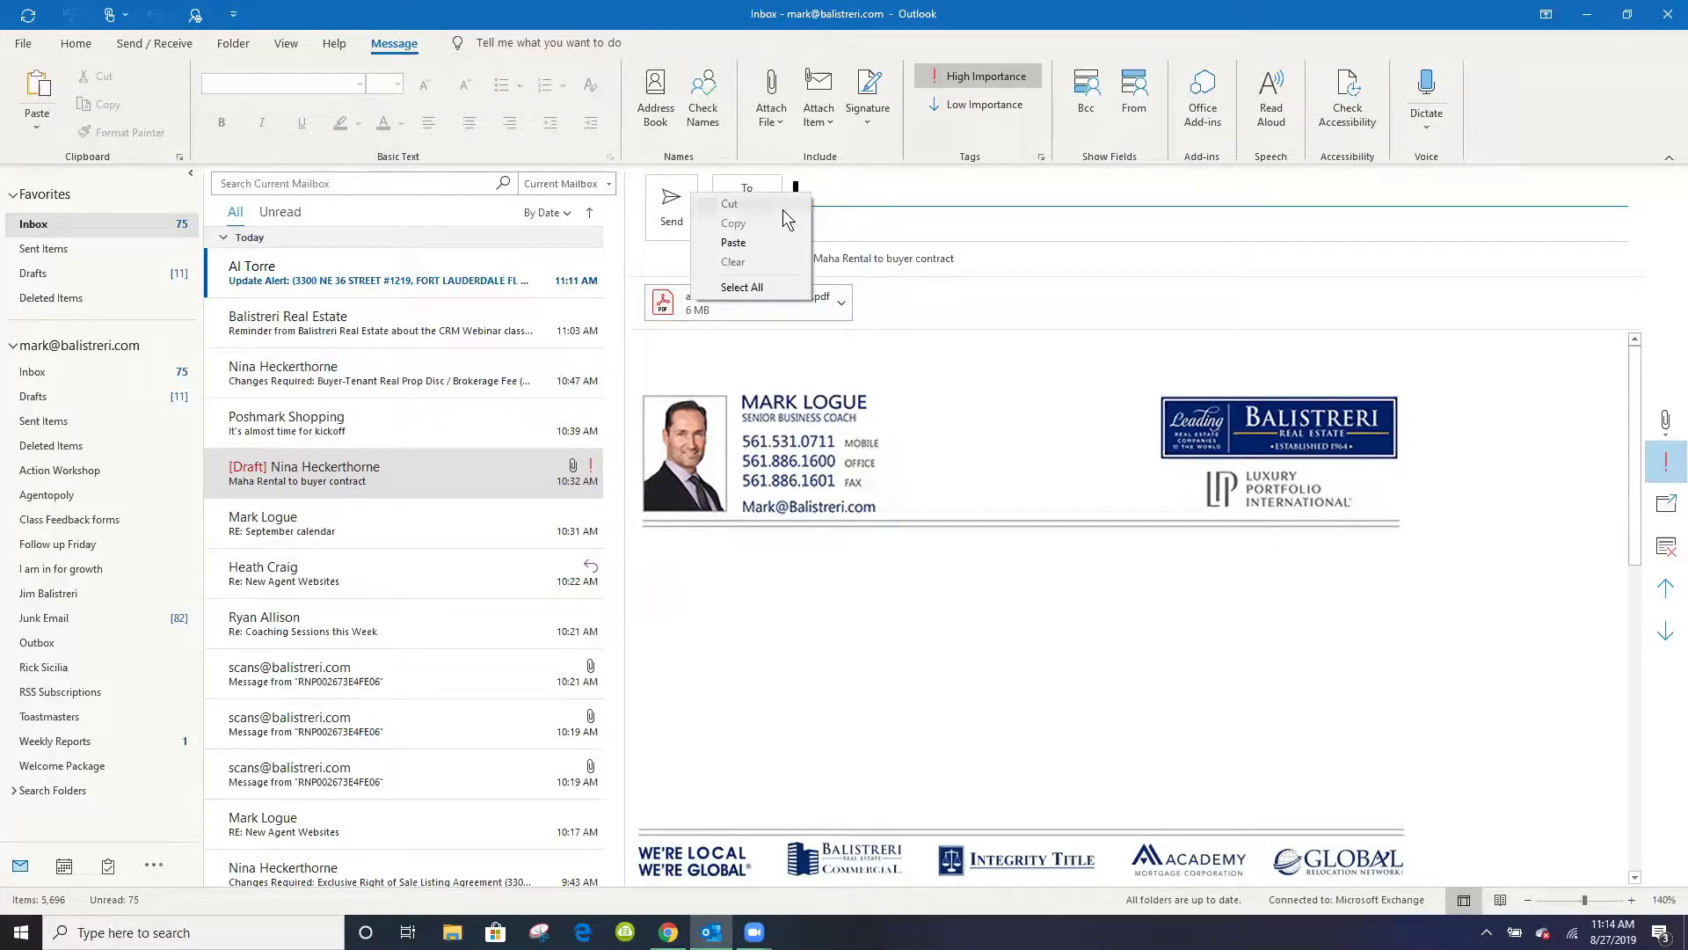
{"action": "left_click", "coordinate": [763, 243]}
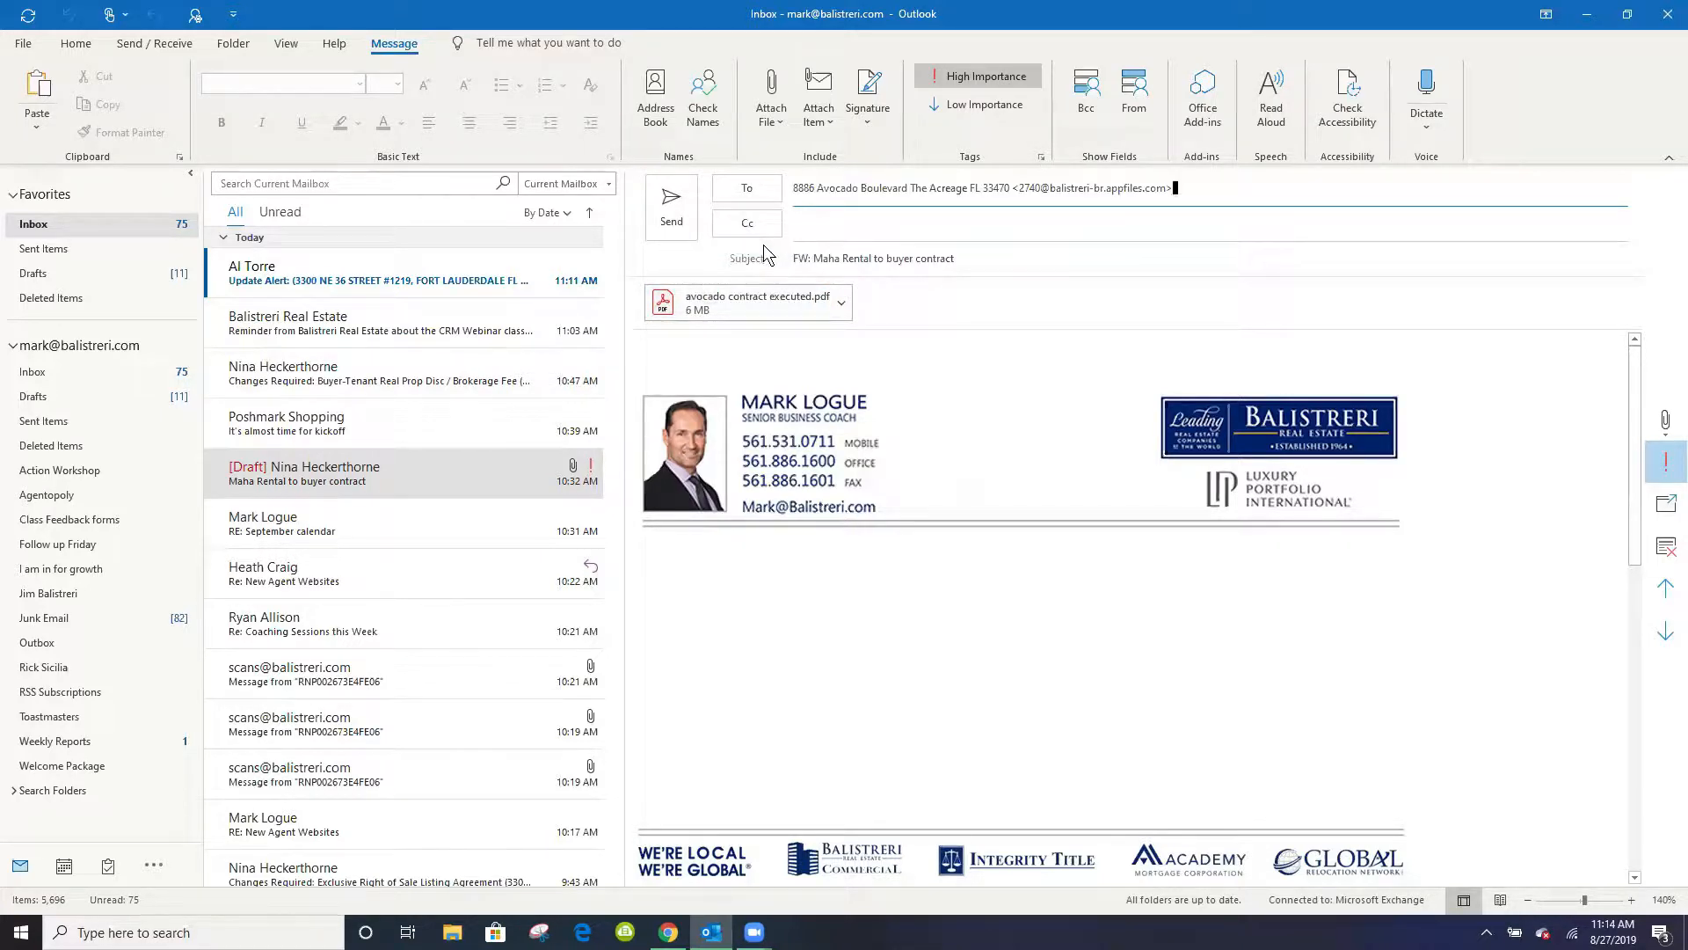
{"action": "left_click", "coordinate": [671, 204]}
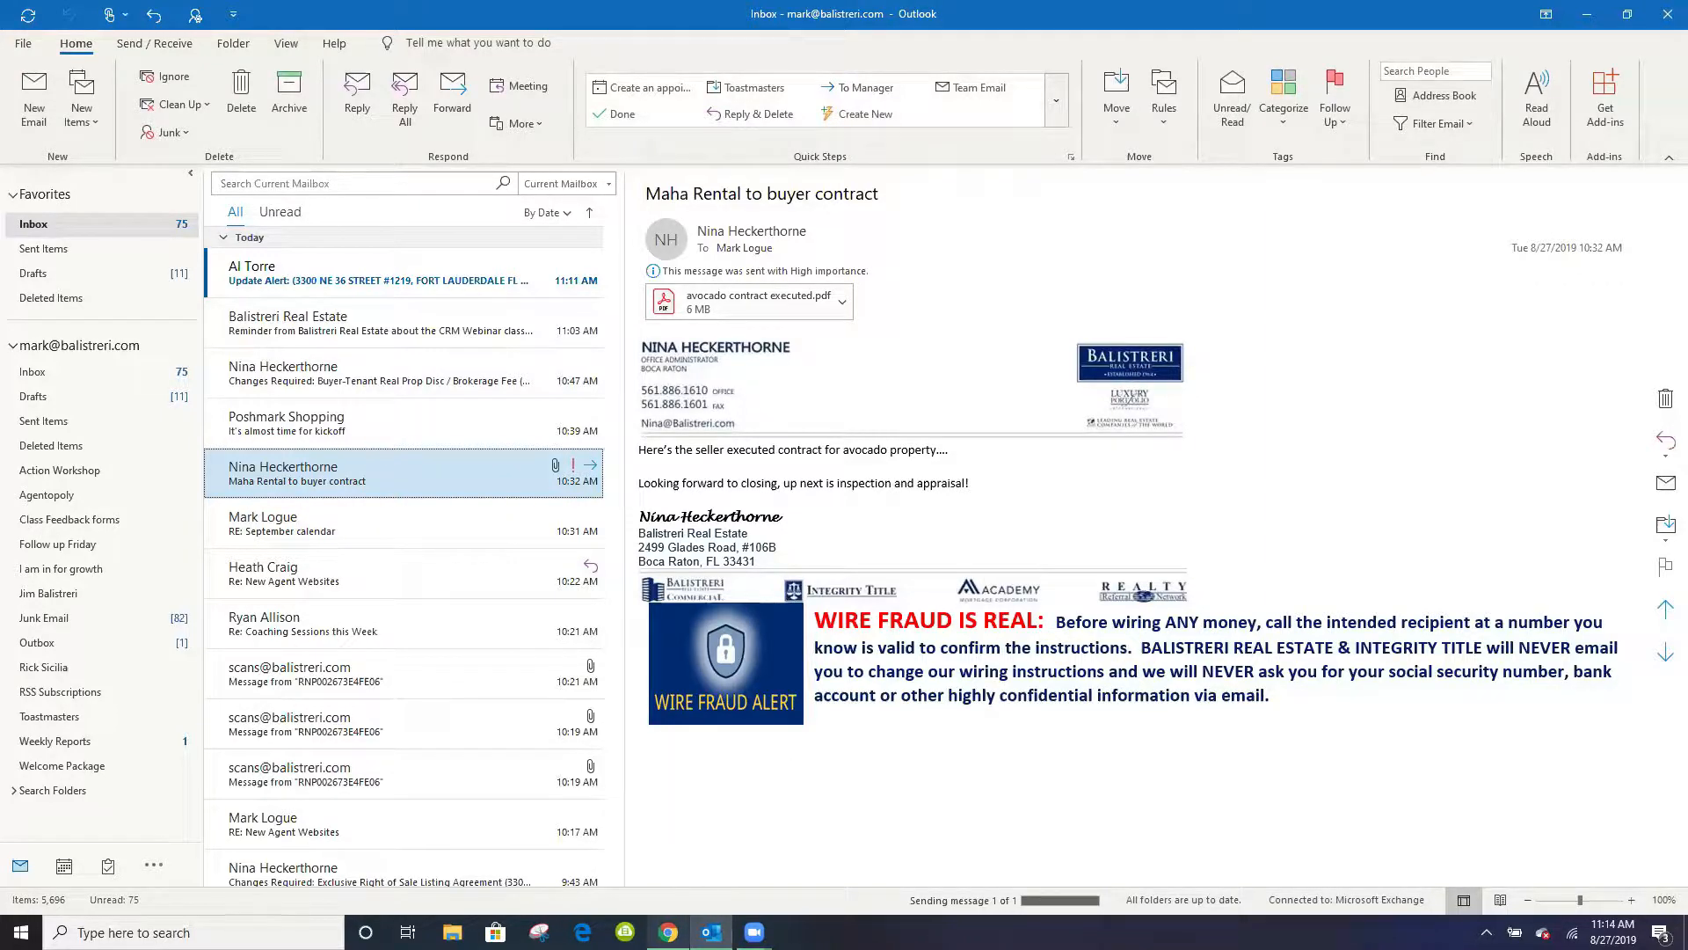
- Switch back to Chrome and reload the property file repeatedly, checking Emailed Paperwork and Recent Activity for the forwarded contract
{"action": "left_click", "coordinate": [668, 932]}
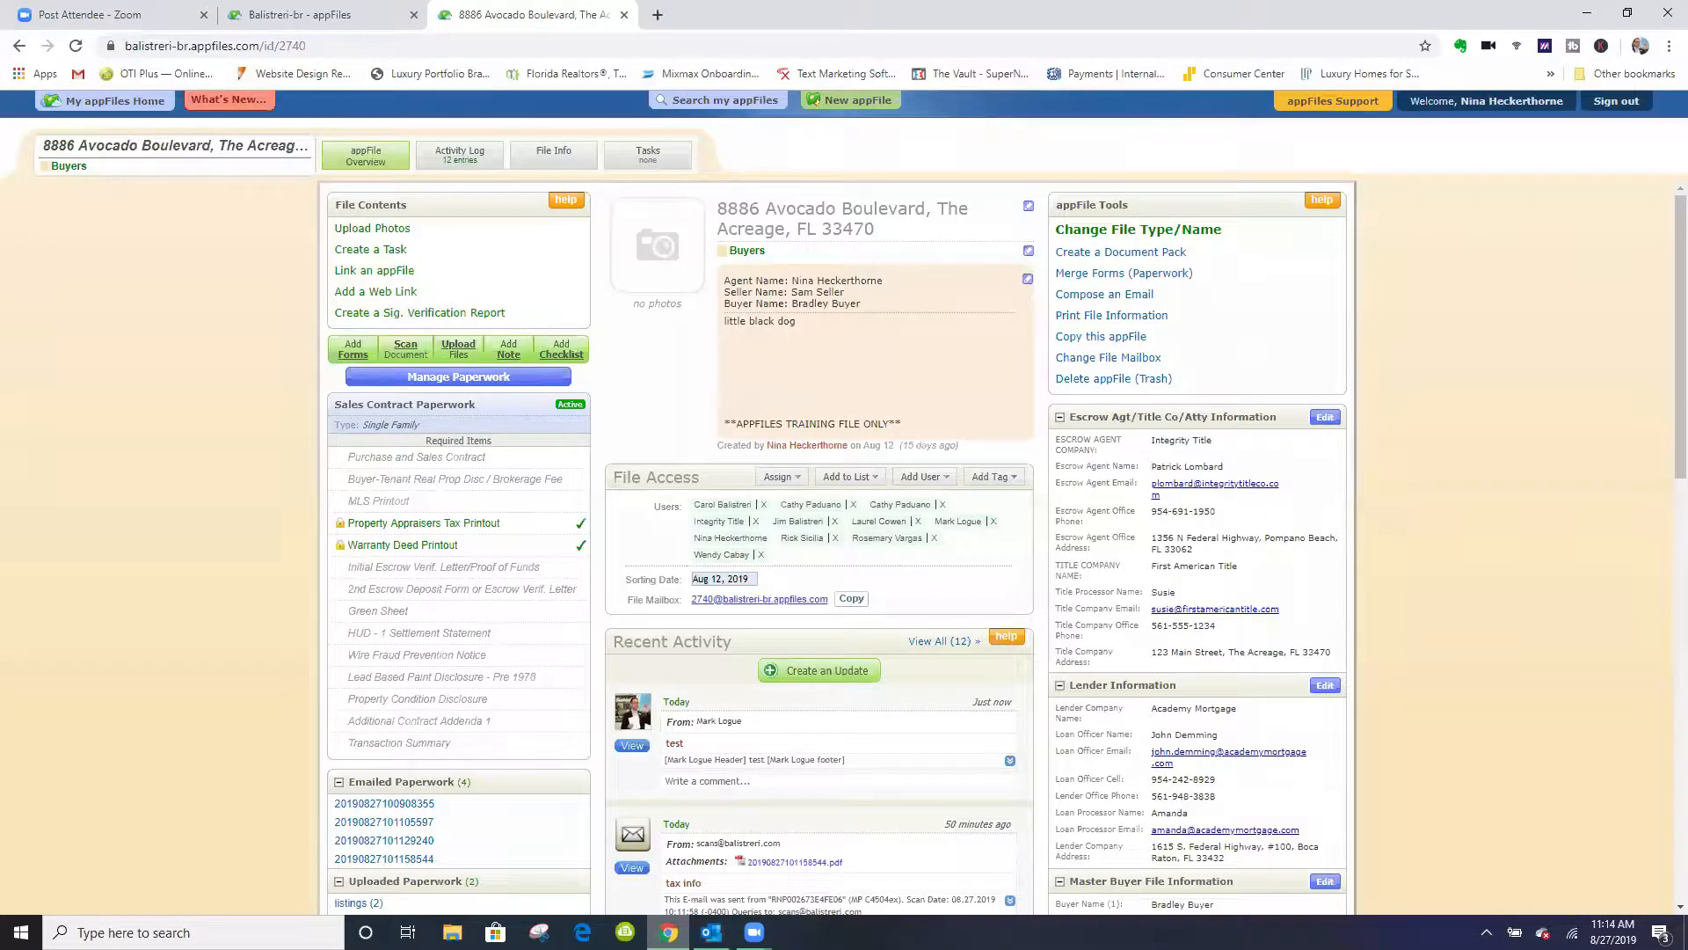
{"action": "left_click", "coordinate": [76, 45]}
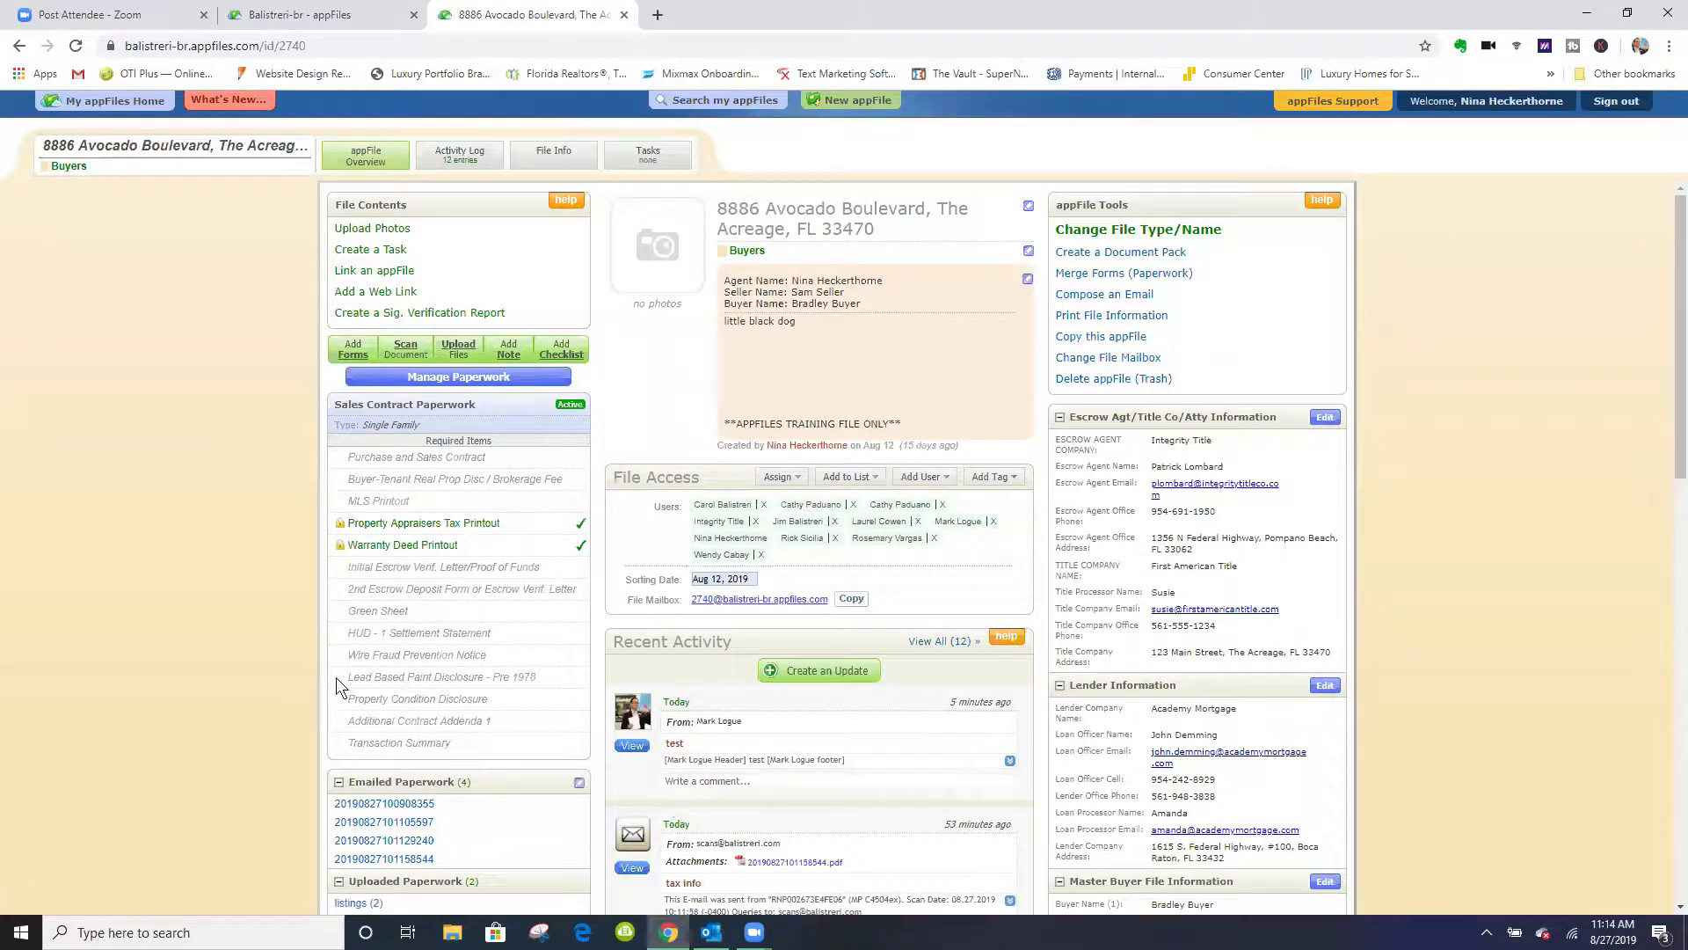
{"action": "scroll", "coordinate": [271, 640], "scroll_direction": "down", "scroll_amount": 2}
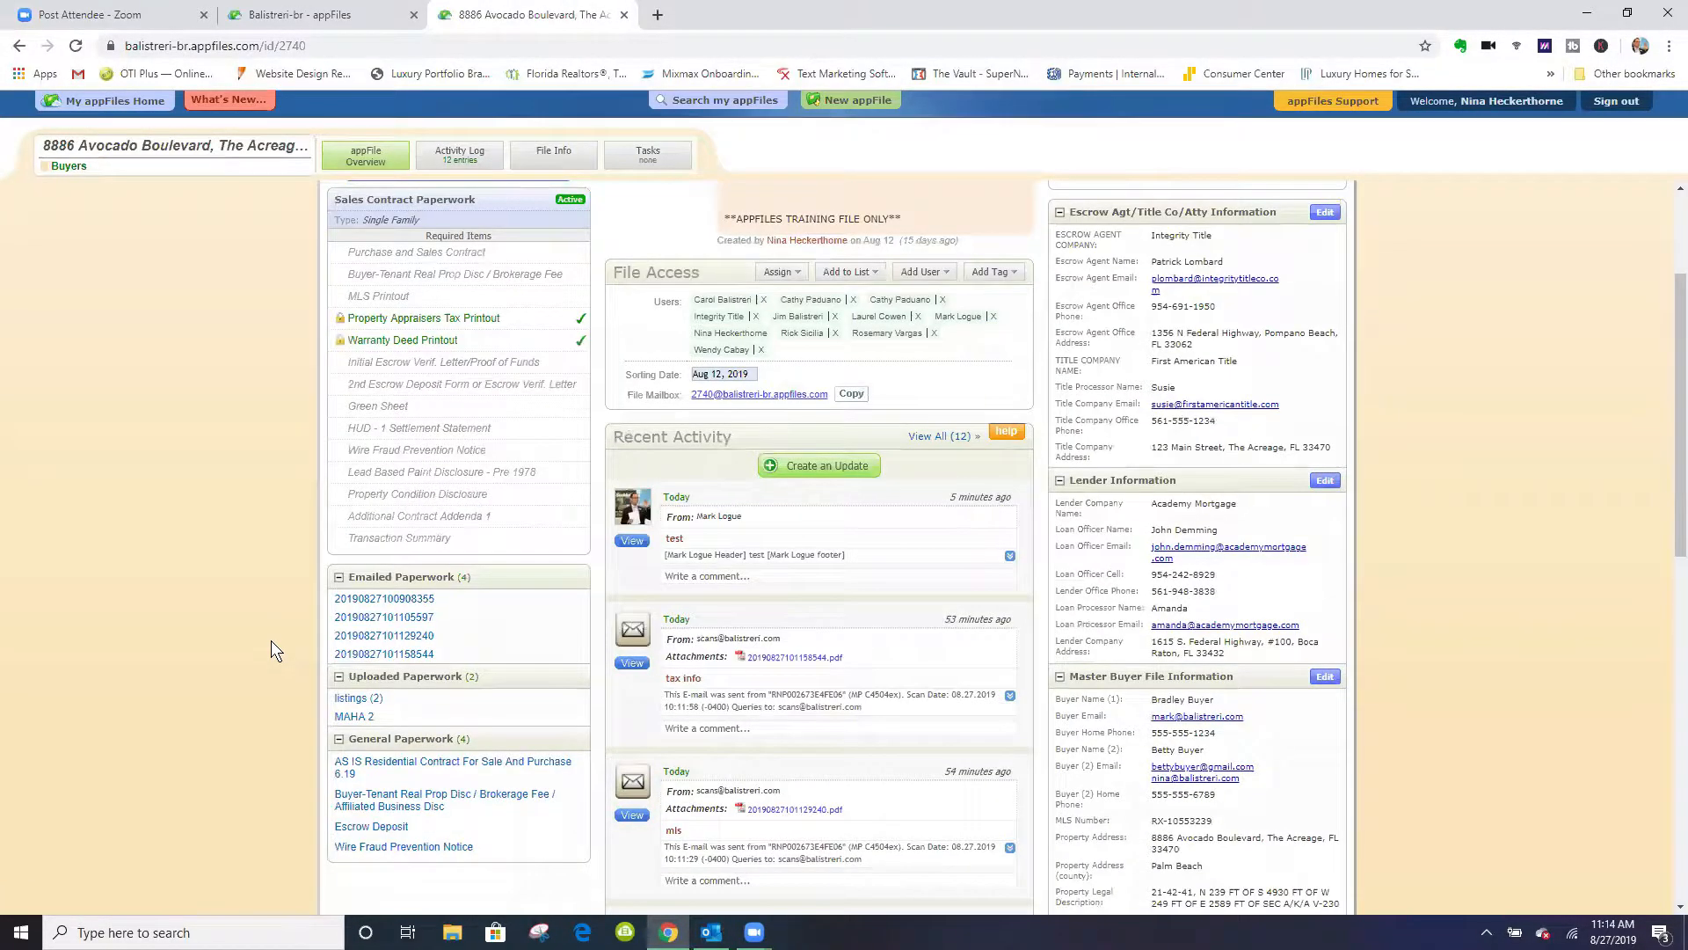
{"action": "scroll", "coordinate": [265, 633], "scroll_direction": "up", "scroll_amount": 2}
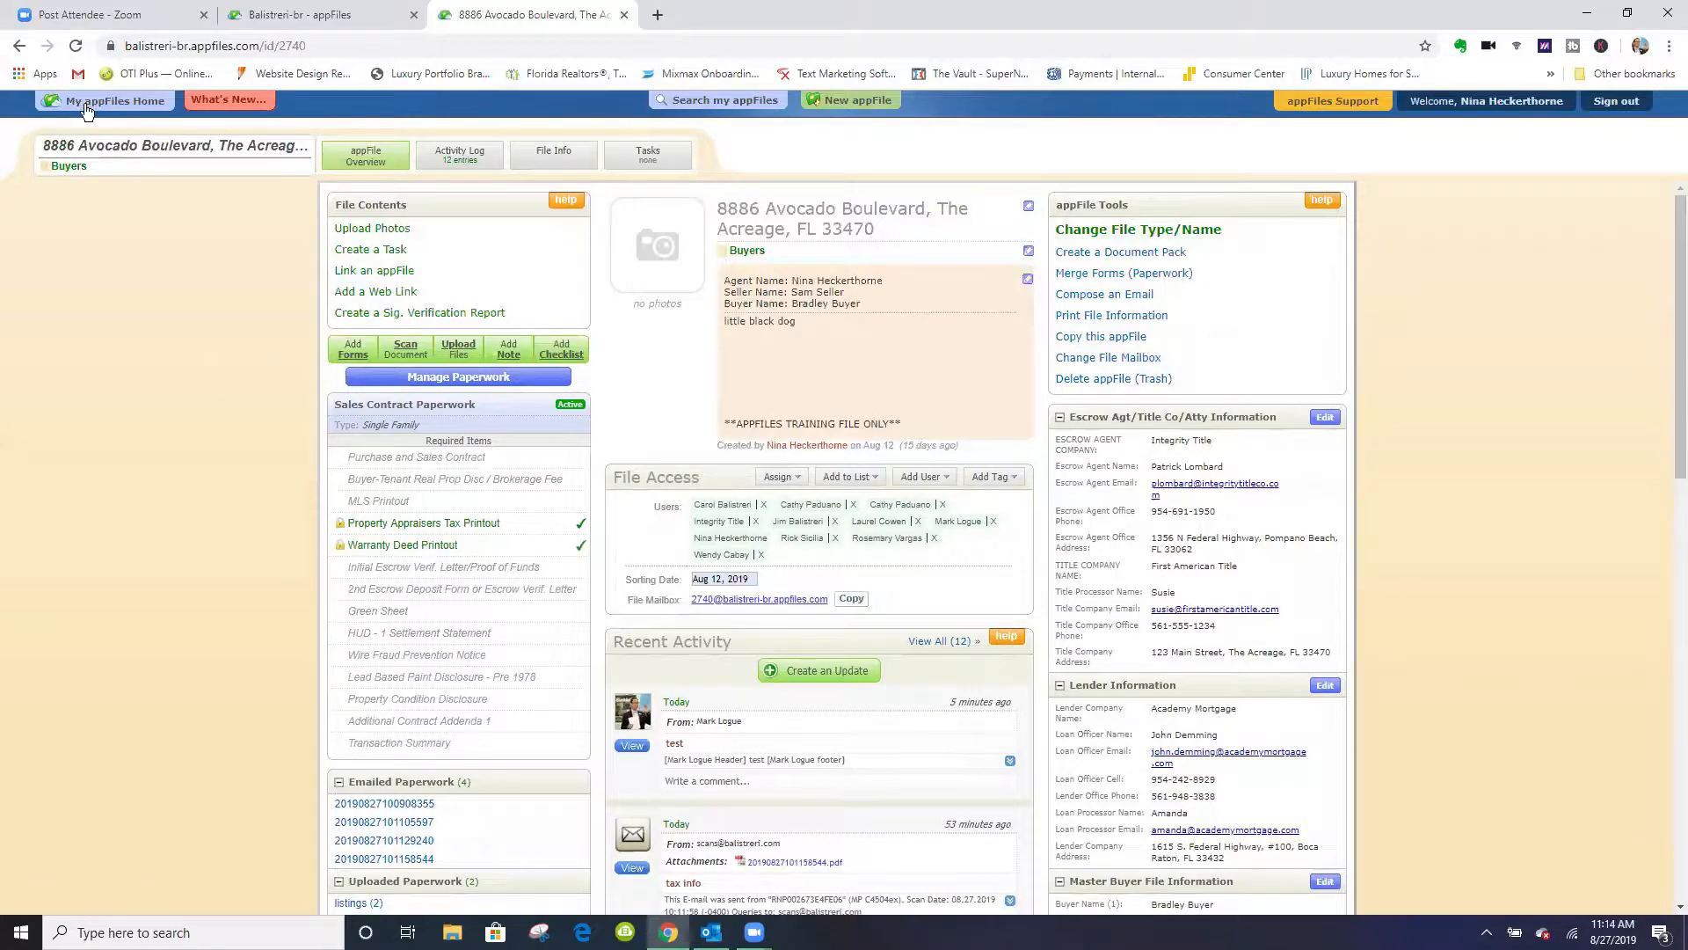
{"action": "left_click", "coordinate": [77, 46]}
{"action": "scroll", "coordinate": [319, 710], "scroll_direction": "down", "scroll_amount": 2}
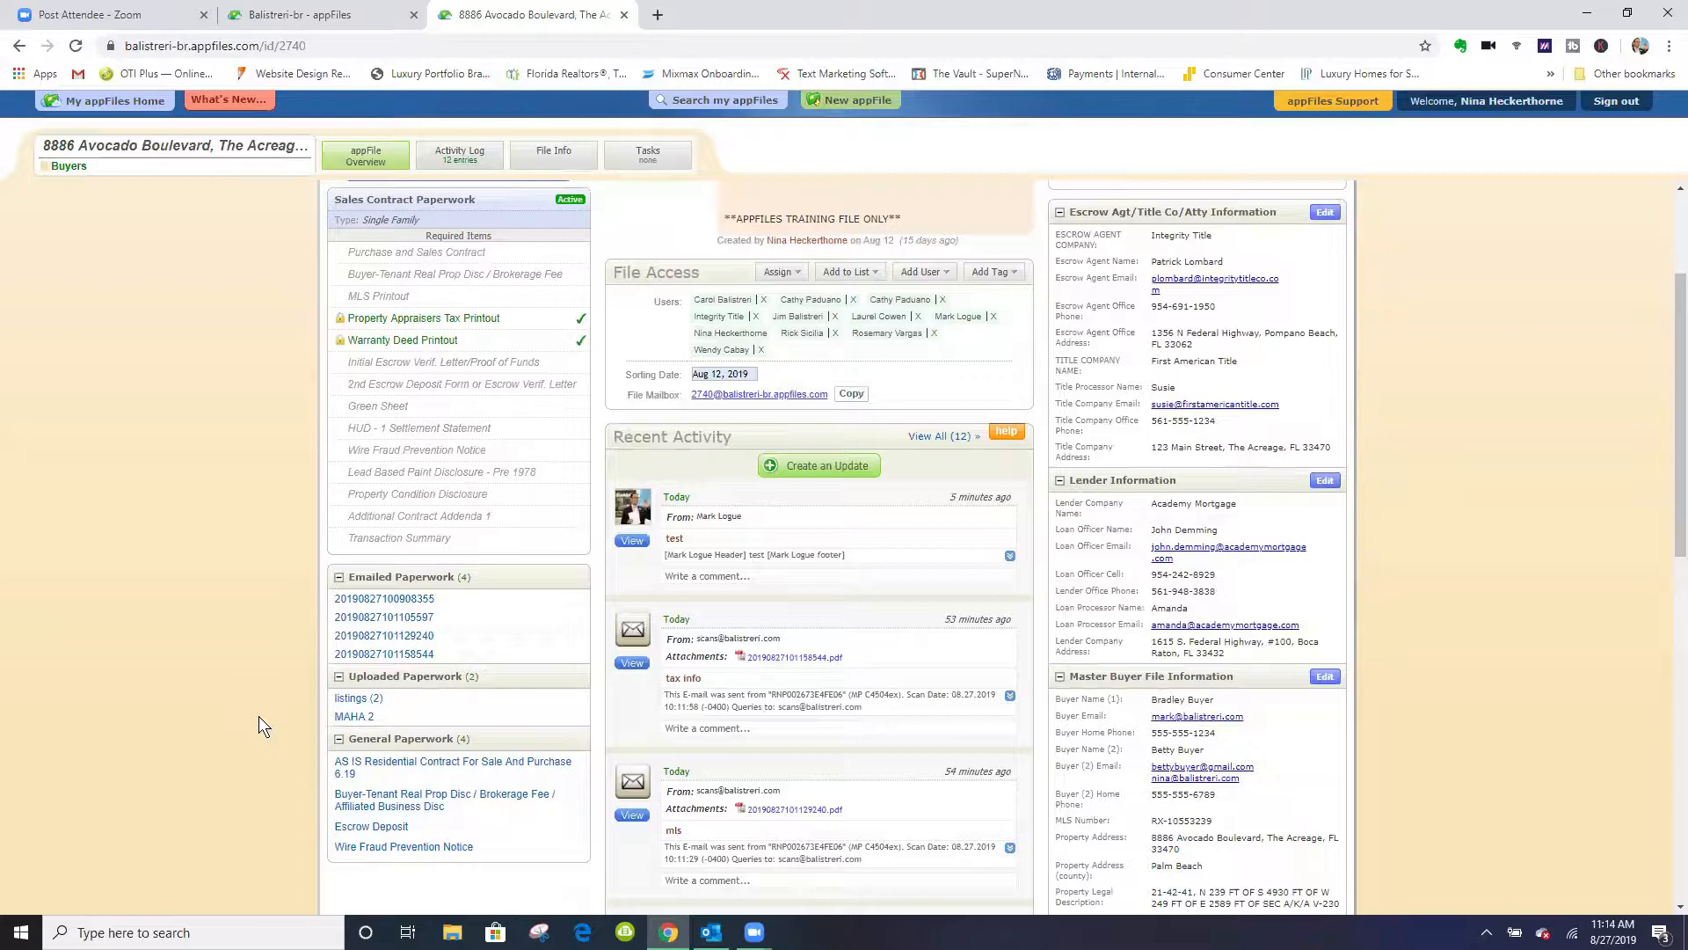
{"action": "scroll", "coordinate": [250, 690], "scroll_direction": "up", "scroll_amount": 2}
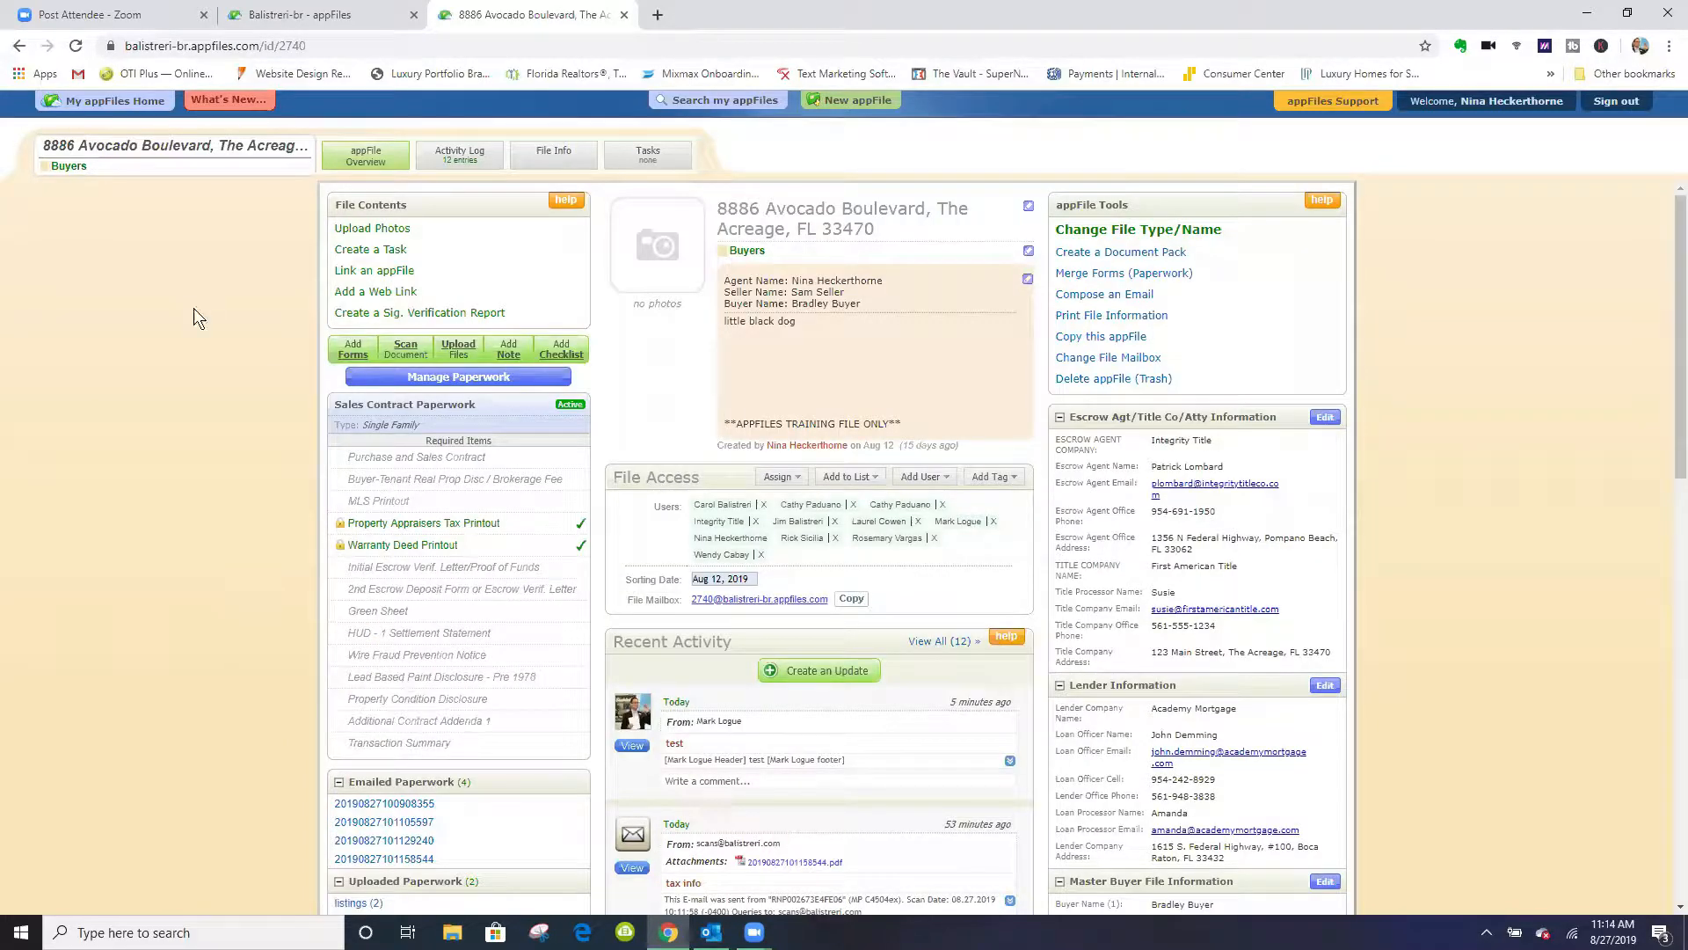
{"action": "left_click", "coordinate": [78, 47]}
{"action": "scroll", "coordinate": [238, 545], "scroll_direction": "down", "scroll_amount": 2}
{"action": "scroll", "coordinate": [237, 556], "scroll_direction": "down", "scroll_amount": 2}
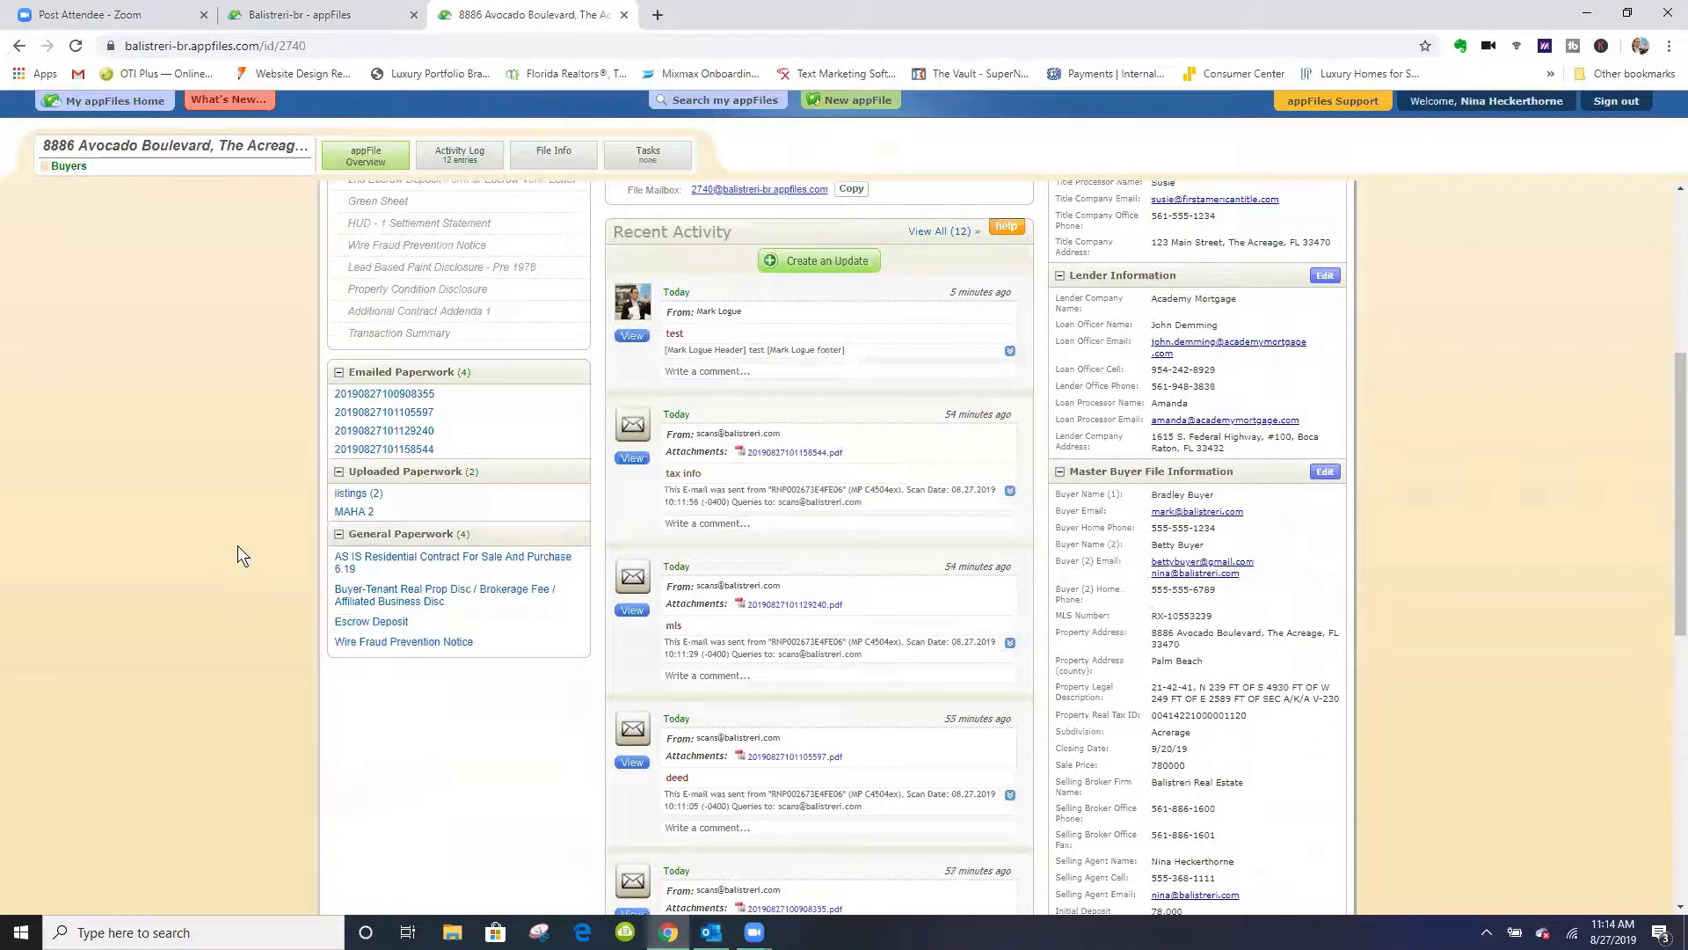
{"action": "scroll", "coordinate": [237, 555], "scroll_direction": "down", "scroll_amount": 2}
{"action": "scroll", "coordinate": [238, 556], "scroll_direction": "up", "scroll_amount": 2}
{"action": "scroll", "coordinate": [239, 556], "scroll_direction": "up", "scroll_amount": 2}
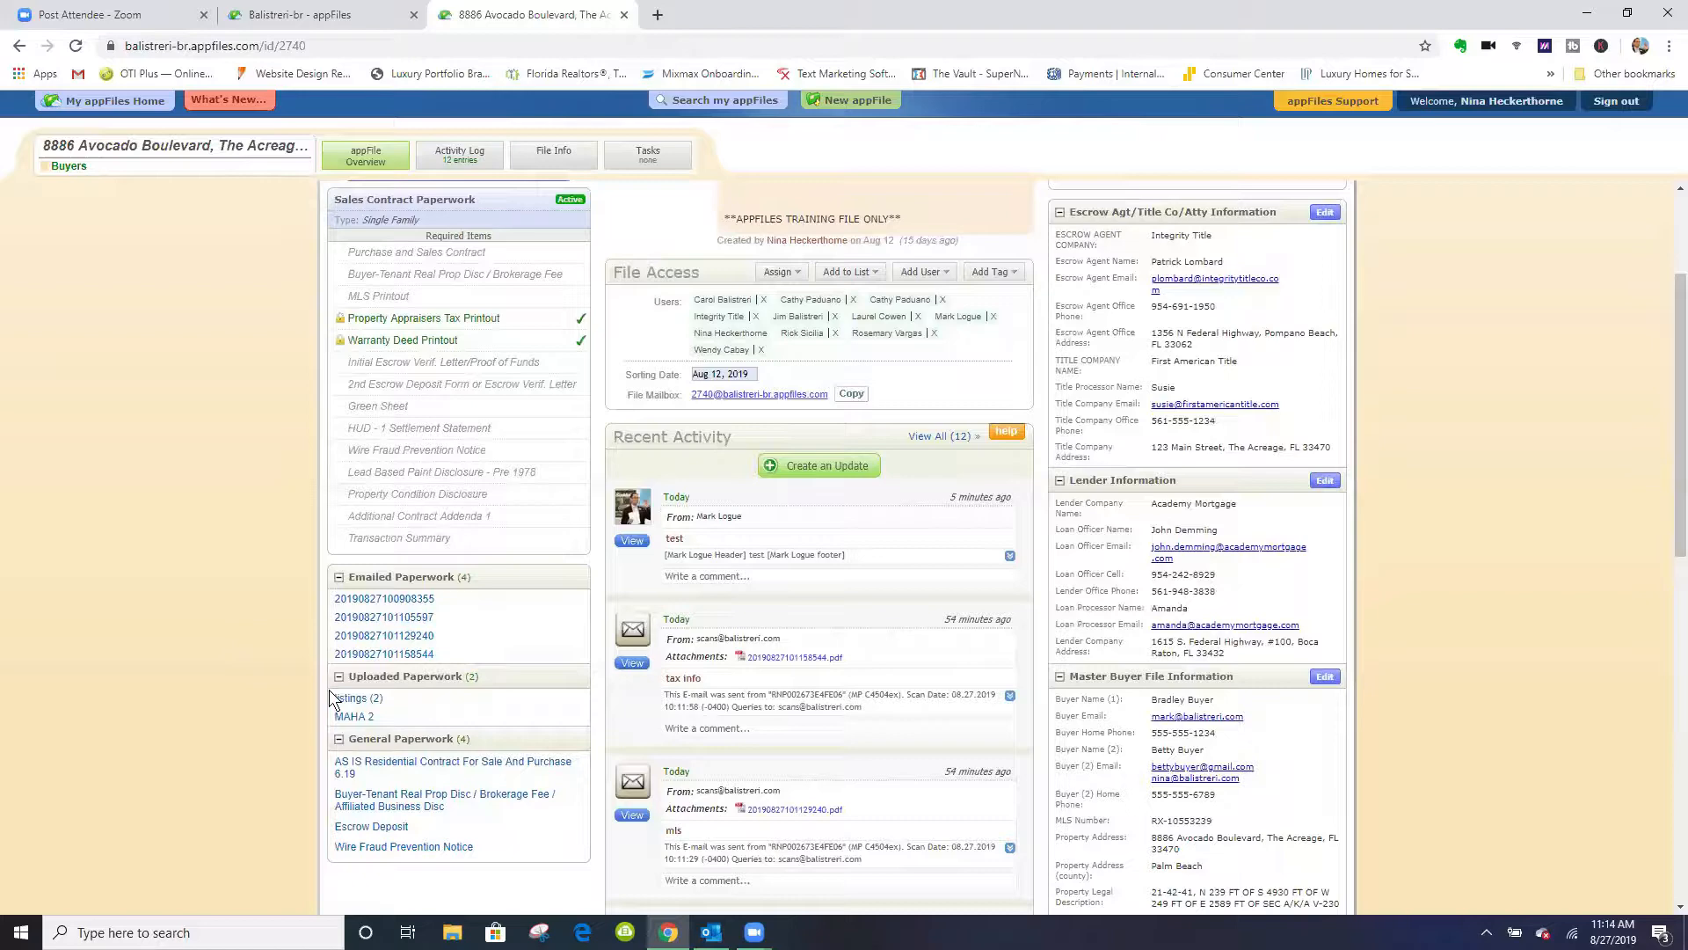
{"action": "left_click", "coordinate": [383, 654]}
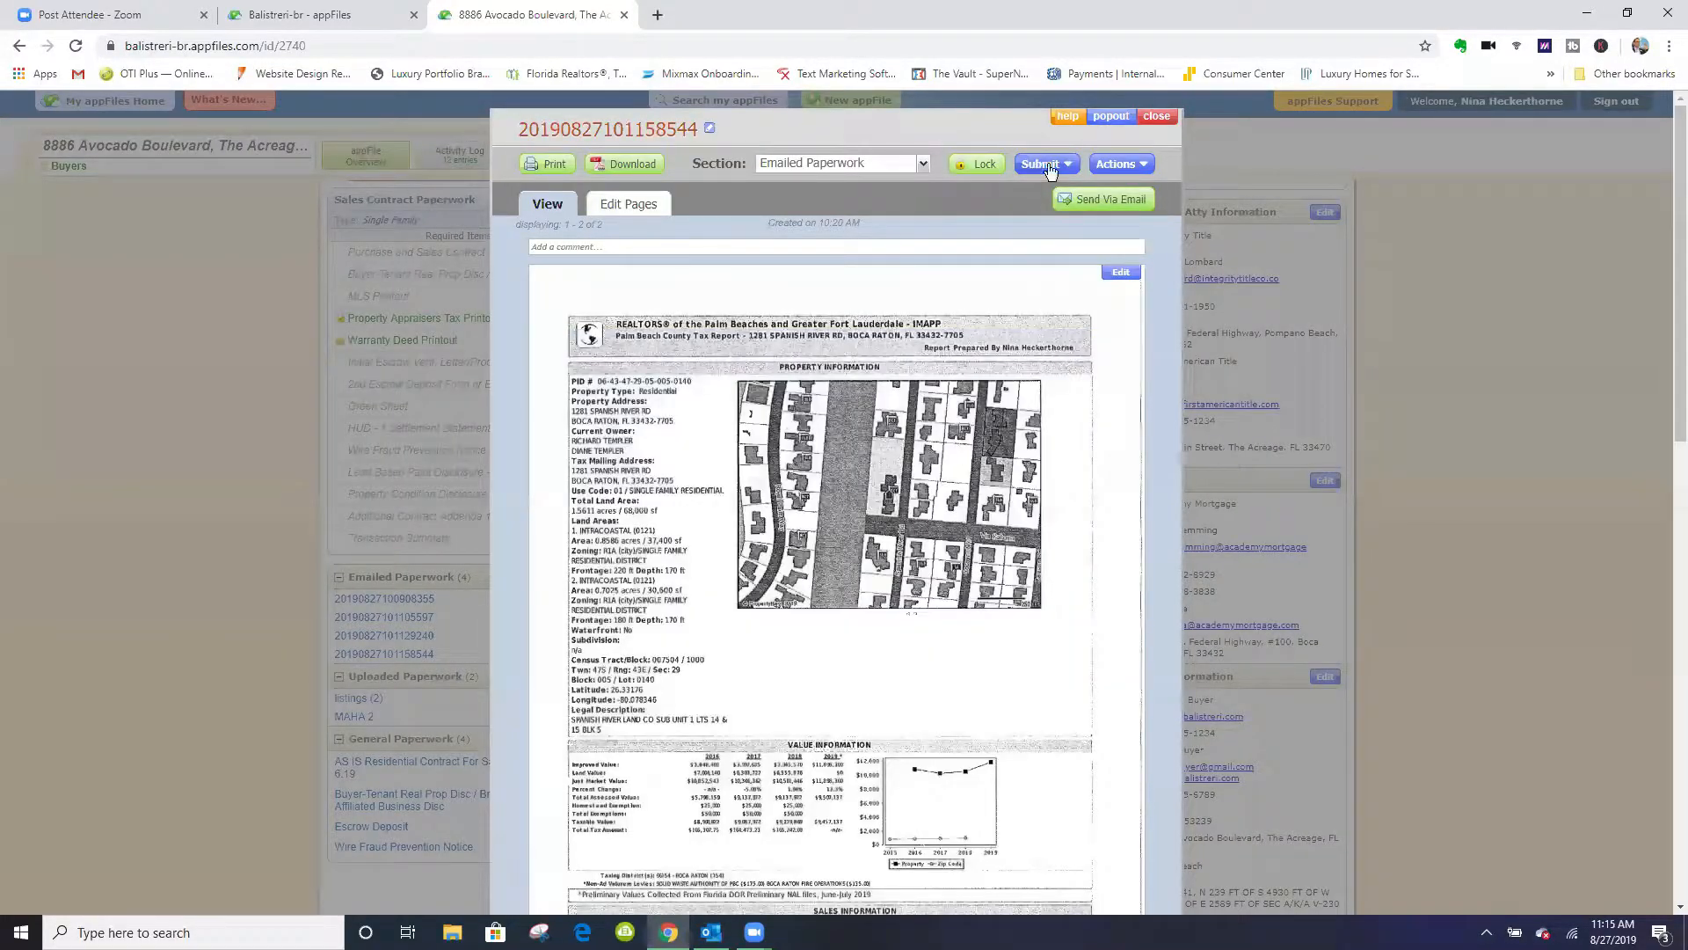
{"action": "left_click", "coordinate": [1158, 116]}
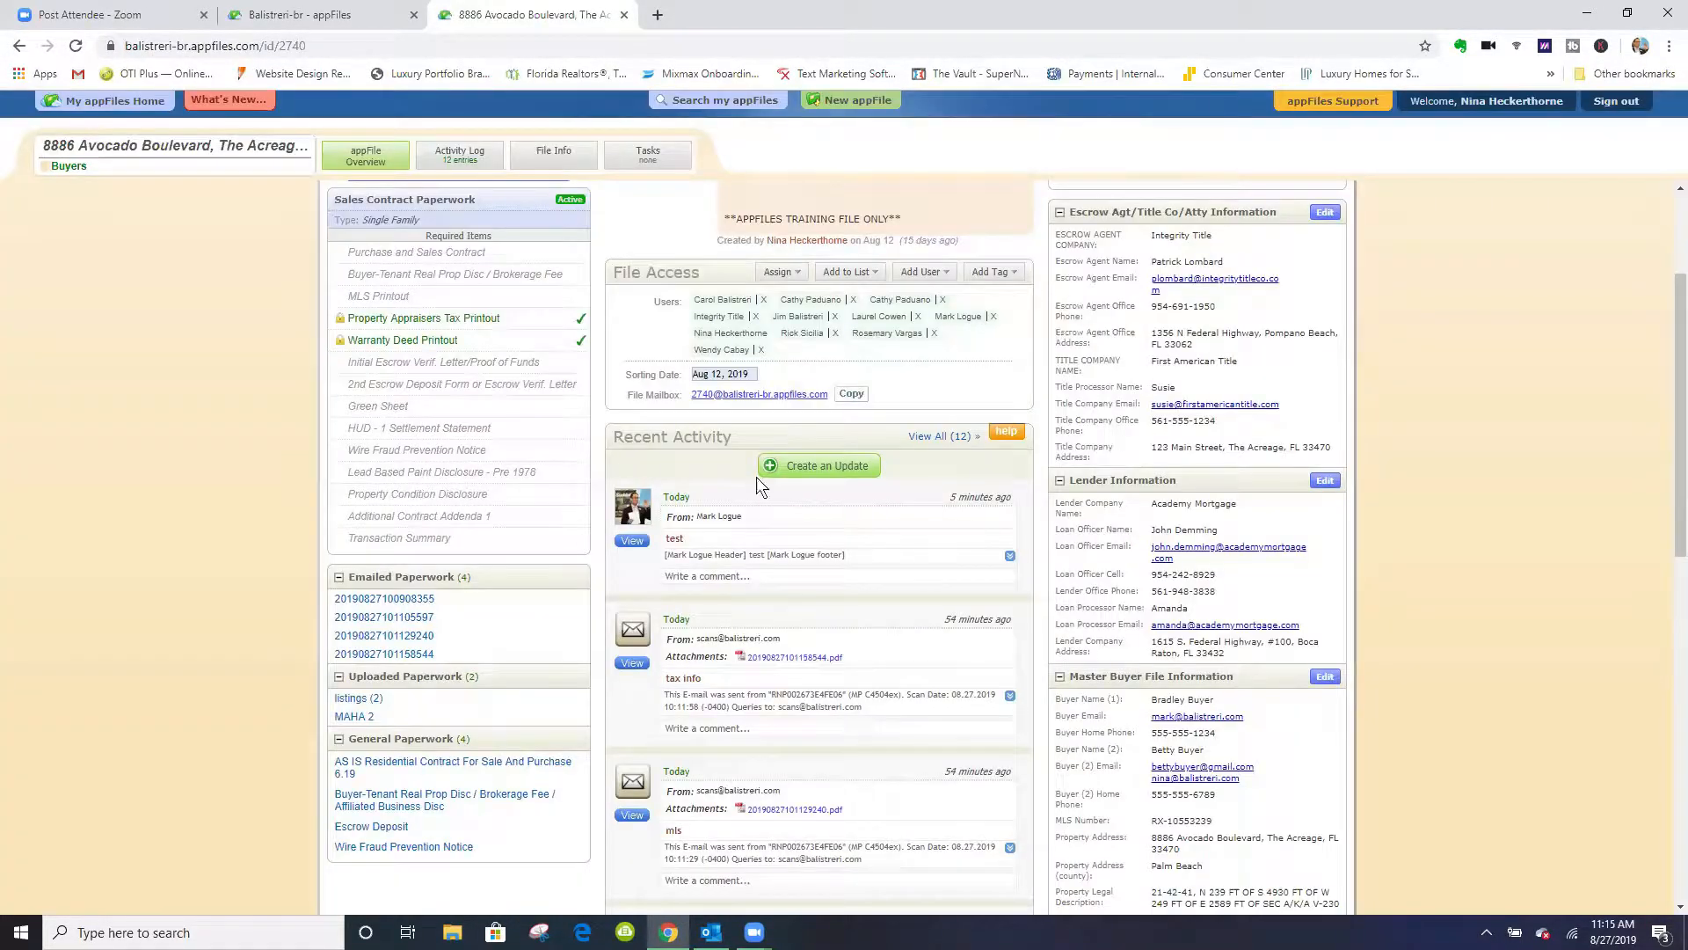
{"action": "left_click", "coordinate": [407, 635]}
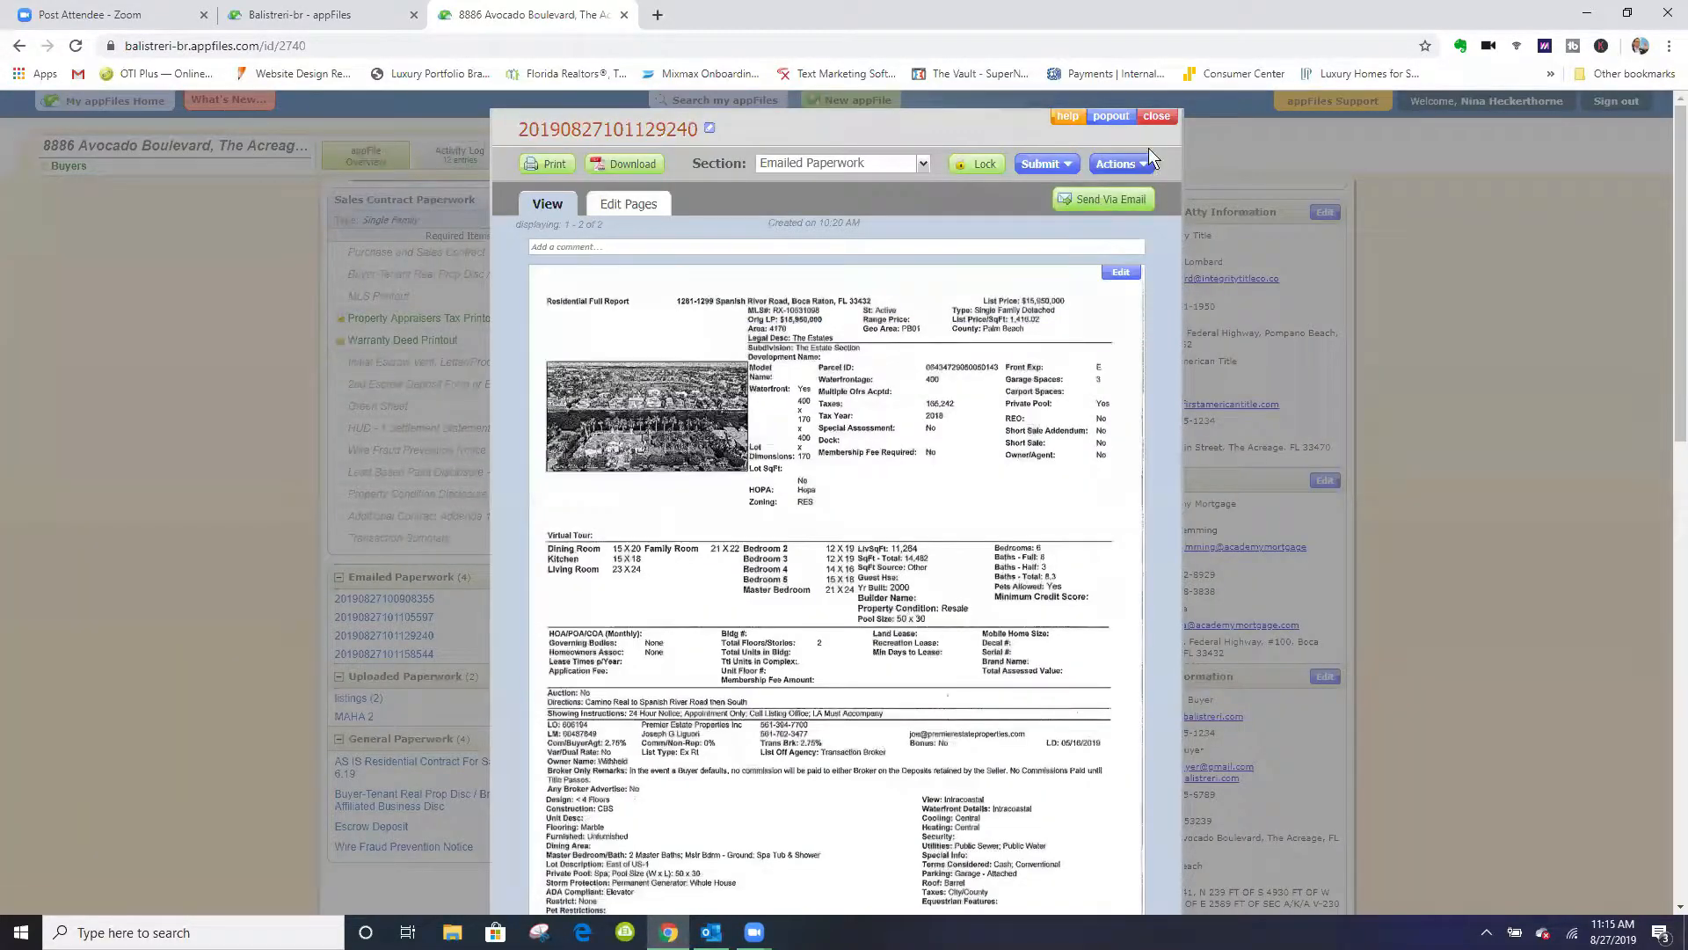
{"action": "left_click", "coordinate": [1157, 117]}
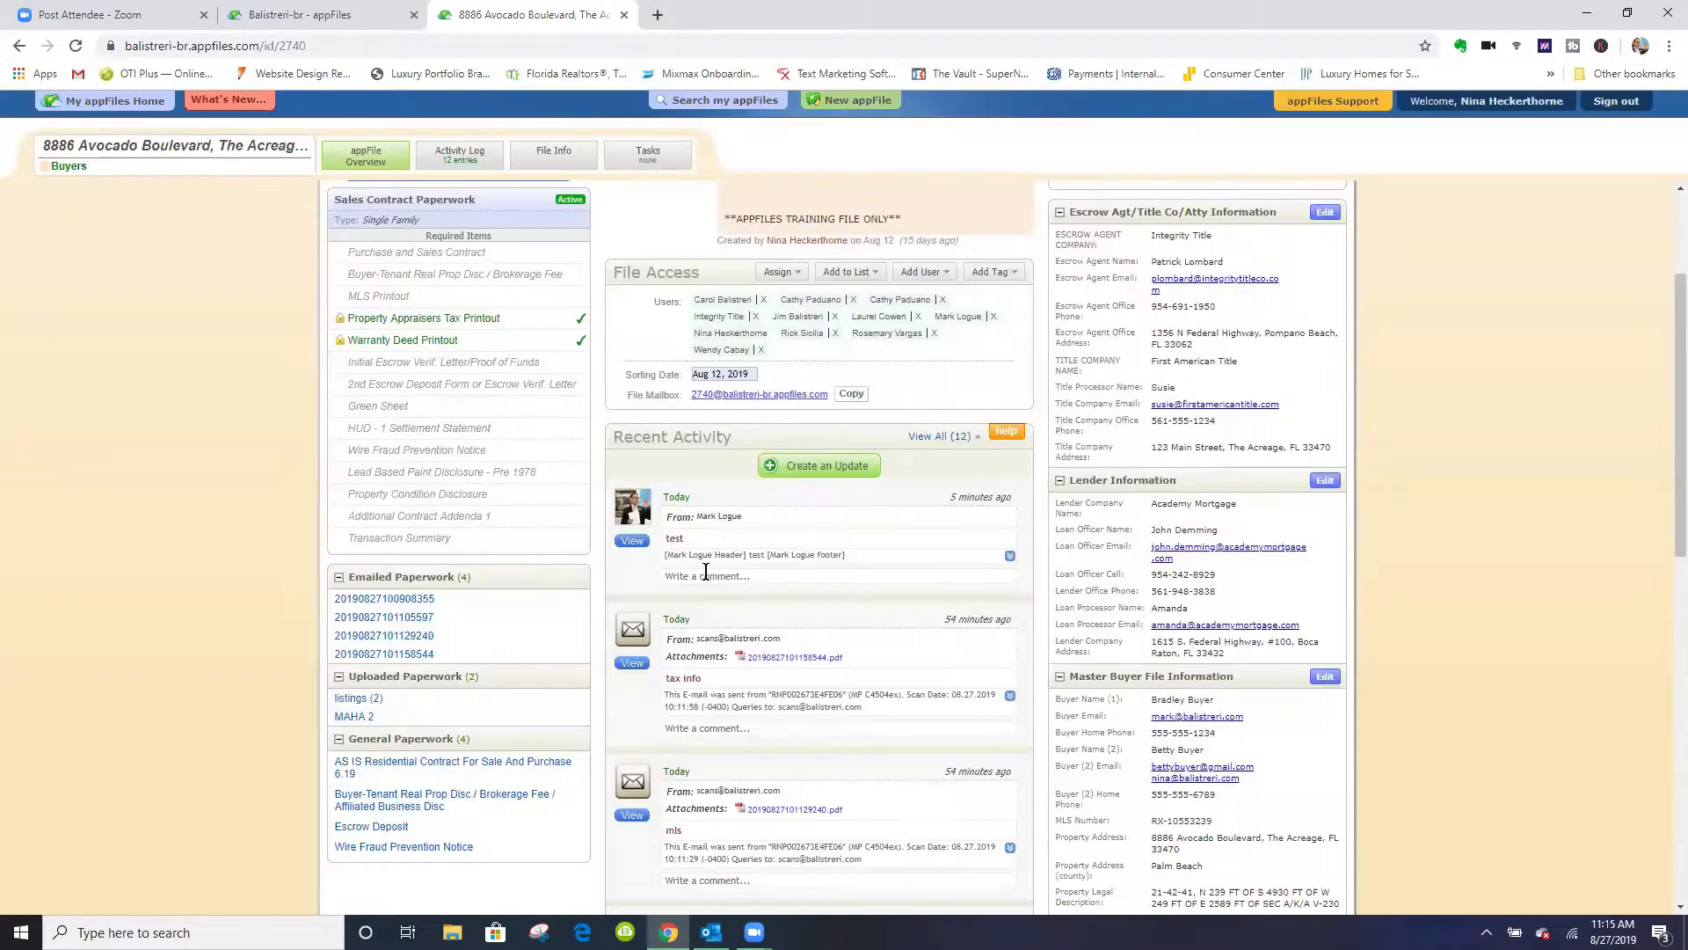
{"action": "left_click", "coordinate": [373, 618]}
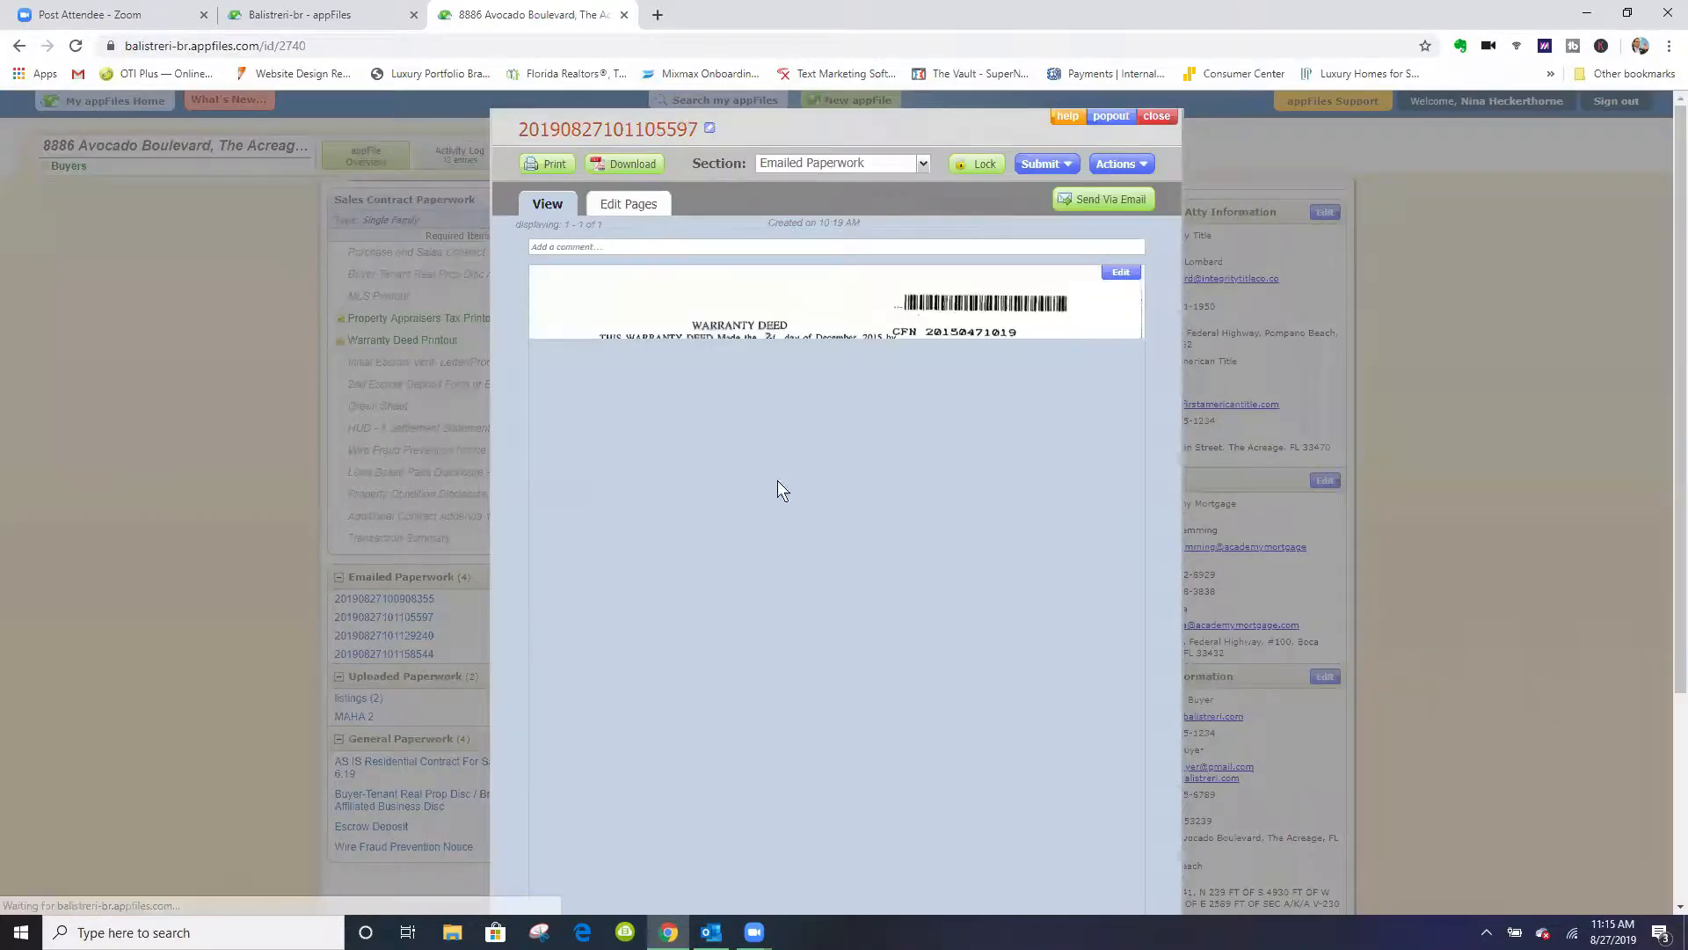
{"action": "left_click", "coordinate": [1156, 117]}
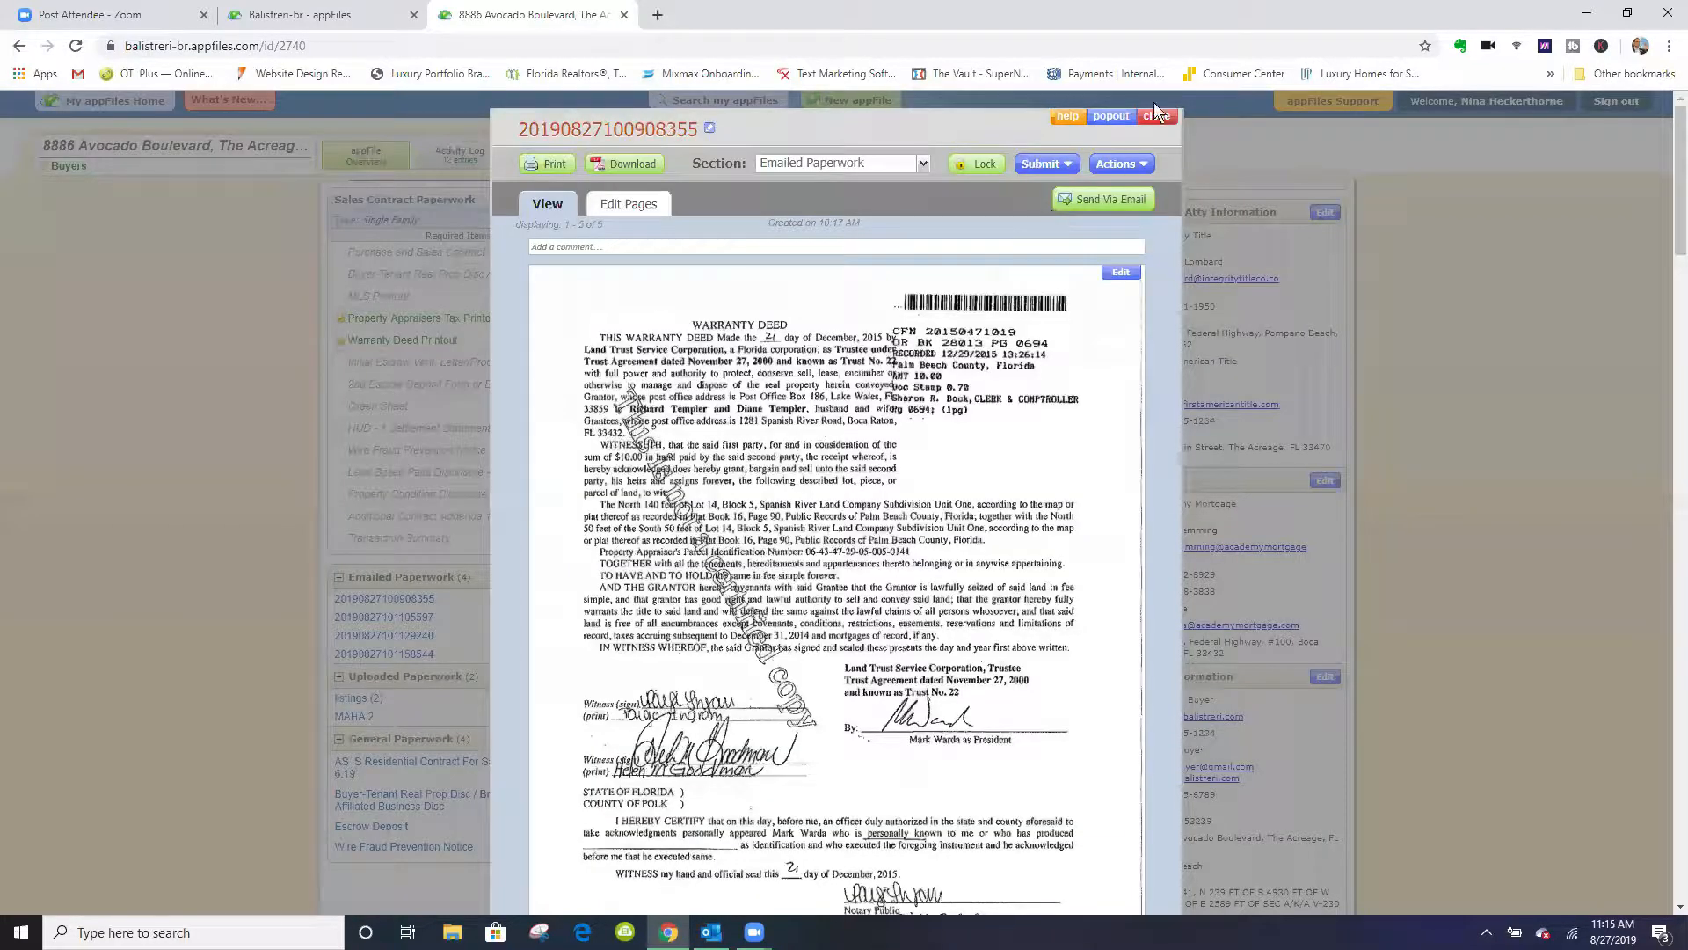
{"action": "left_click", "coordinate": [1164, 117]}
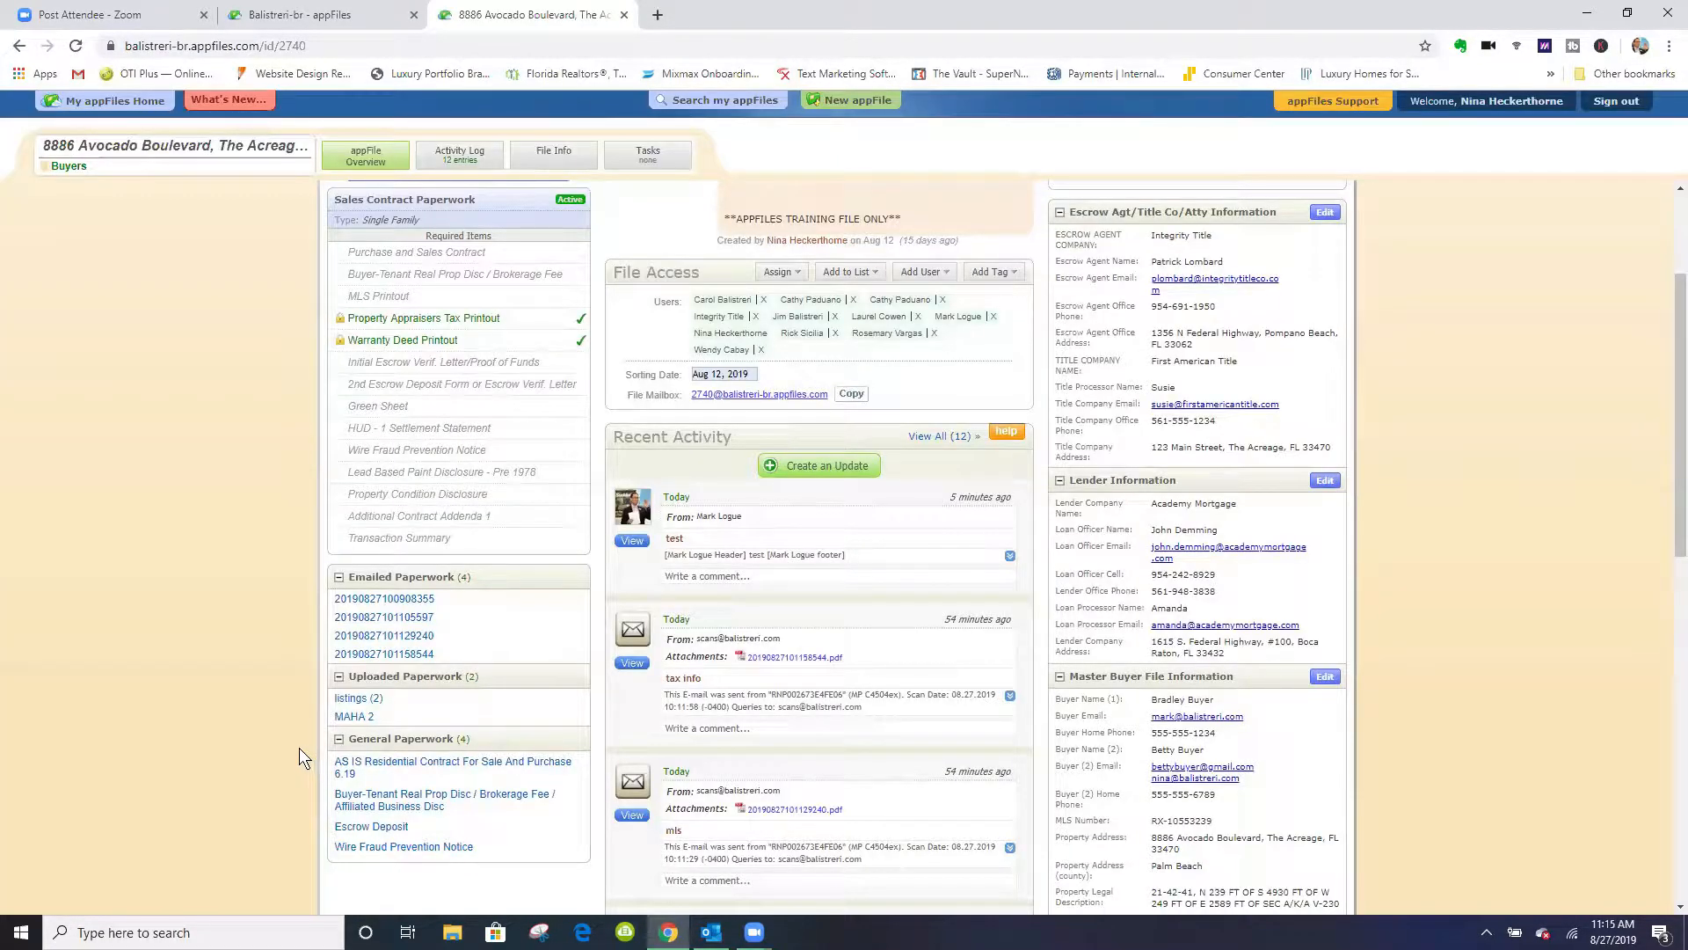
- Reload the property file and locate the "avocado contract executed" document under Emailed Paperwork
{"action": "scroll", "coordinate": [278, 725], "scroll_direction": "down", "scroll_amount": 1}
{"action": "scroll", "coordinate": [369, 743], "scroll_direction": "down", "scroll_amount": 3}
{"action": "scroll", "coordinate": [448, 761], "scroll_direction": "up", "scroll_amount": 5}
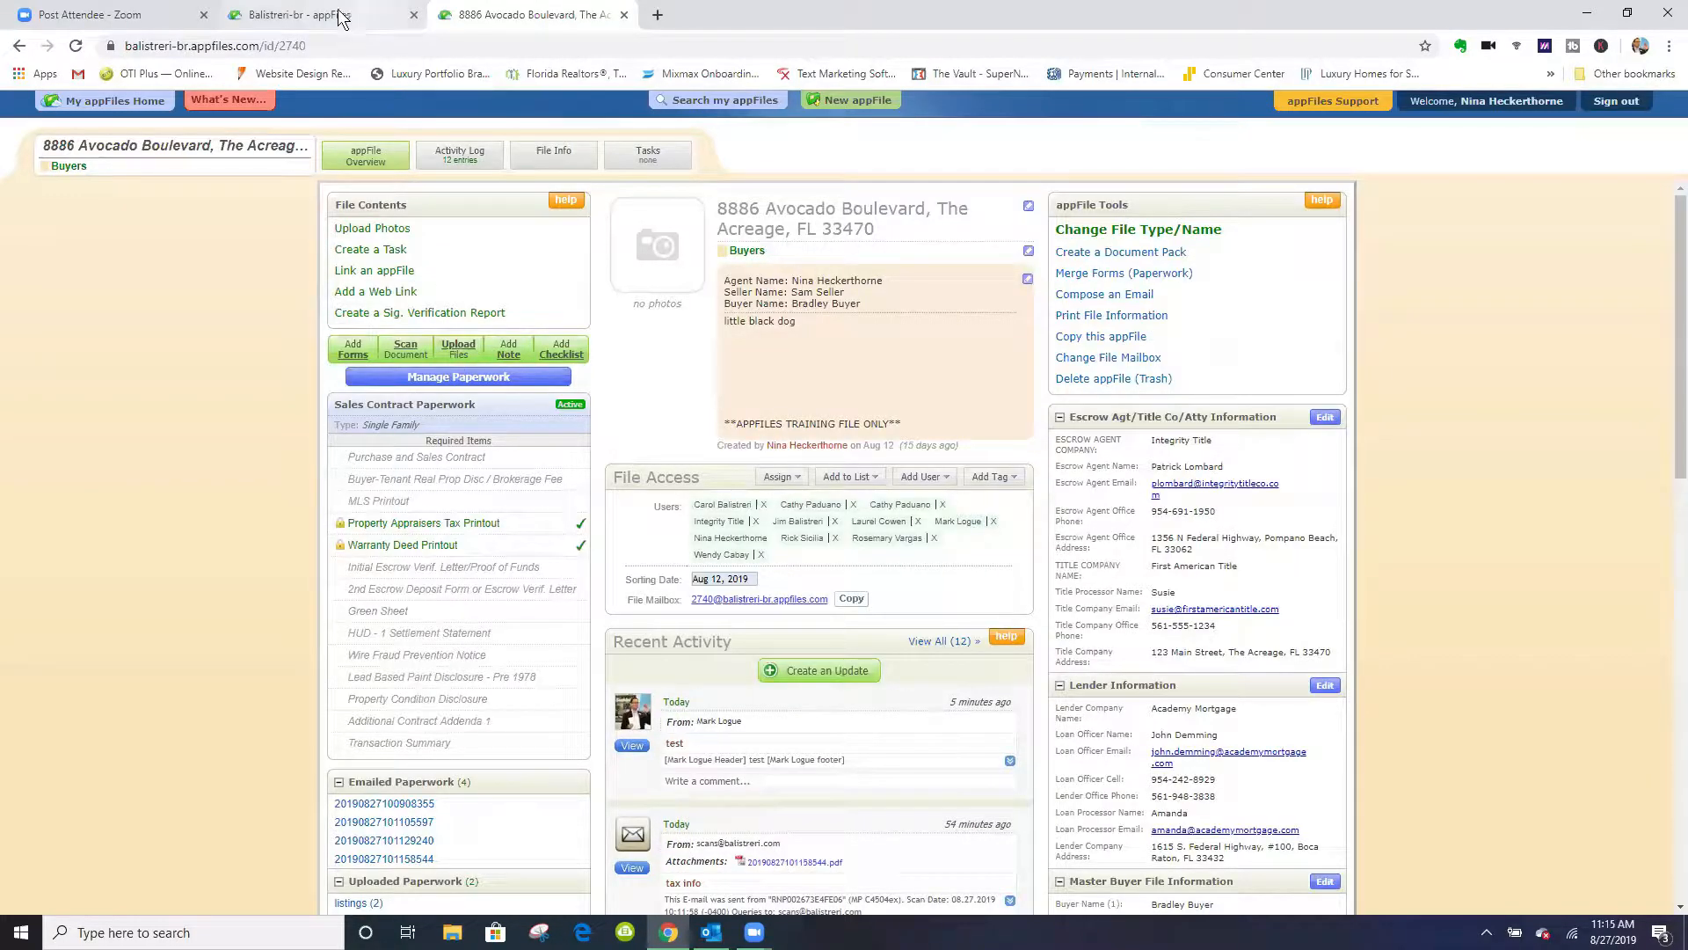
{"action": "left_click", "coordinate": [76, 44]}
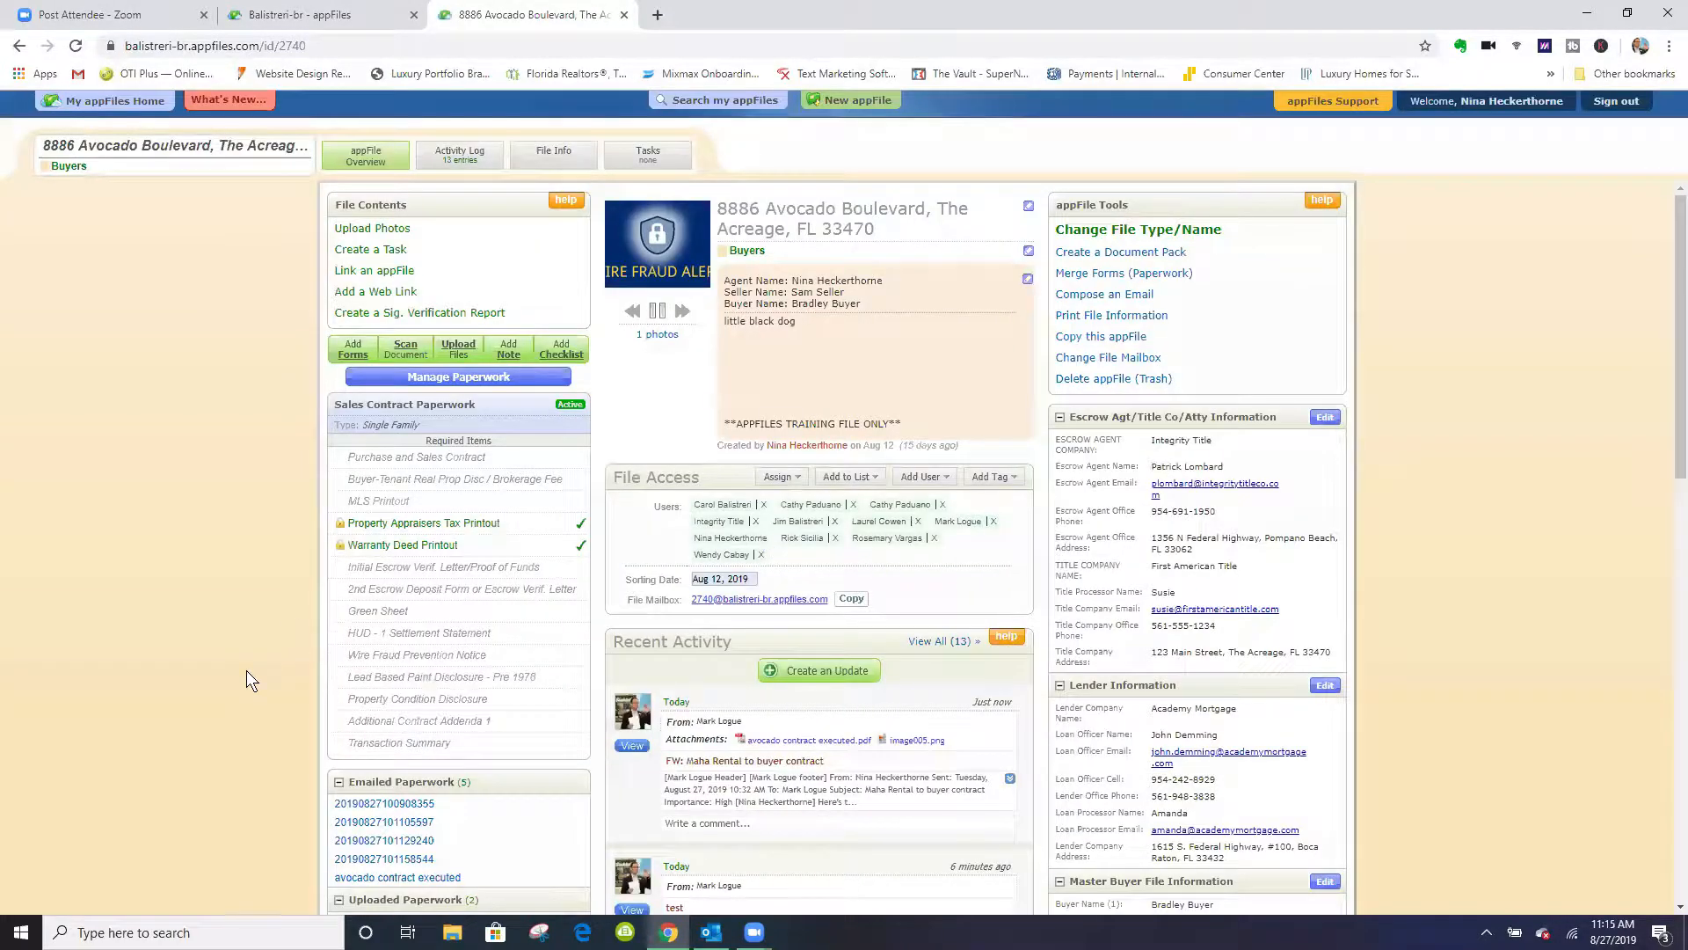
{"action": "scroll", "coordinate": [285, 610], "scroll_direction": "down", "scroll_amount": 5}
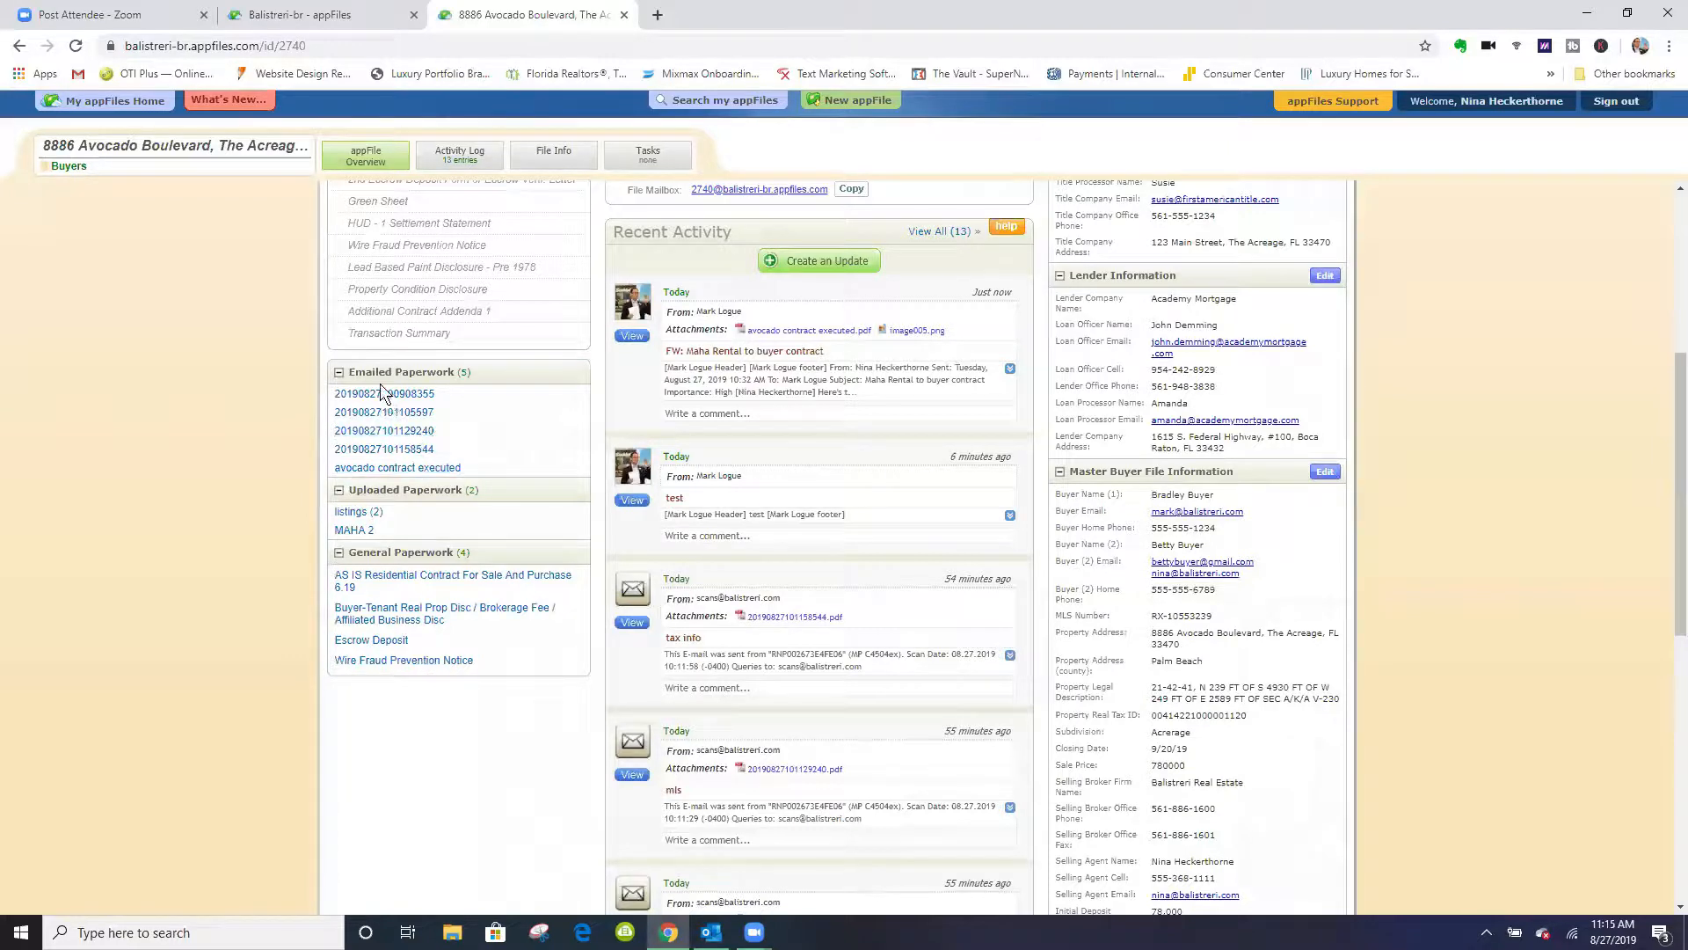
- Open the emailed "avocado contract executed" document and read through its first five pages
{"action": "left_click", "coordinate": [401, 471]}
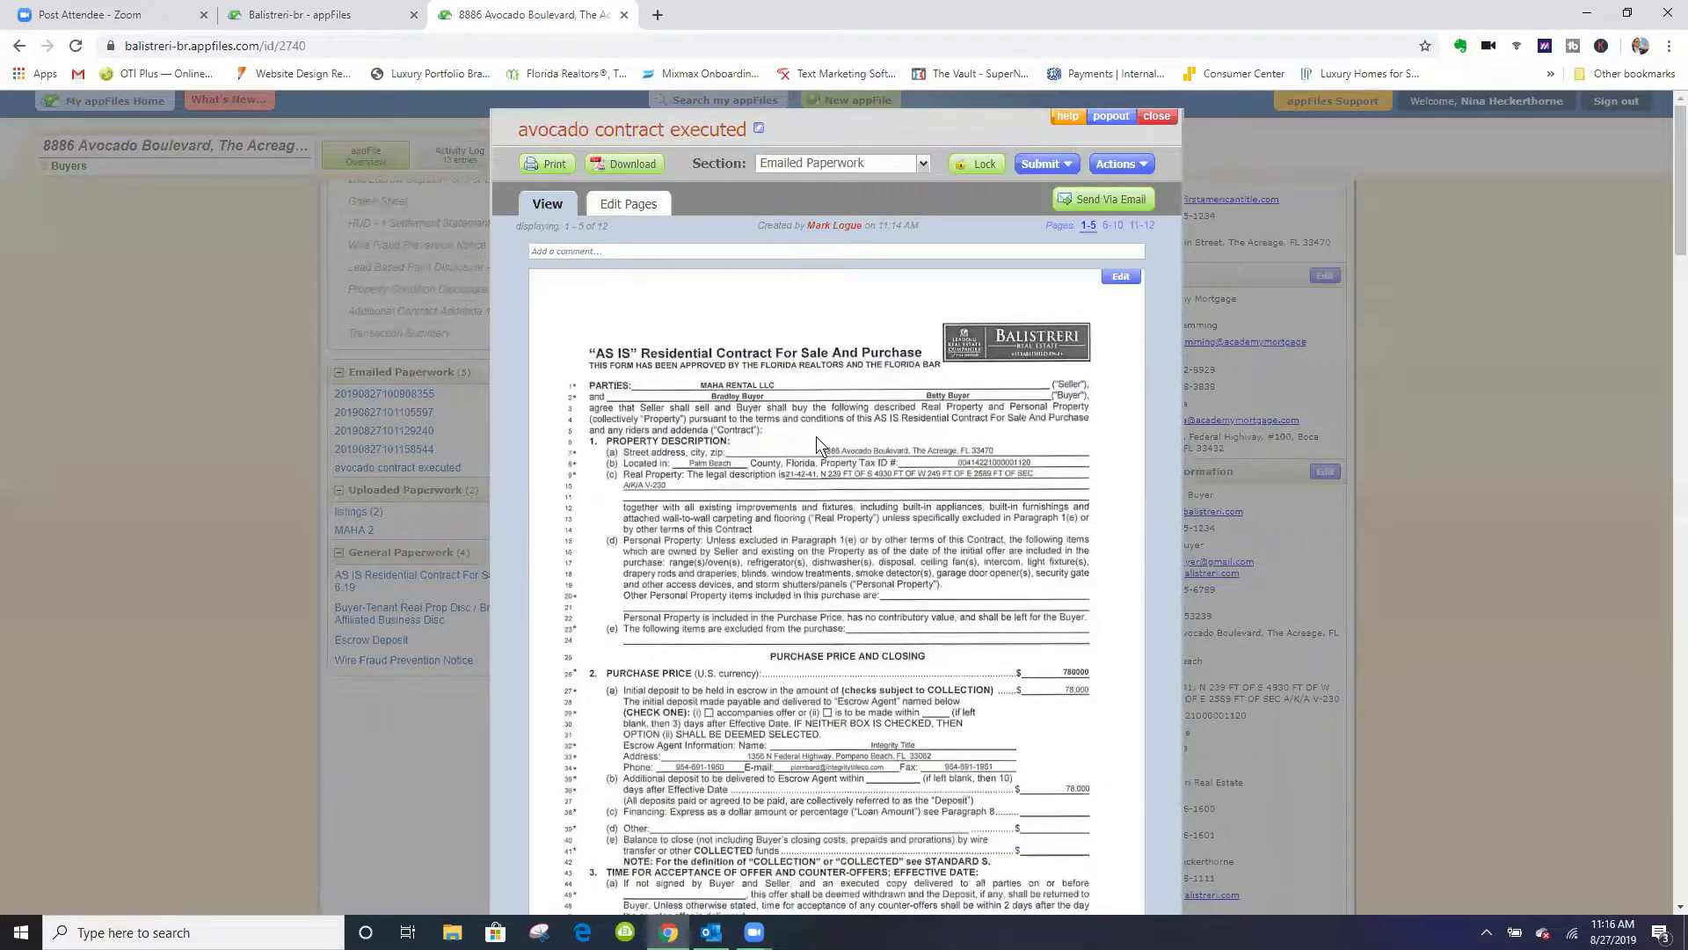
{"action": "scroll", "coordinate": [872, 426], "scroll_direction": "down", "scroll_amount": 5}
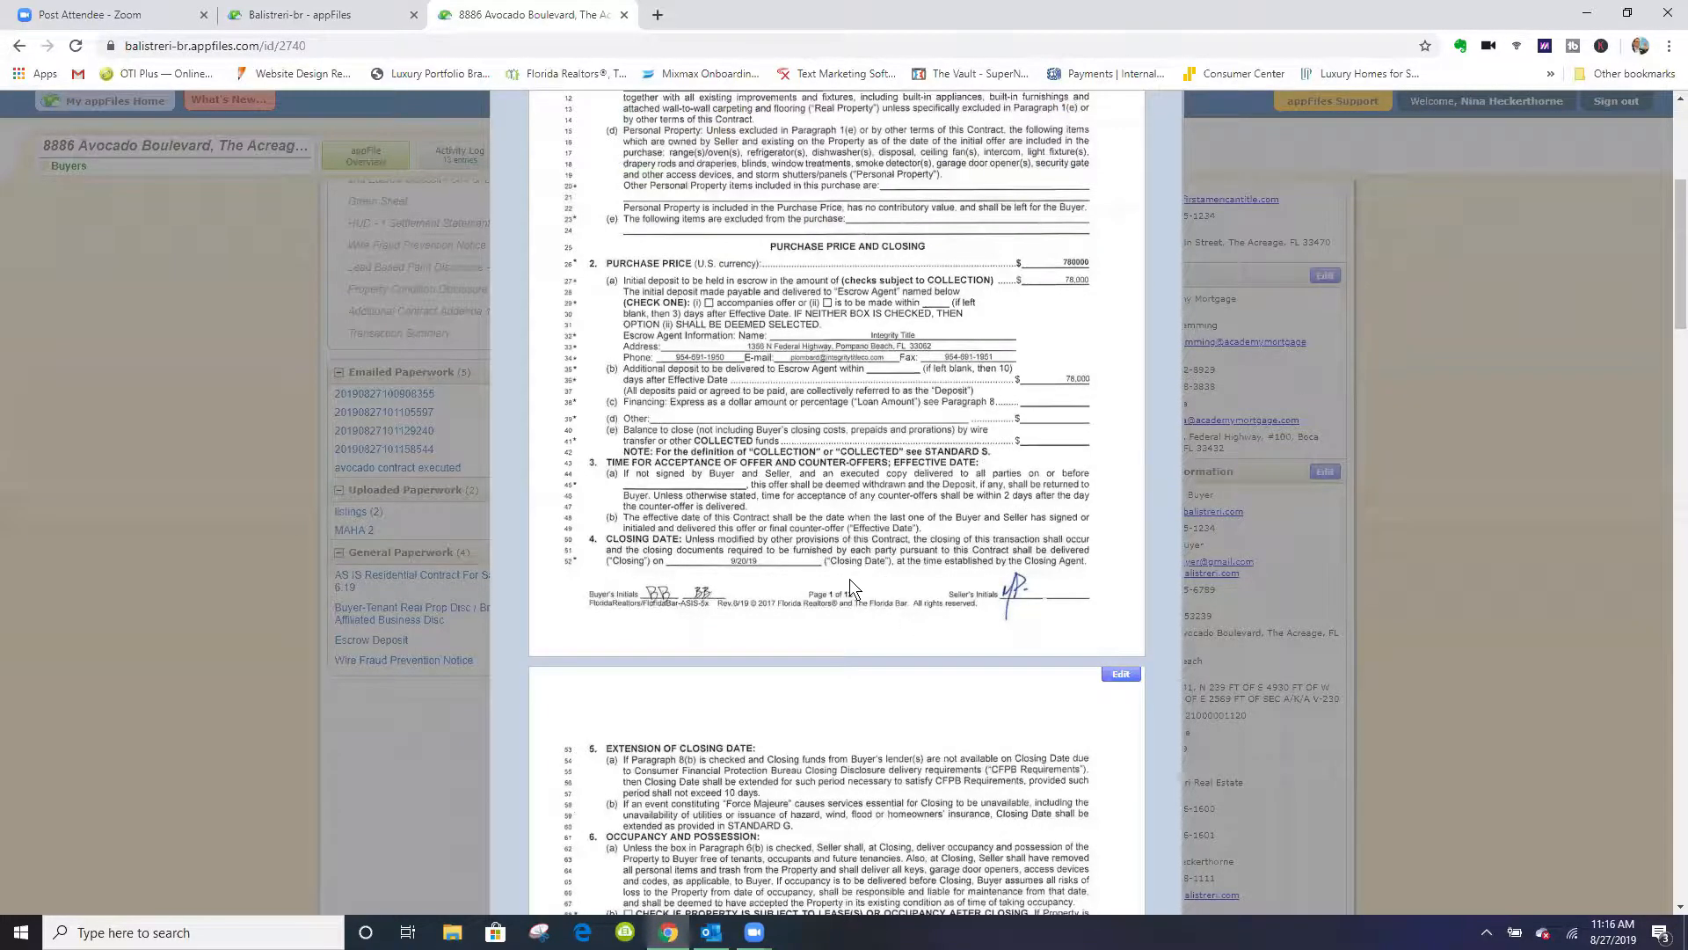
{"action": "scroll", "coordinate": [850, 579], "scroll_direction": "down", "scroll_amount": 10}
{"action": "scroll", "coordinate": [850, 578], "scroll_direction": "down", "scroll_amount": 2}
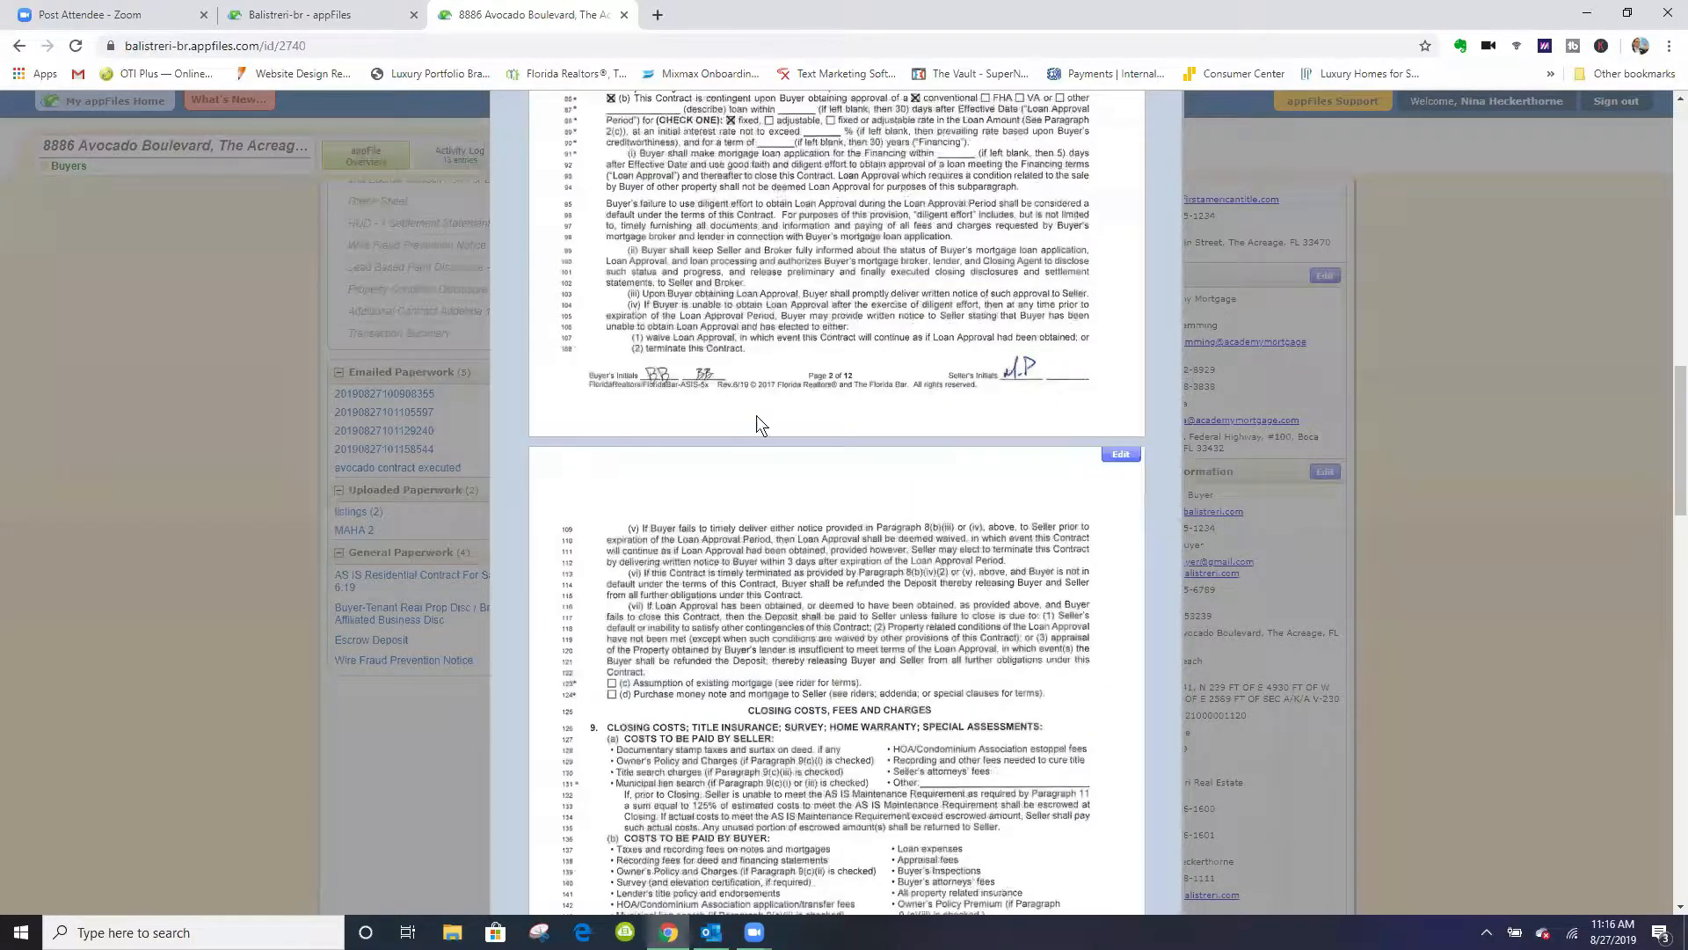
{"action": "scroll", "coordinate": [911, 525], "scroll_direction": "down", "scroll_amount": 10}
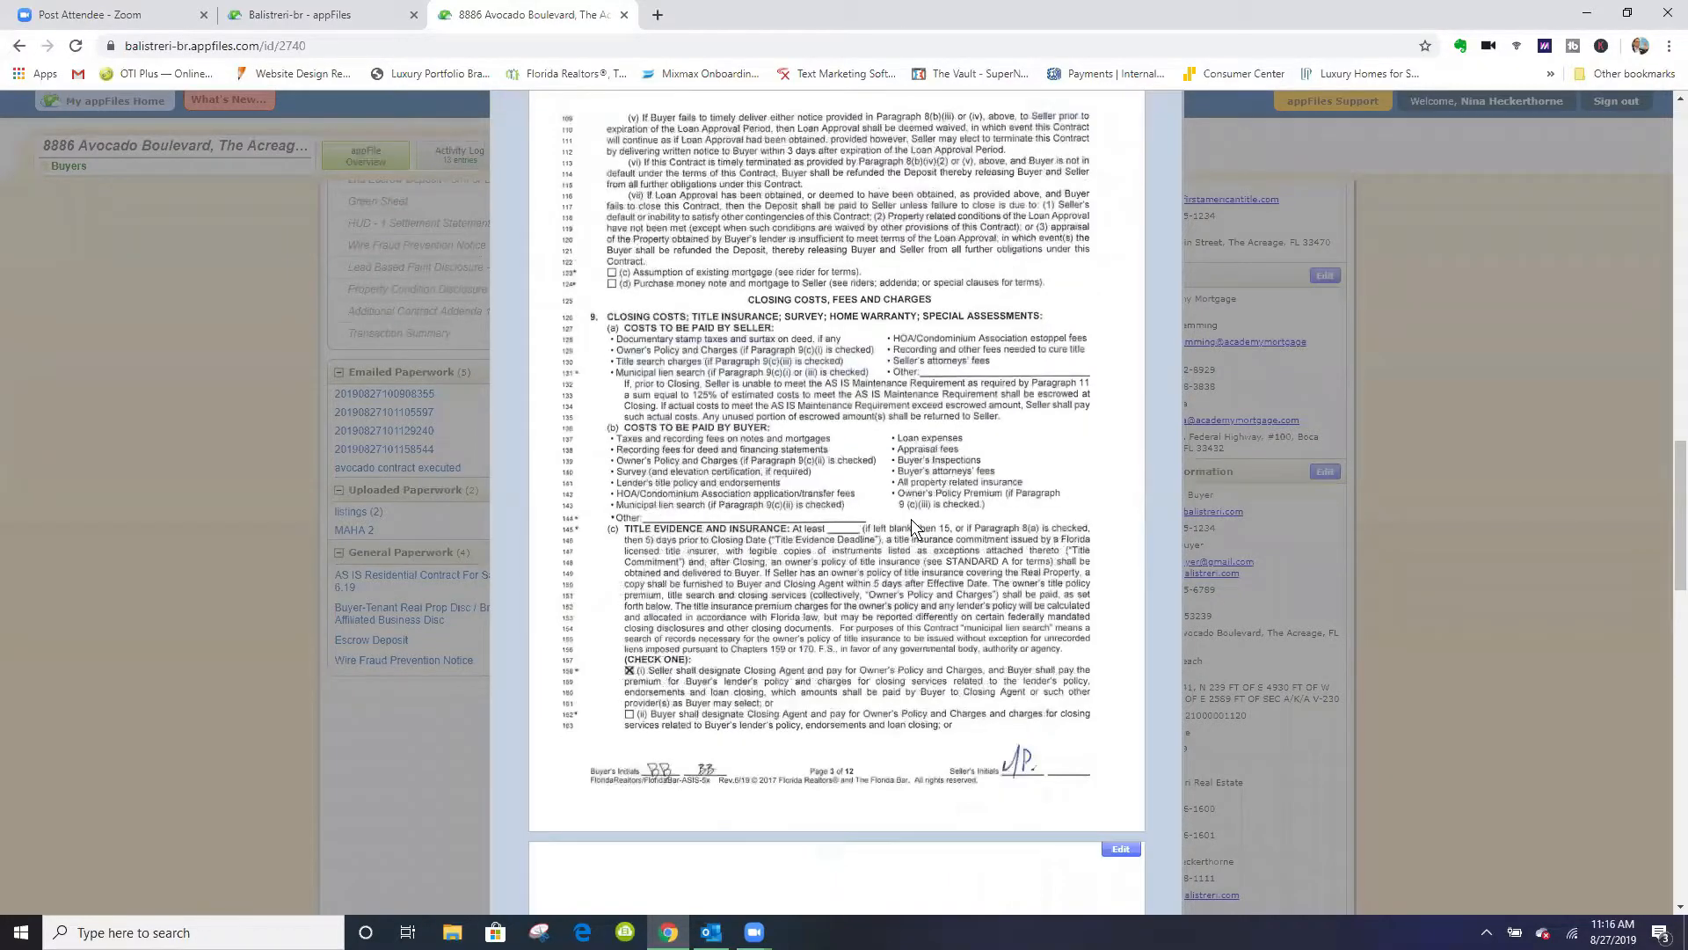
{"action": "scroll", "coordinate": [925, 497], "scroll_direction": "down", "scroll_amount": 2}
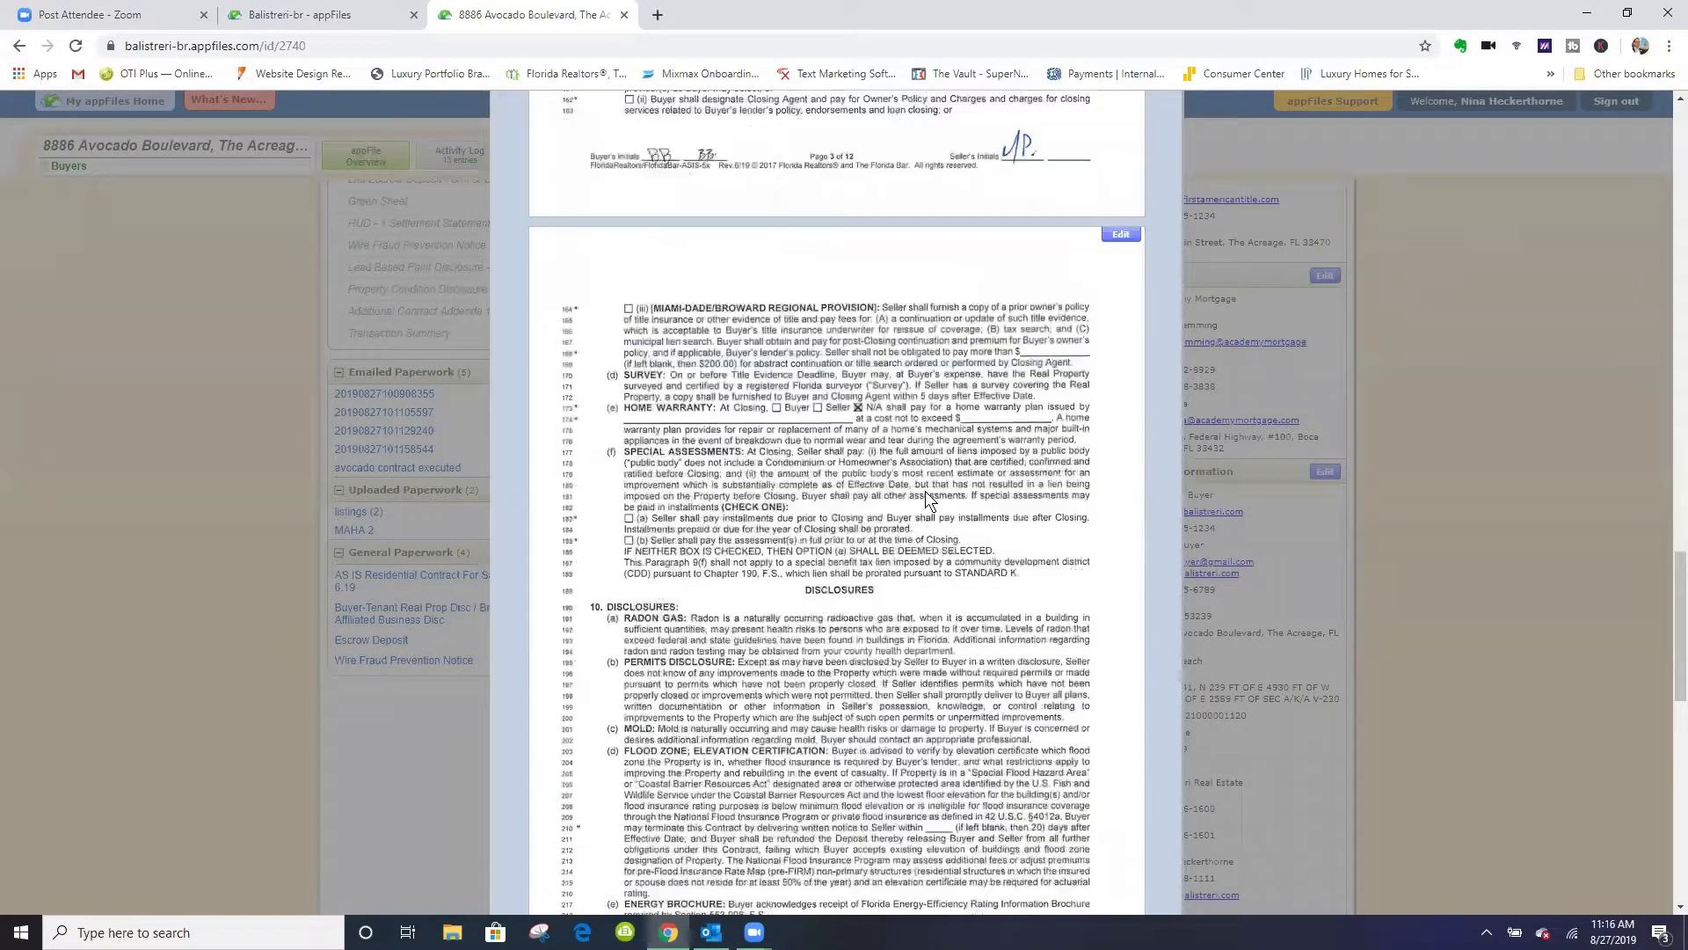
{"action": "scroll", "coordinate": [803, 543], "scroll_direction": "down", "scroll_amount": 5}
{"action": "scroll", "coordinate": [890, 534], "scroll_direction": "down", "scroll_amount": 7}
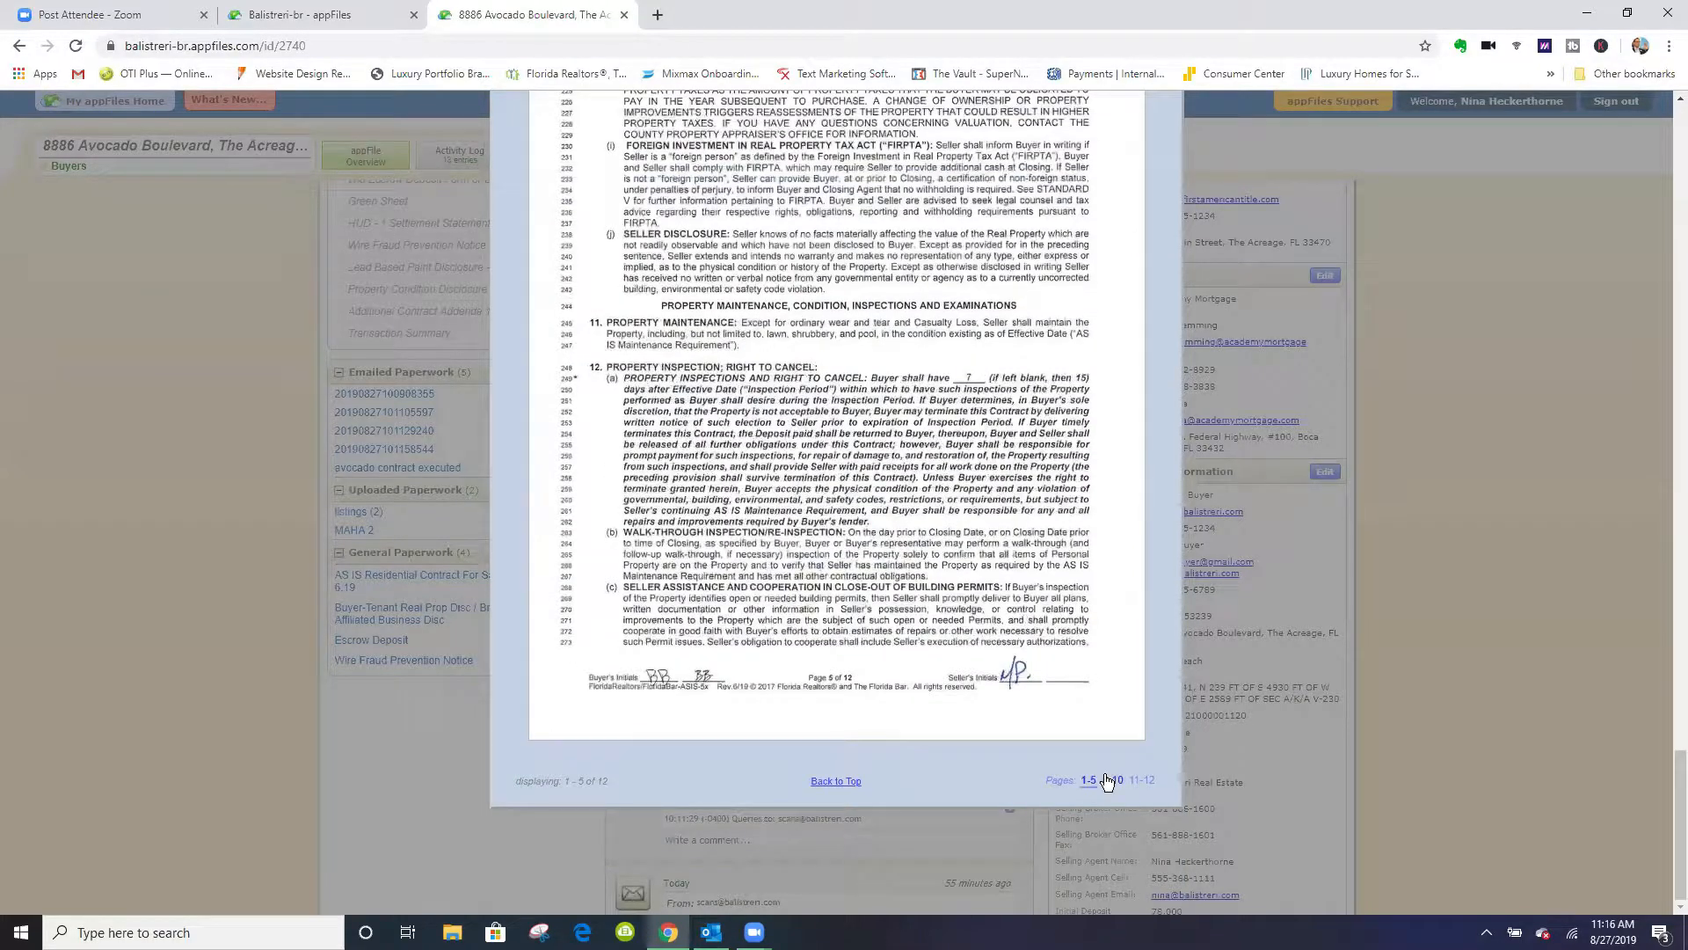
{"action": "scroll", "coordinate": [1105, 773], "scroll_direction": "up", "scroll_amount": 10}
{"action": "scroll", "coordinate": [1104, 774], "scroll_direction": "up", "scroll_amount": 20}
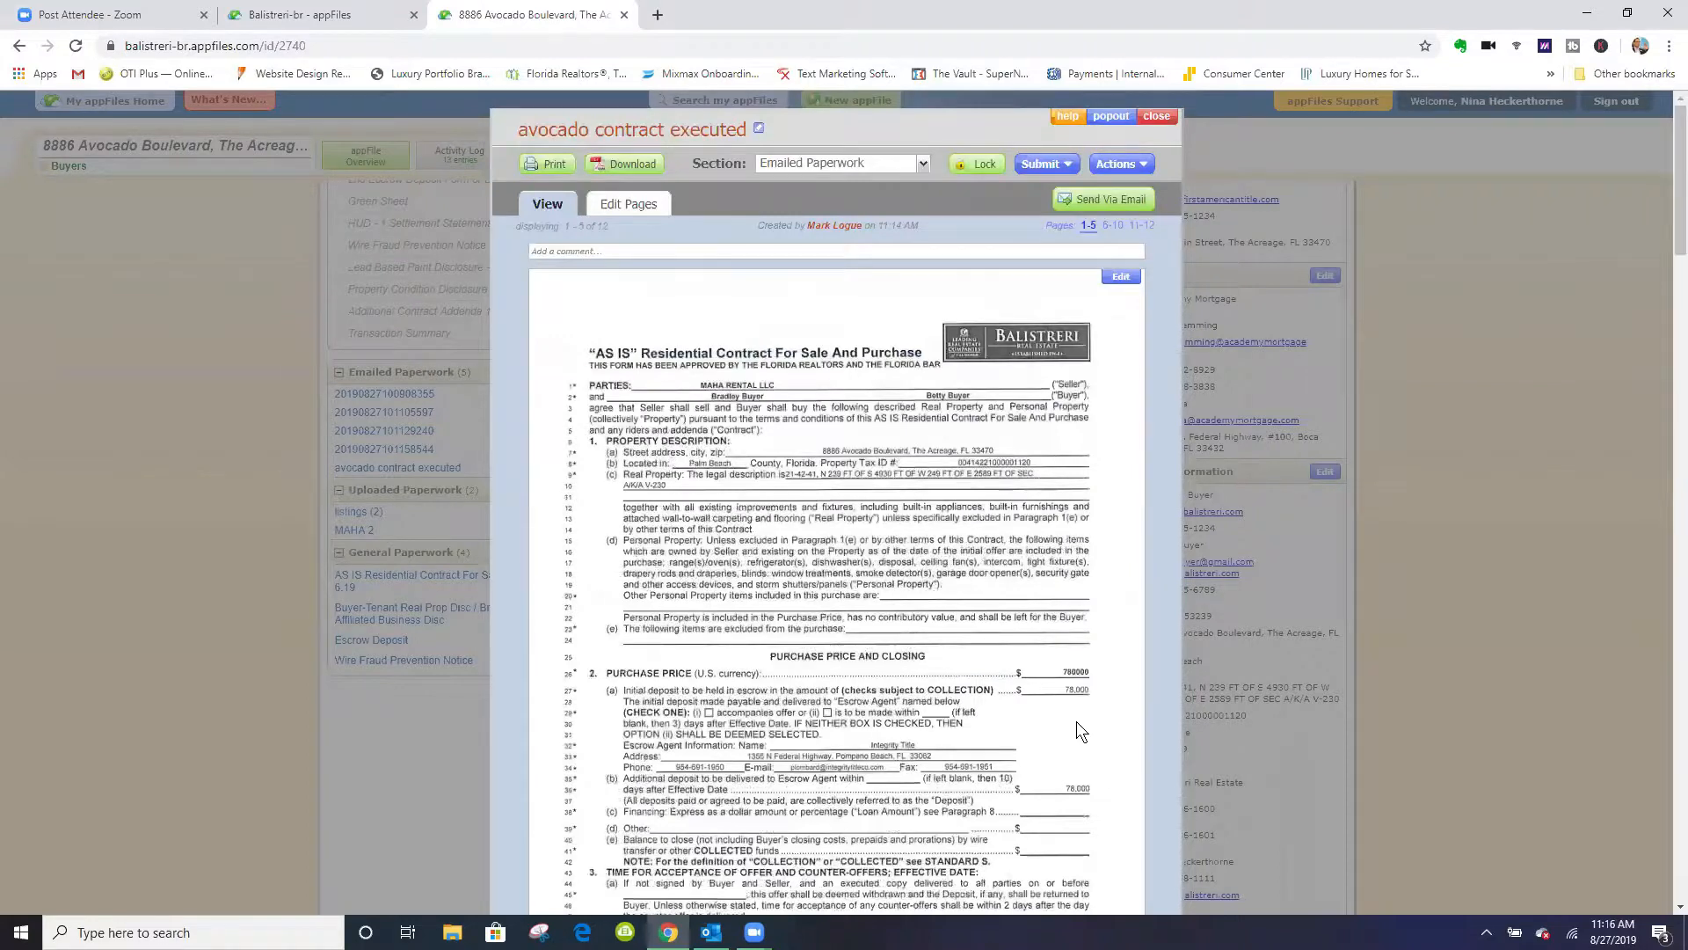
- Submit the avocado contract to the Sales Contract Paperwork checklist as the Purchase and Sales Contract and close the document
{"action": "left_click", "coordinate": [1046, 165]}
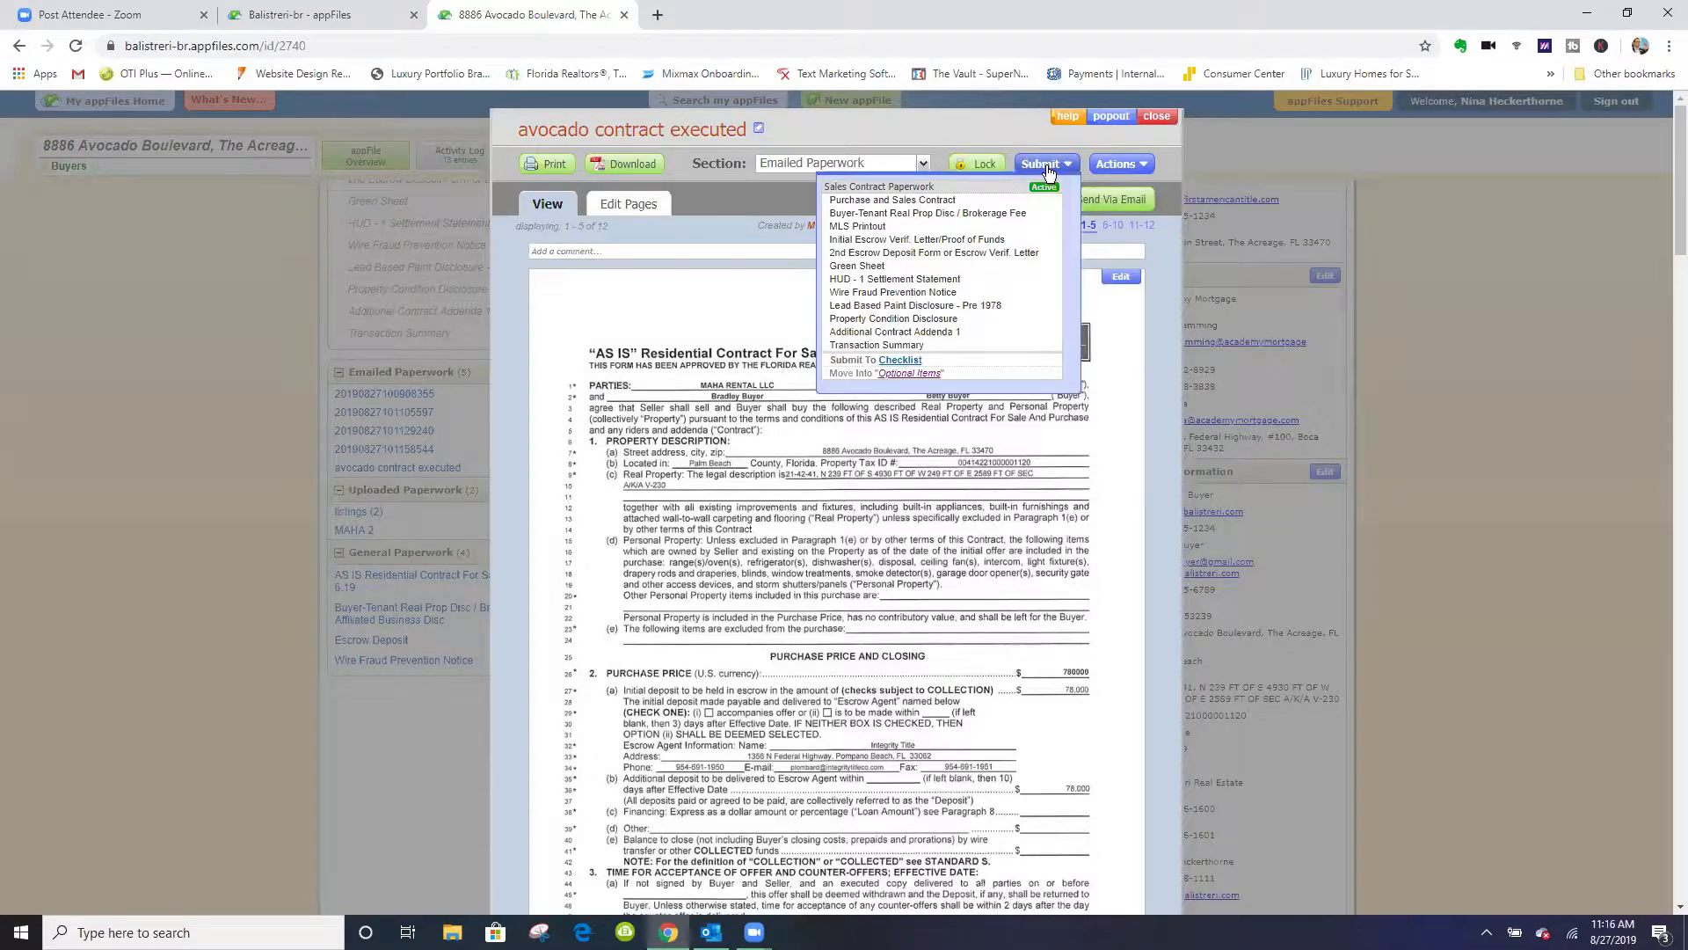
{"action": "left_click", "coordinate": [900, 201]}
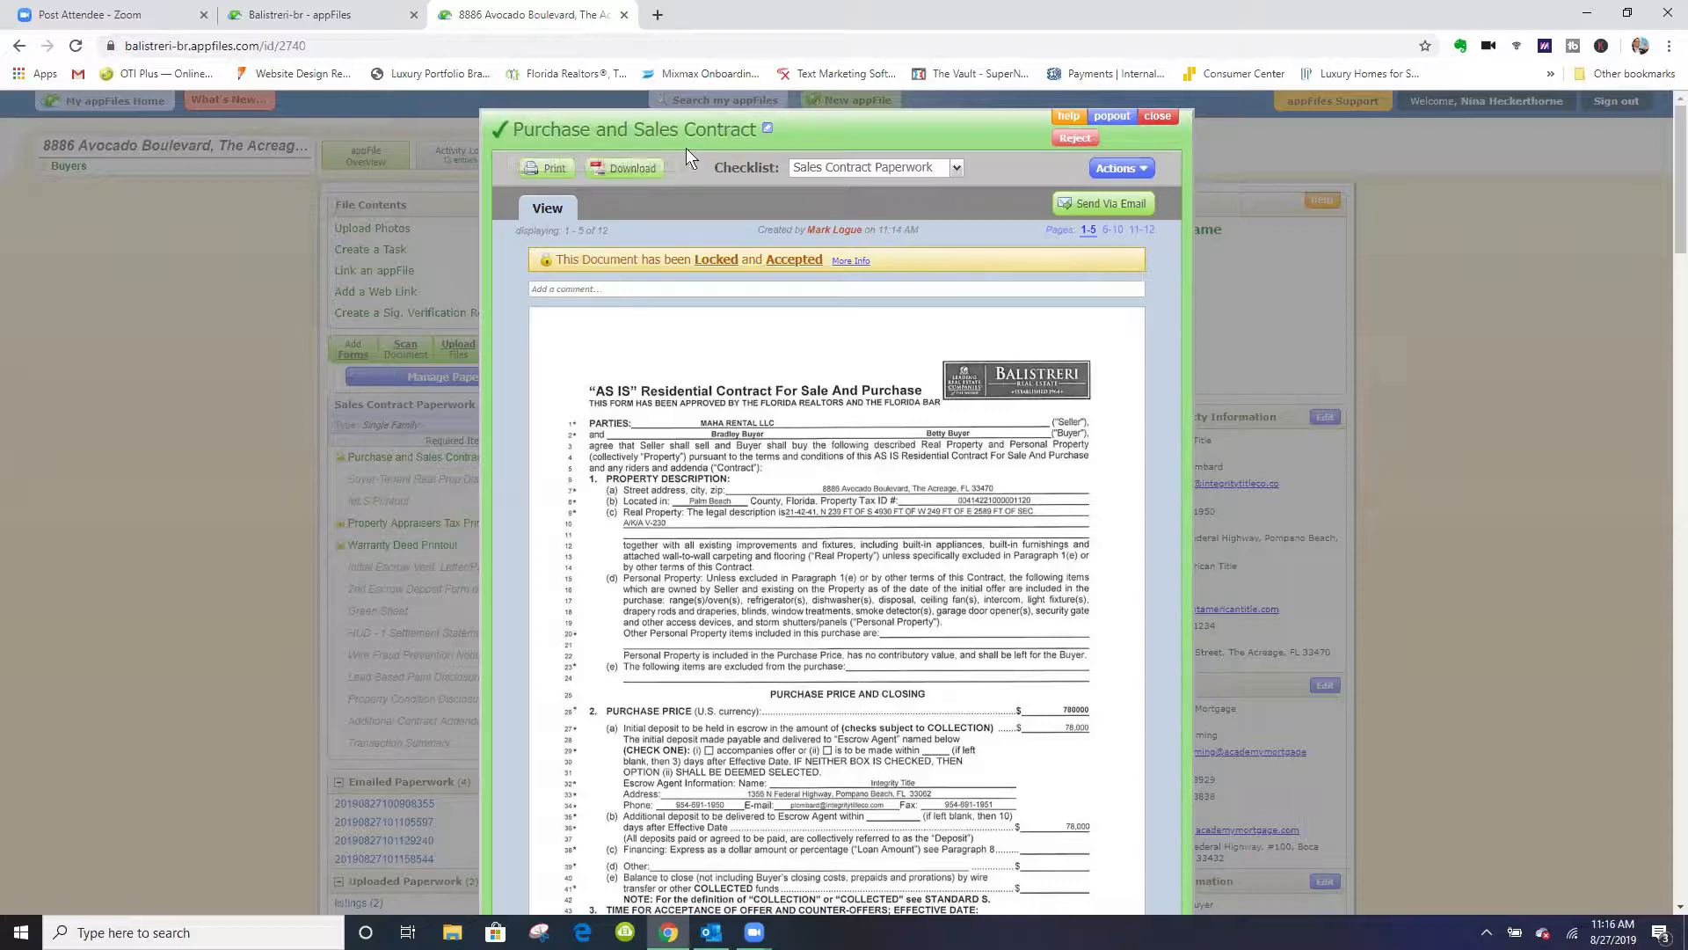
{"action": "left_click", "coordinate": [1159, 118]}
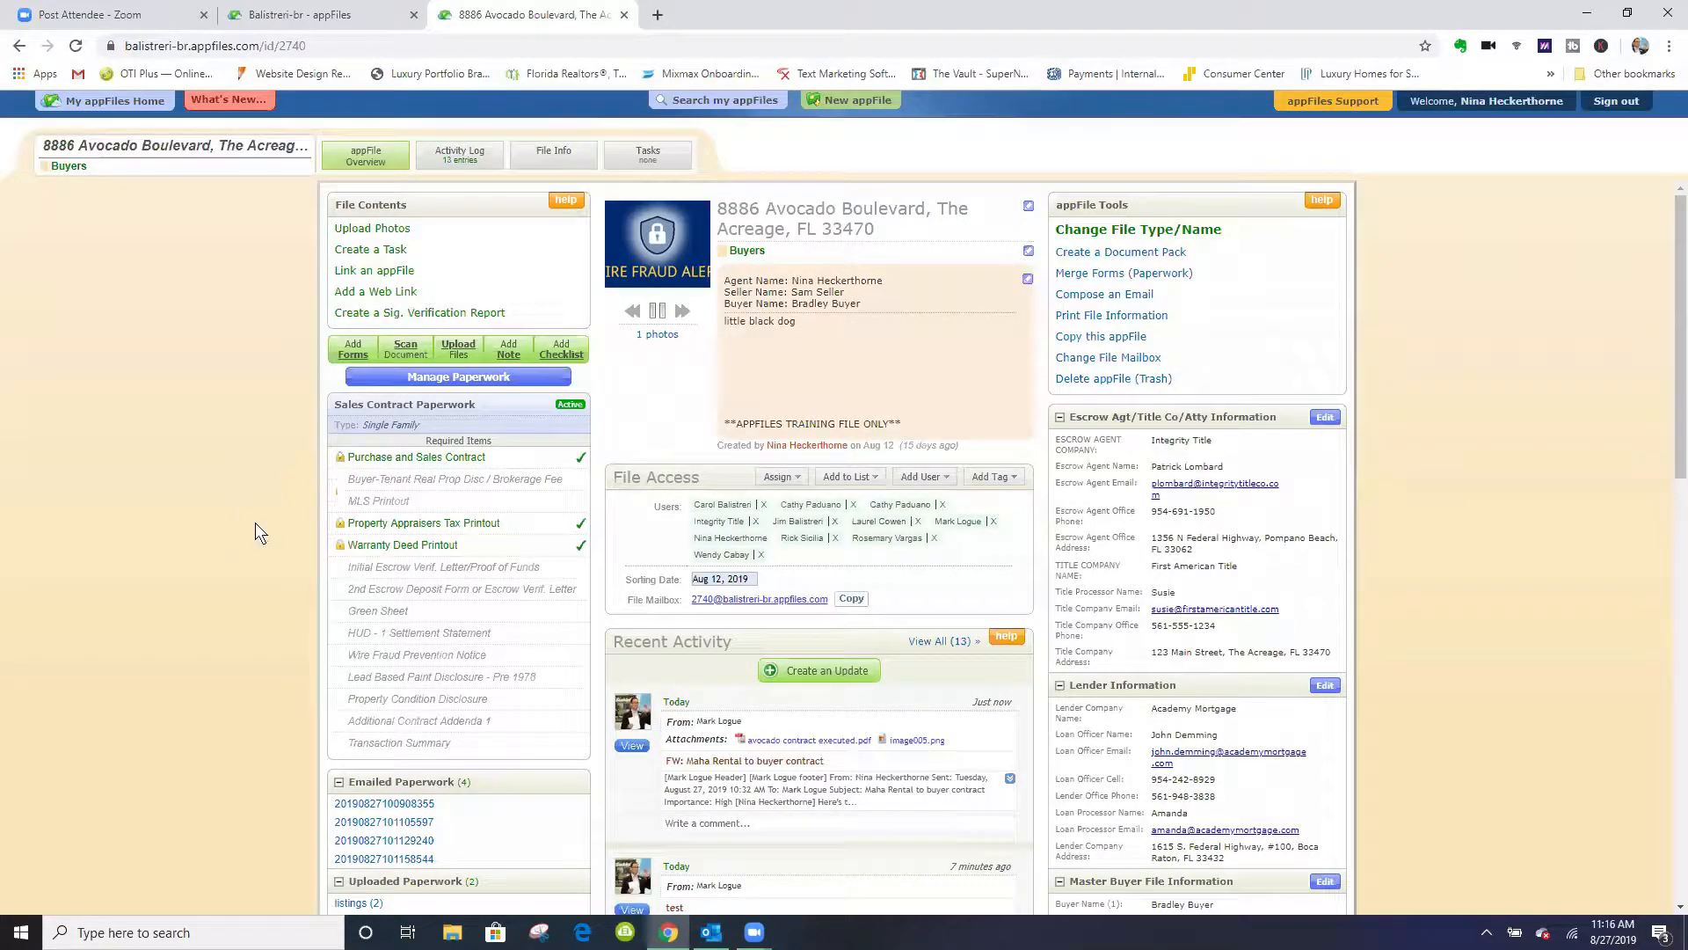
- Draft an email of the checklist's Purchase and Sales Contract to the loan officer and title company, and discard it unsent
{"action": "scroll", "coordinate": [265, 512], "scroll_direction": "down", "scroll_amount": 2}
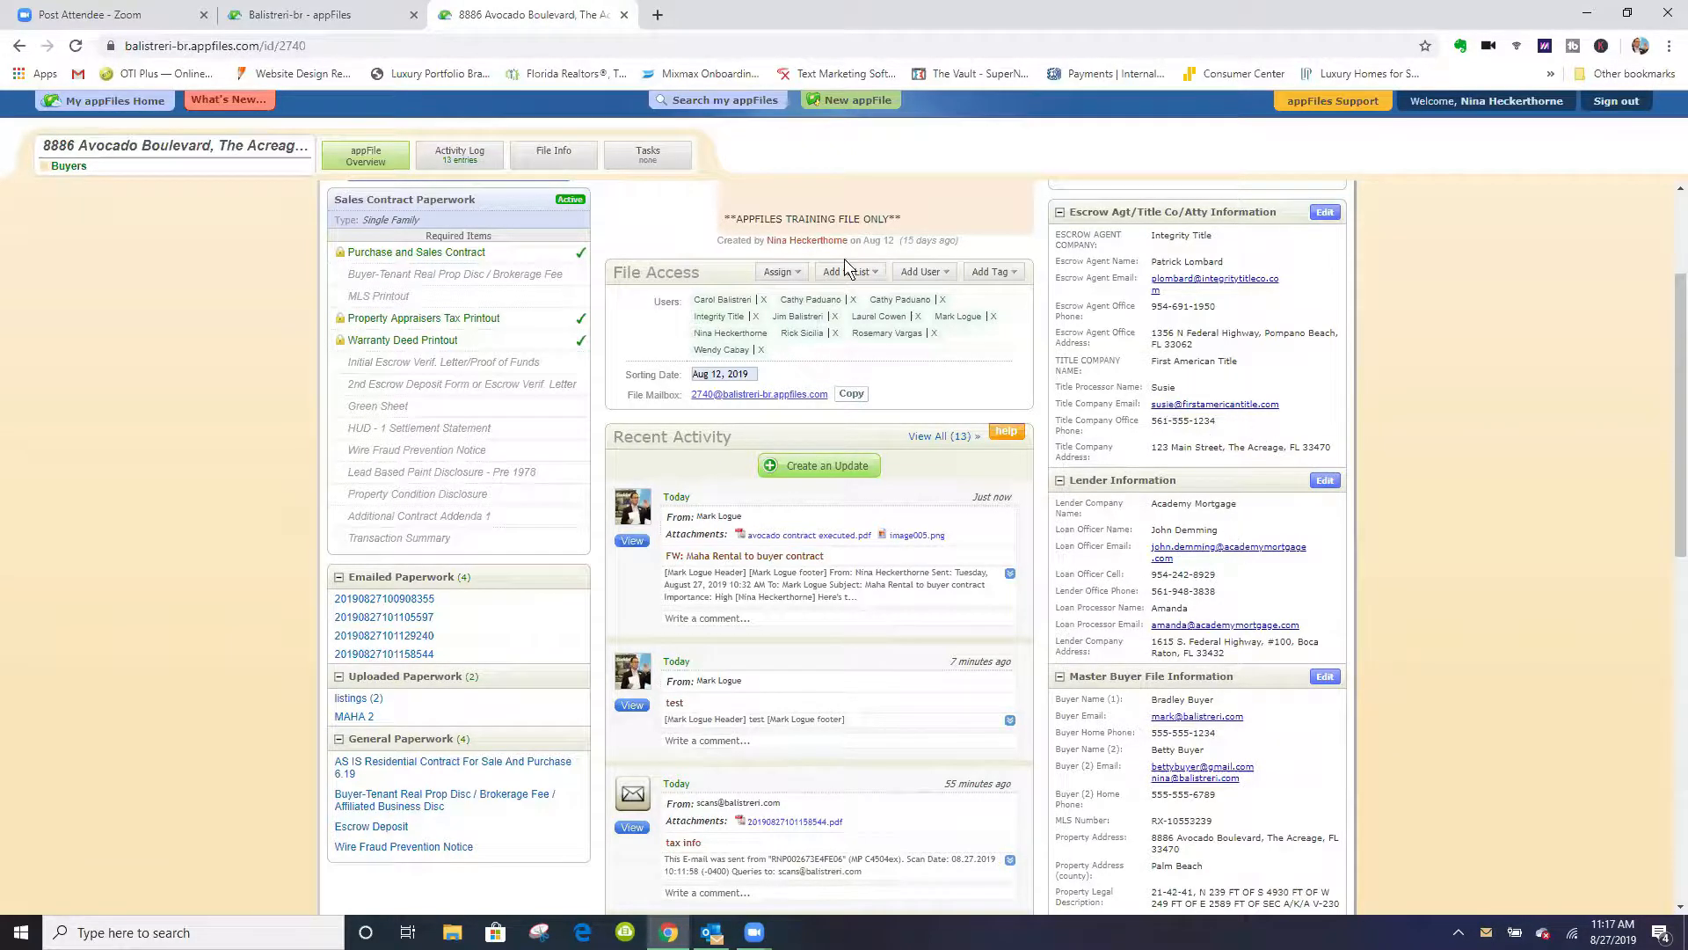
{"action": "left_click", "coordinate": [451, 255]}
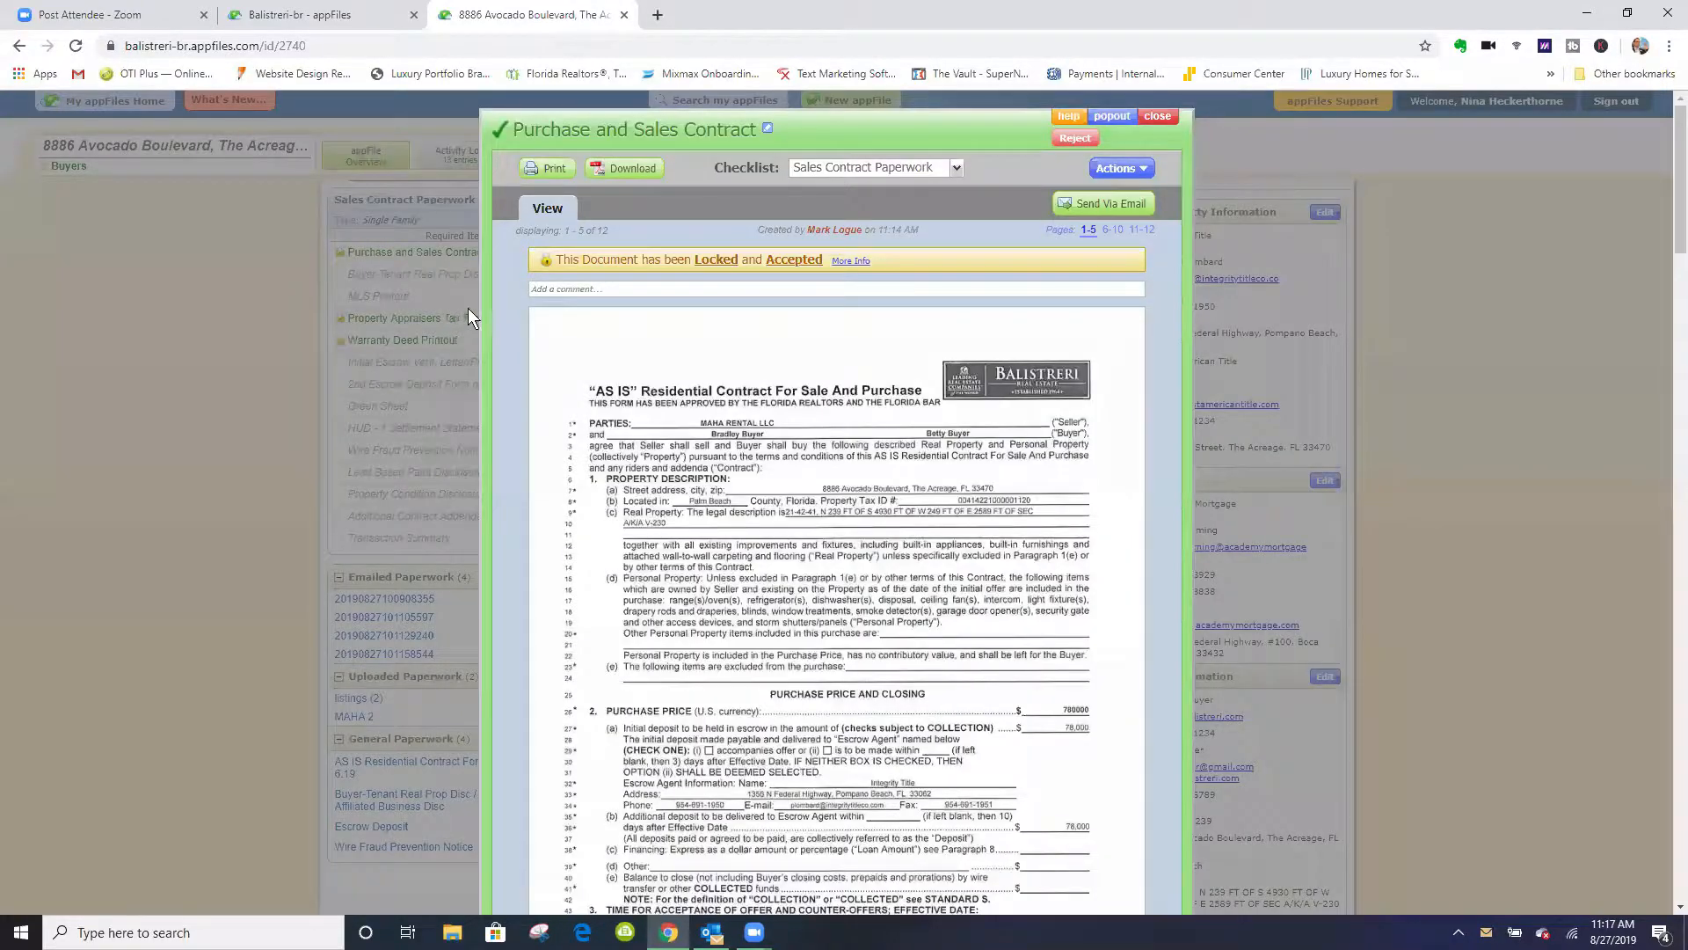
{"action": "left_click", "coordinate": [1113, 207]}
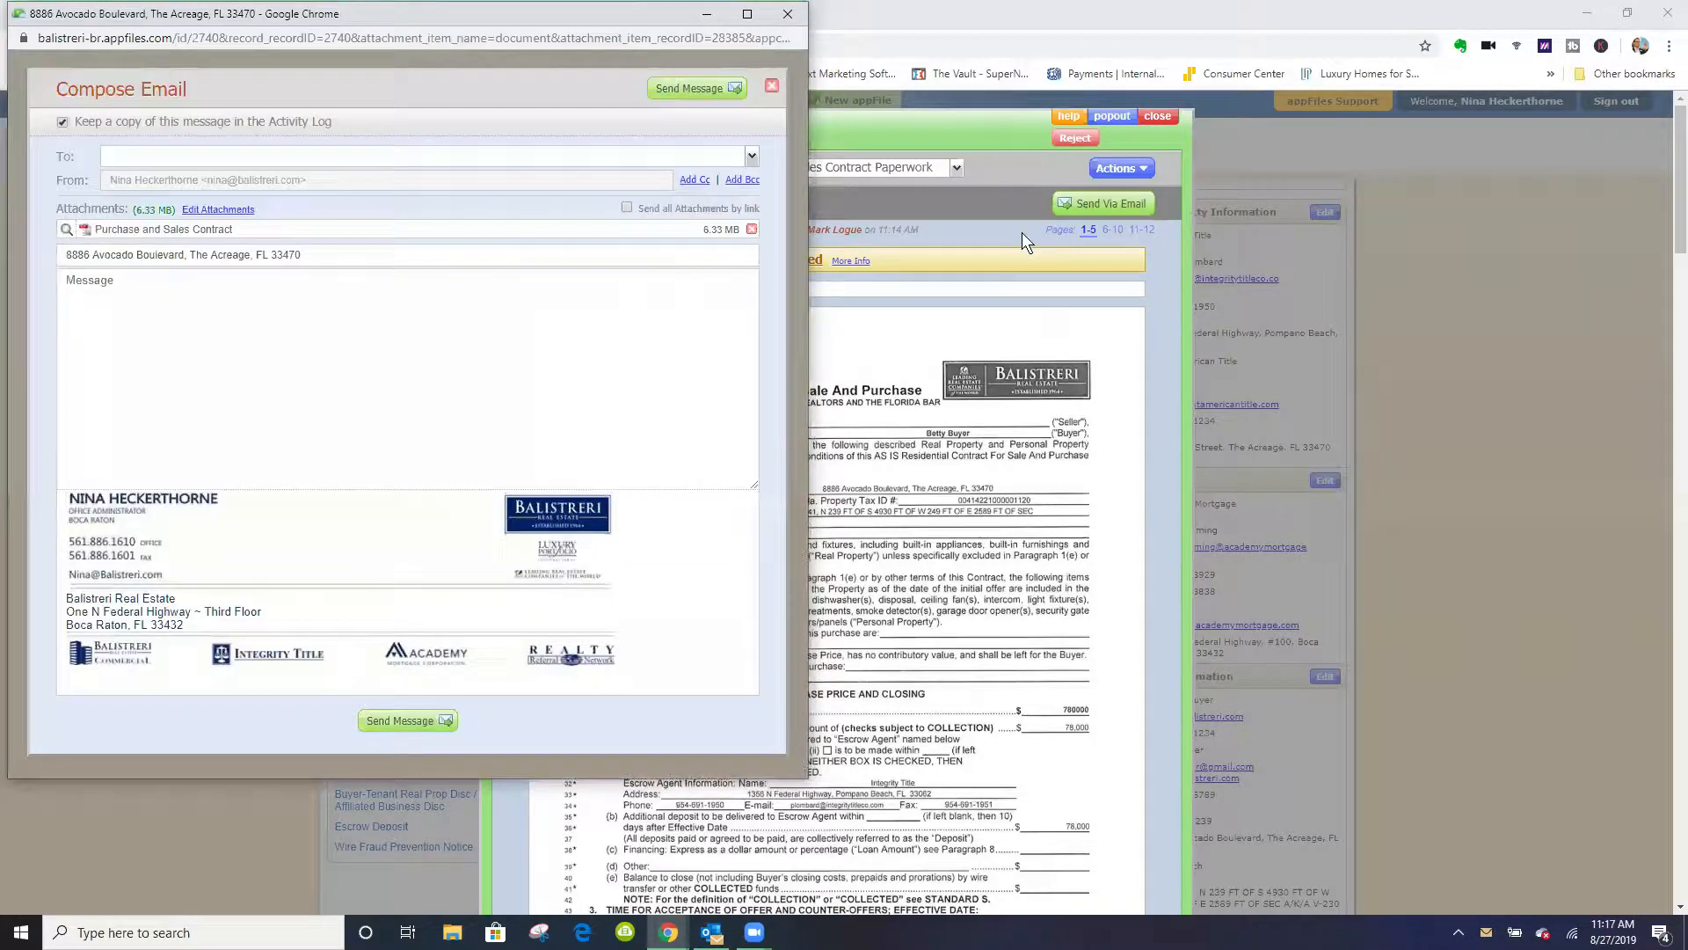
{"action": "left_click", "coordinate": [750, 159]}
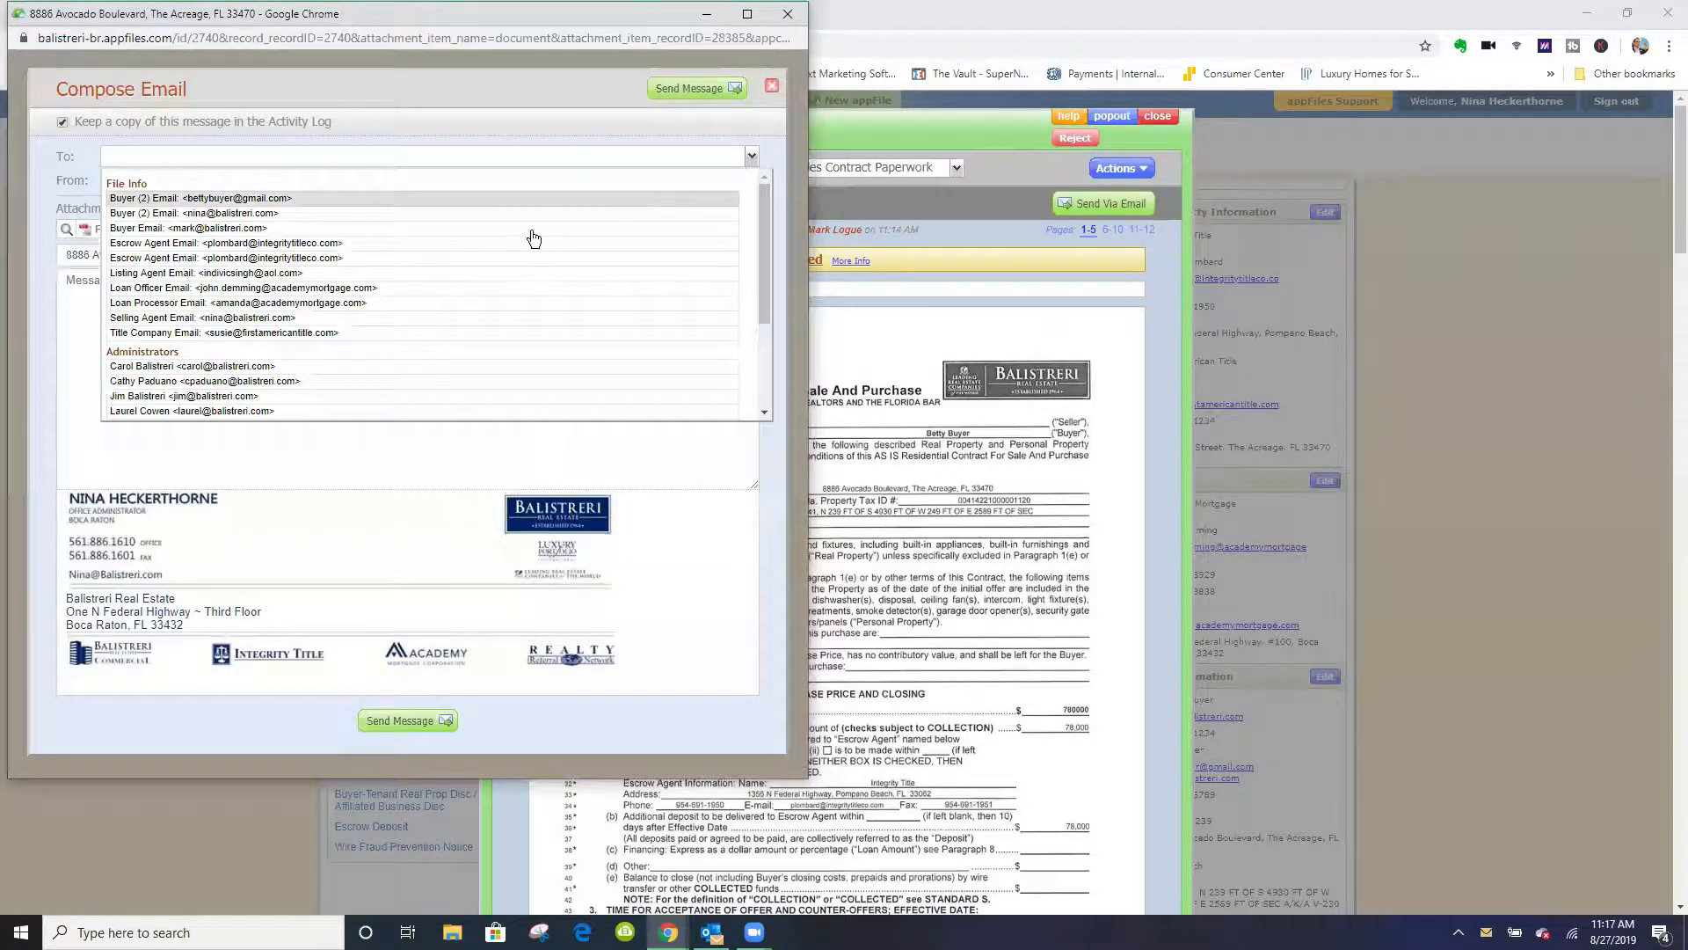
{"action": "left_click", "coordinate": [262, 290]}
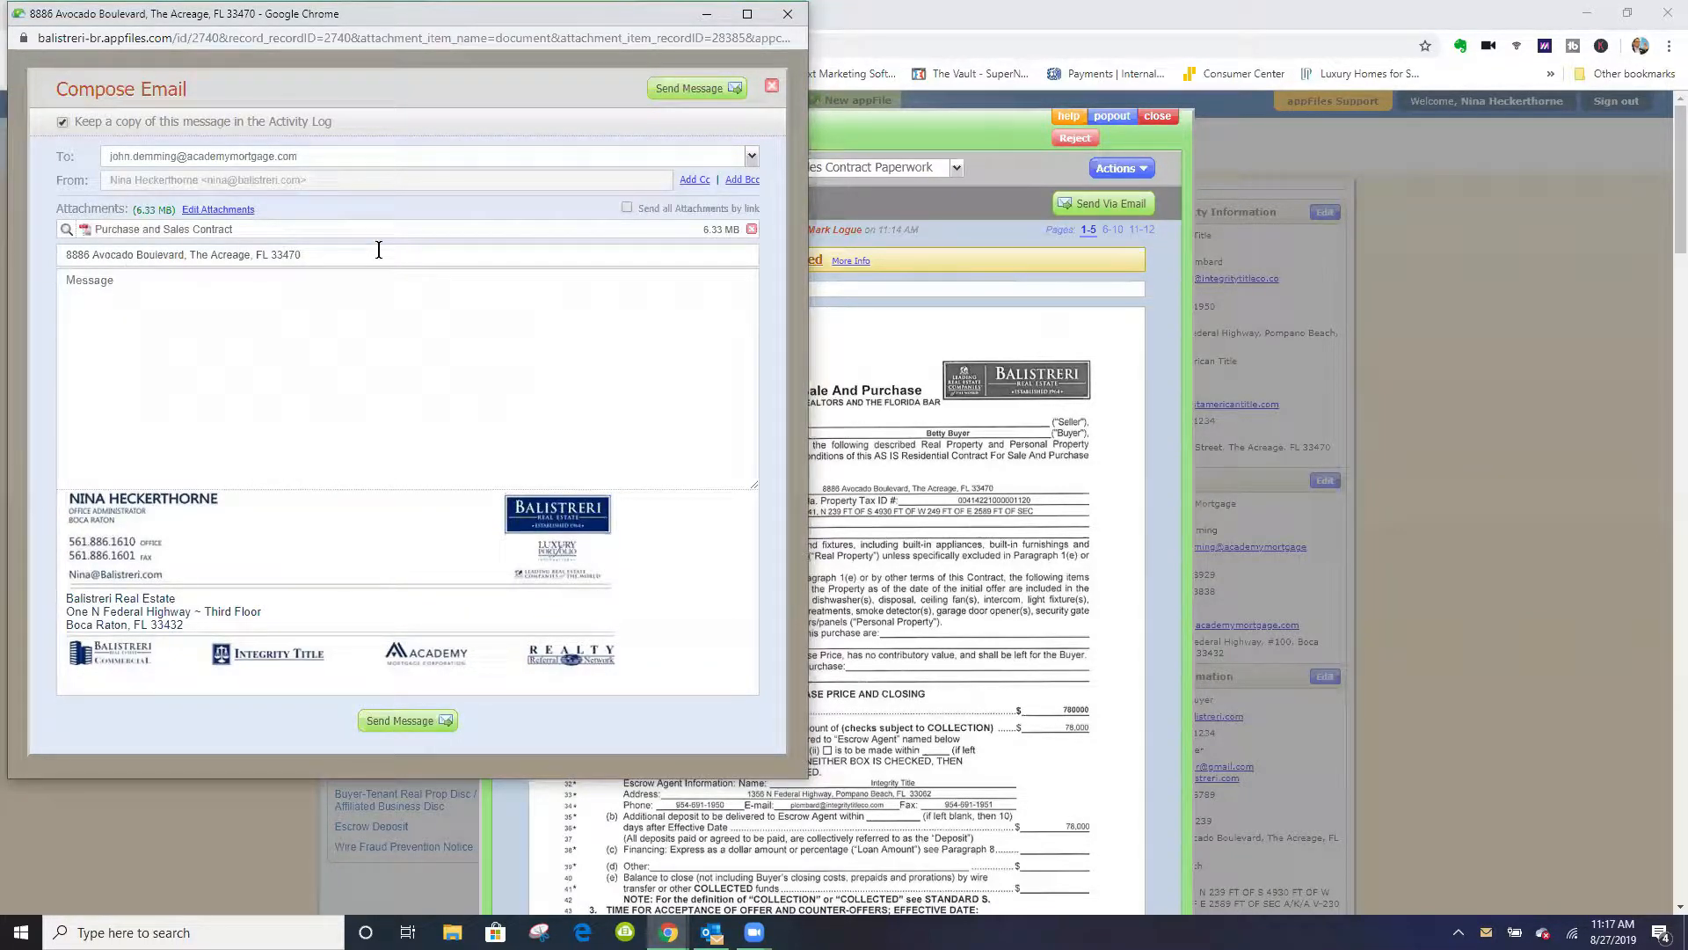
{"action": "left_click", "coordinate": [751, 156]}
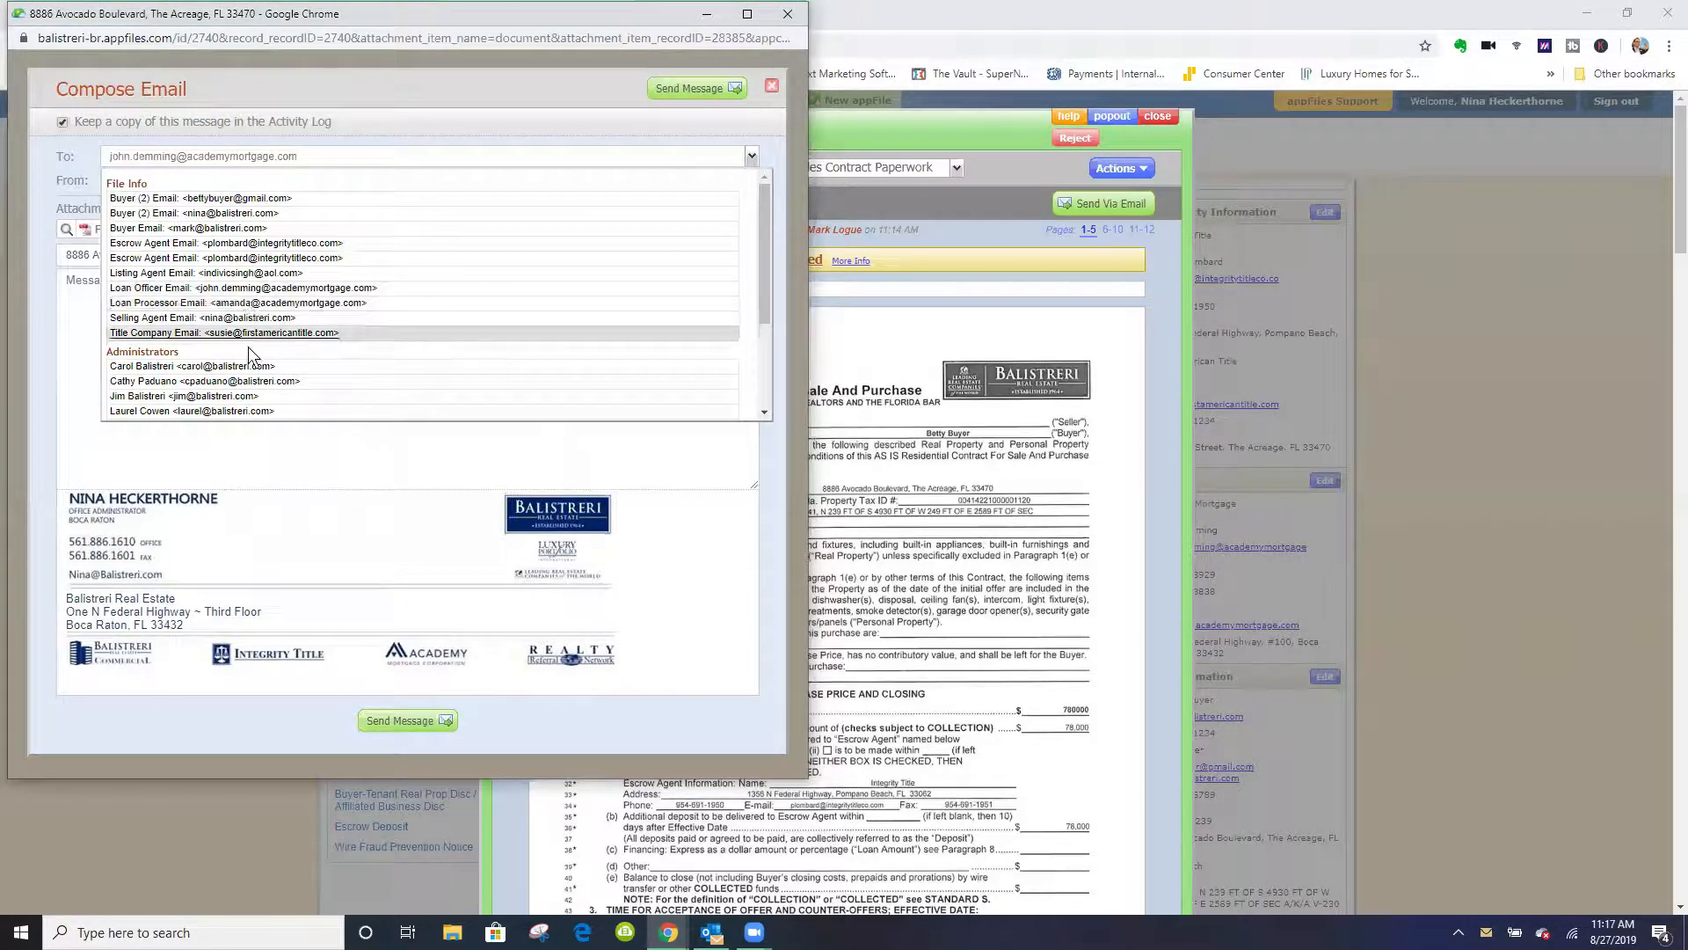
{"action": "left_click", "coordinate": [302, 334]}
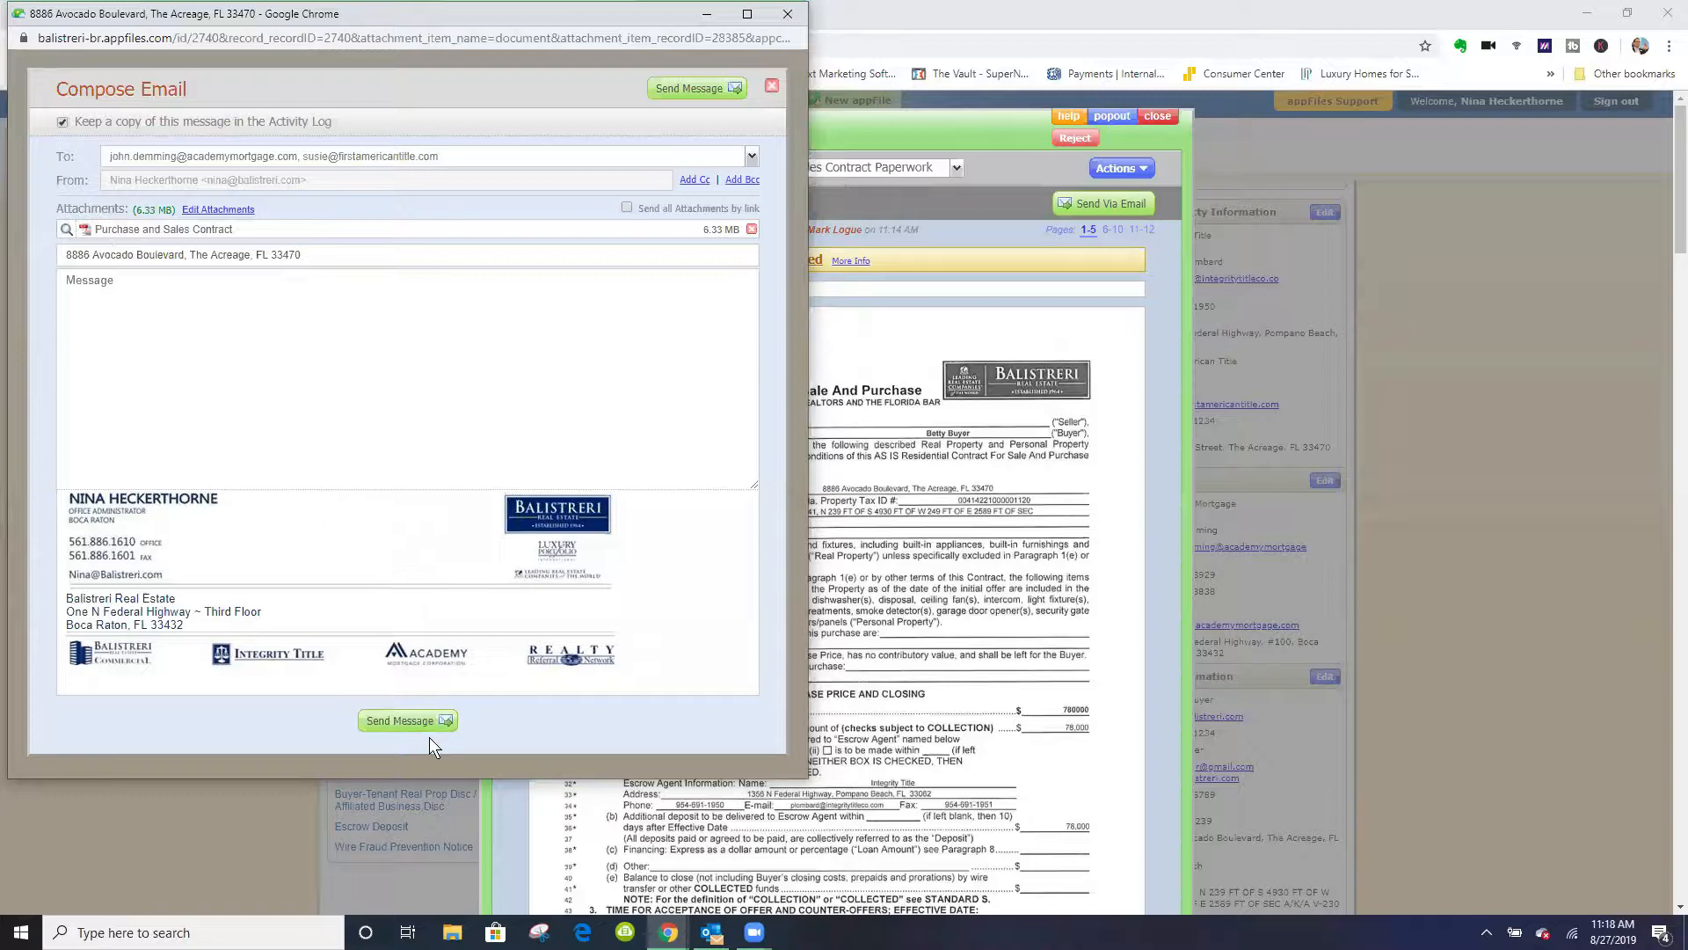
{"action": "left_click", "coordinate": [788, 14]}
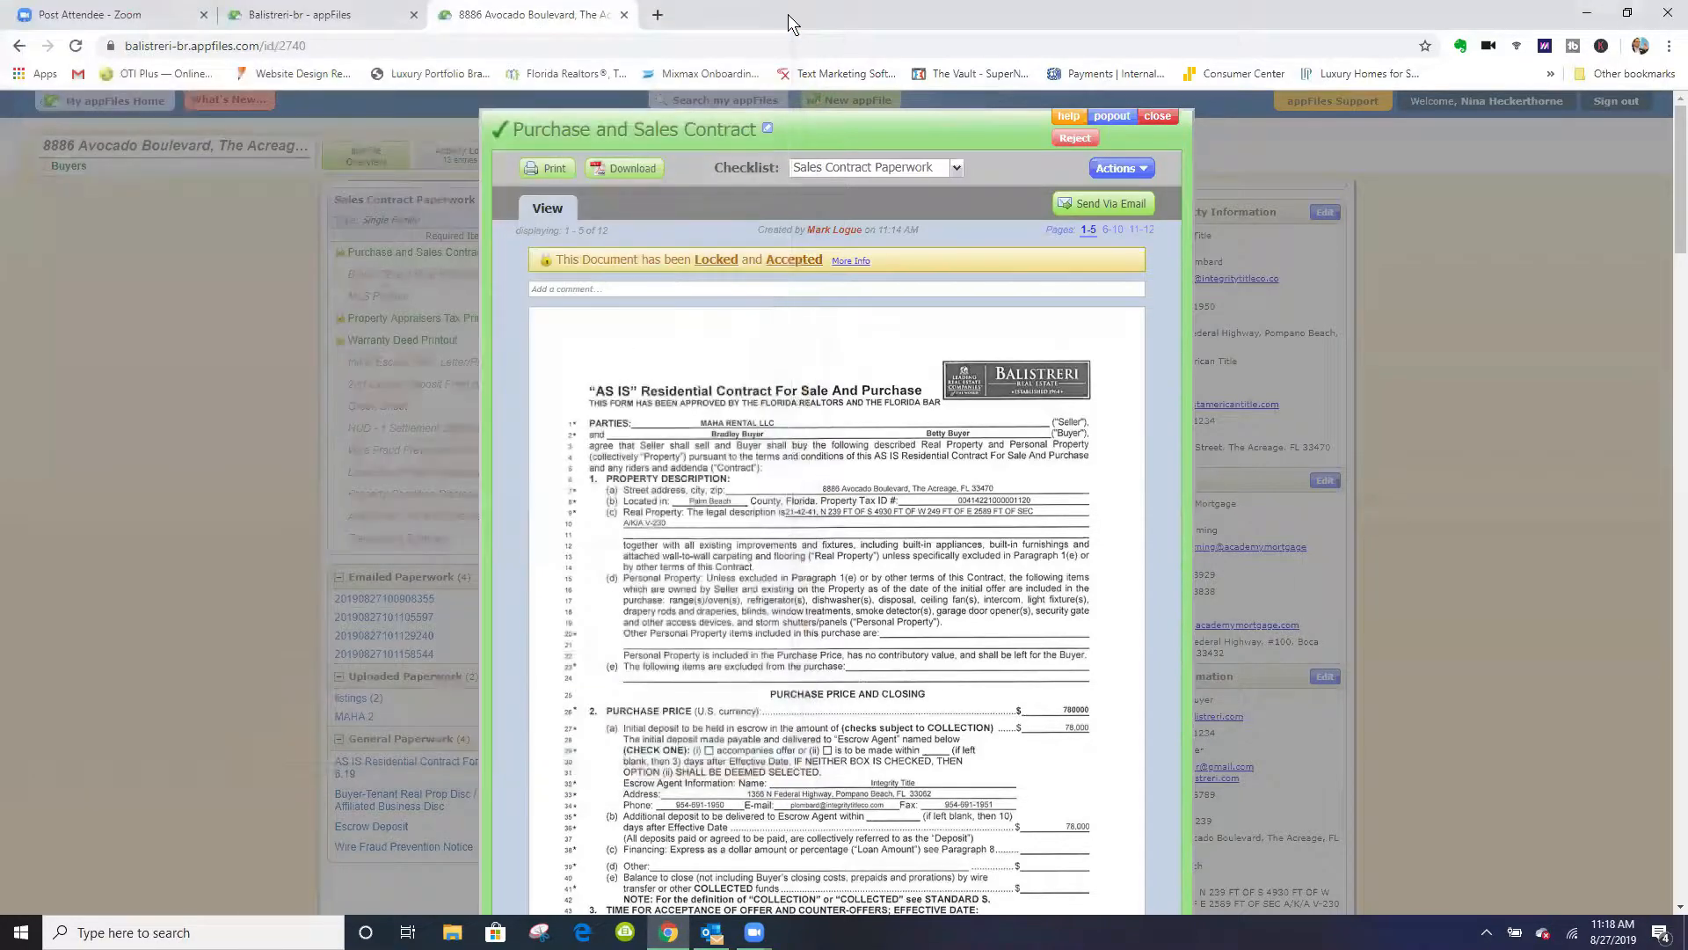
{"action": "left_click", "coordinate": [1157, 118]}
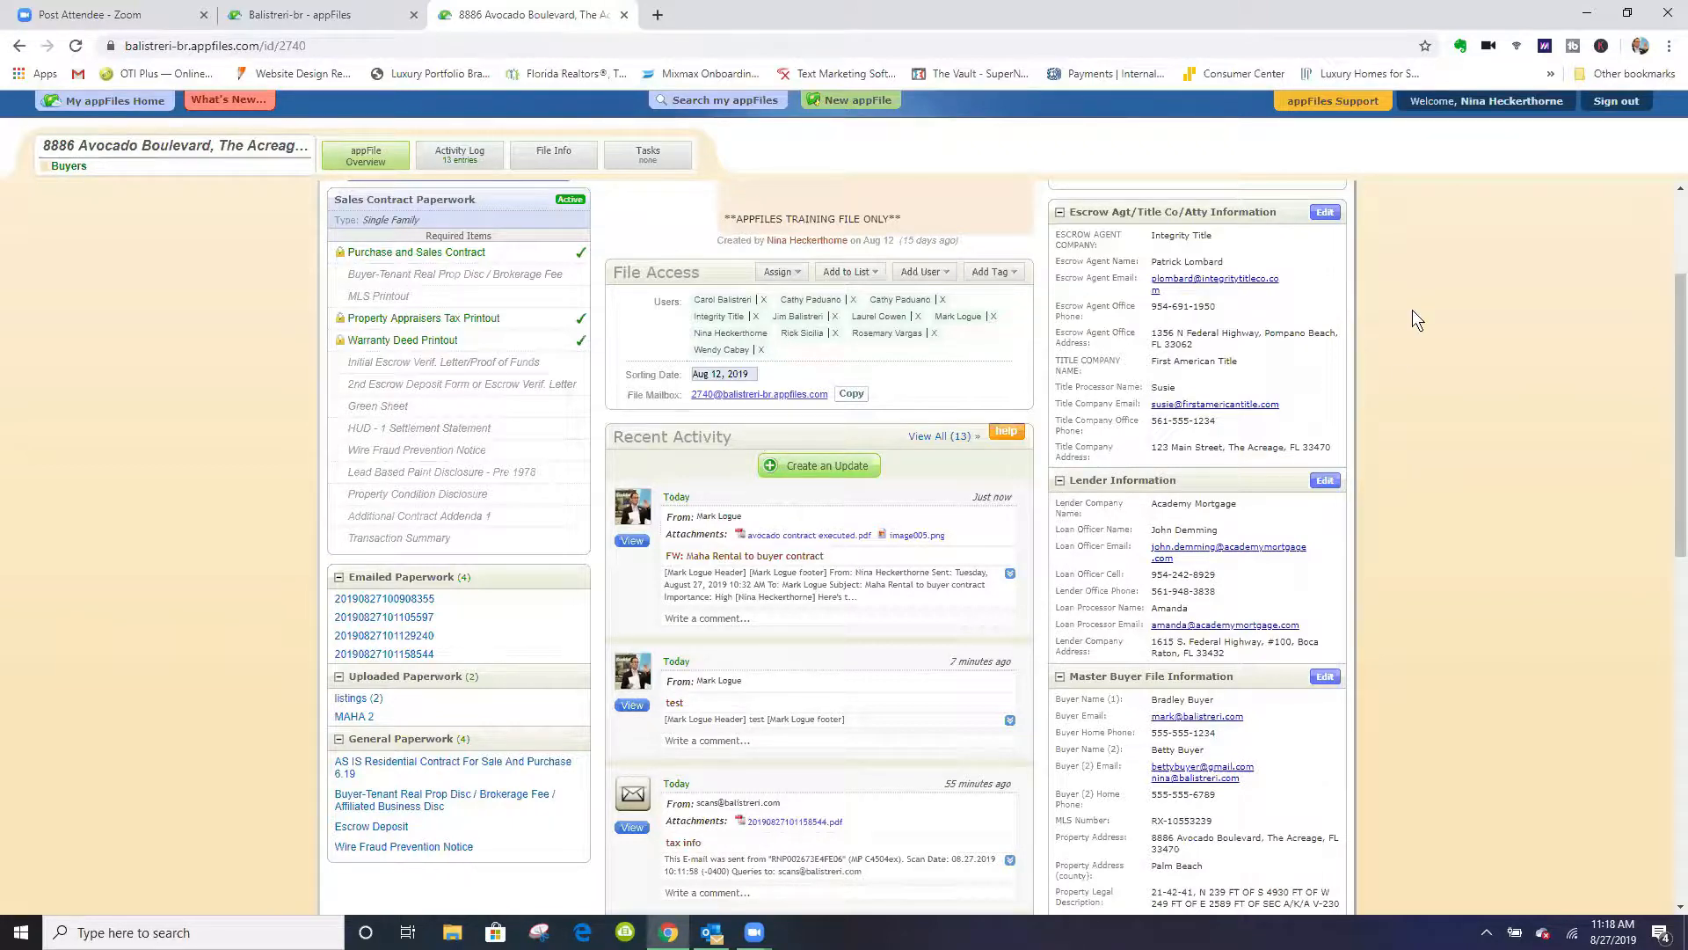
- Compose a new email from the property file's tools and address it to the title company
{"action": "scroll", "coordinate": [1416, 310], "scroll_direction": "up", "scroll_amount": 3}
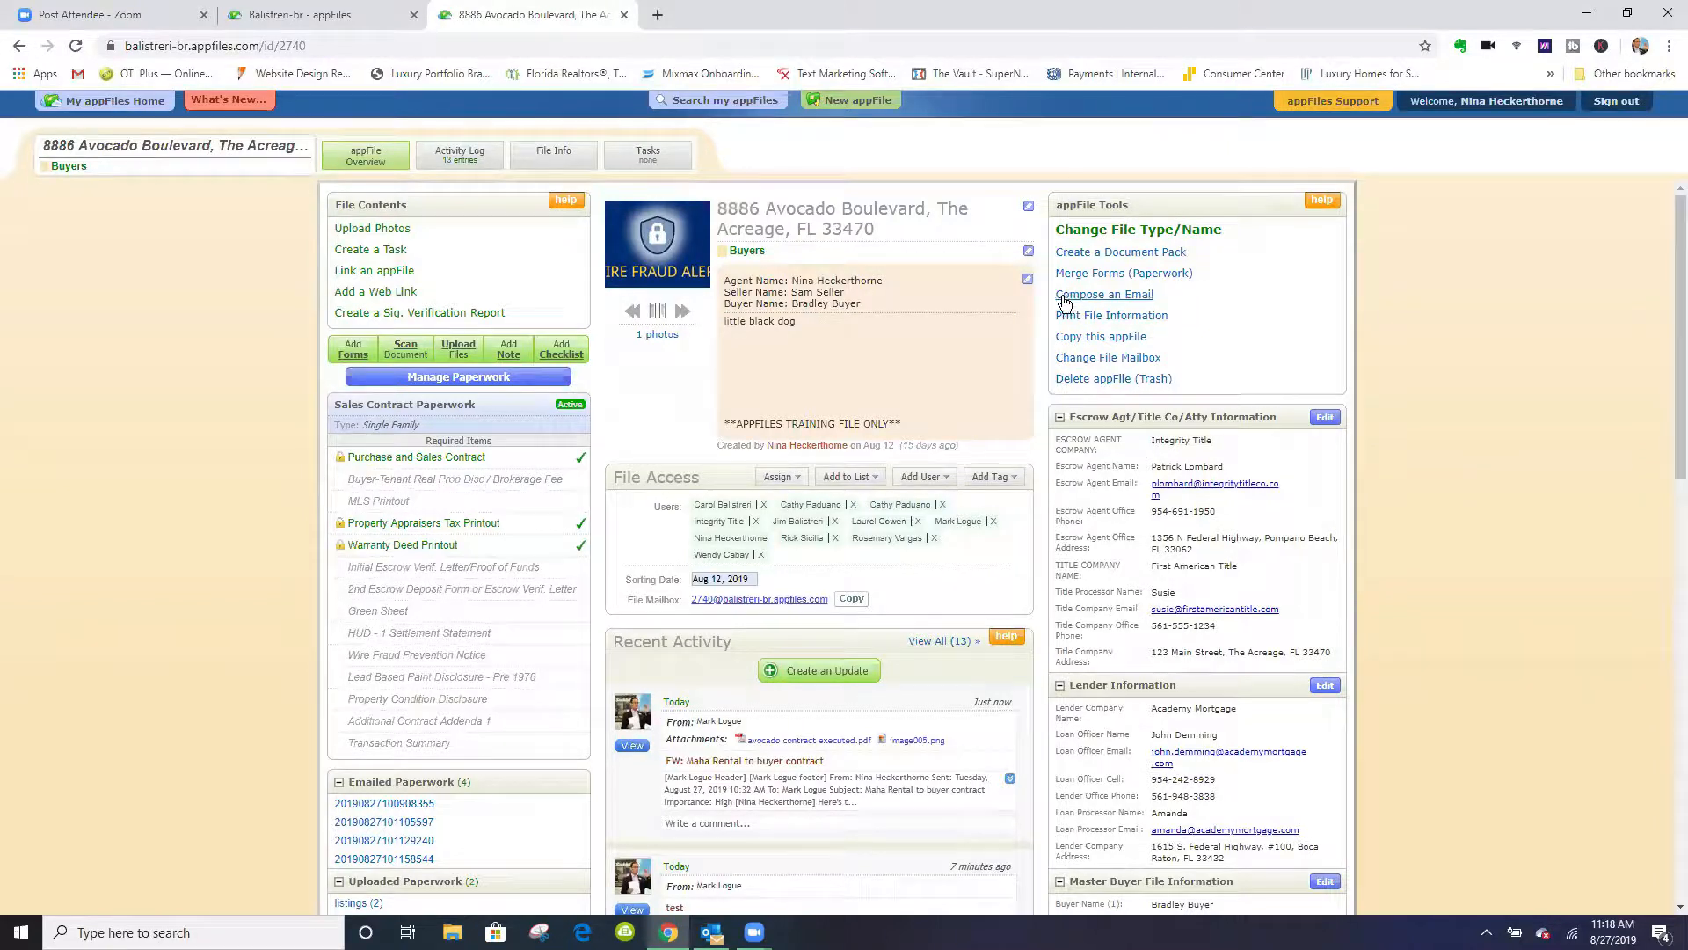
{"action": "left_click", "coordinate": [1133, 302]}
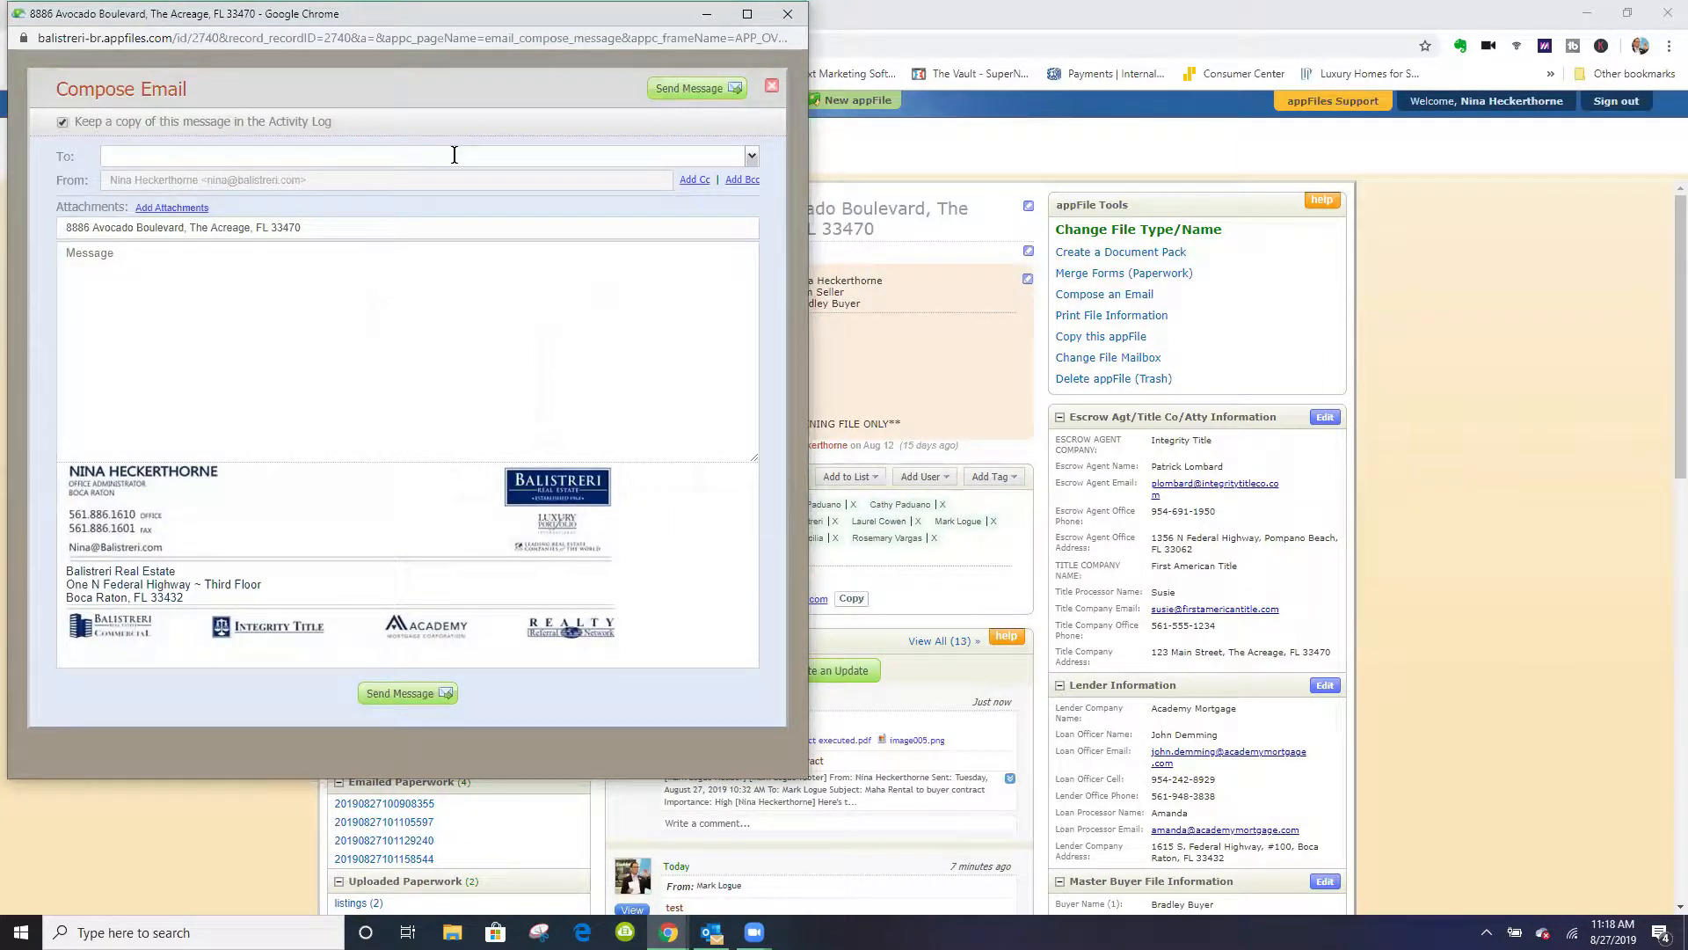
{"action": "left_click", "coordinate": [751, 158]}
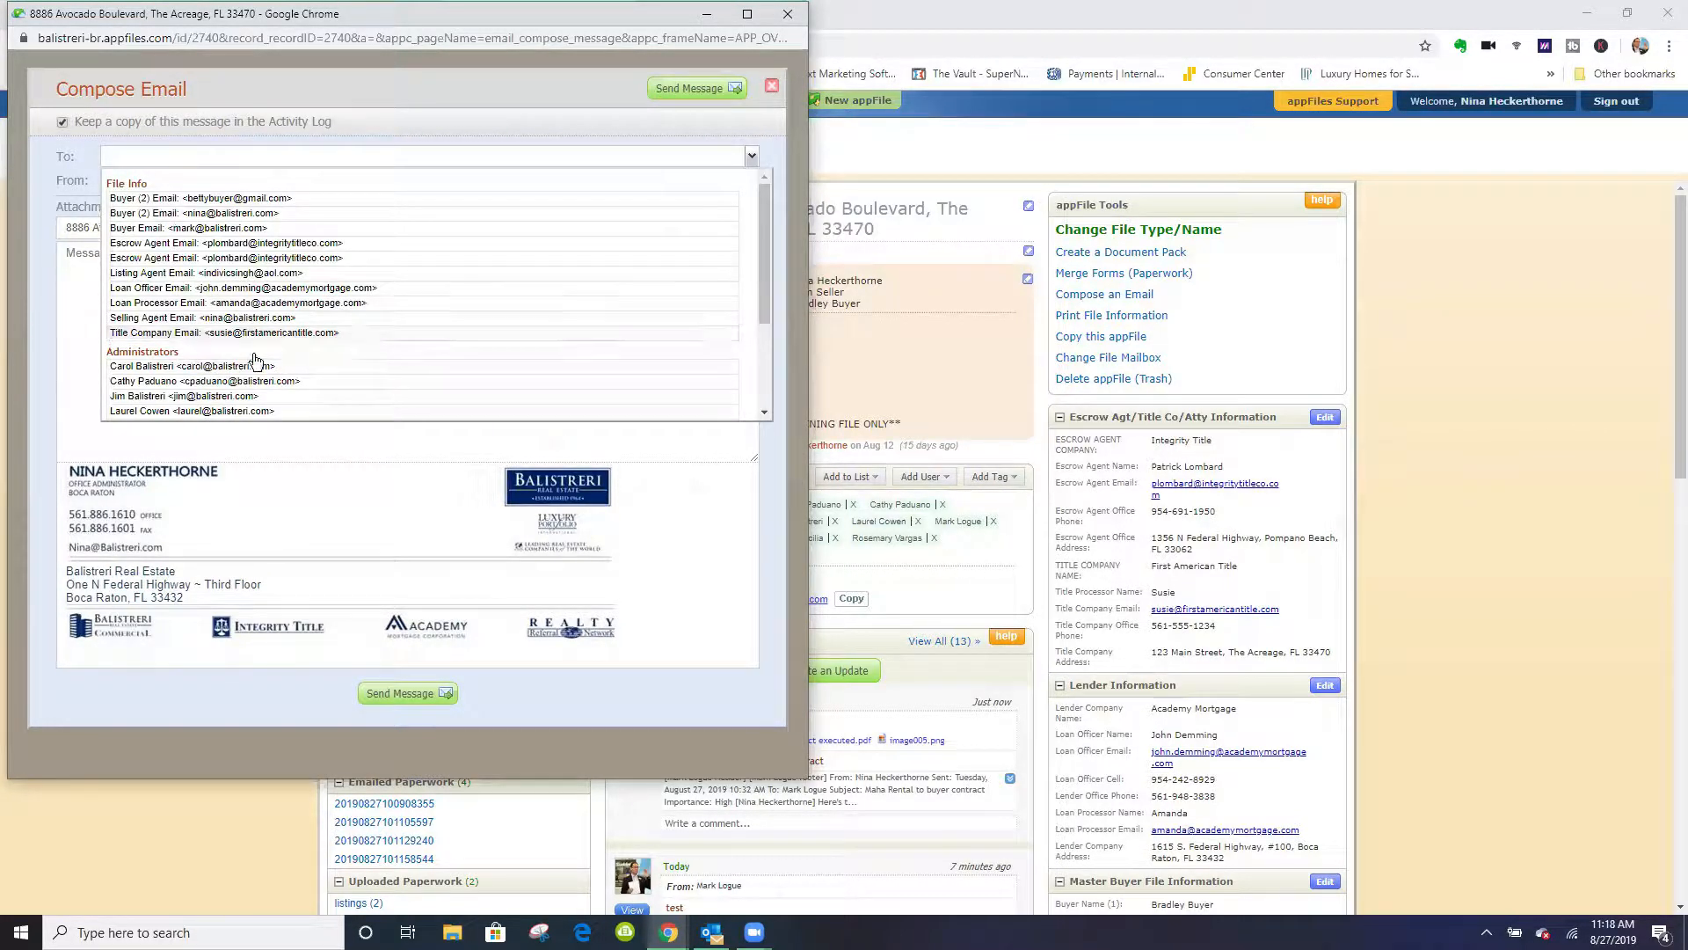
{"action": "left_click", "coordinate": [231, 334]}
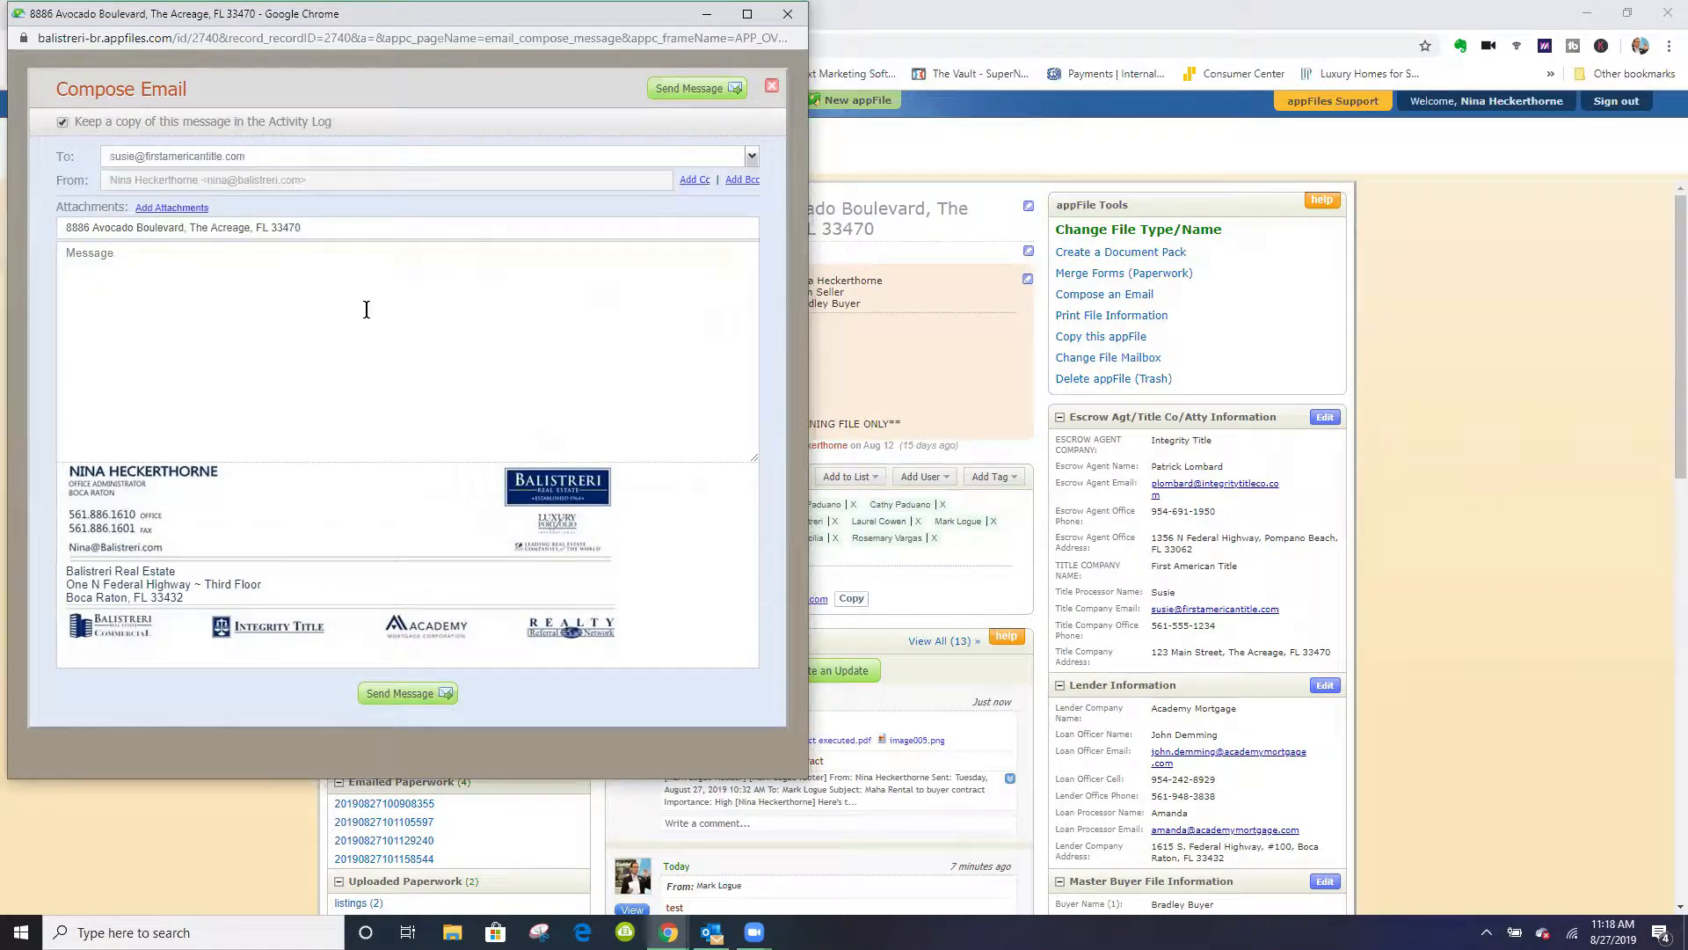
- Attach Purchase and Sales Contract, listings (2) and Escrow Deposit to the title company email, and discard the message unsent
{"action": "left_click", "coordinate": [170, 211]}
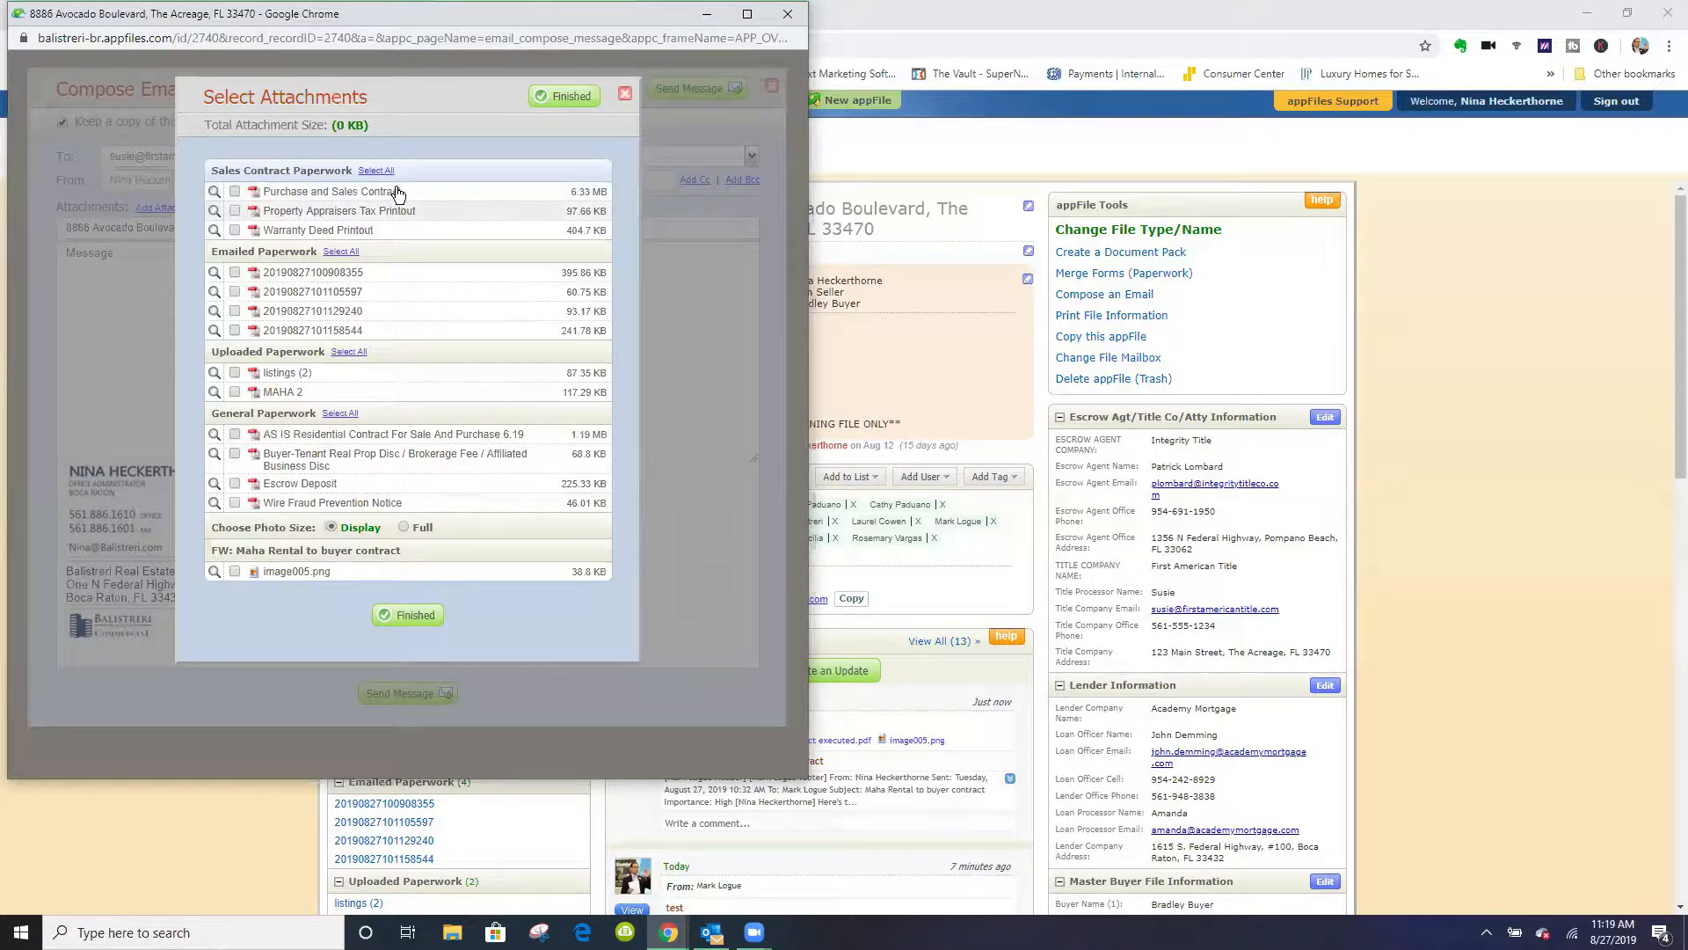
{"action": "left_click", "coordinate": [292, 192]}
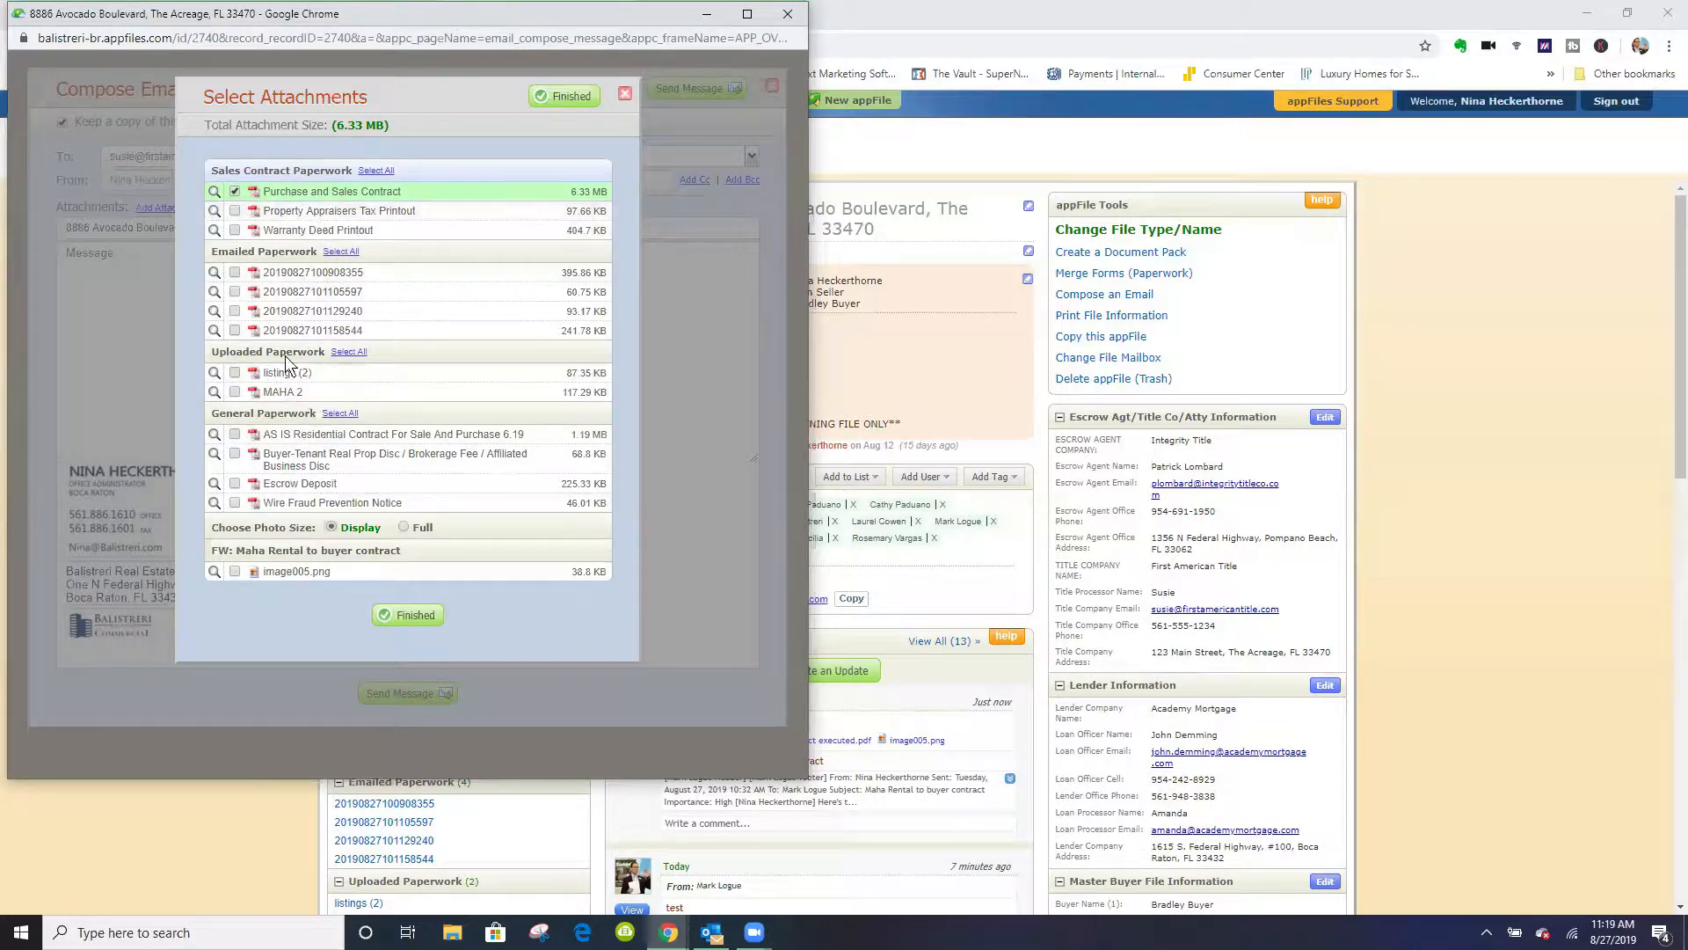
{"action": "left_click", "coordinate": [280, 378]}
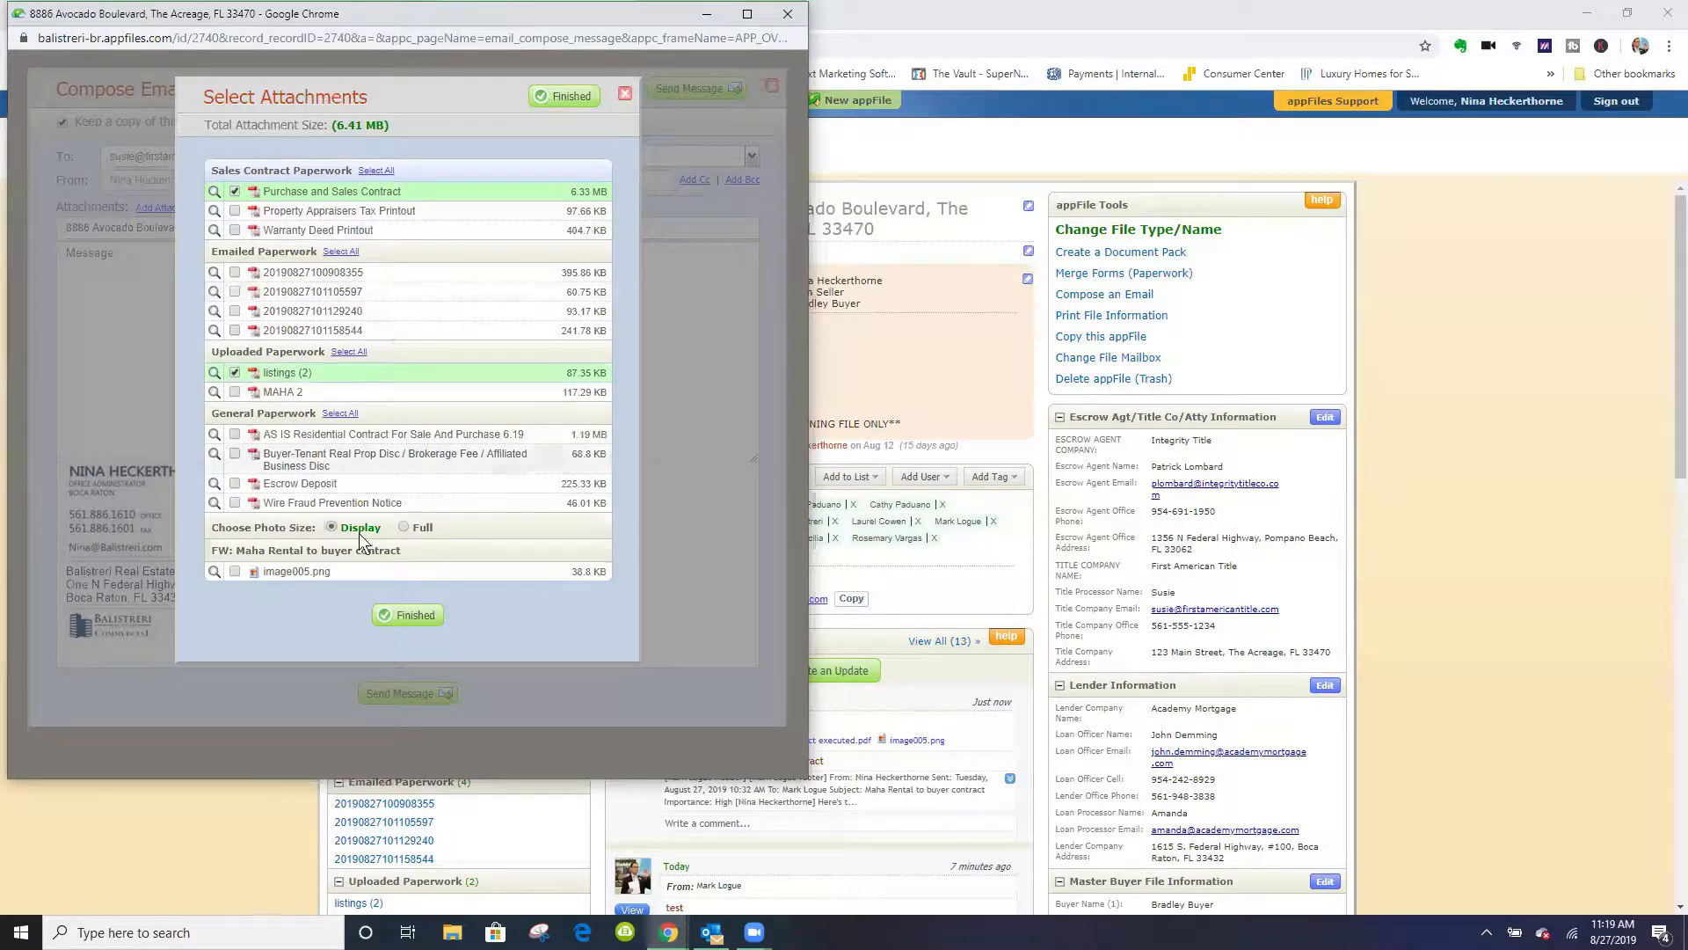
{"action": "left_click", "coordinate": [297, 490]}
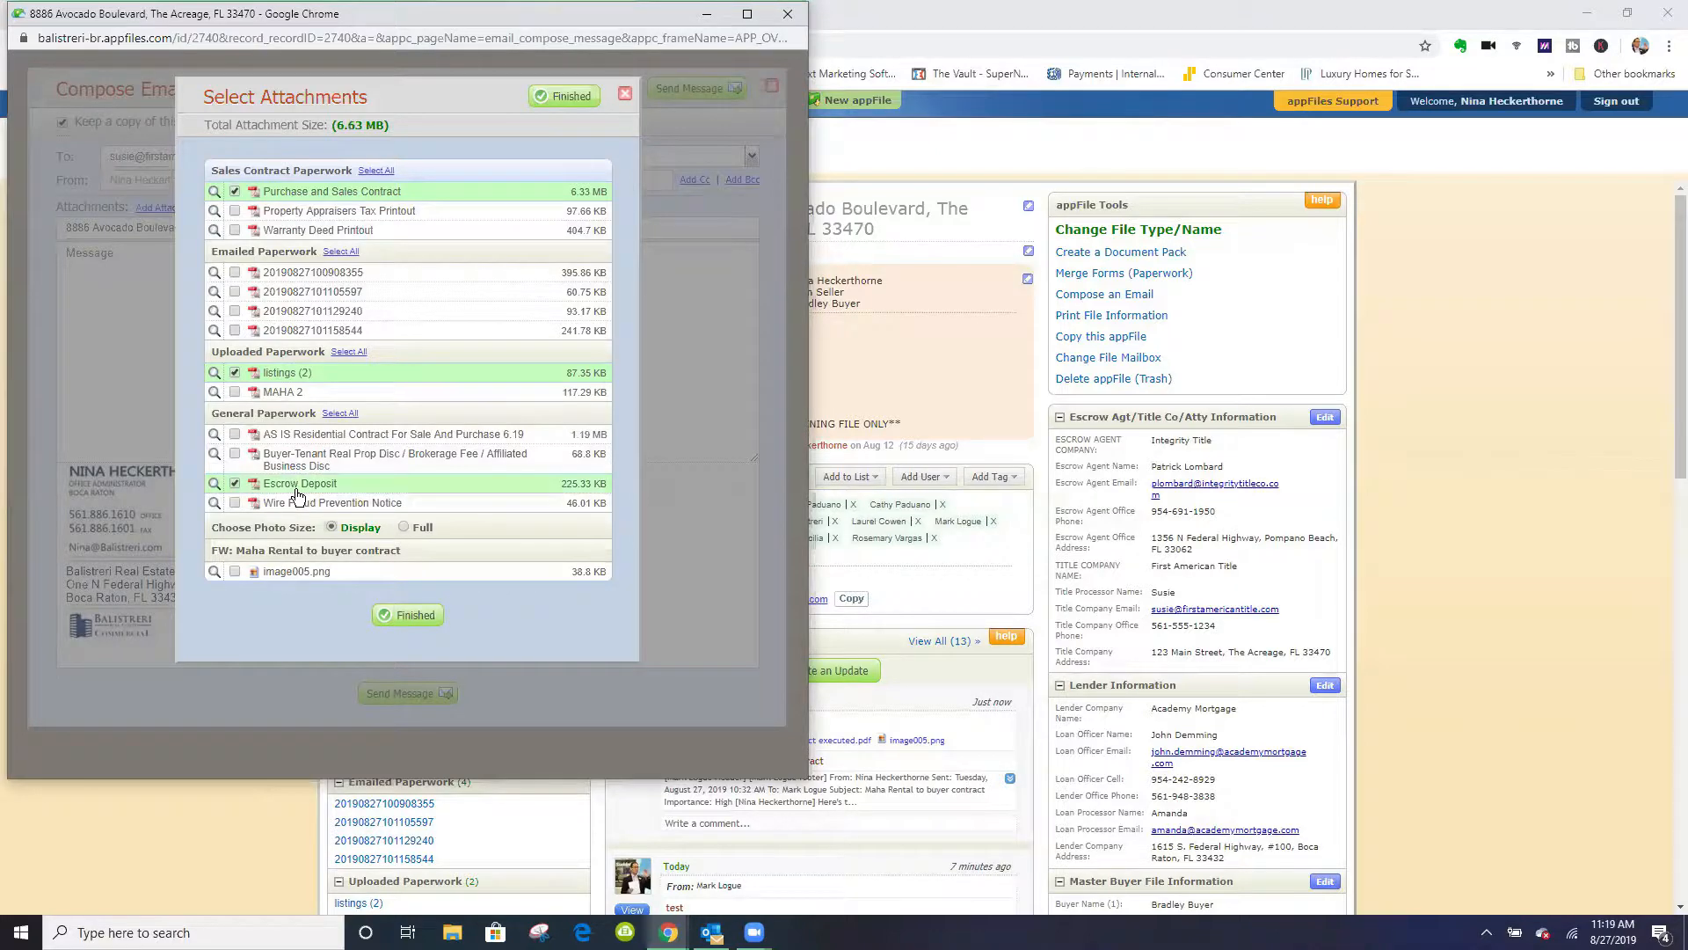
{"action": "left_click", "coordinate": [428, 618]}
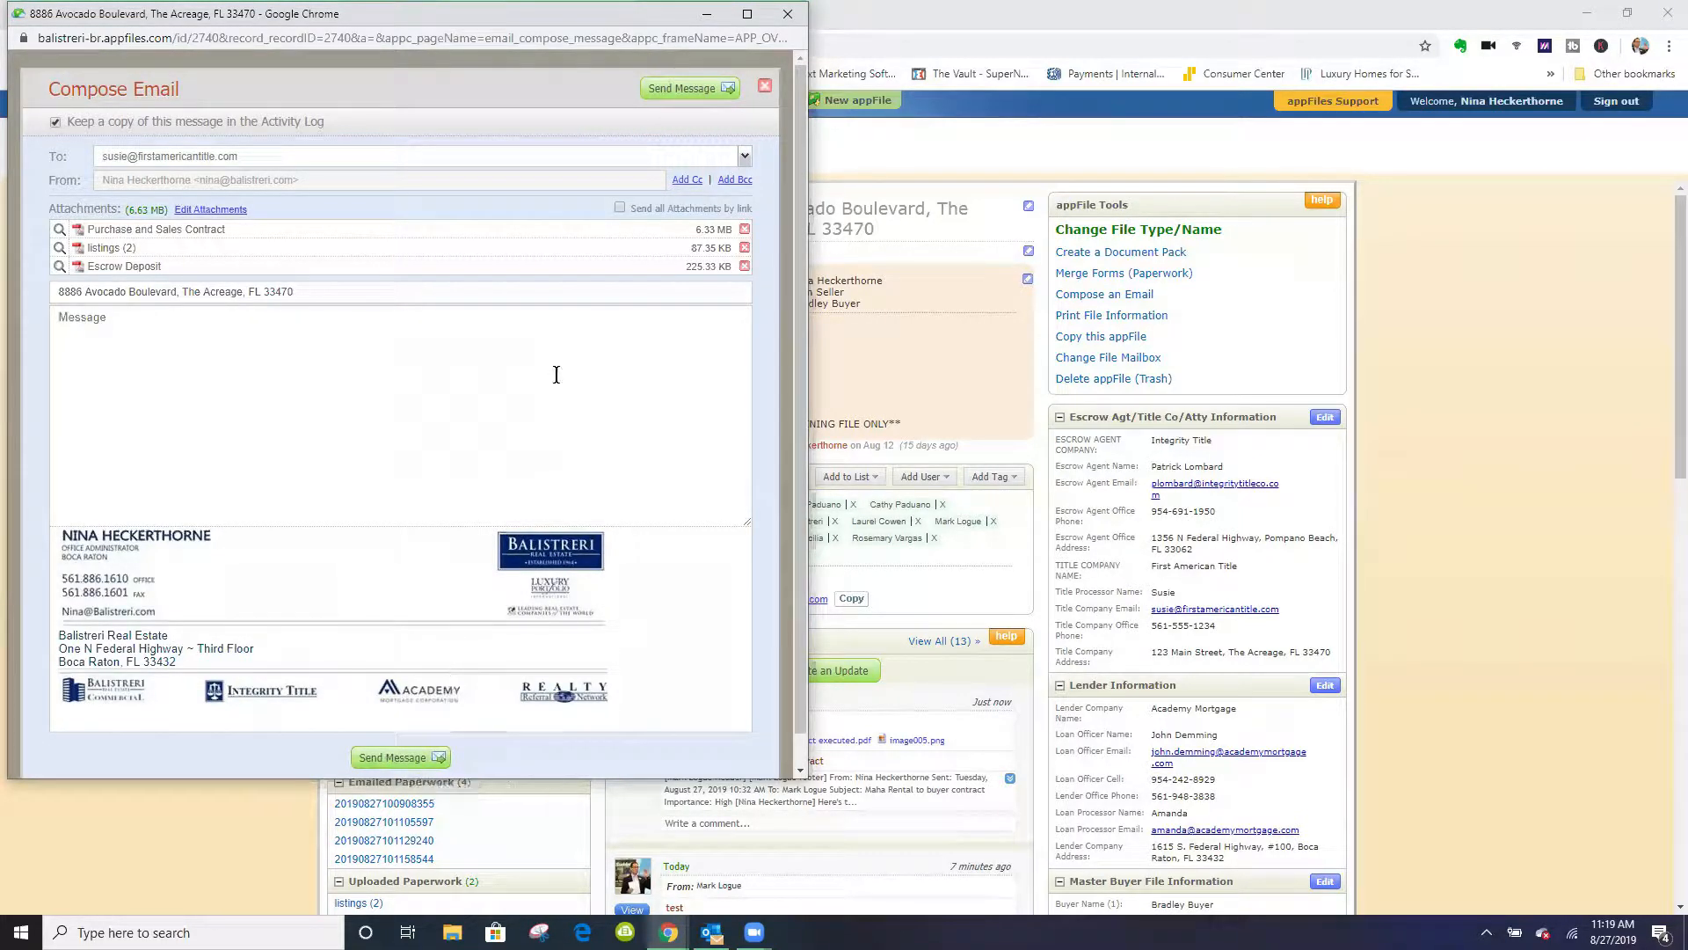
{"action": "left_click", "coordinate": [795, 16]}
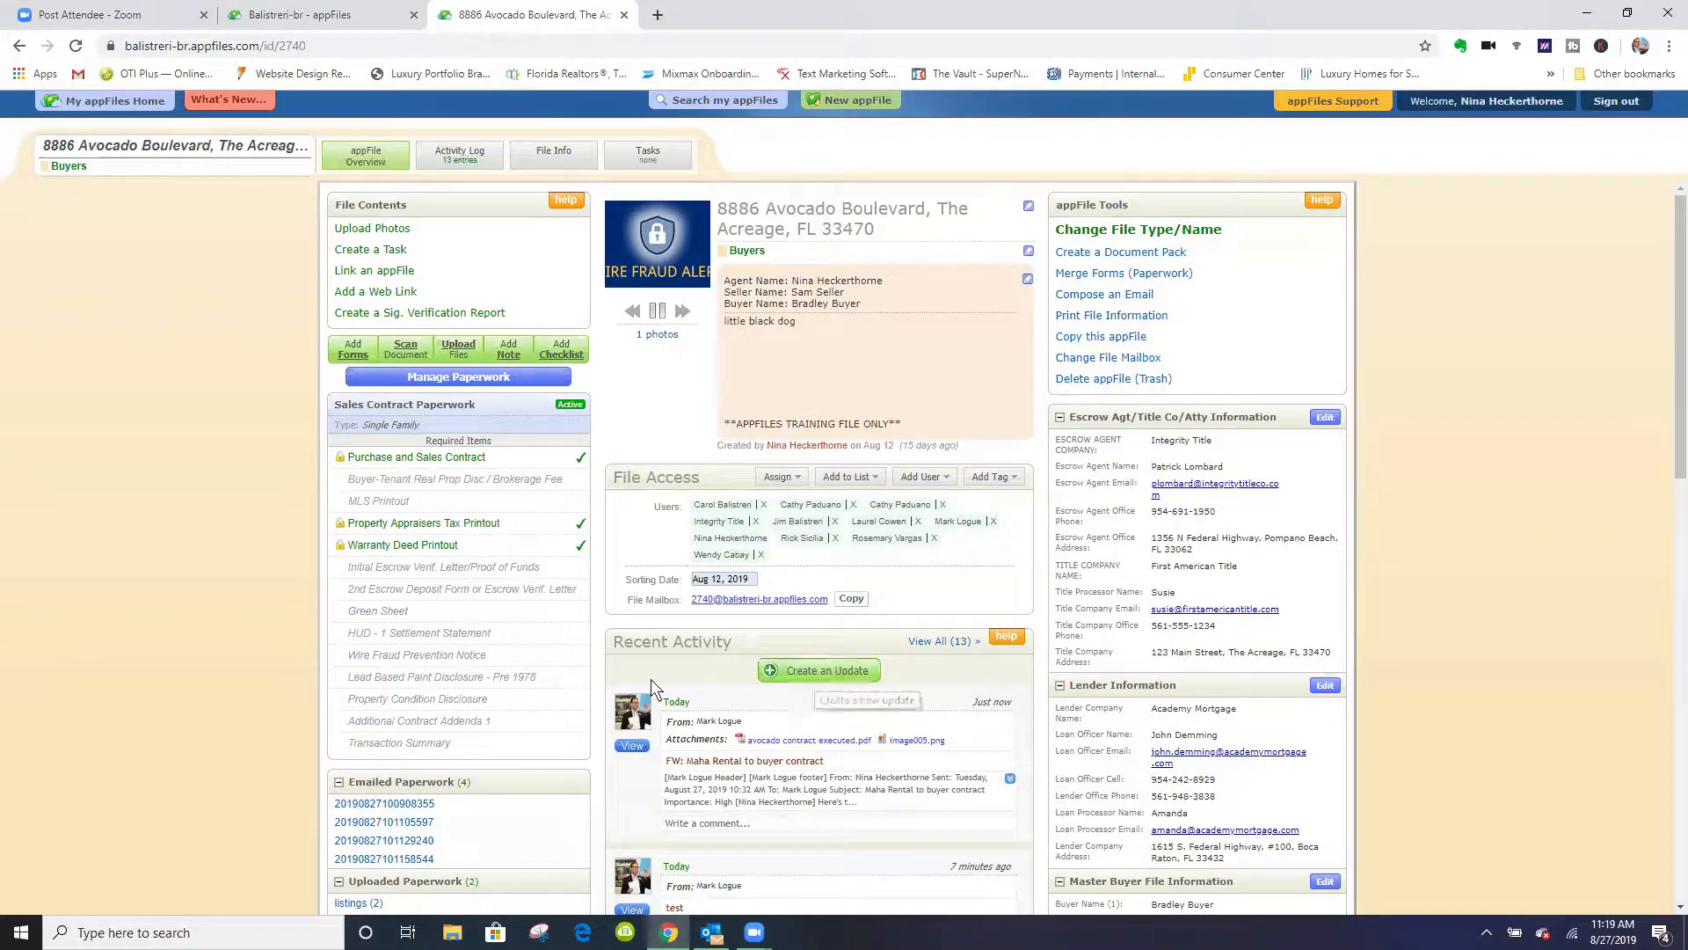
- Start a new activity update on the property file and limit its comment notifications to Only me
{"action": "scroll", "coordinate": [765, 673], "scroll_direction": "down", "scroll_amount": 2}
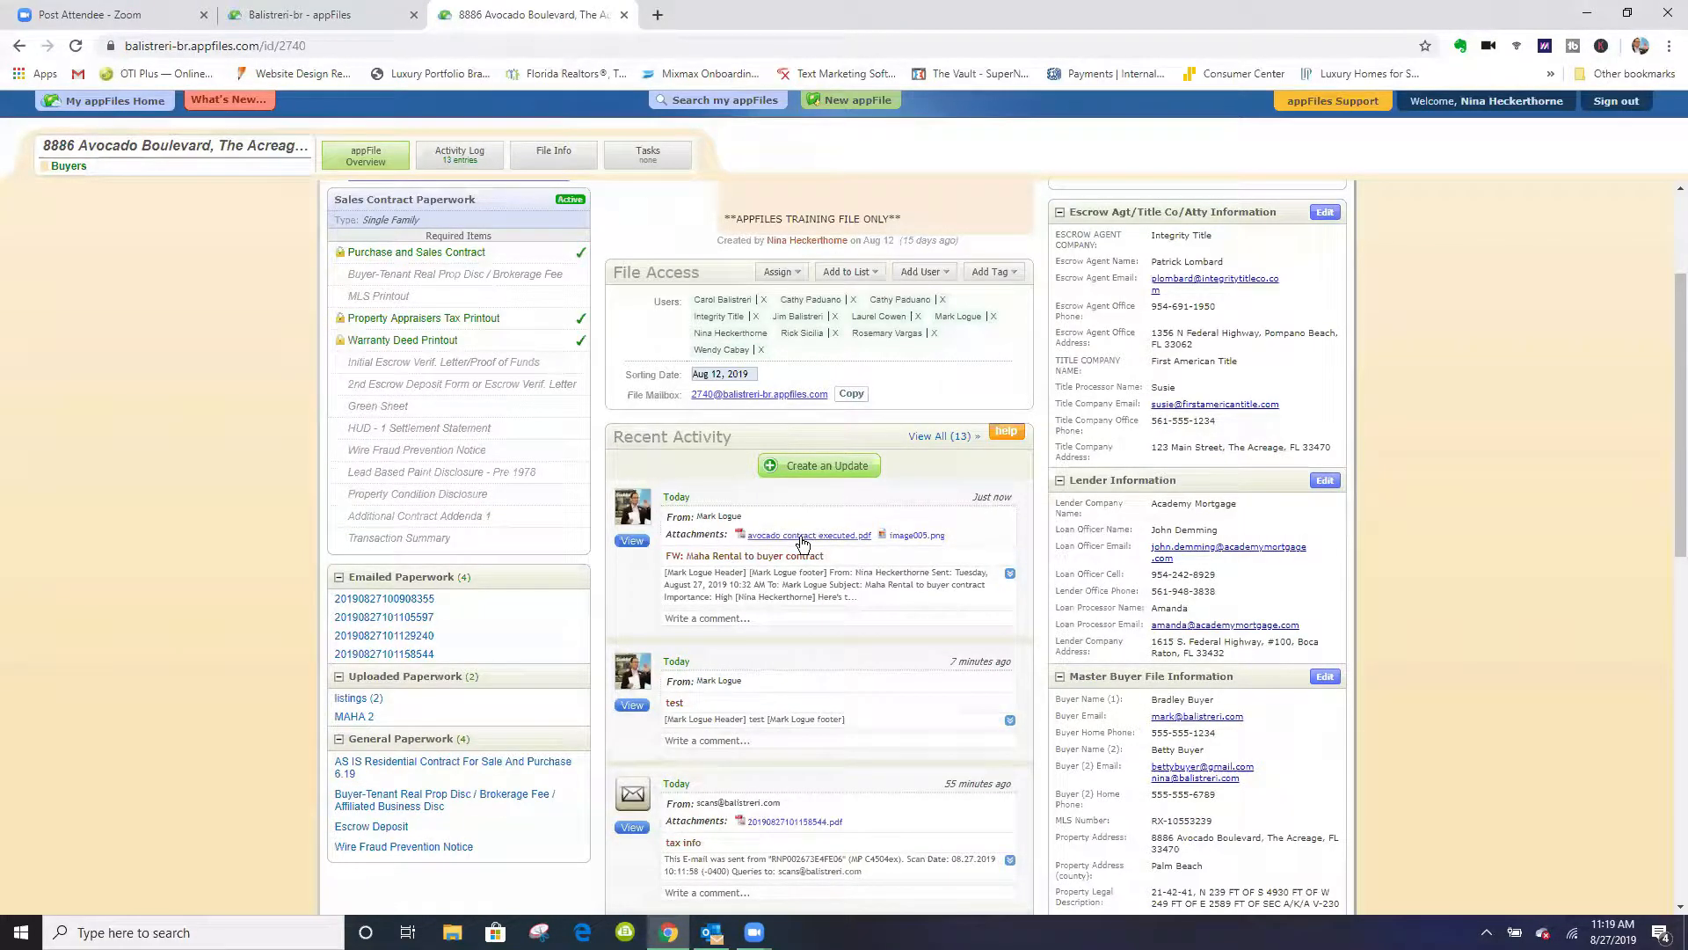
{"action": "scroll", "coordinate": [799, 633], "scroll_direction": "down", "scroll_amount": 2}
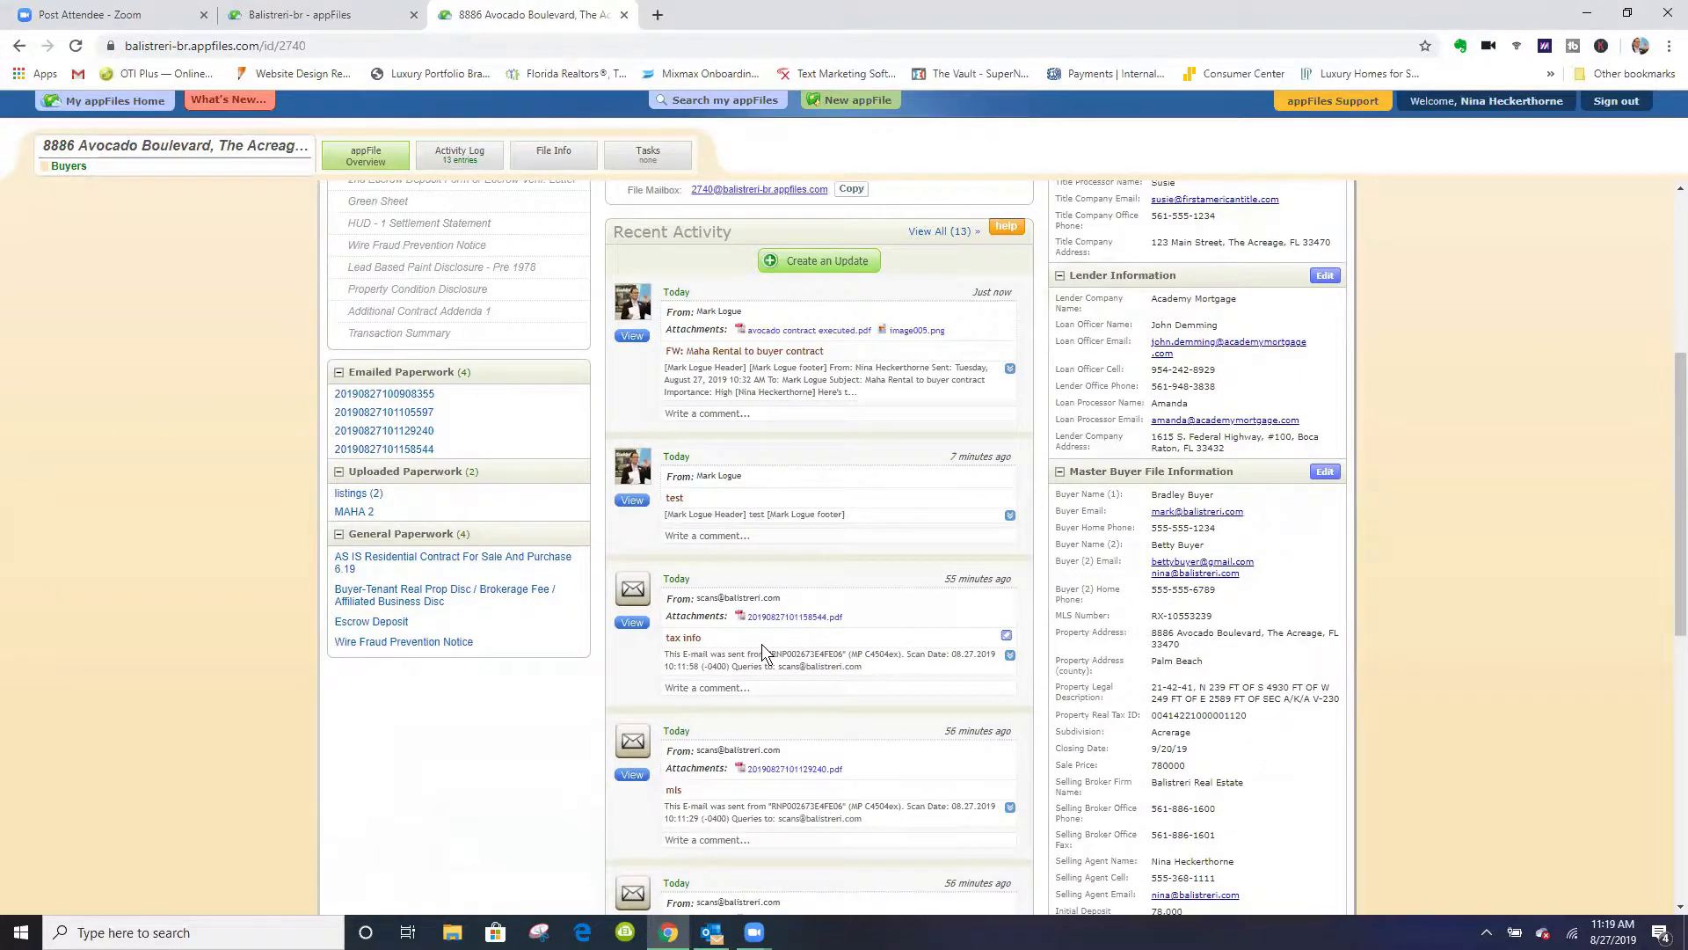
{"action": "scroll", "coordinate": [761, 643], "scroll_direction": "down", "scroll_amount": 2}
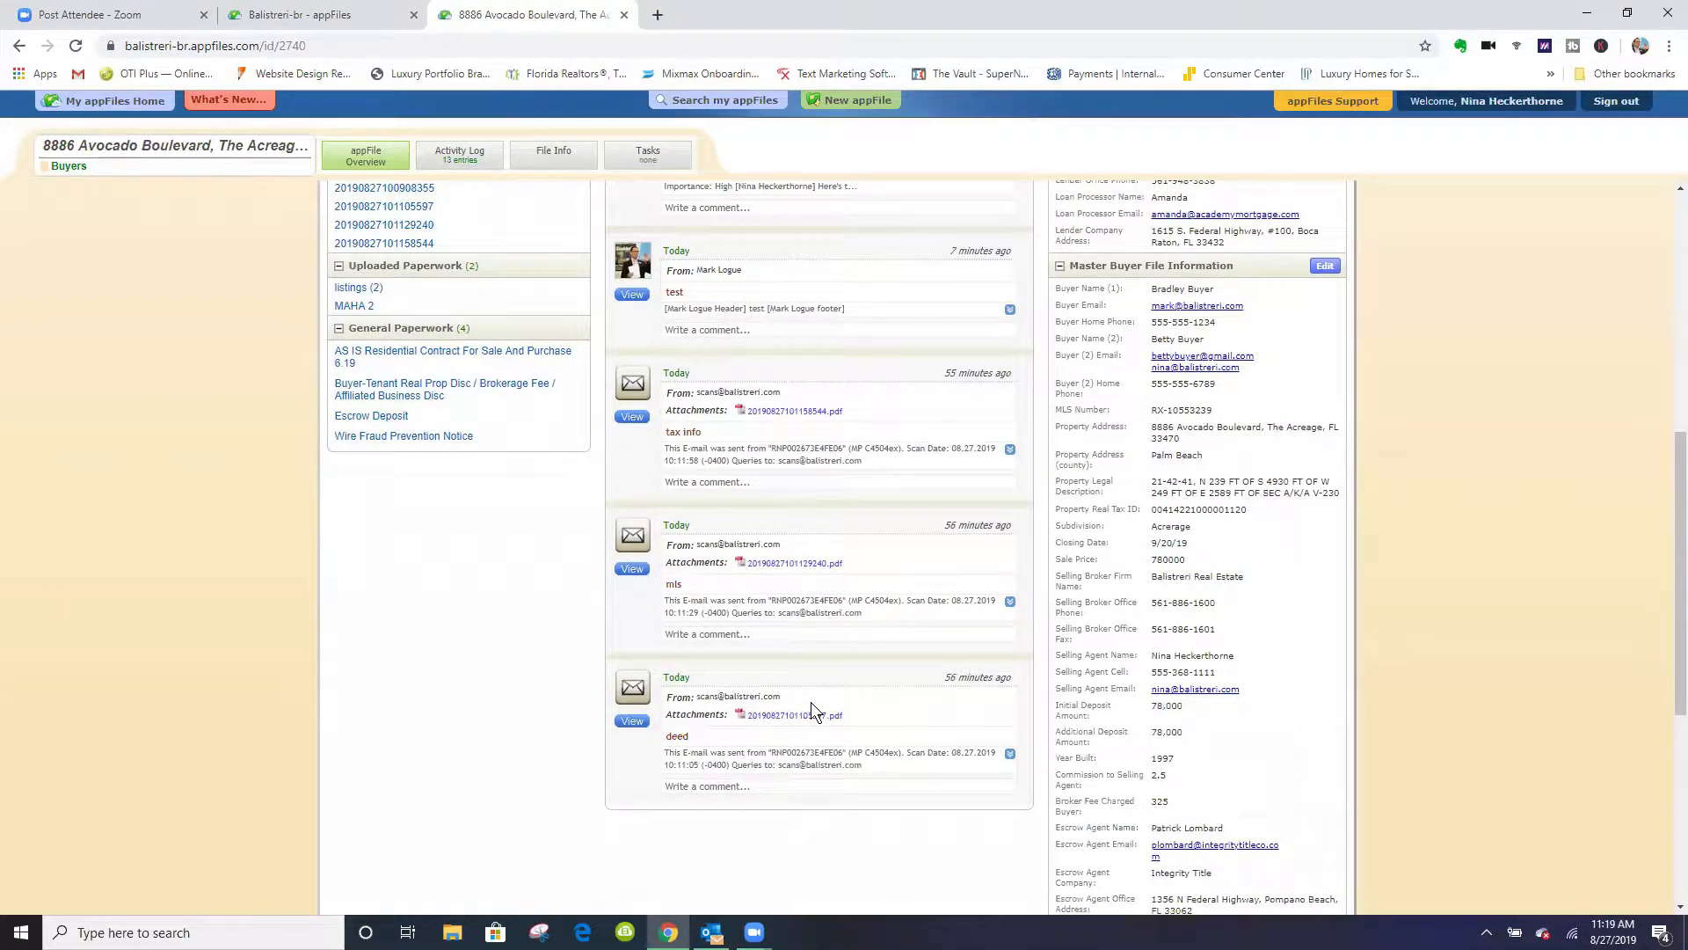
{"action": "scroll", "coordinate": [811, 711], "scroll_direction": "up", "scroll_amount": 4}
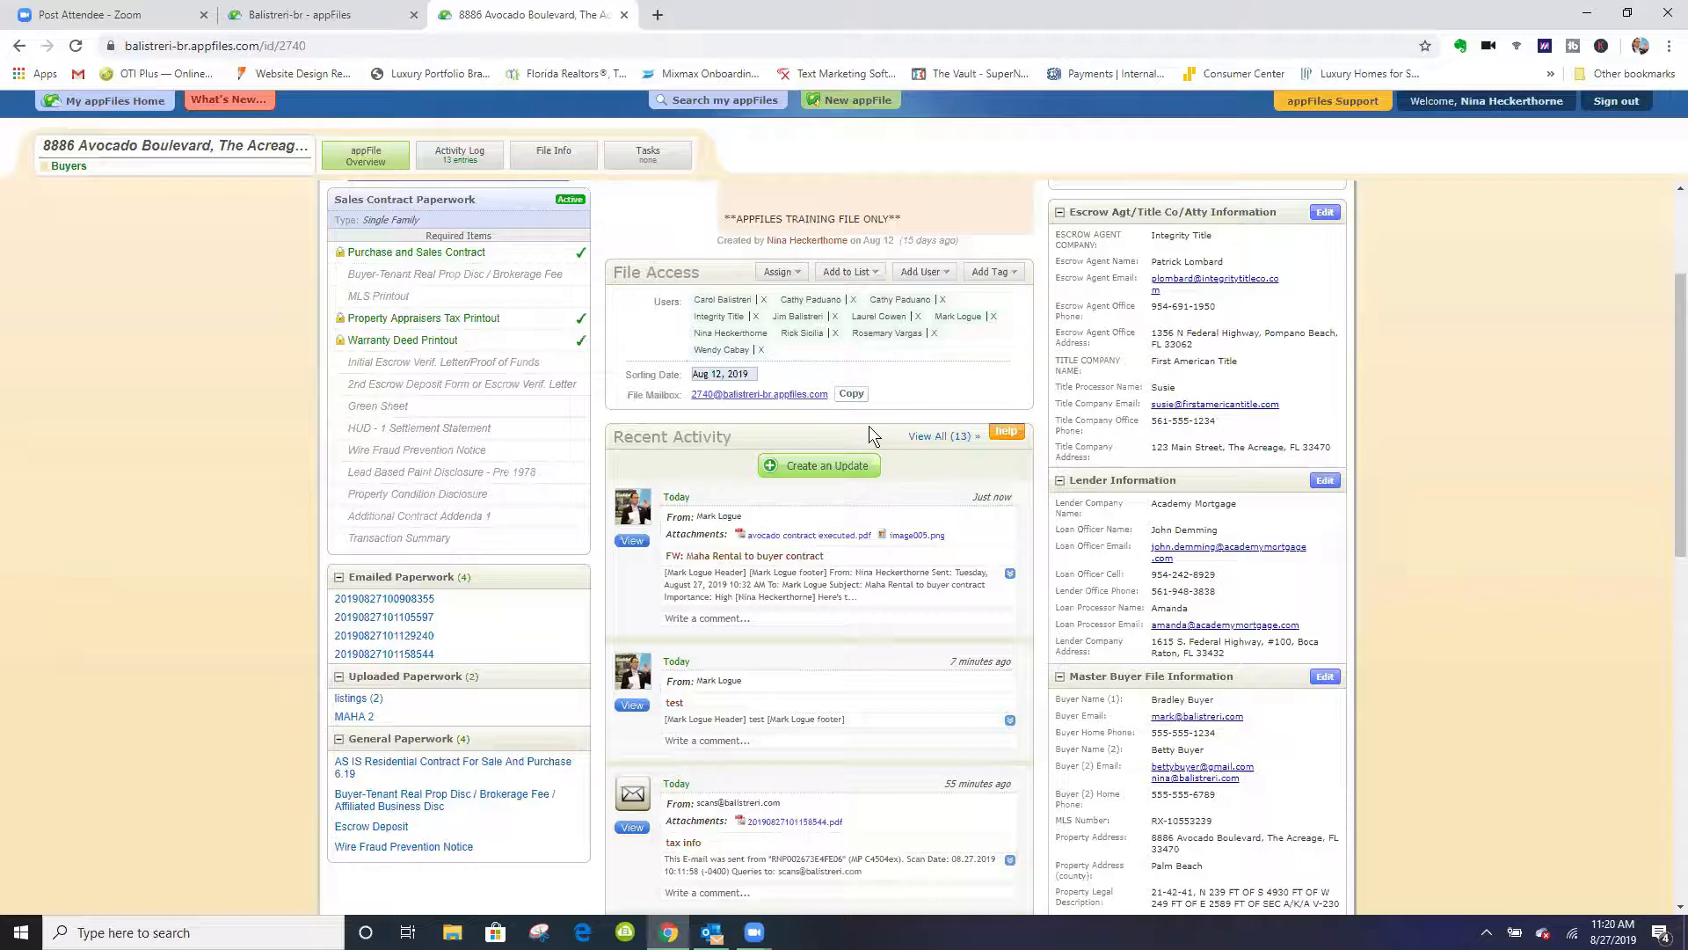
{"action": "left_click", "coordinate": [855, 470]}
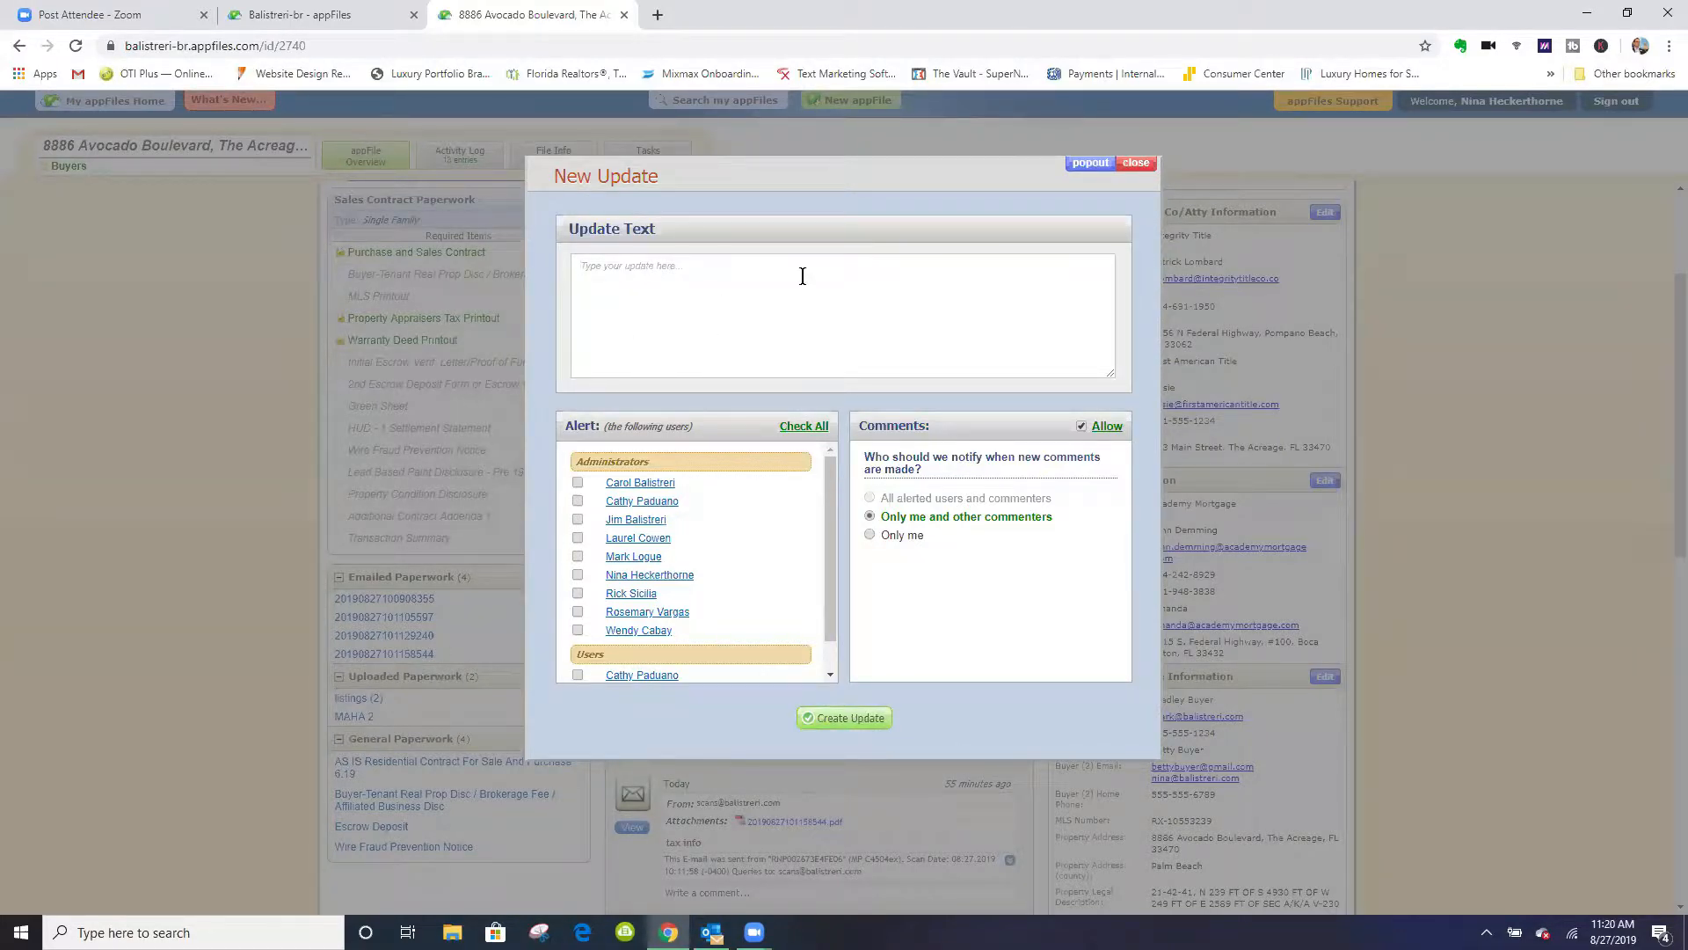
{"action": "left_click", "coordinate": [869, 536]}
- Write the update "got executed contract - sent to loan officer & title agent" and post it to the file's activity
{"action": "type", "text": "got executed contrac"}
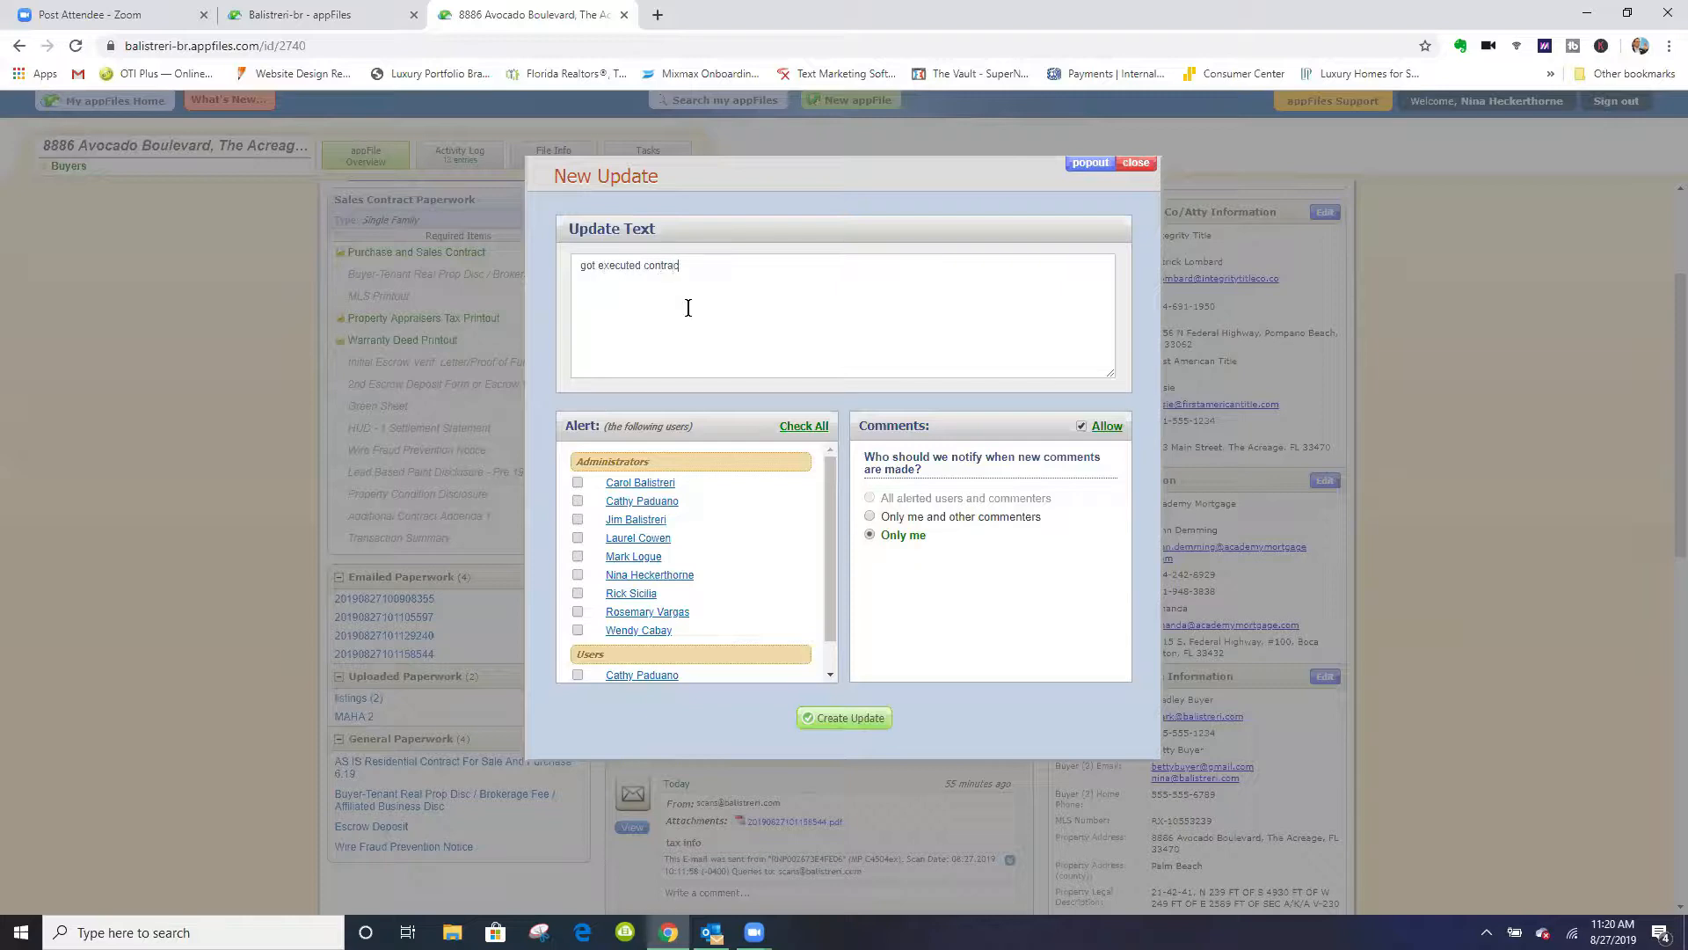
{"action": "type", "text": "t - sent to loan officer"}
{"action": "key", "text": "Home"}
{"action": "type", "text": "7 title"}
{"action": "key", "text": "BackSpace"}
{"action": "key", "text": "BackSpace"}
{"action": "key", "text": "BackSpace"}
{"action": "key", "text": "BackSpace"}
{"action": "key", "text": "BackSpace"}
{"action": "key", "text": "BackSpace"}
{"action": "key", "text": "BackSpace"}
{"action": "key", "text": "BackSpace"}
{"action": "type", "text": "& title agent"}
{"action": "left_click", "coordinate": [860, 720]}
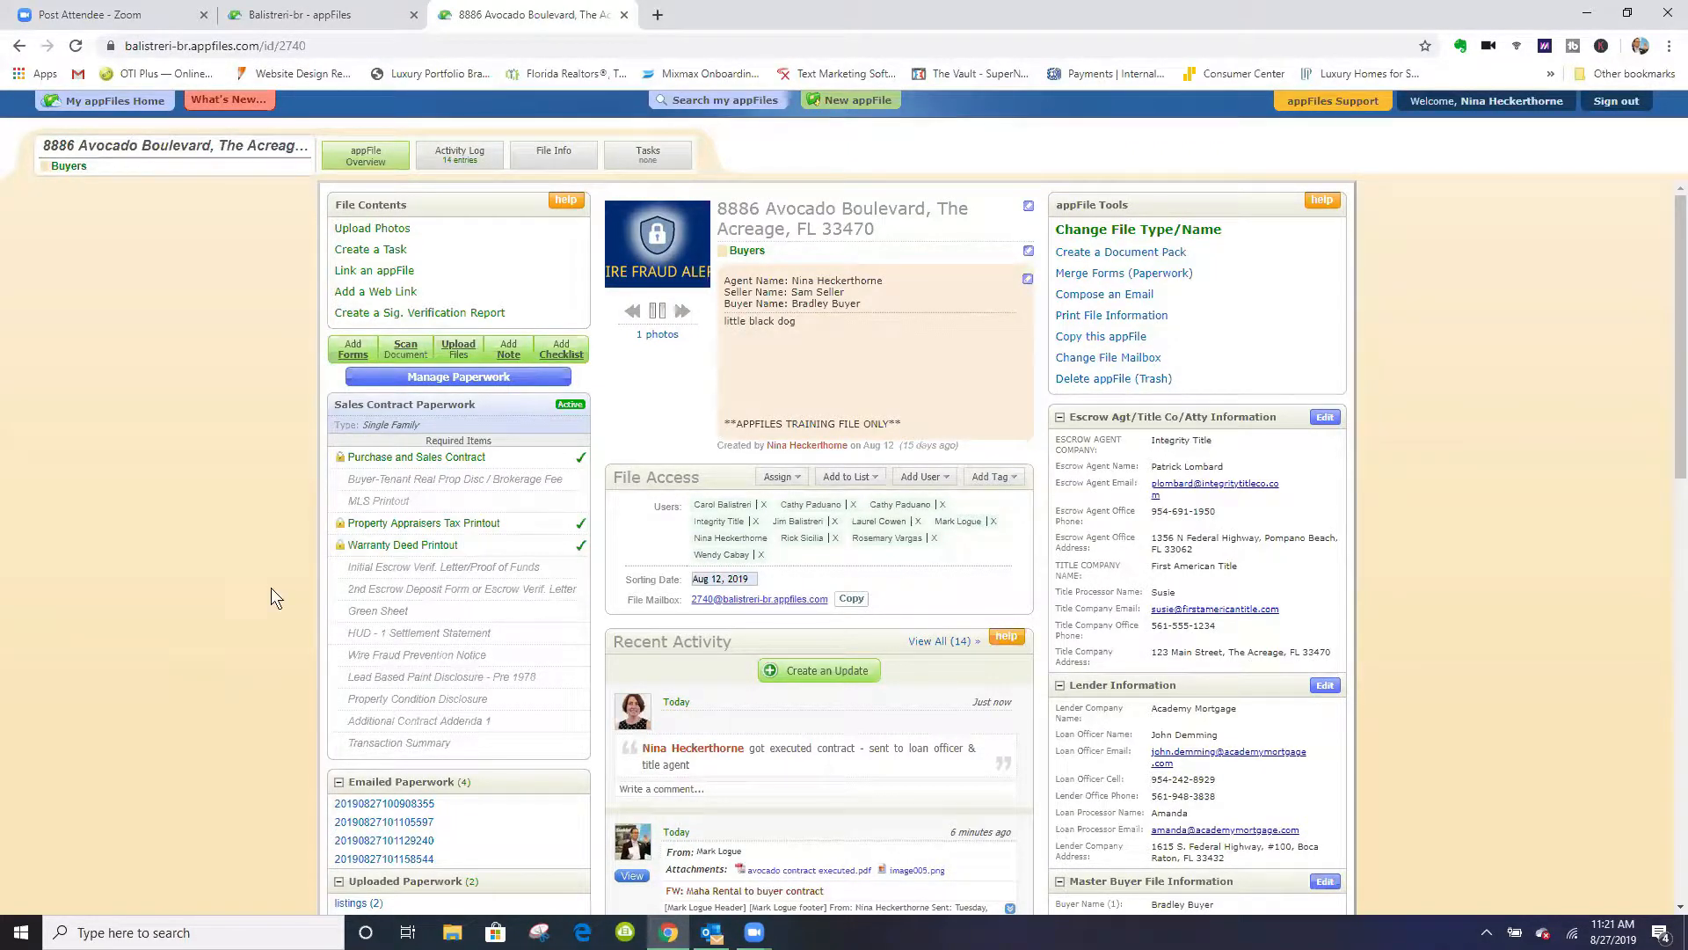
{"action": "scroll", "coordinate": [258, 535], "scroll_direction": "down", "scroll_amount": 2}
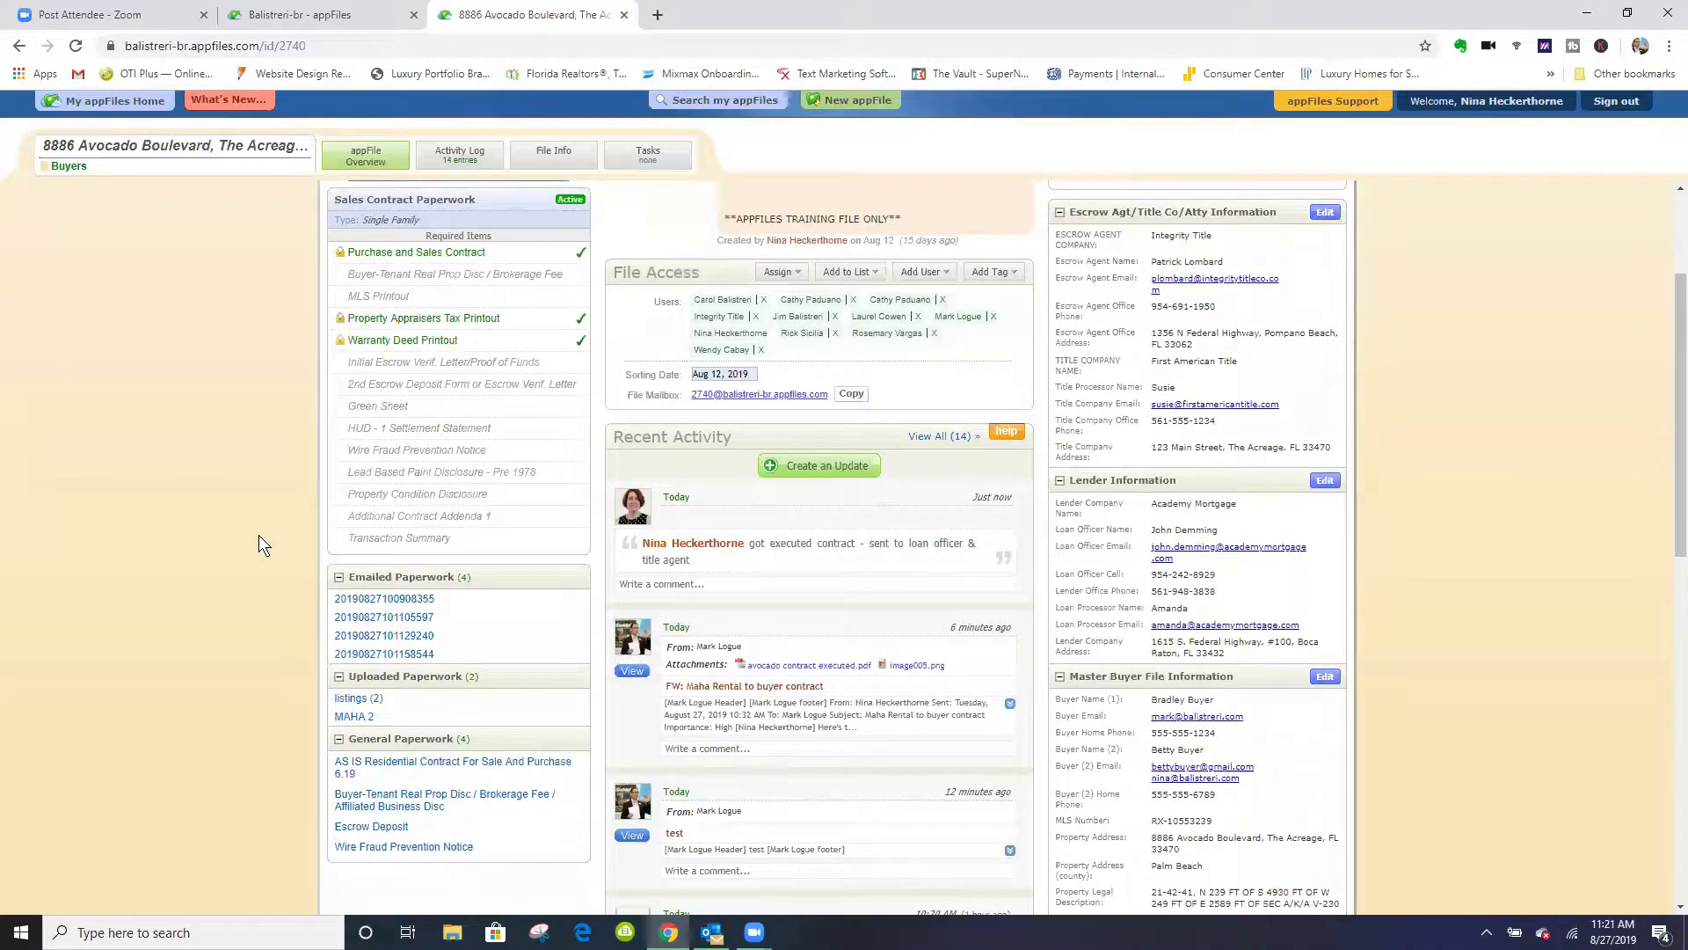
{"action": "scroll", "coordinate": [258, 534], "scroll_direction": "up", "scroll_amount": 2}
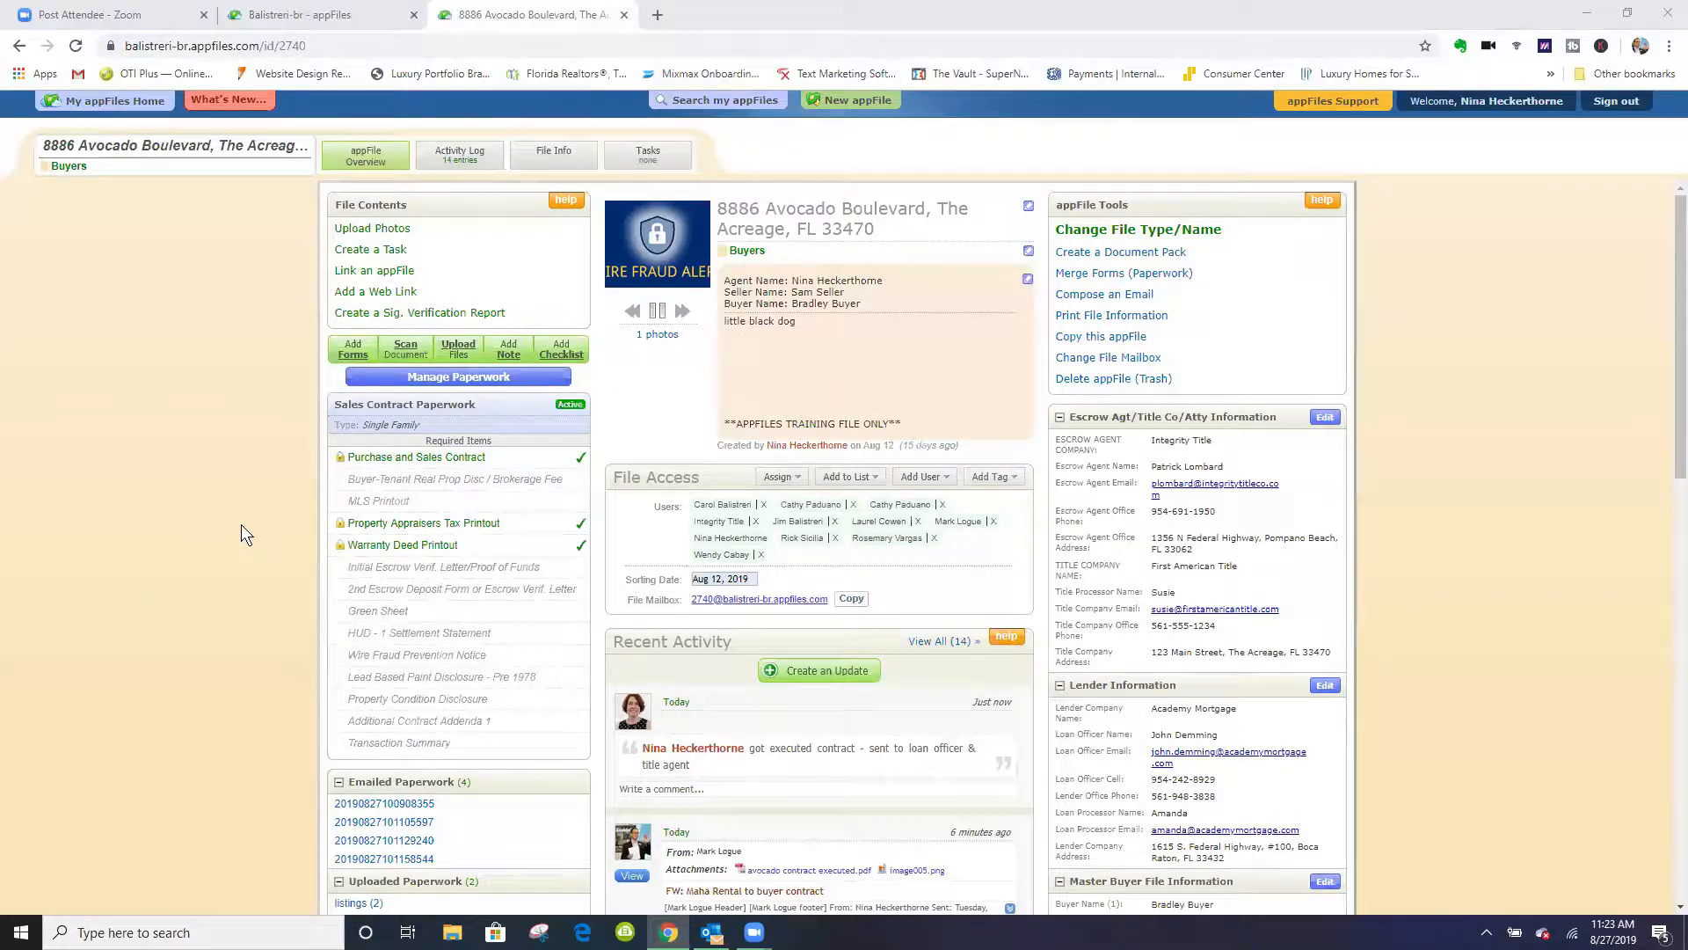
{"action": "scroll", "coordinate": [241, 534], "scroll_direction": "down", "scroll_amount": 3}
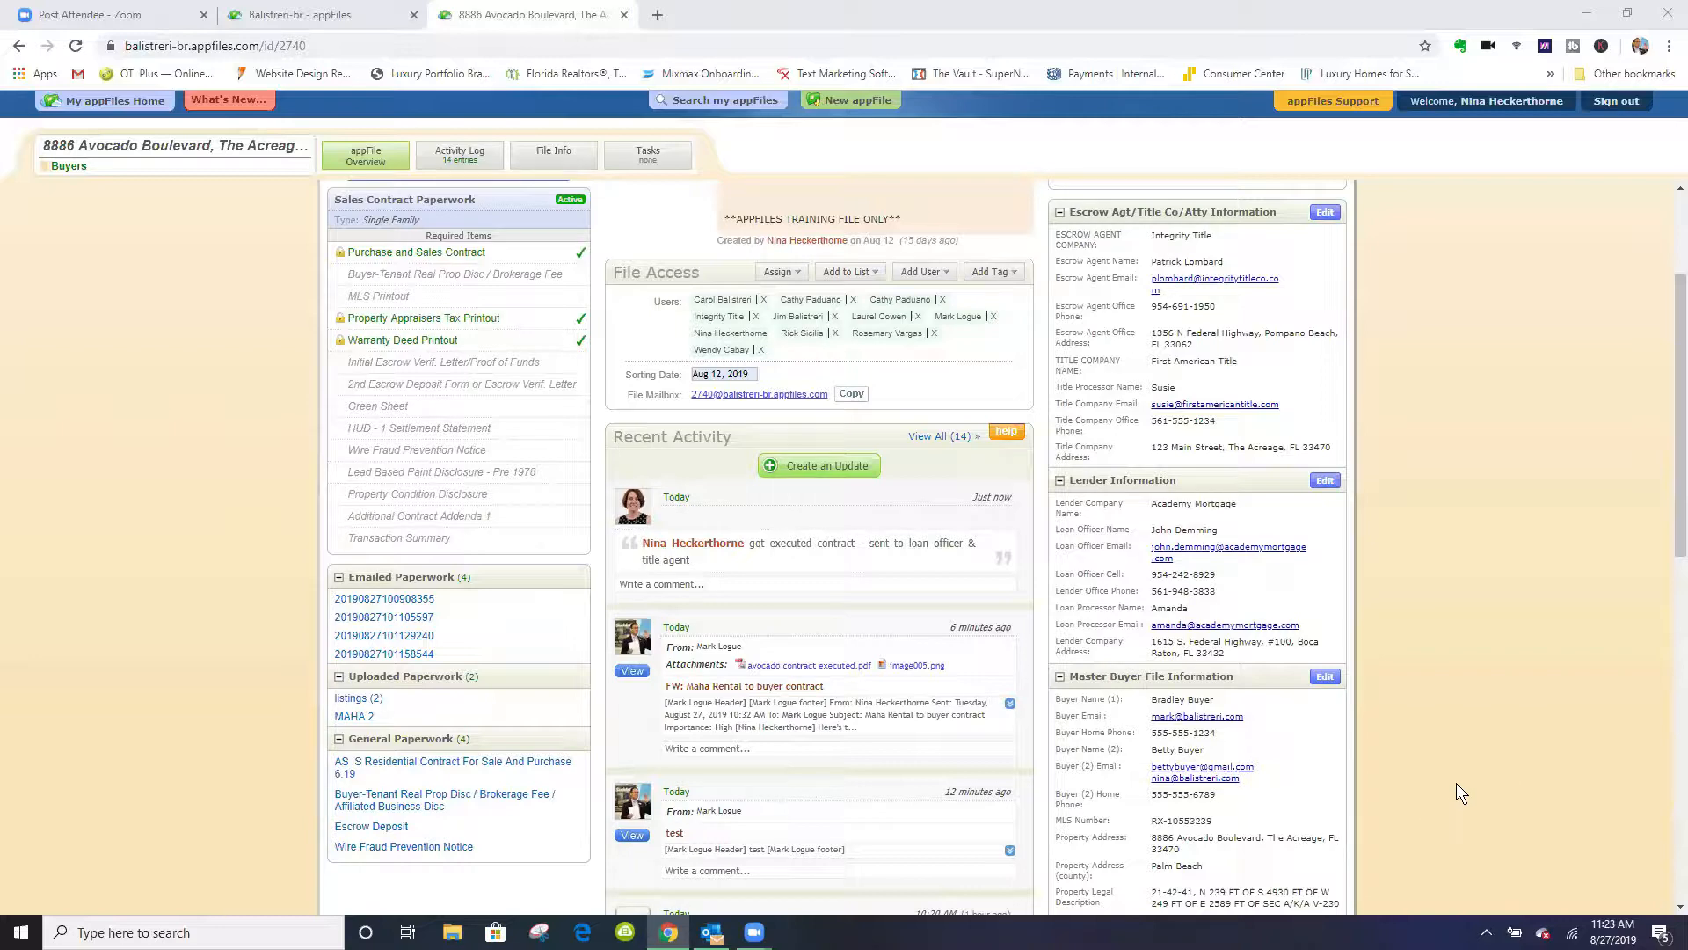
{"action": "scroll", "coordinate": [1455, 796], "scroll_direction": "up", "scroll_amount": 2}
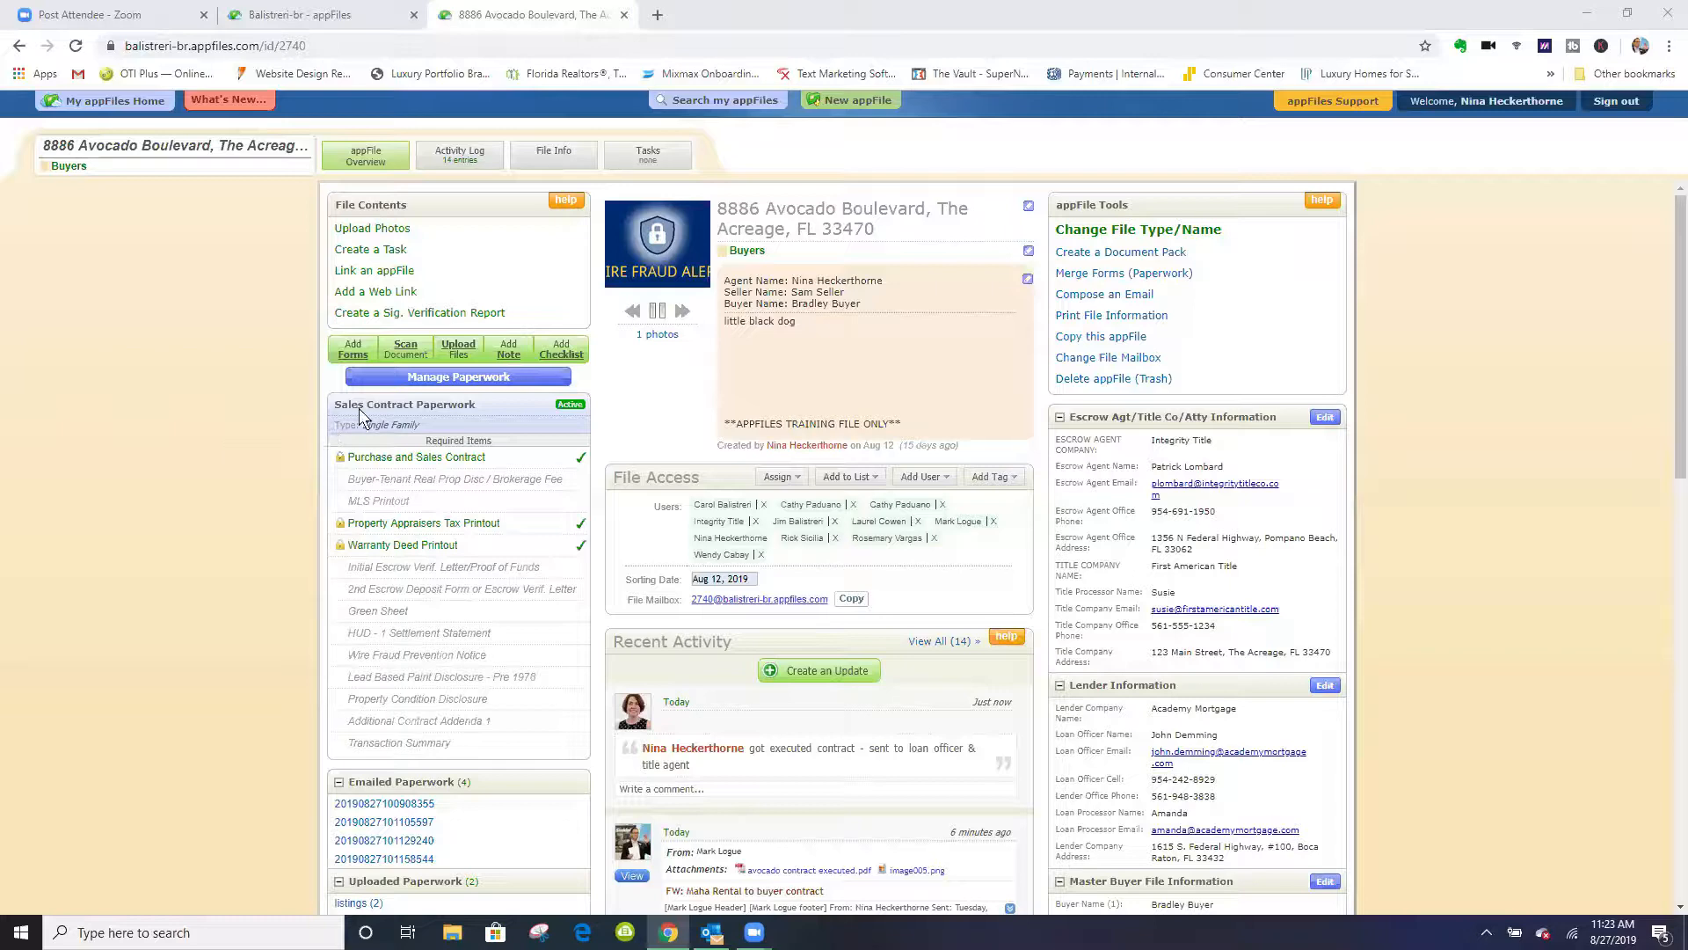
- View the AS IS Residential Contract and the signed Wire Fraud Prevention Notice from General Paperwork, closing each document
{"action": "scroll", "coordinate": [293, 558], "scroll_direction": "down", "scroll_amount": 2}
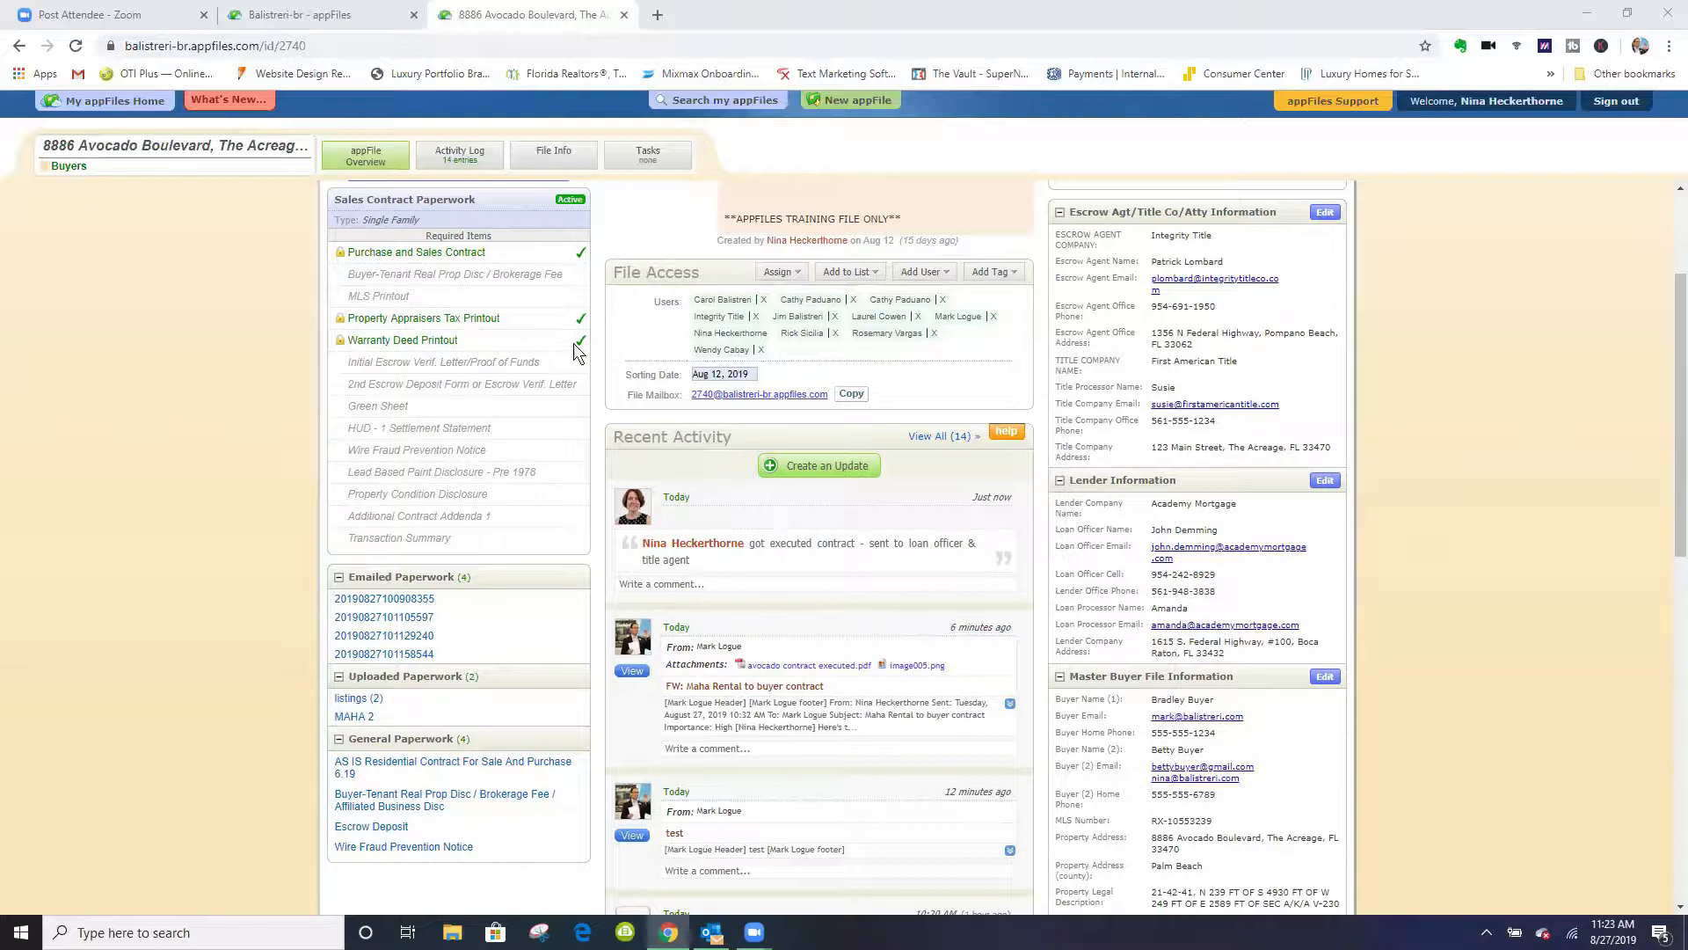
{"action": "left_click", "coordinate": [372, 765]}
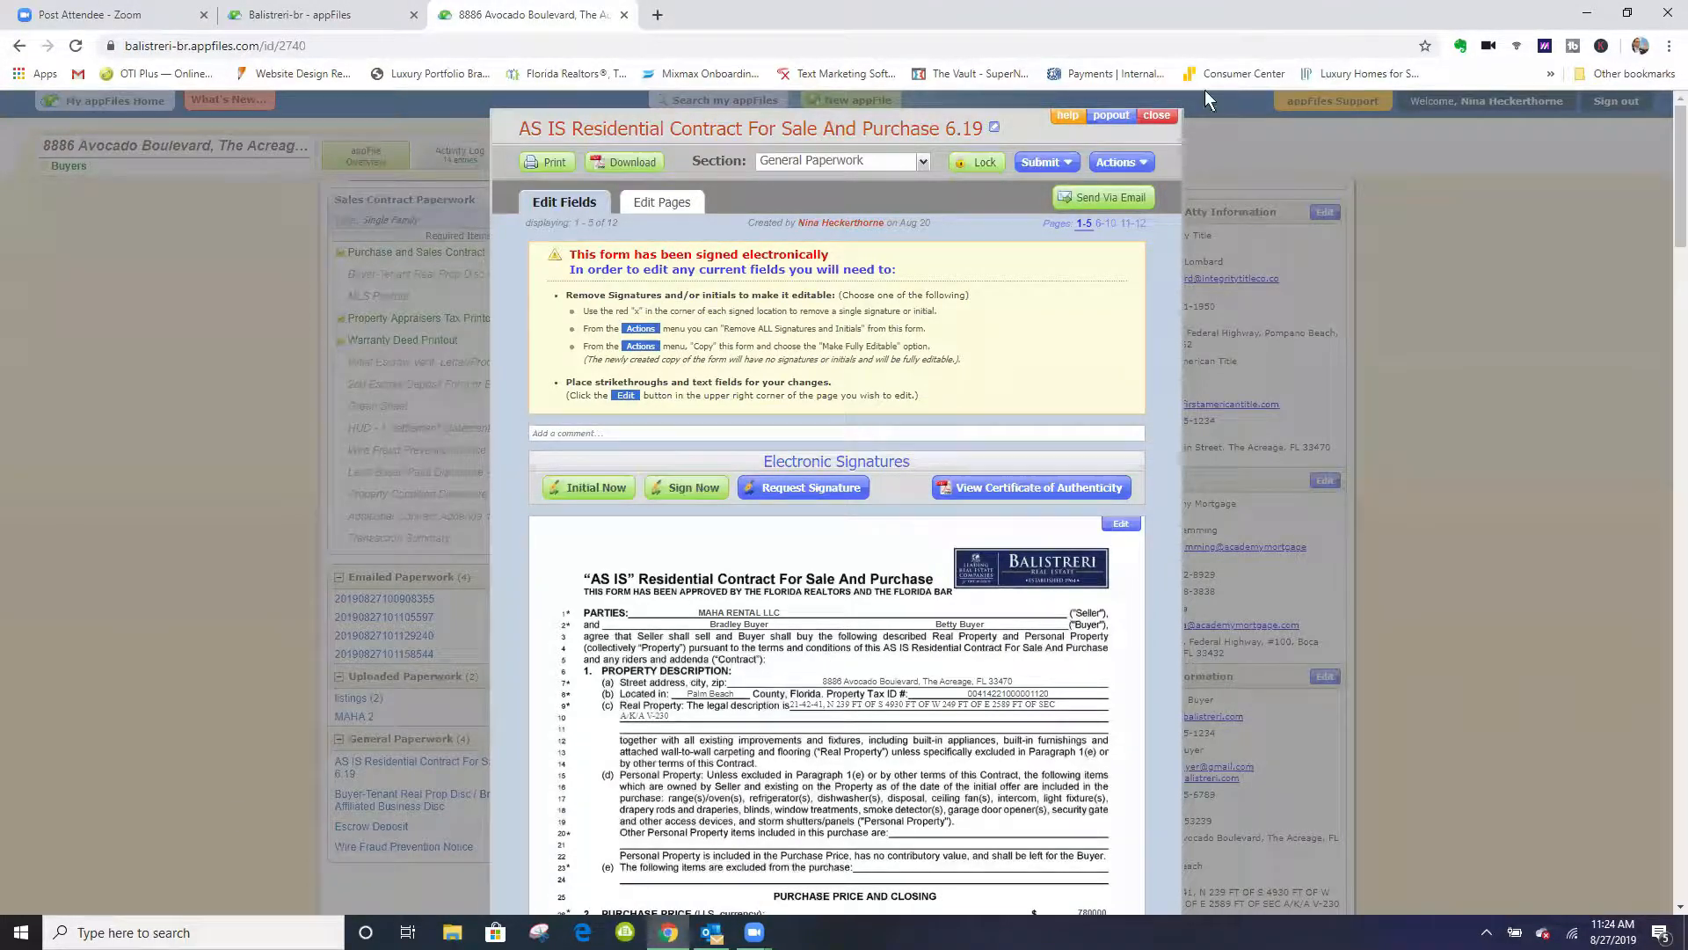
{"action": "left_click", "coordinate": [1154, 116]}
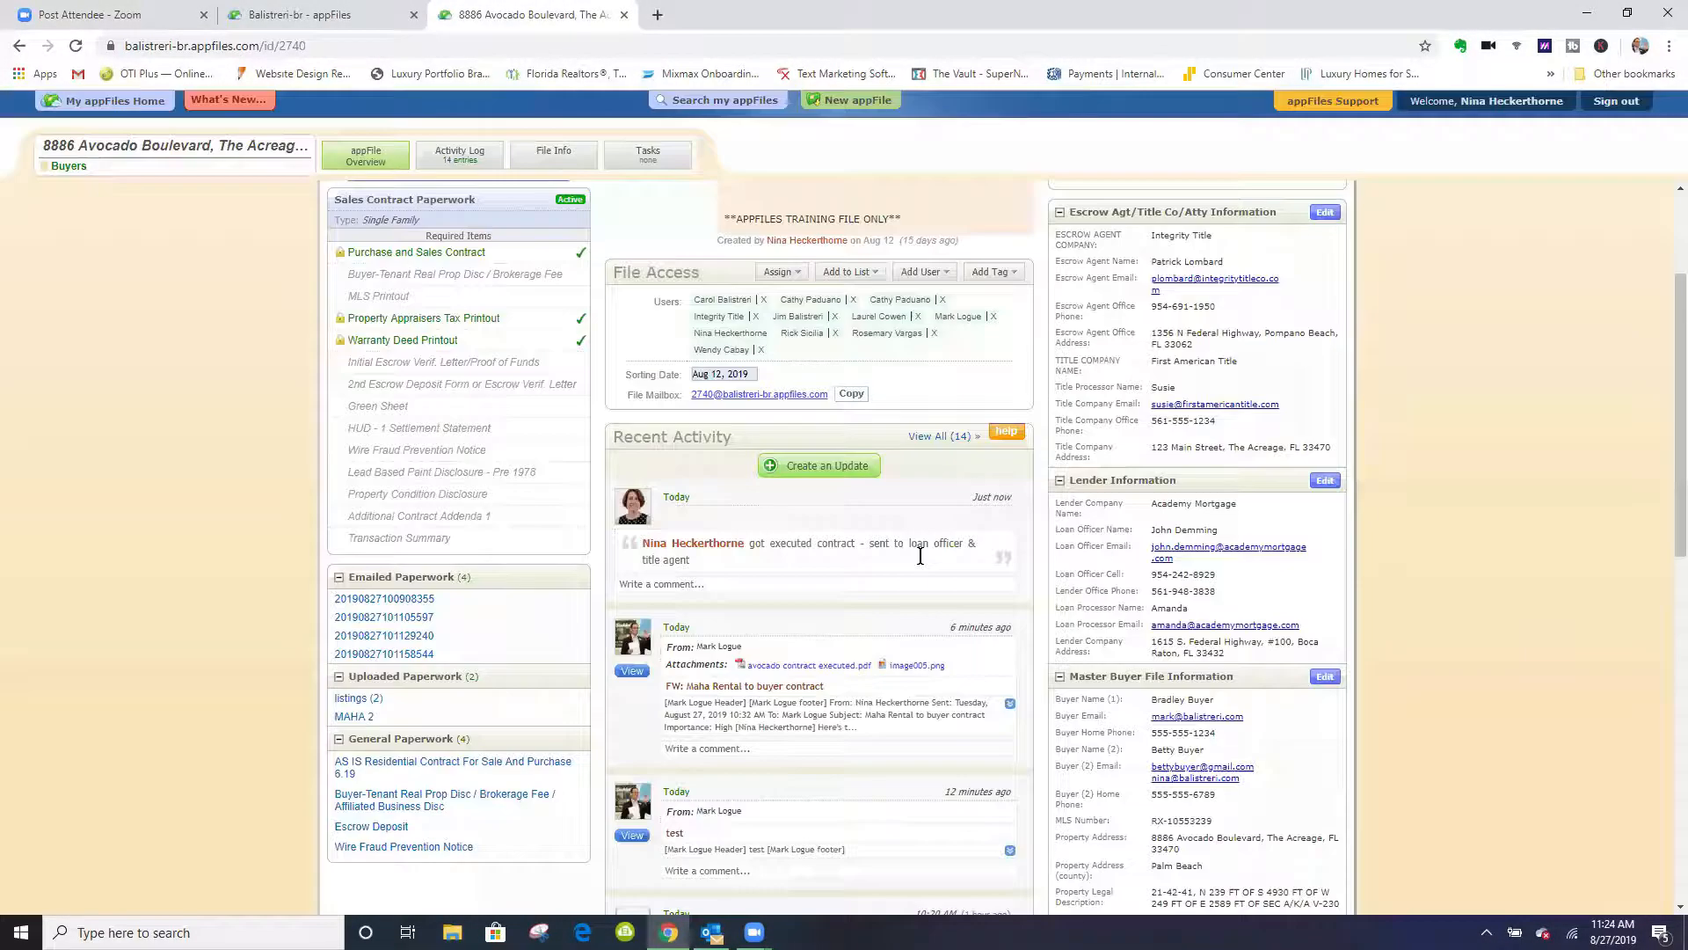
{"action": "left_click", "coordinate": [380, 848]}
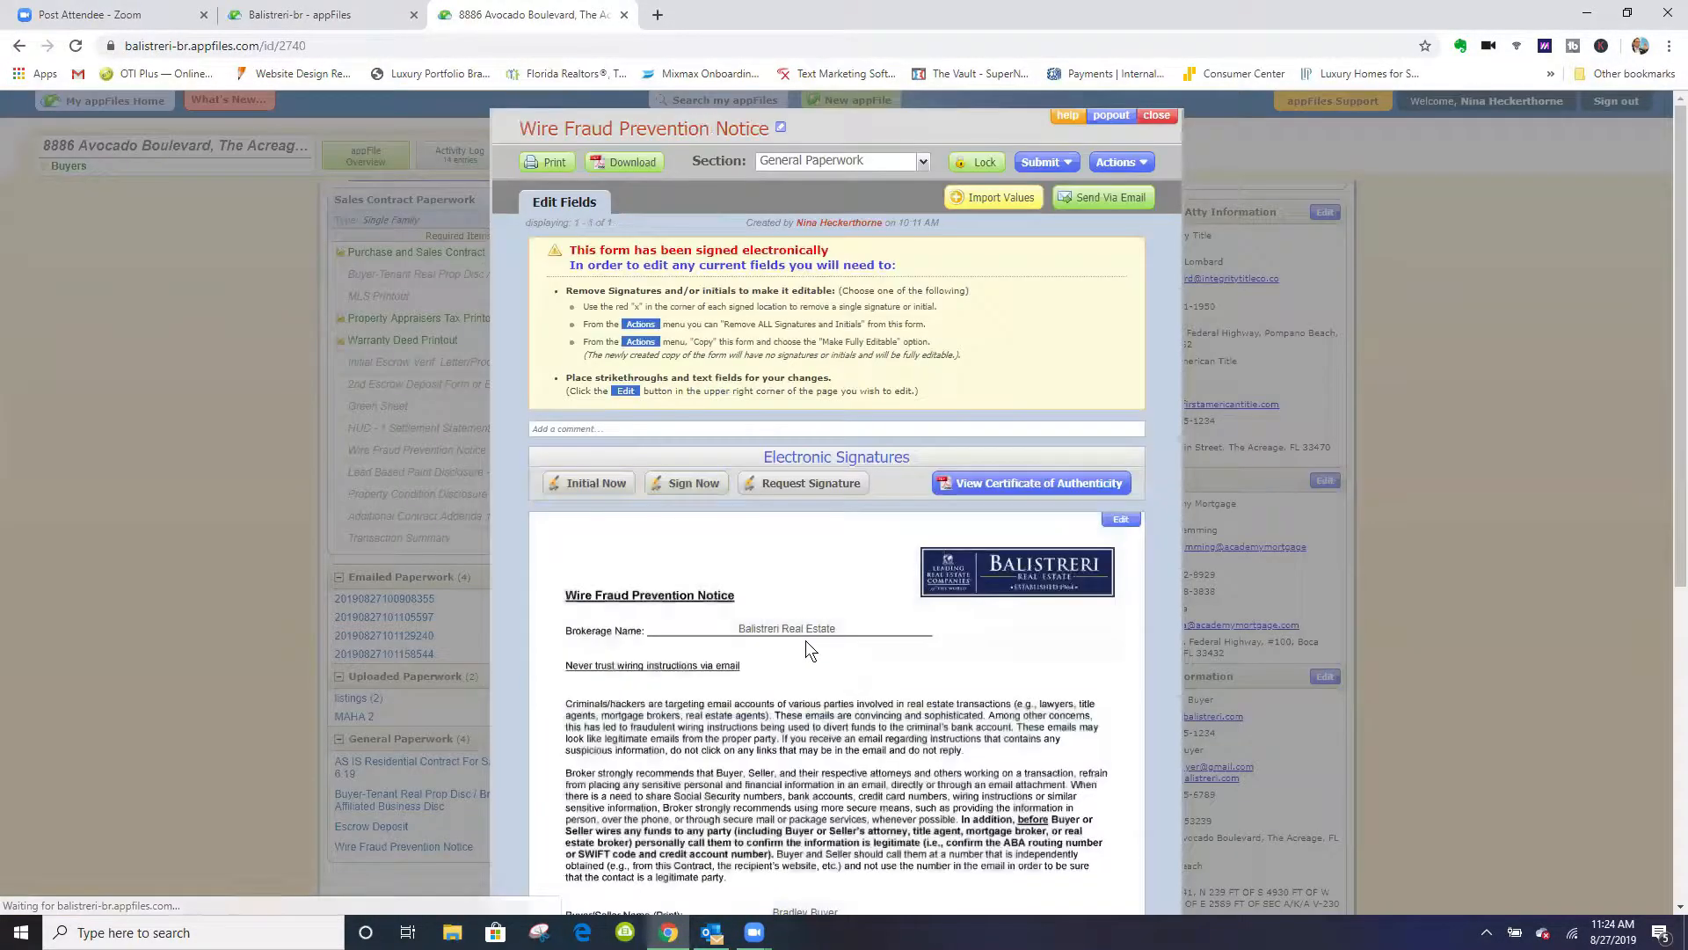
{"action": "scroll", "coordinate": [995, 598], "scroll_direction": "down", "scroll_amount": 5}
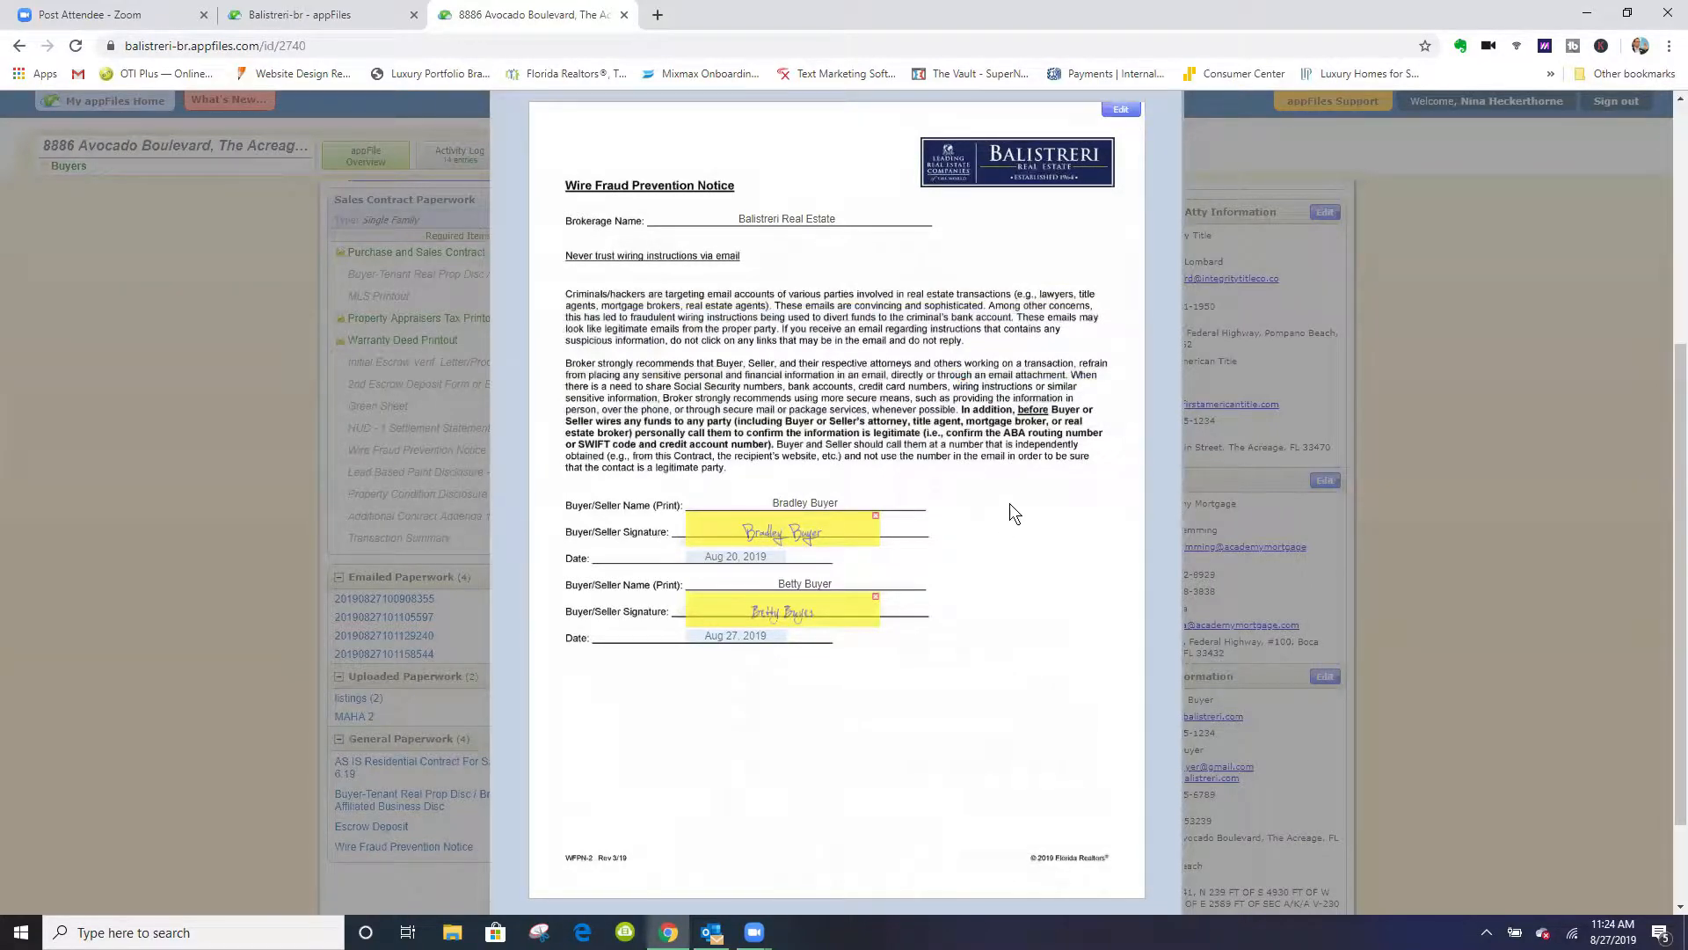
{"action": "scroll", "coordinate": [1010, 503], "scroll_direction": "up", "scroll_amount": 5}
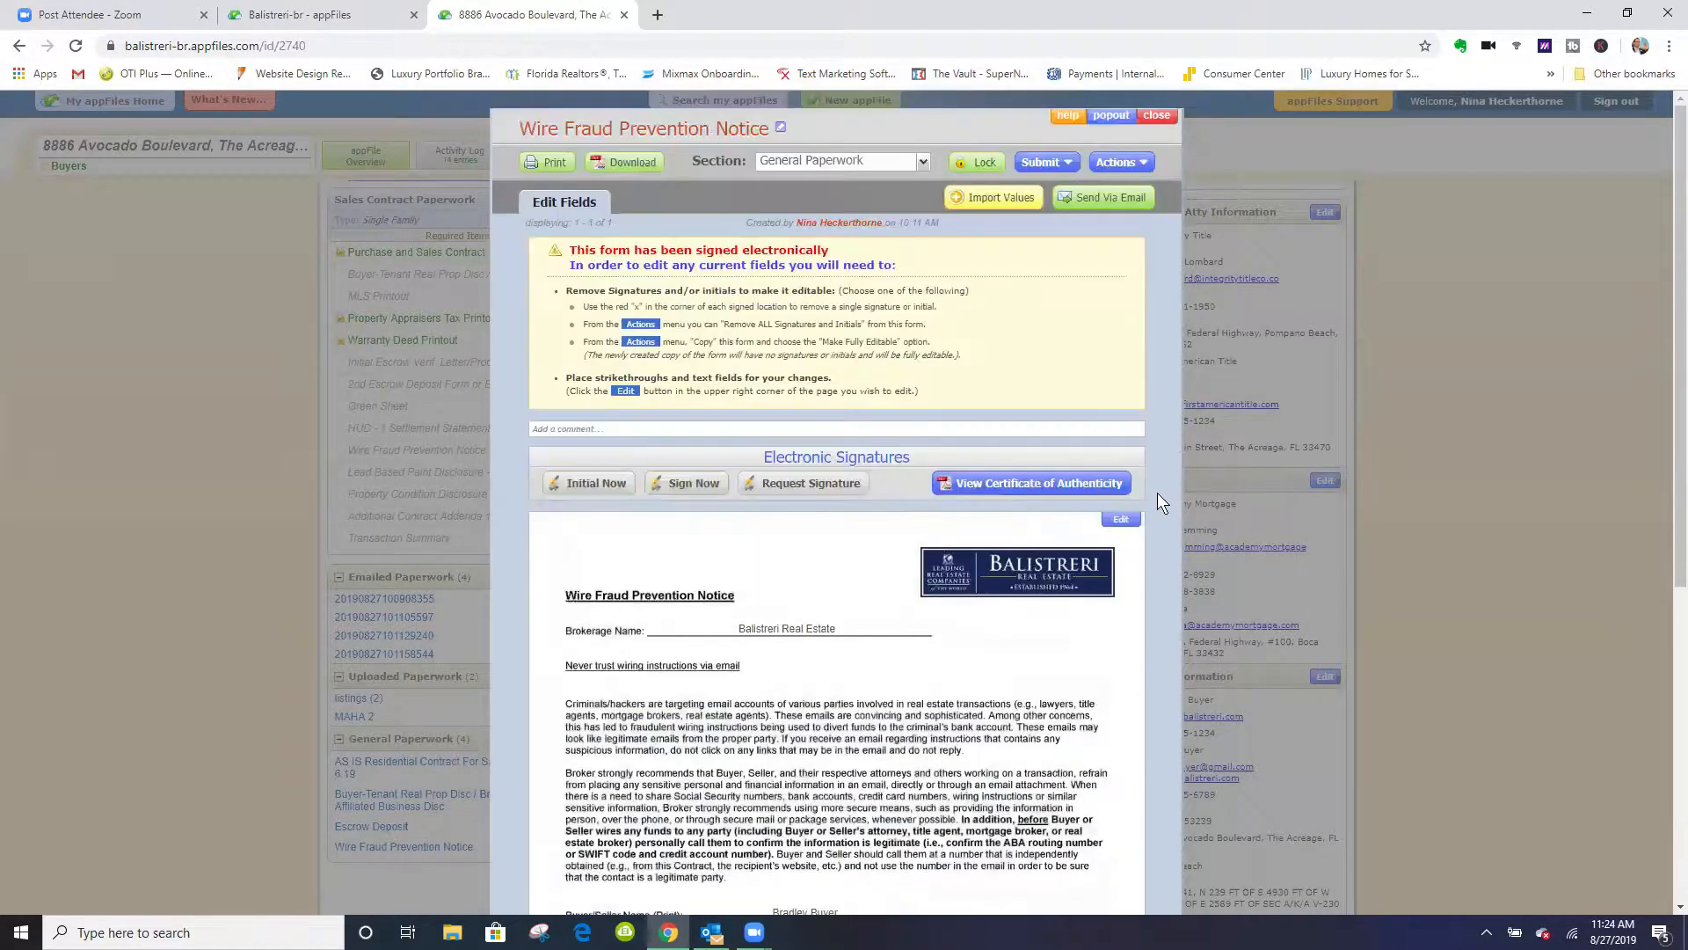
{"action": "left_click", "coordinate": [1151, 116]}
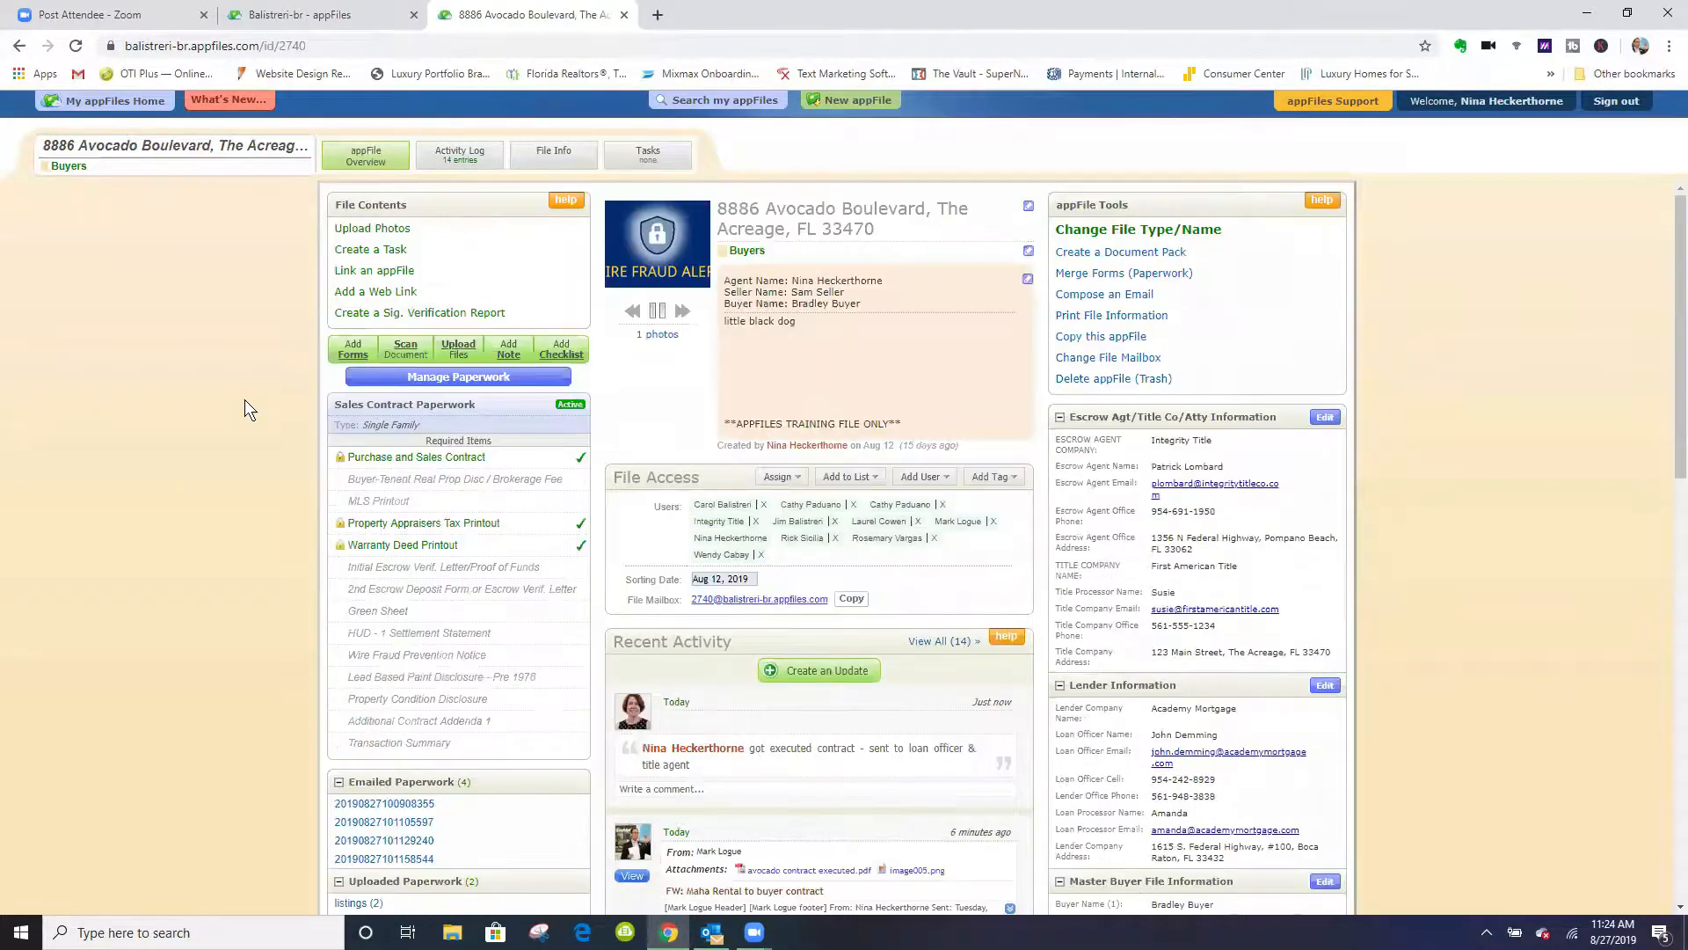
- Search the available forms for "addendum" and add the in-house Addendum to Contract to General Paperwork as a single merged form
{"action": "left_click", "coordinate": [352, 349]}
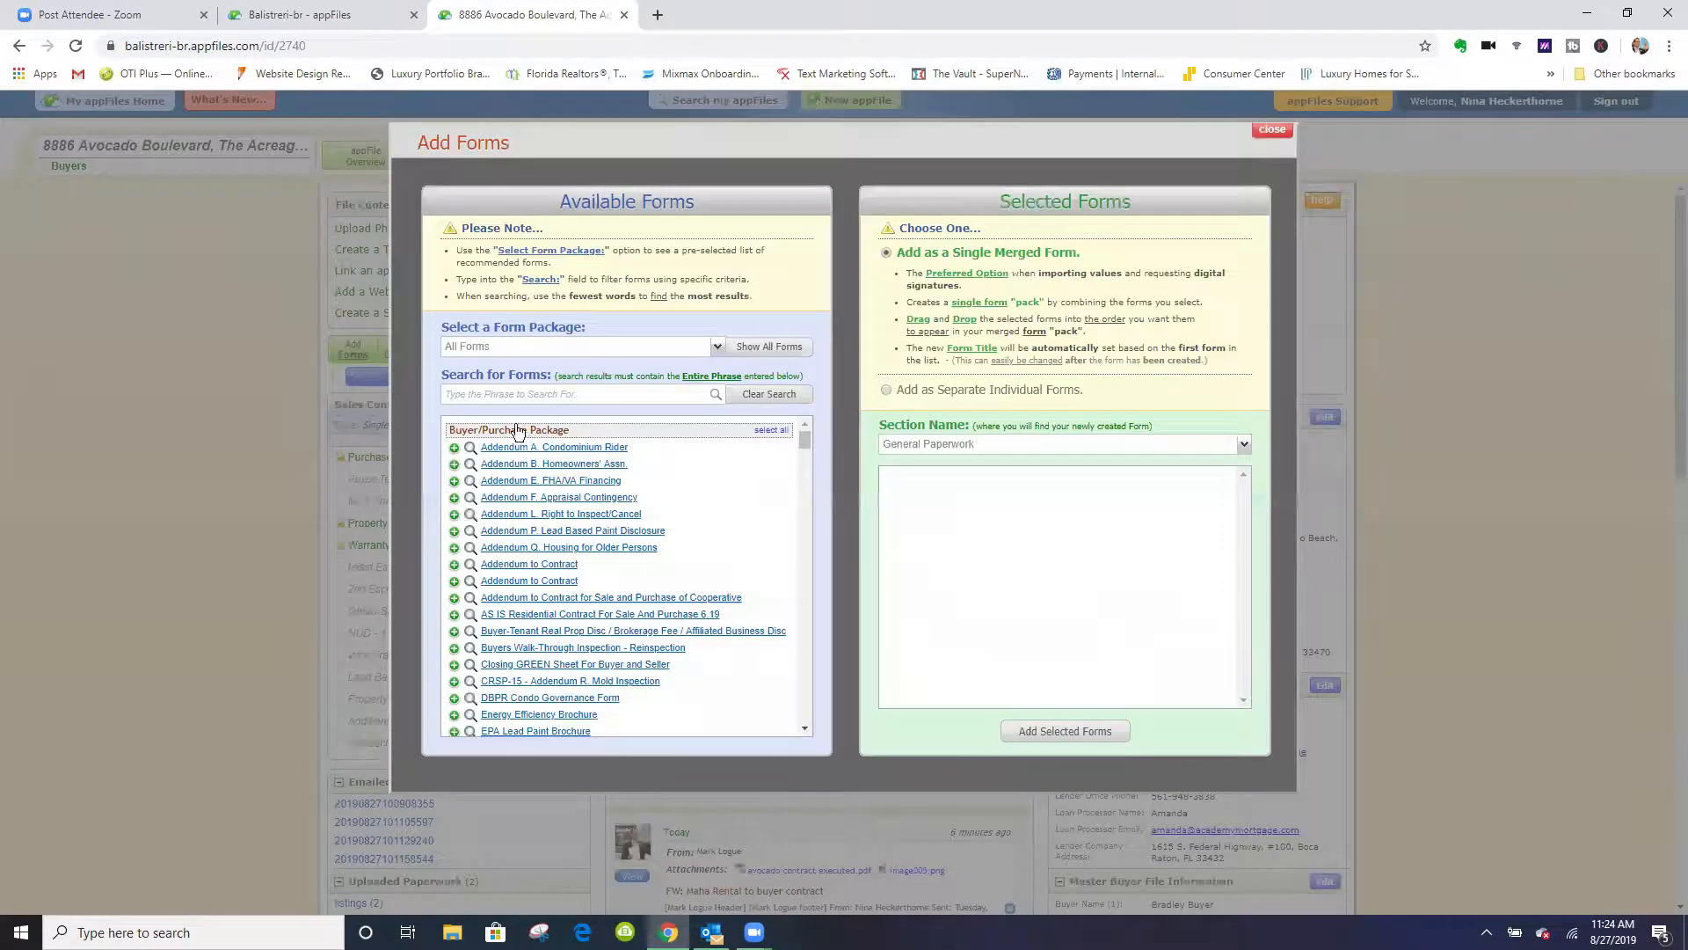
{"action": "left_click", "coordinate": [500, 402]}
{"action": "type", "text": "addendum"}
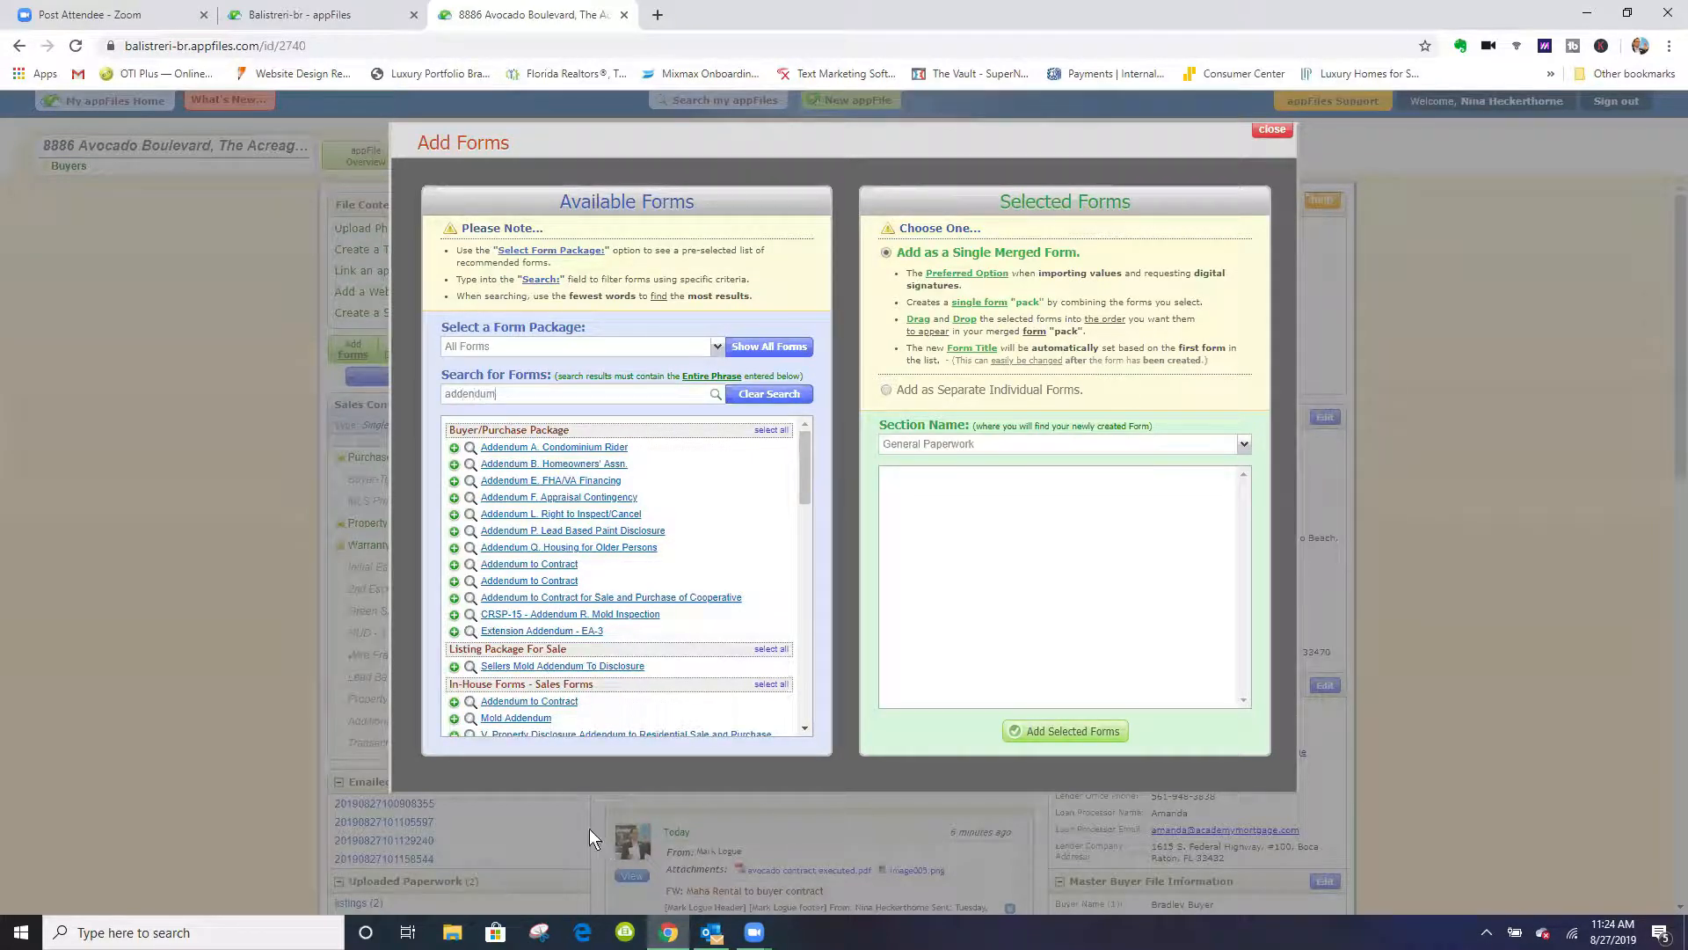
{"action": "left_click", "coordinate": [533, 701]}
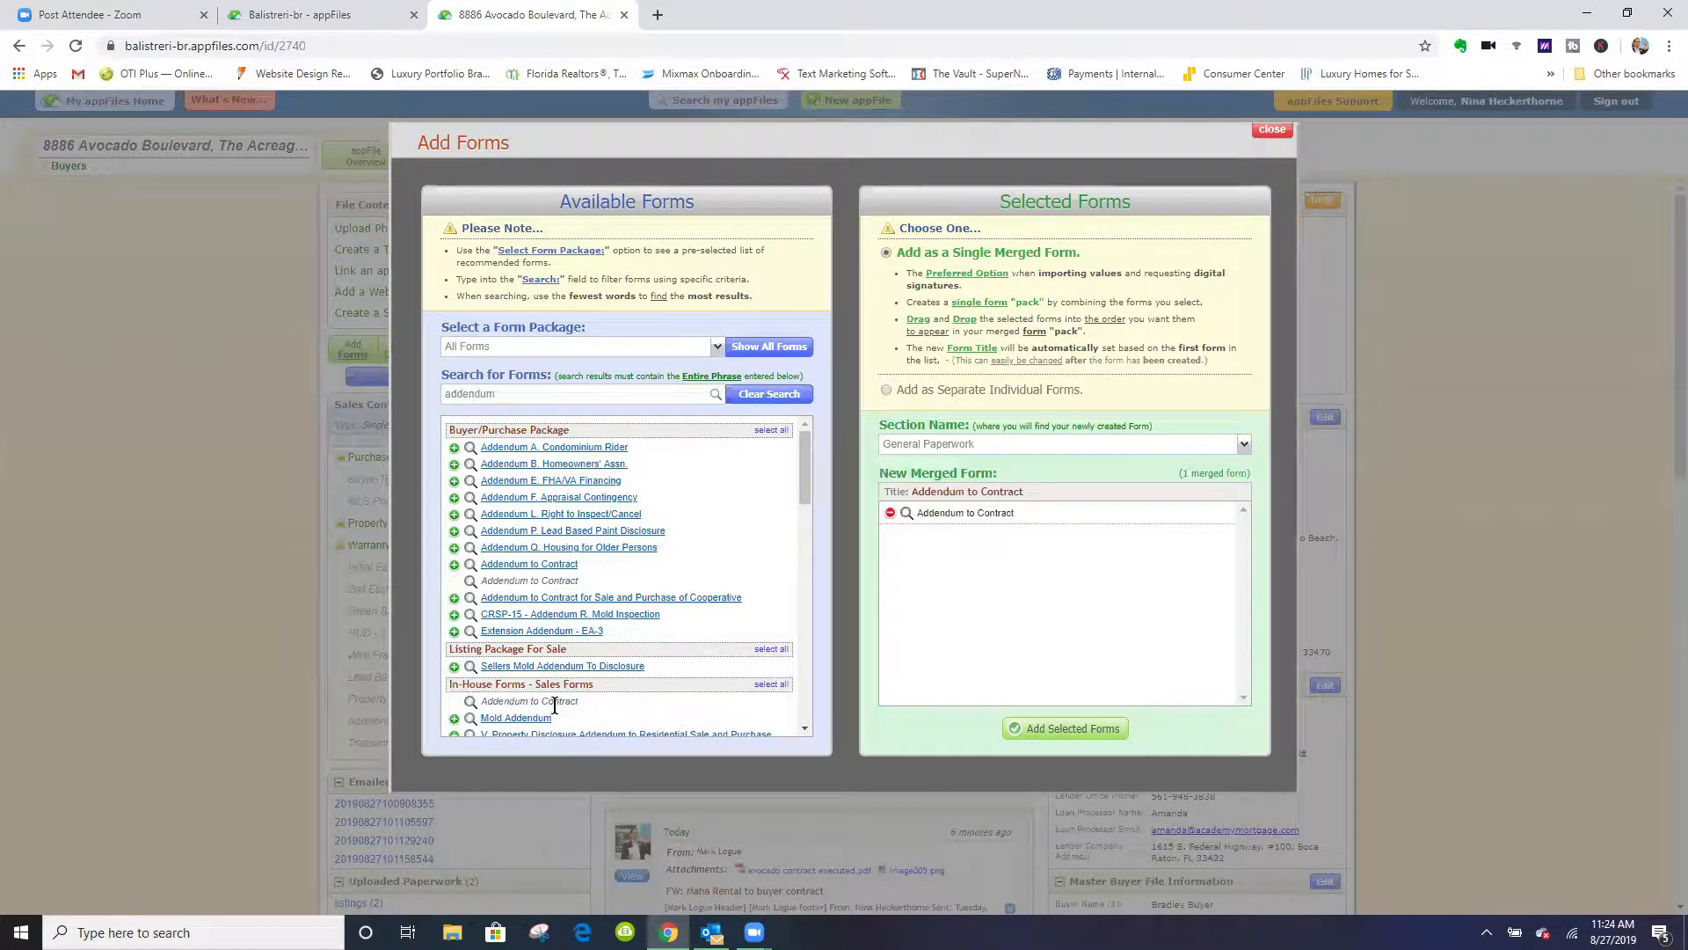
{"action": "left_click", "coordinate": [1066, 729]}
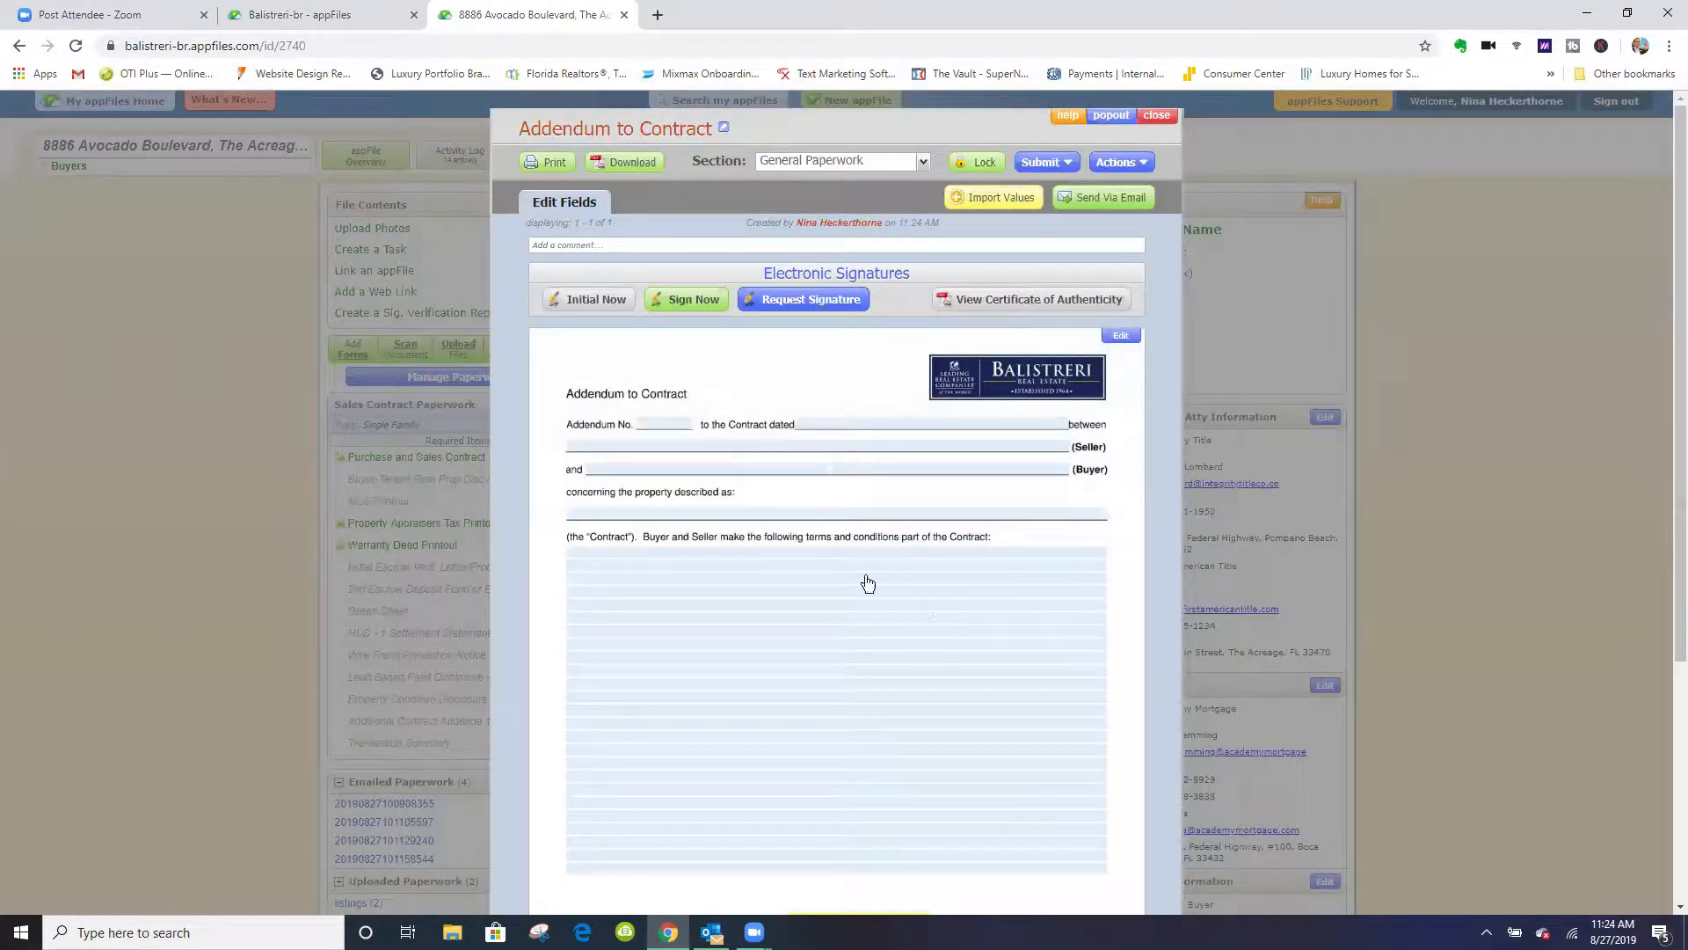
- Fill the addendum's first buyer name field with a long string of random filler text
{"action": "left_click", "coordinate": [685, 469]}
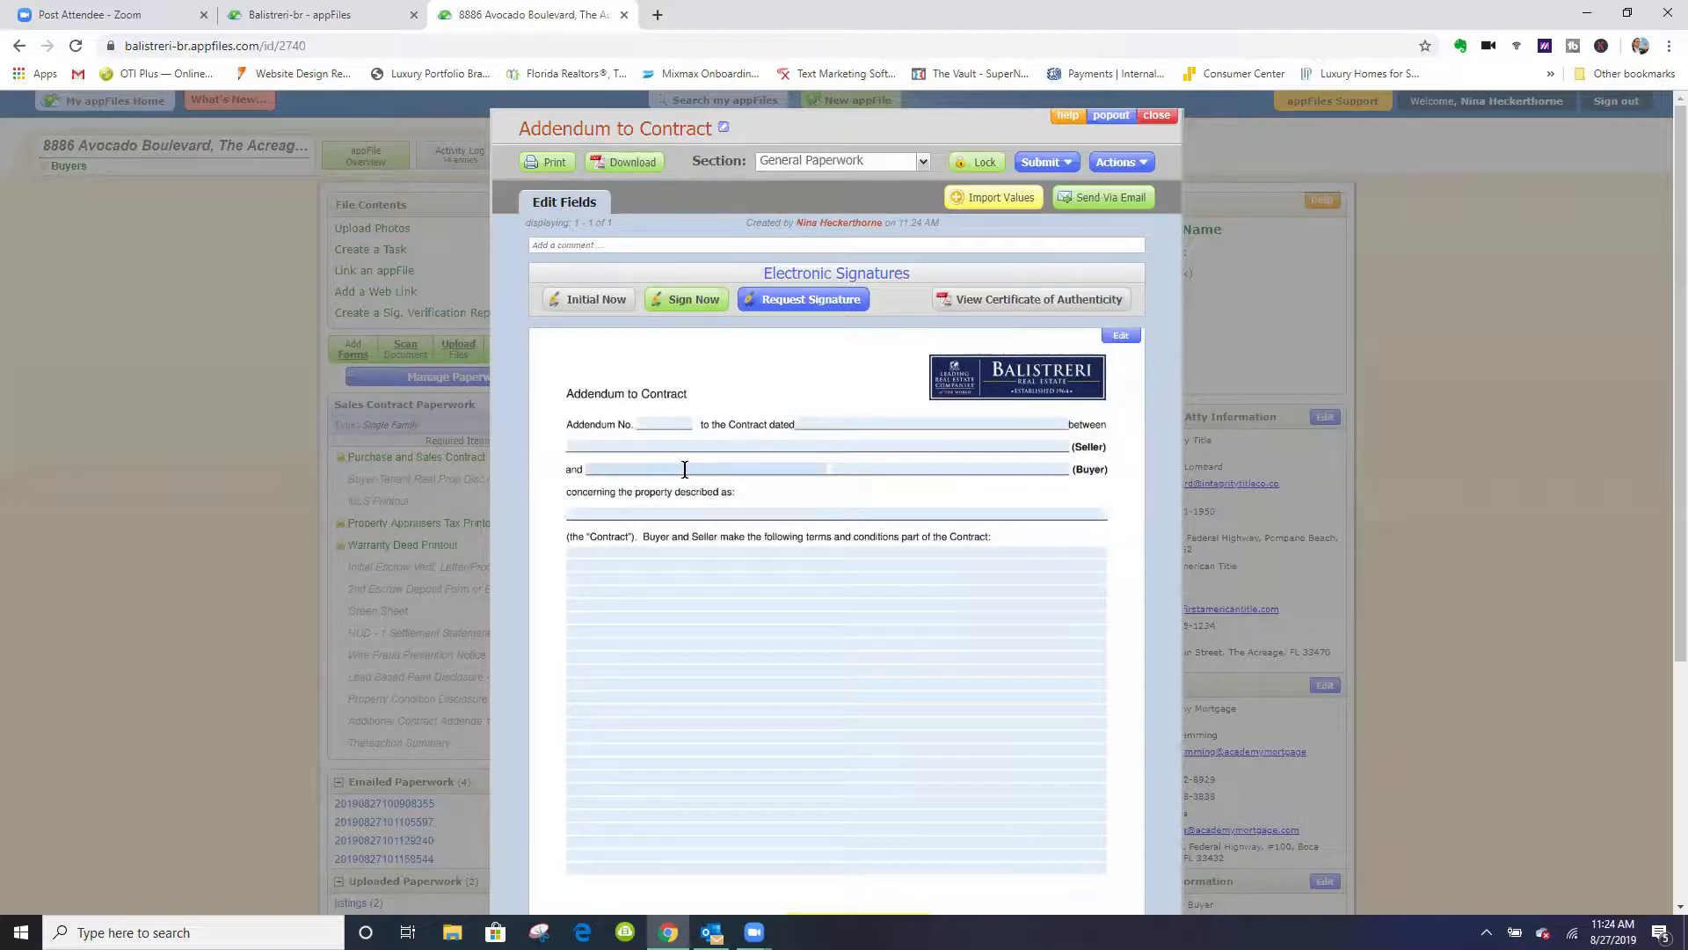
{"action": "type", "text": "dnfgasljdkbgfksjdfnsdkgljbsdnjkfsdfkjsdhng.DSKJg"}
{"action": "type", "text": "hndskjgrbdsgbkjsdg"}
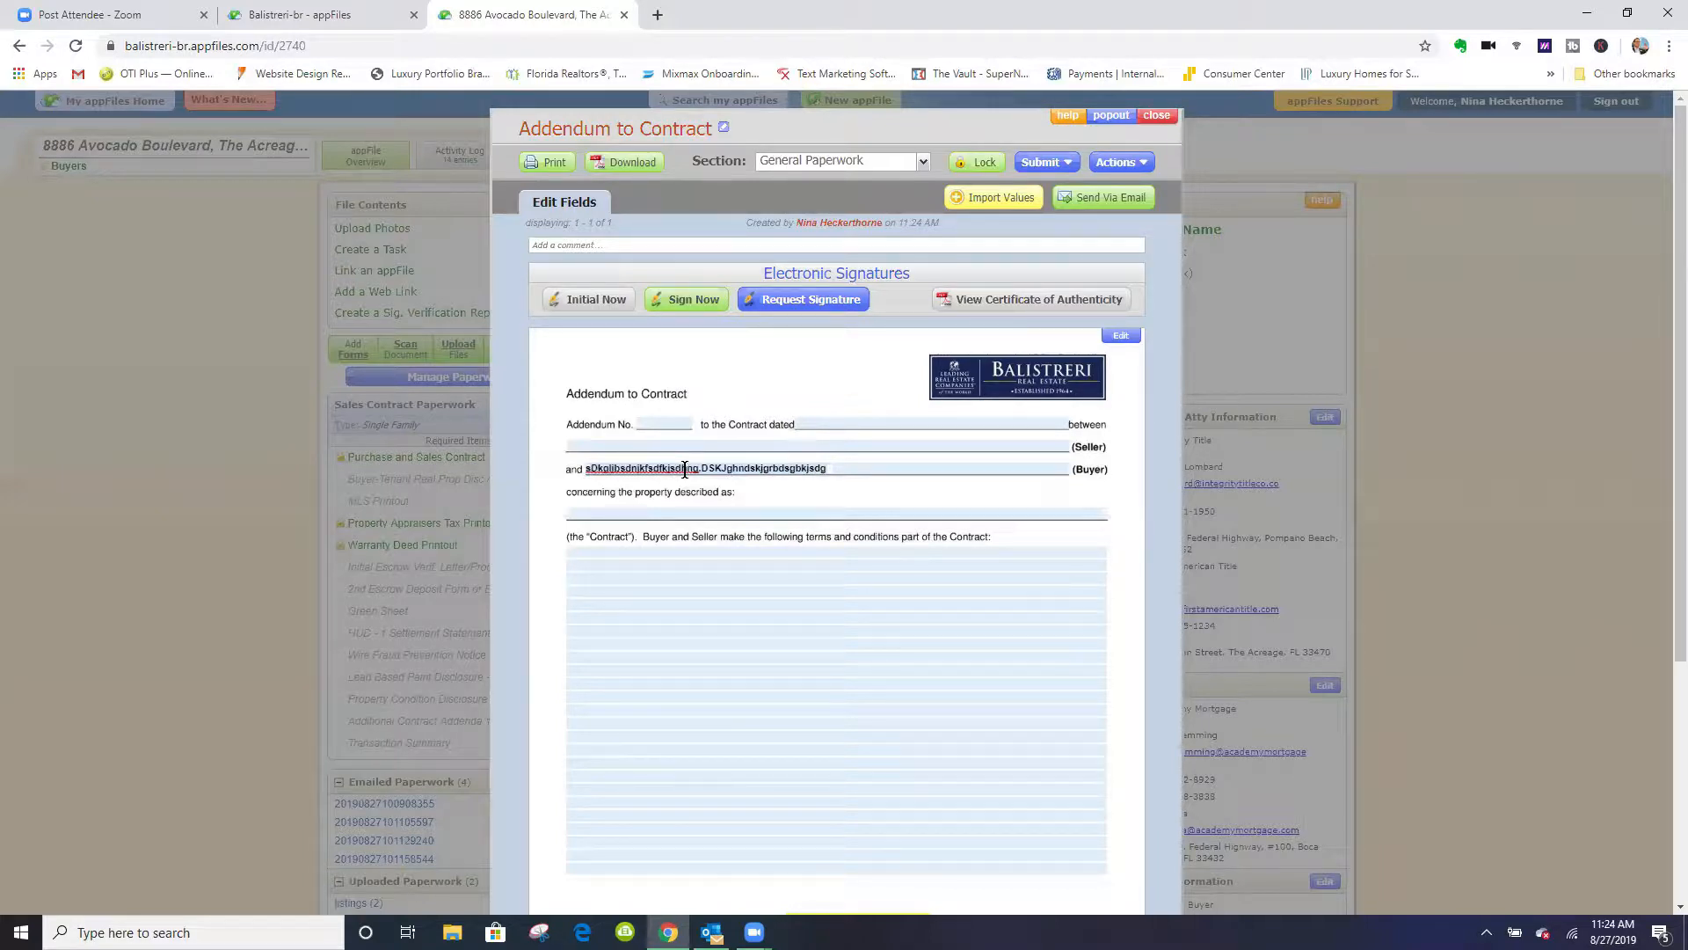
{"action": "left_click", "coordinate": [984, 473]}
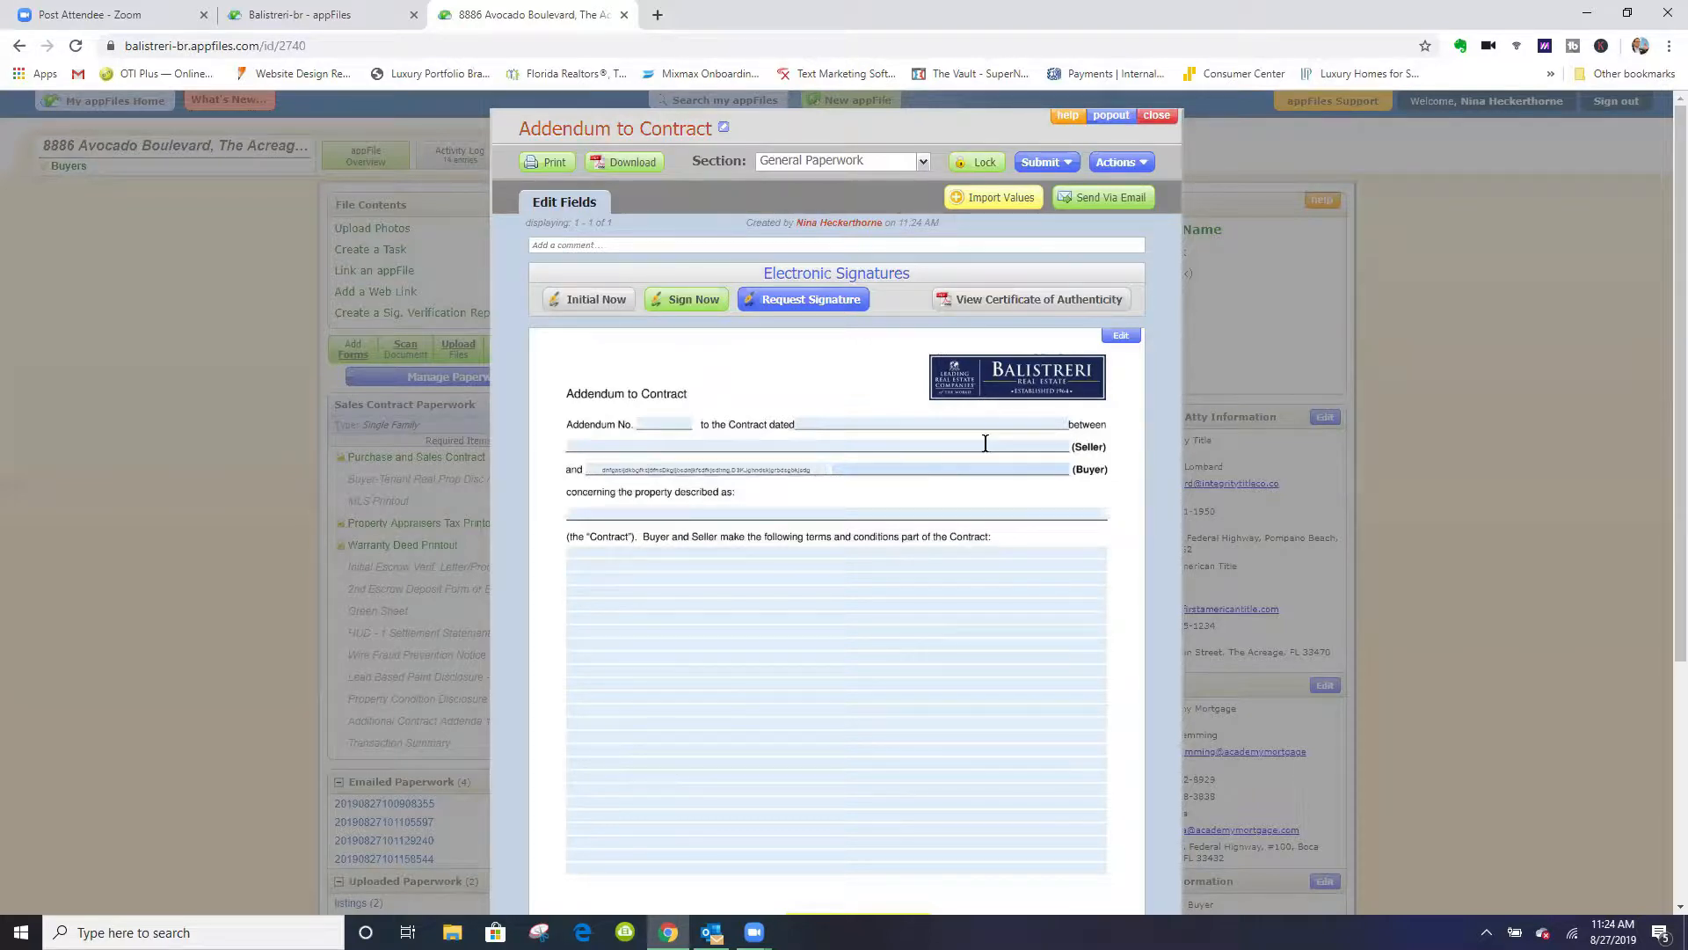
- Edit the addendum page's elements and widen the first buyer name field to the page's edge, past the (Buyer) label
{"action": "left_click", "coordinate": [1121, 339]}
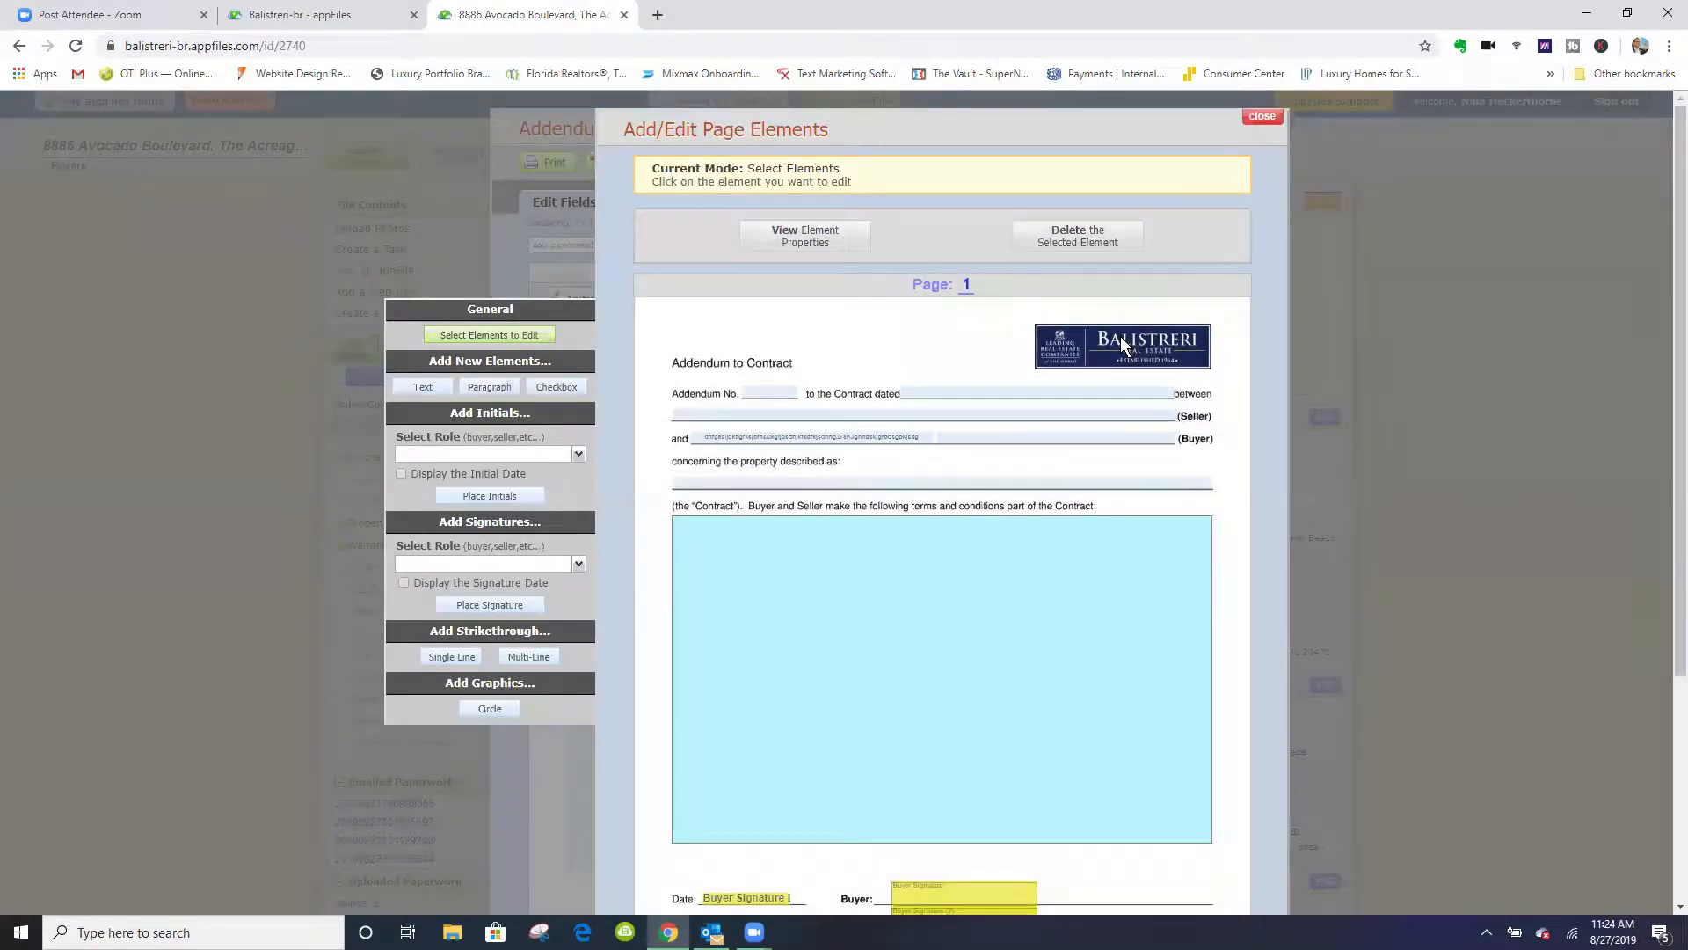
{"action": "left_click", "coordinate": [817, 439]}
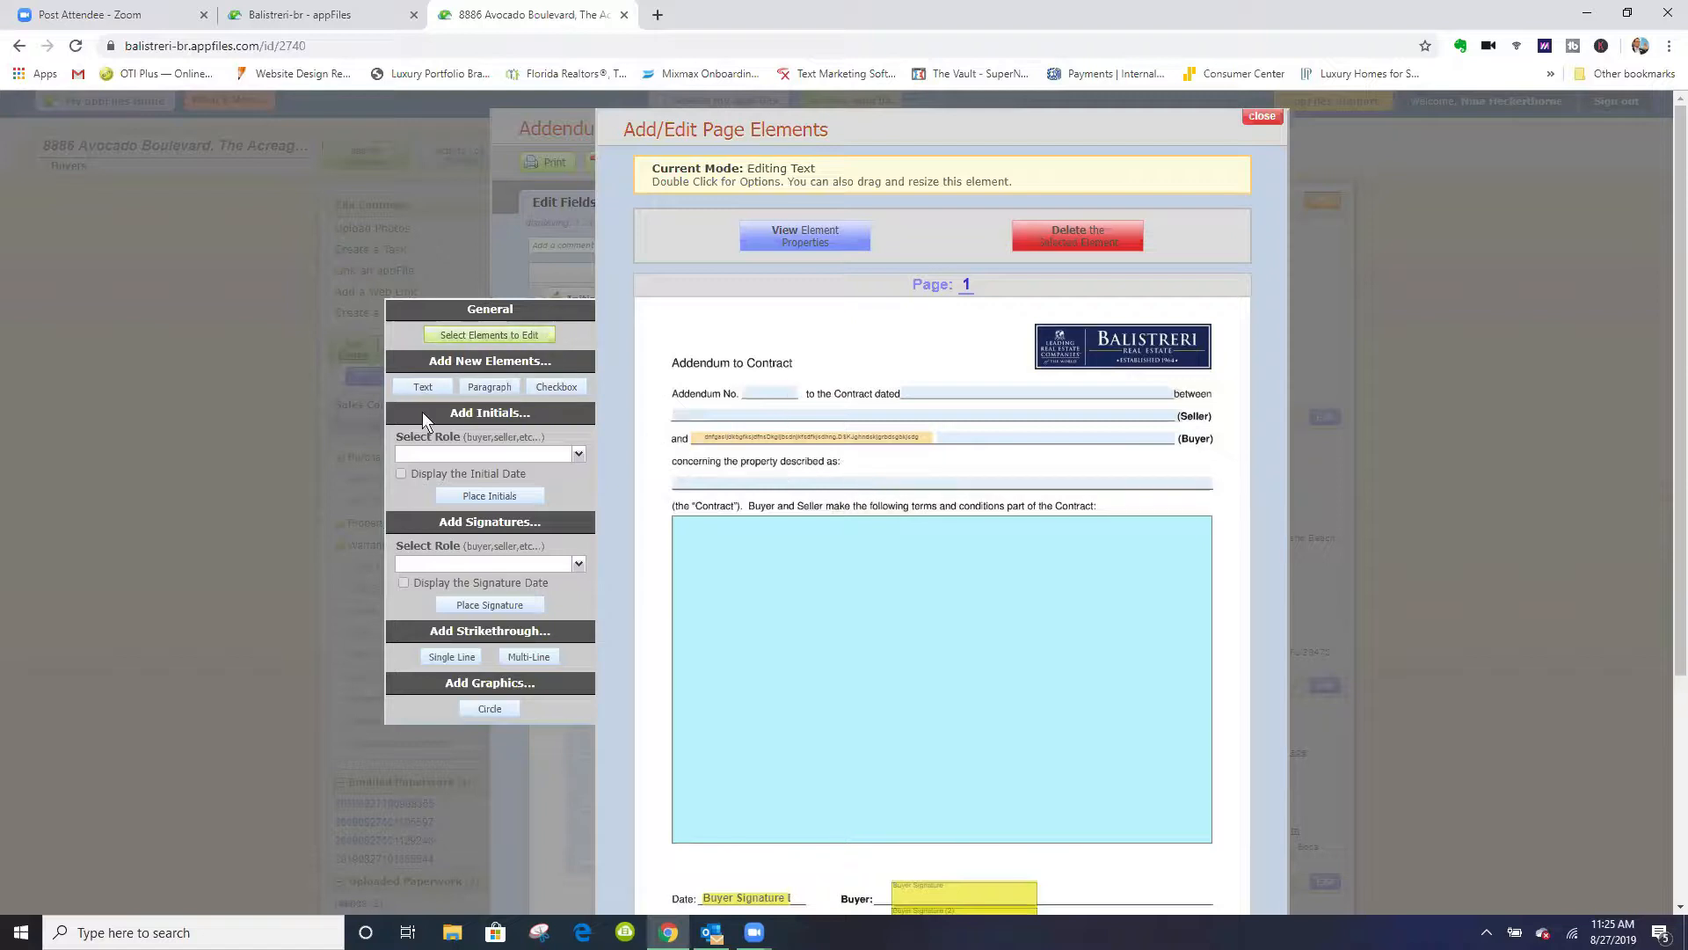
{"action": "left_click", "coordinate": [468, 335]}
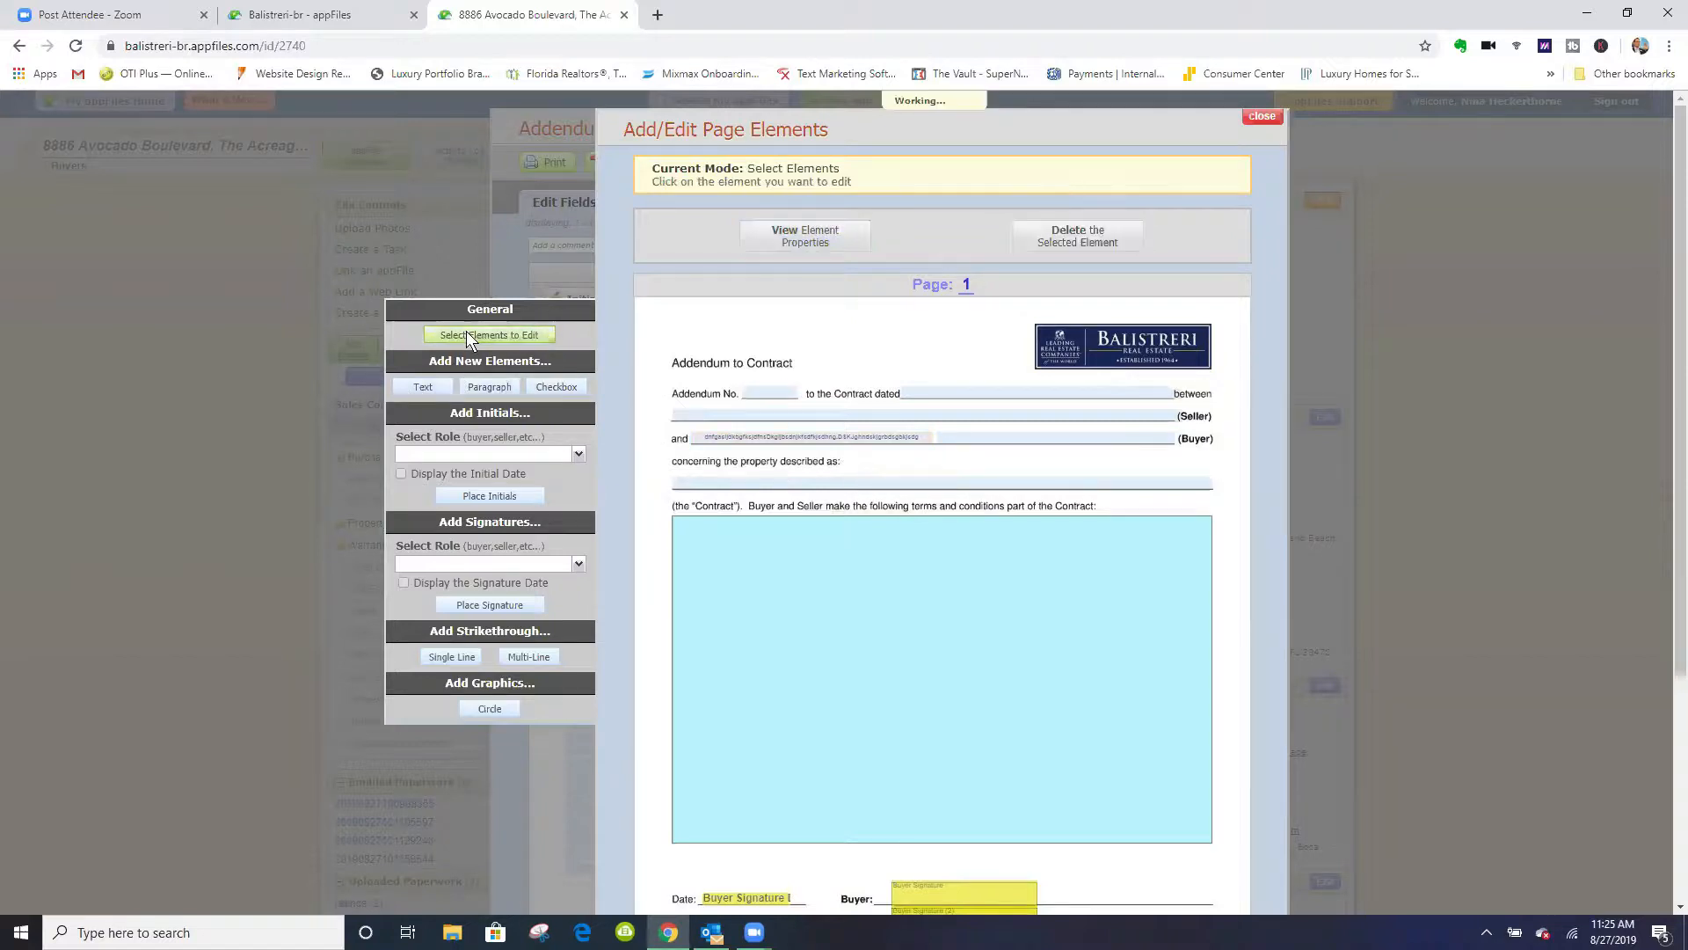
{"action": "left_click", "coordinate": [834, 438]}
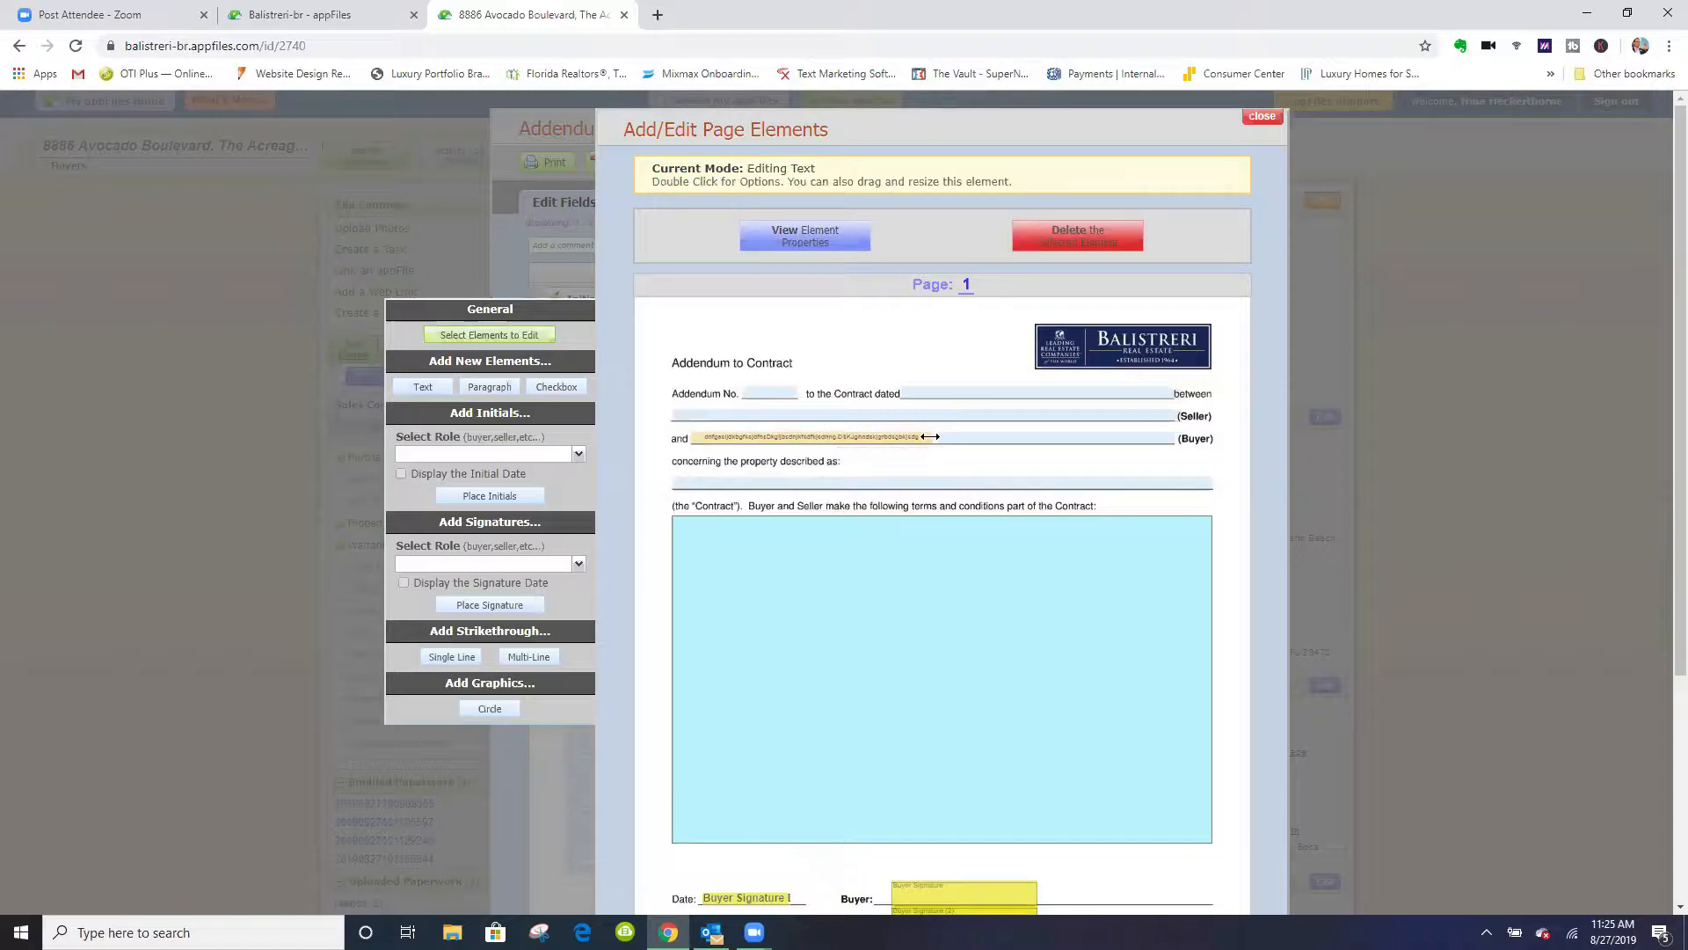
{"action": "left_click_drag", "start_coordinate": [937, 440], "coordinate": [1243, 285]}
{"action": "left_click", "coordinate": [1244, 284]}
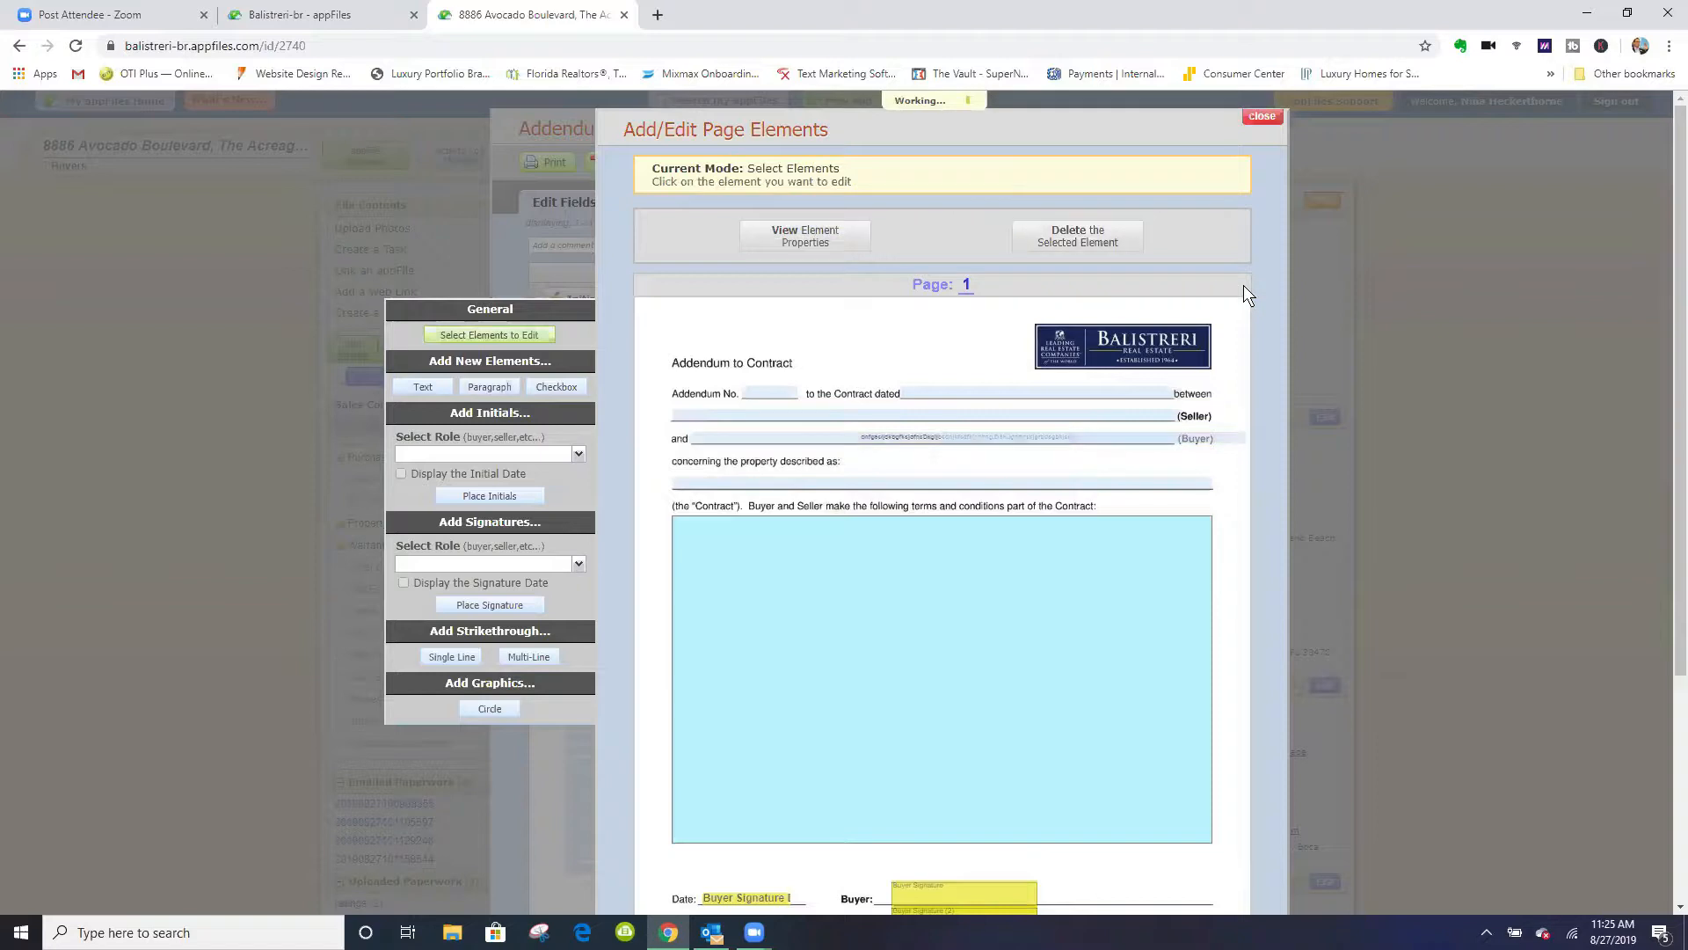
{"action": "left_click", "coordinate": [1260, 115]}
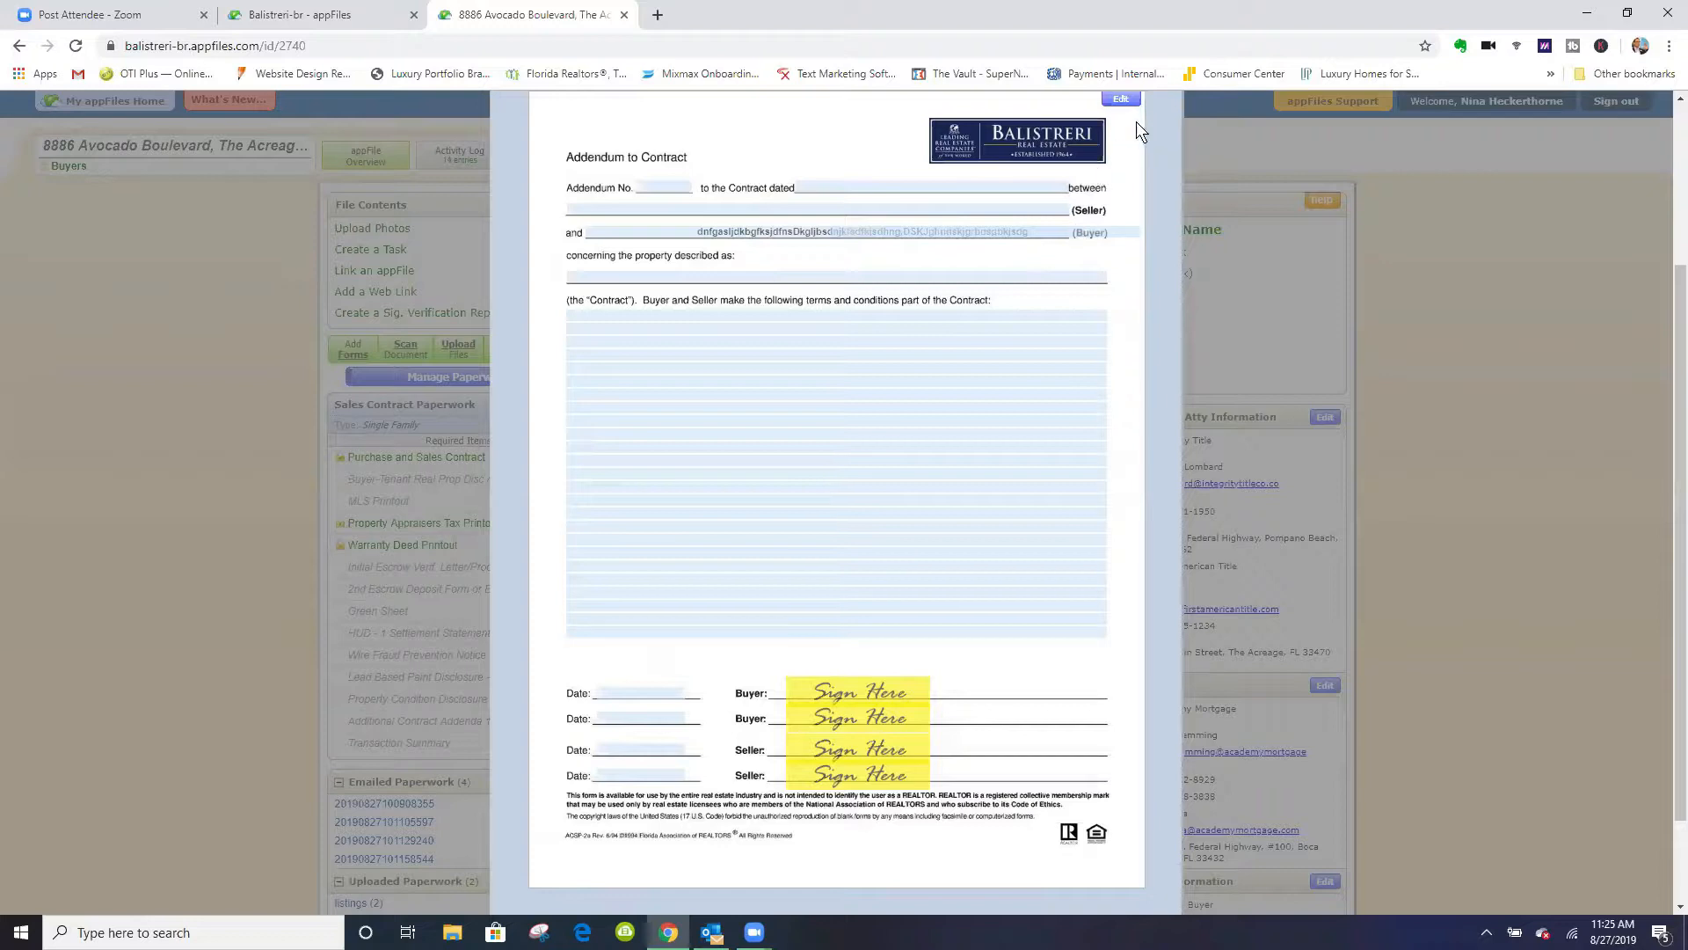
- Reopen the addendum's page elements and shift the widened buyer name field left and slightly up on the page
{"action": "left_click", "coordinate": [1121, 100]}
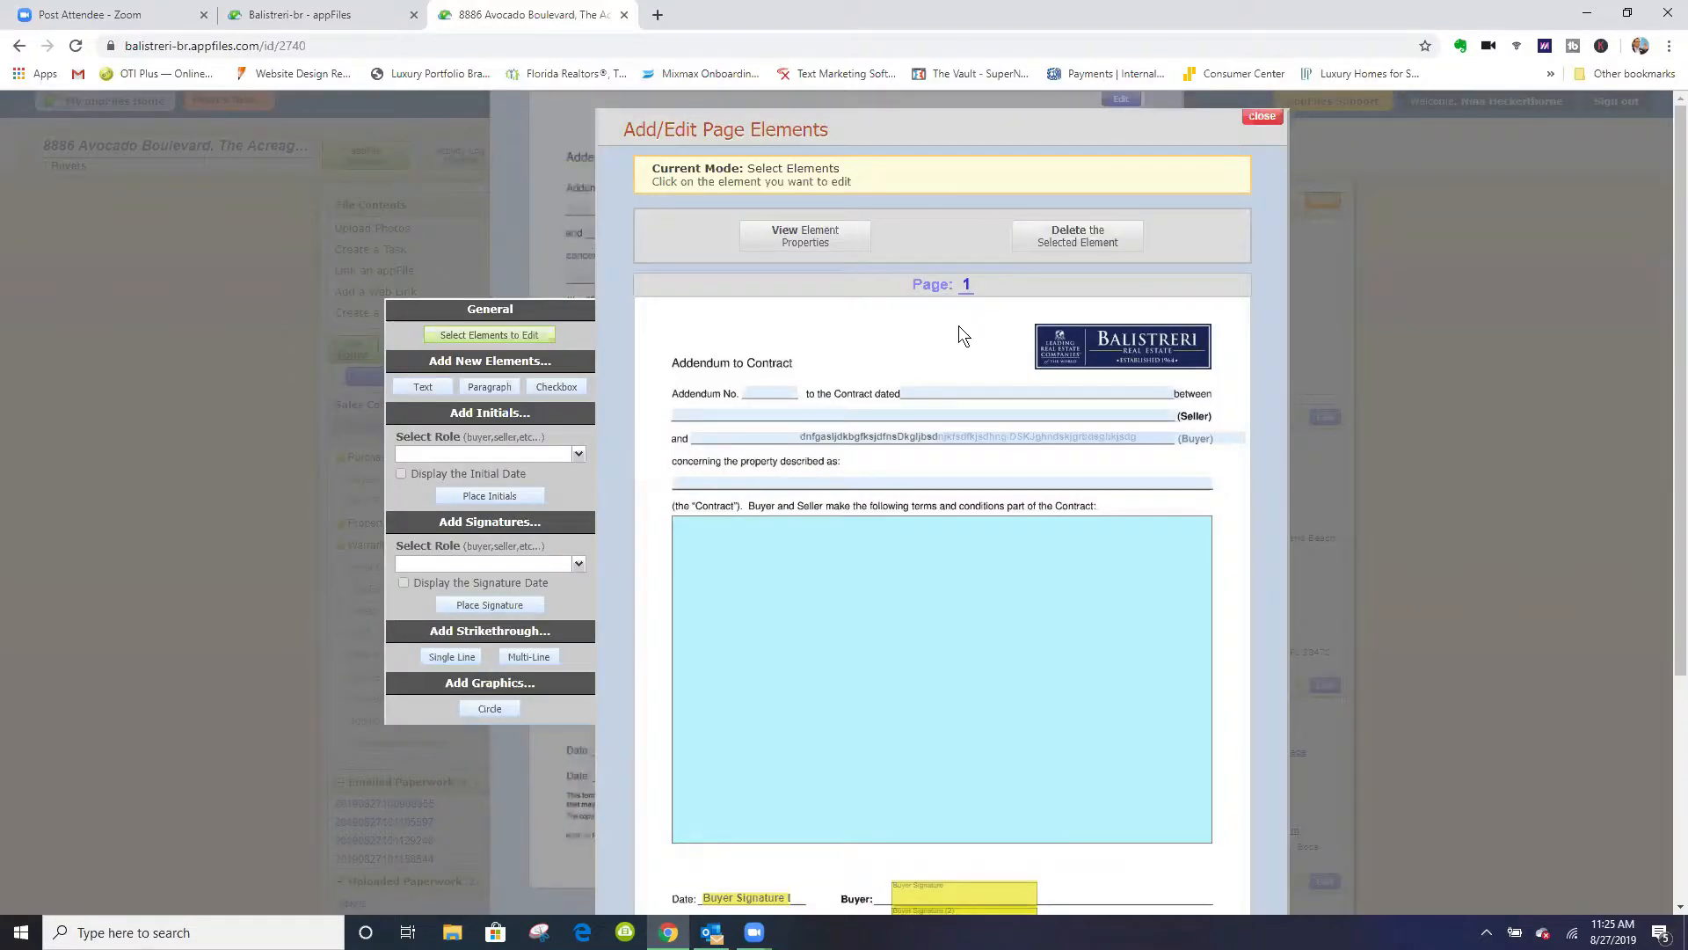
{"action": "left_click", "coordinate": [850, 438]}
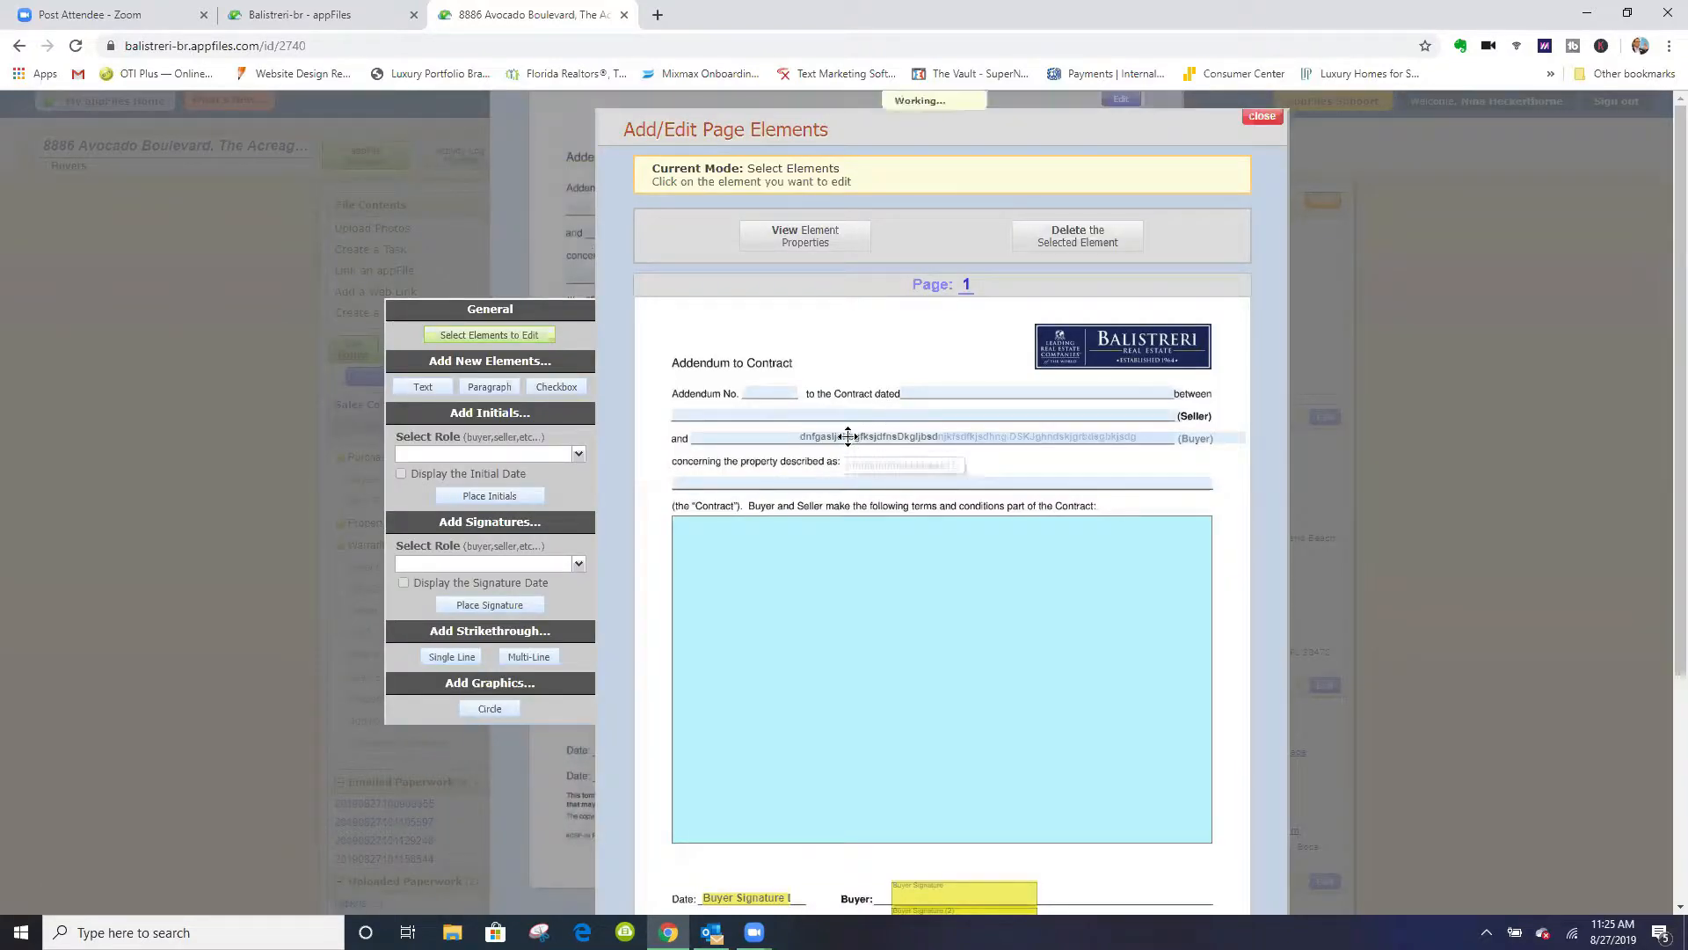
{"action": "mouse_move", "coordinate": [827, 437]}
{"action": "left_mouse_down"}
{"action": "mouse_move", "coordinate": [756, 424]}
{"action": "mouse_move", "coordinate": [809, 431]}
{"action": "left_mouse_up"}
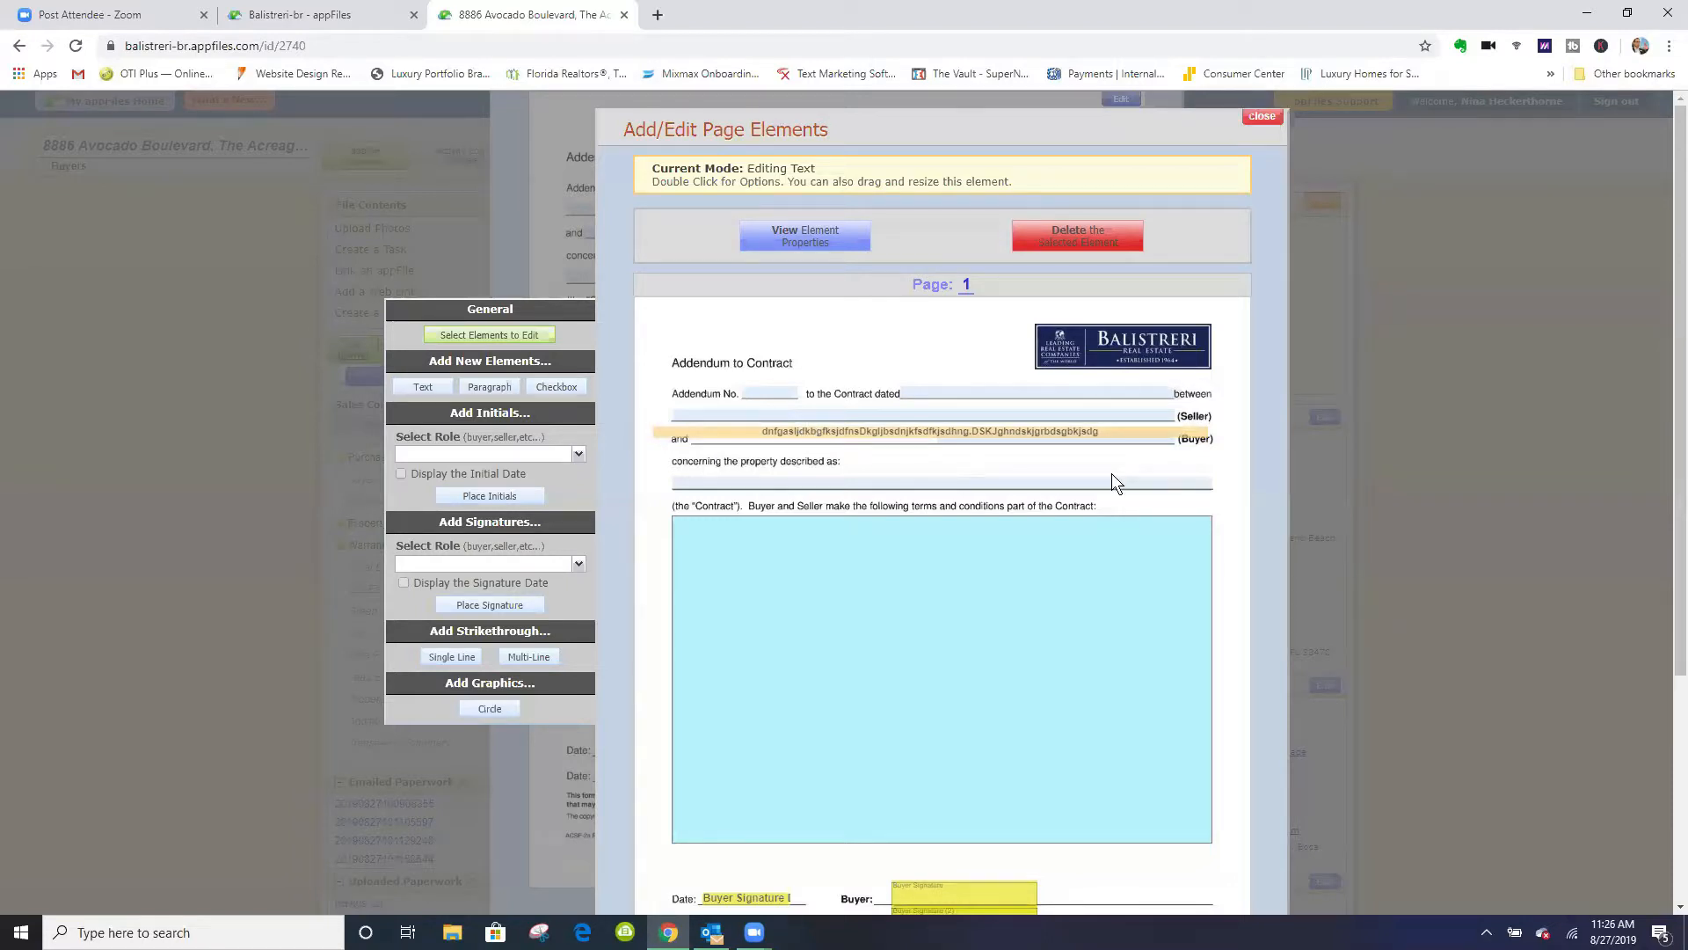
{"action": "left_click", "coordinate": [1264, 118]}
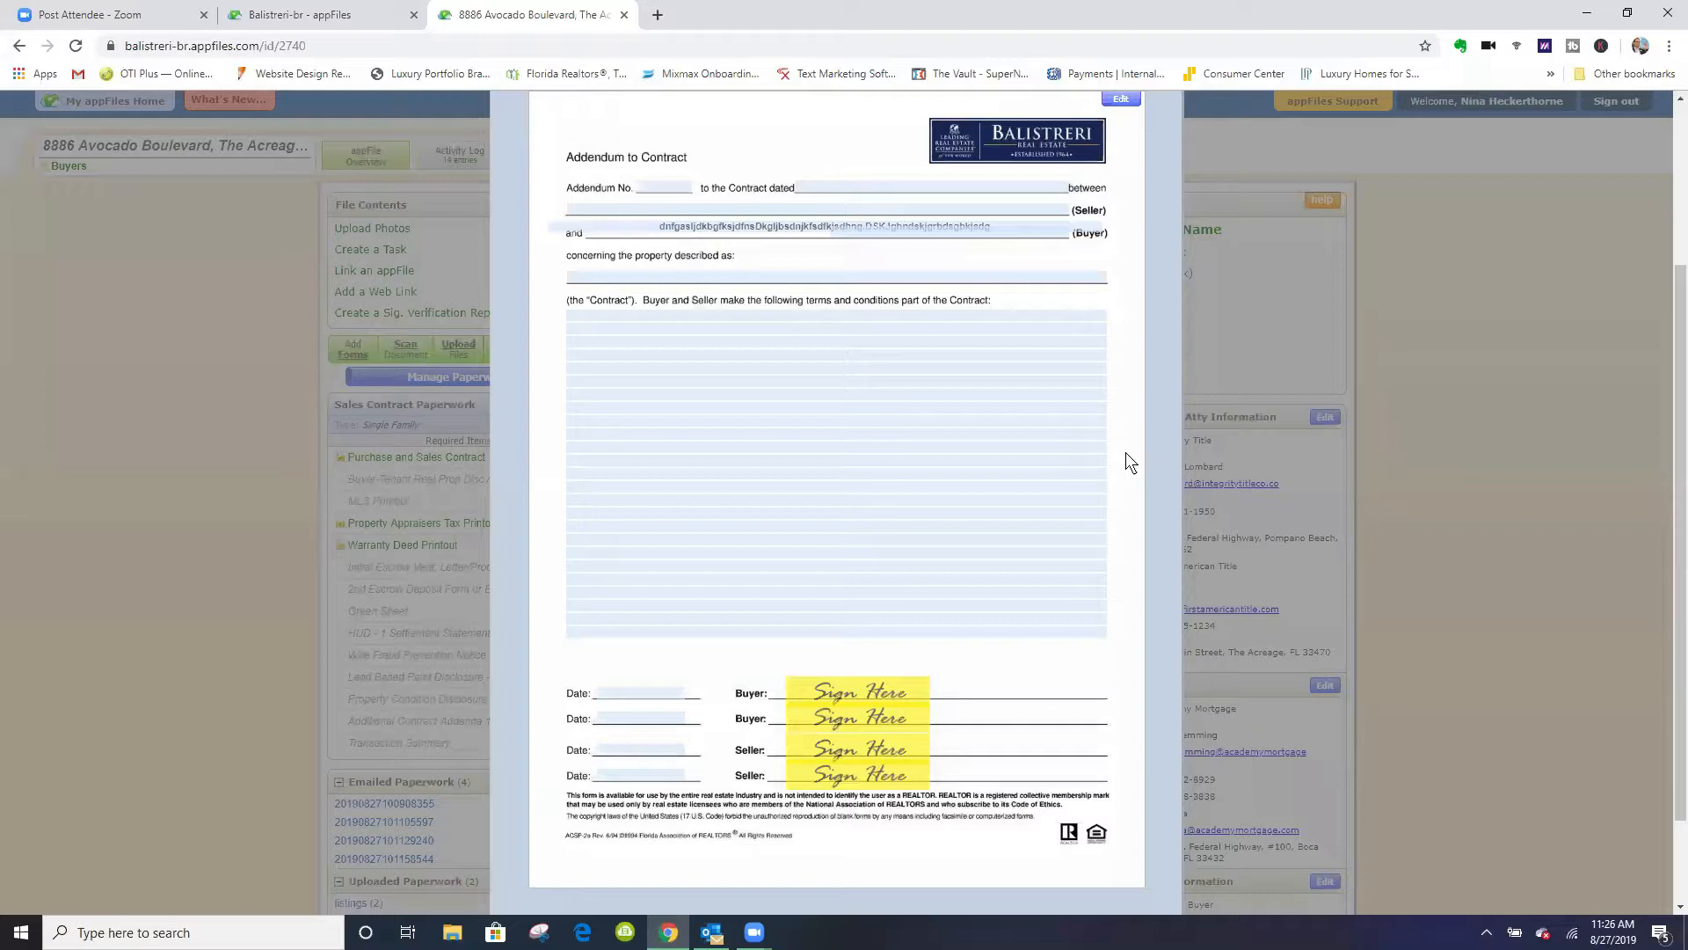